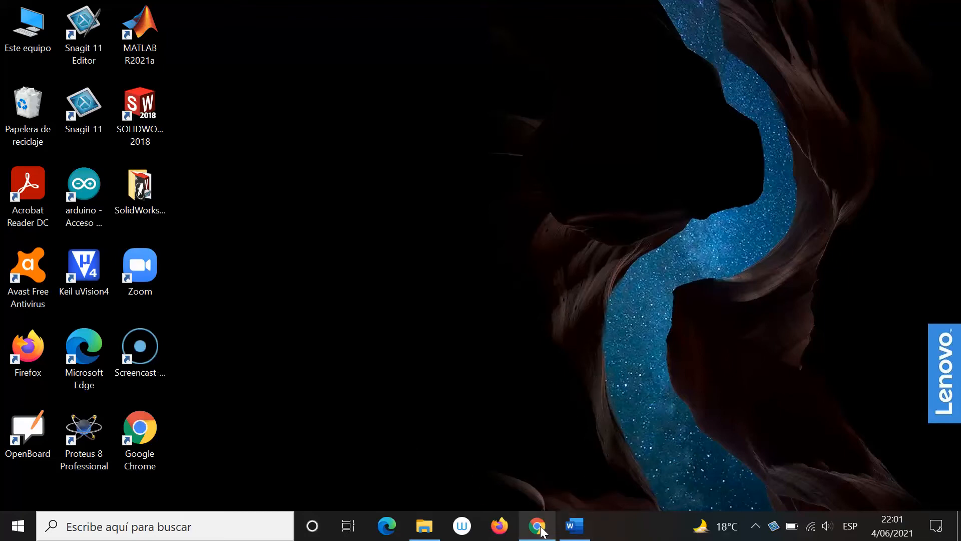
Restore the Chrome window showing the Gmail inbox (Recibidos) from the taskbar
click(547, 430)
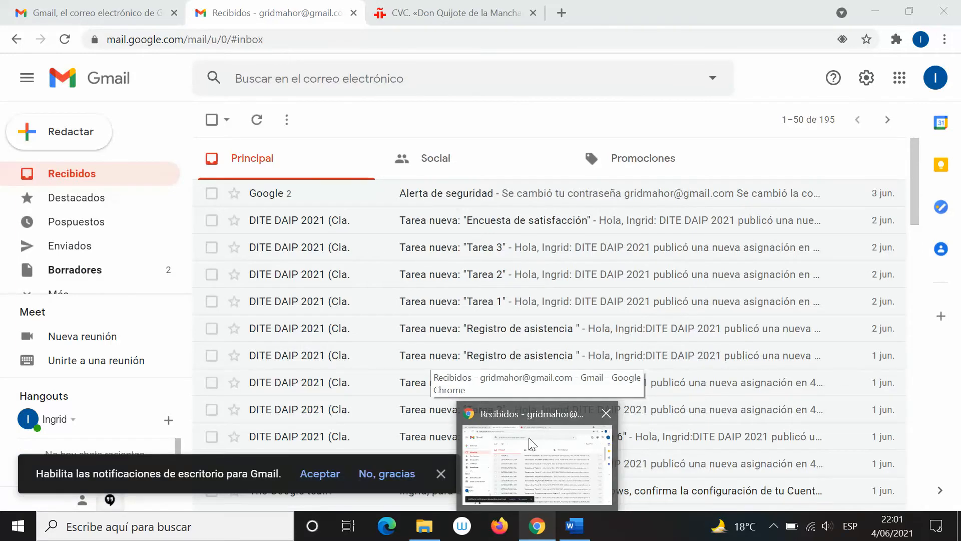
click(531, 443)
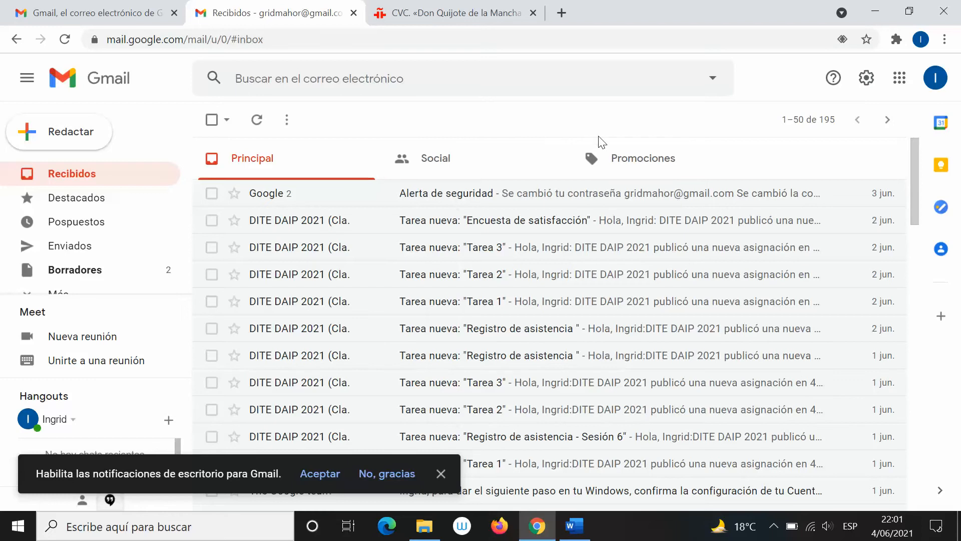
Launch Documentos from Gmail's Google Apps grid into a new tab
click(900, 79)
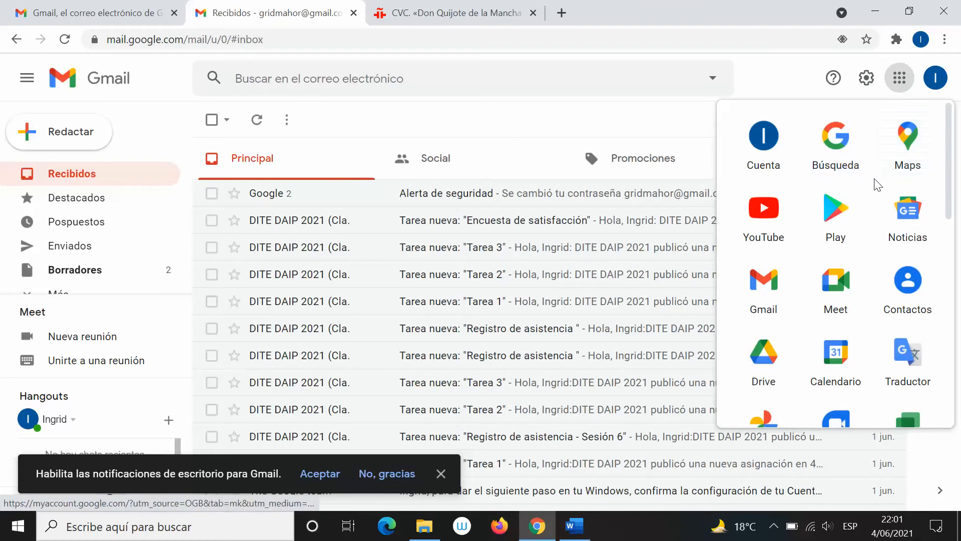
scroll(854, 191, down, 5)
scroll(854, 196, up, 5)
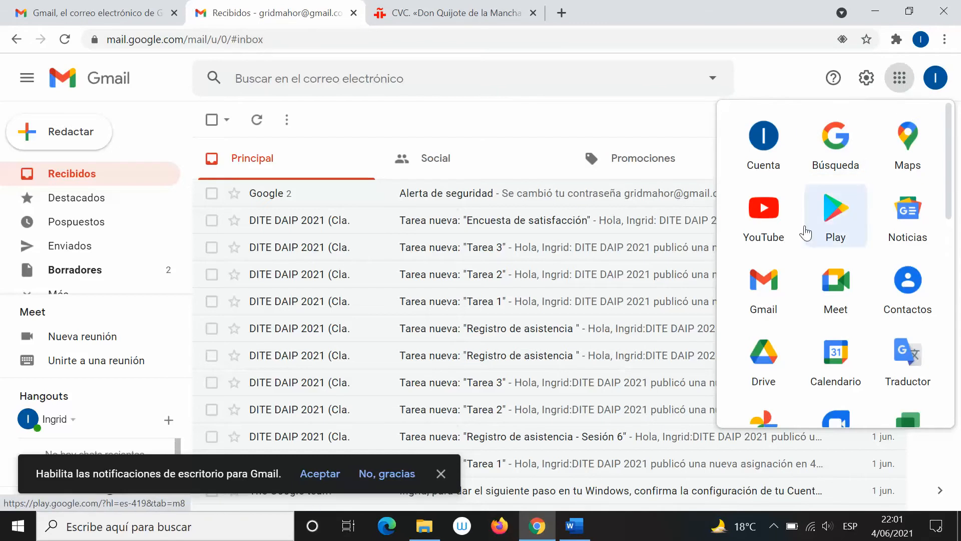
scroll(804, 233, down, 5)
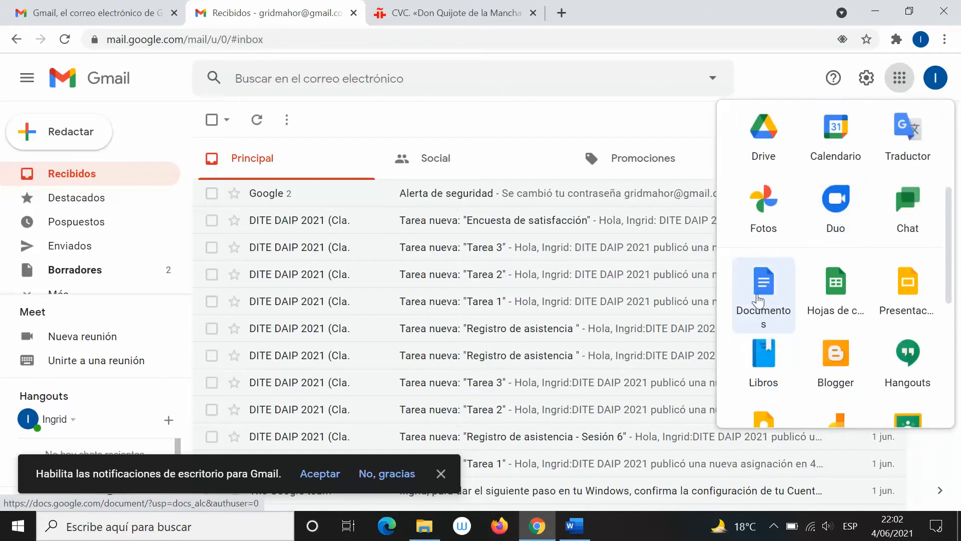
scroll(759, 301, down, 2)
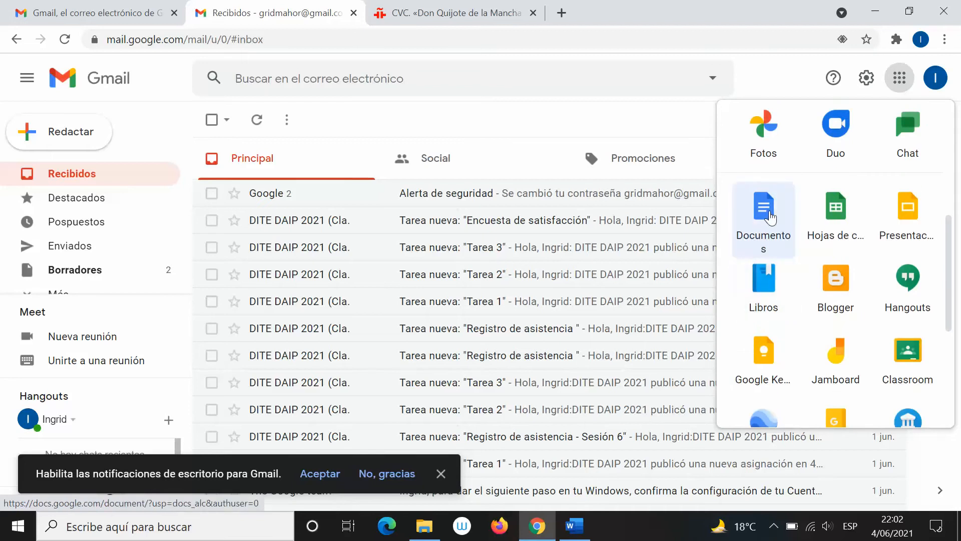
scroll(771, 219, down, 2)
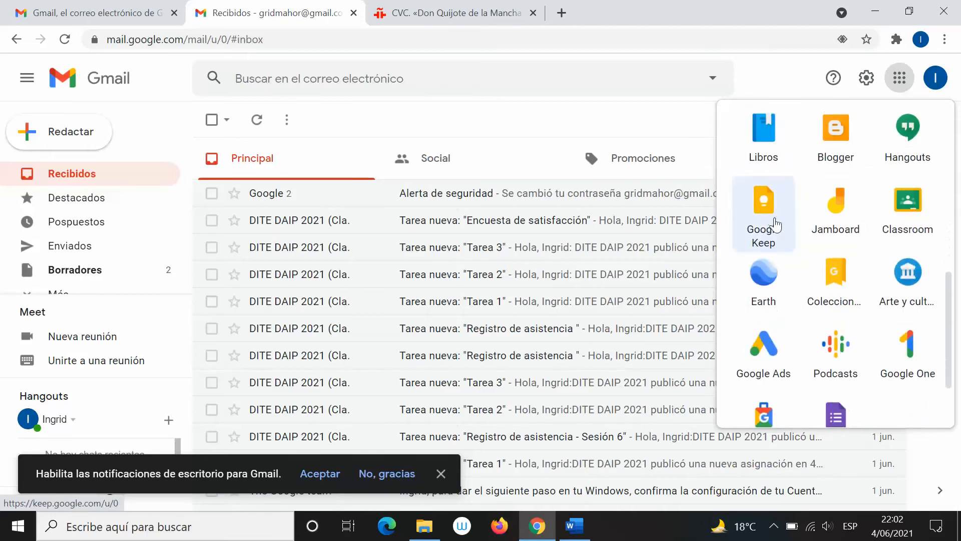
scroll(813, 280, down, 1)
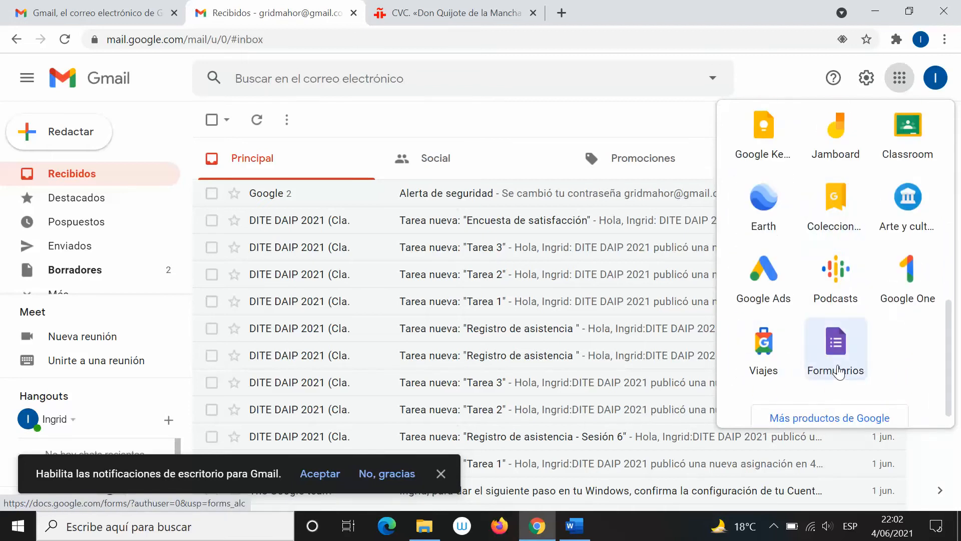
scroll(803, 330, up, 2)
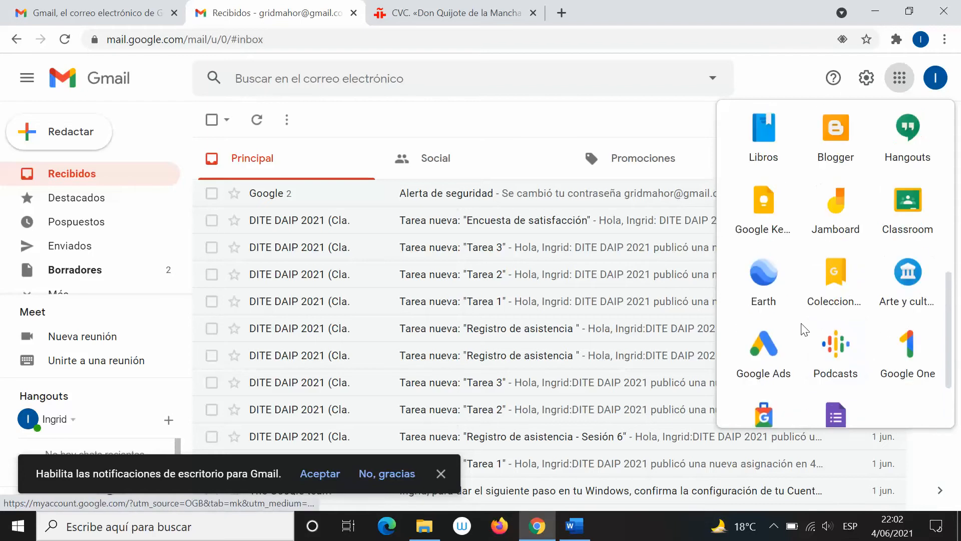
scroll(804, 330, up, 3)
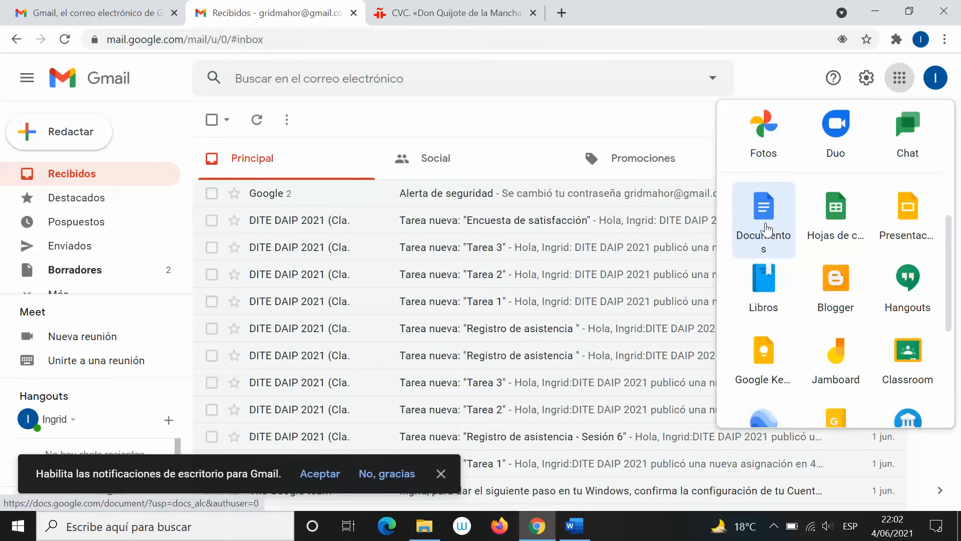
click(767, 230)
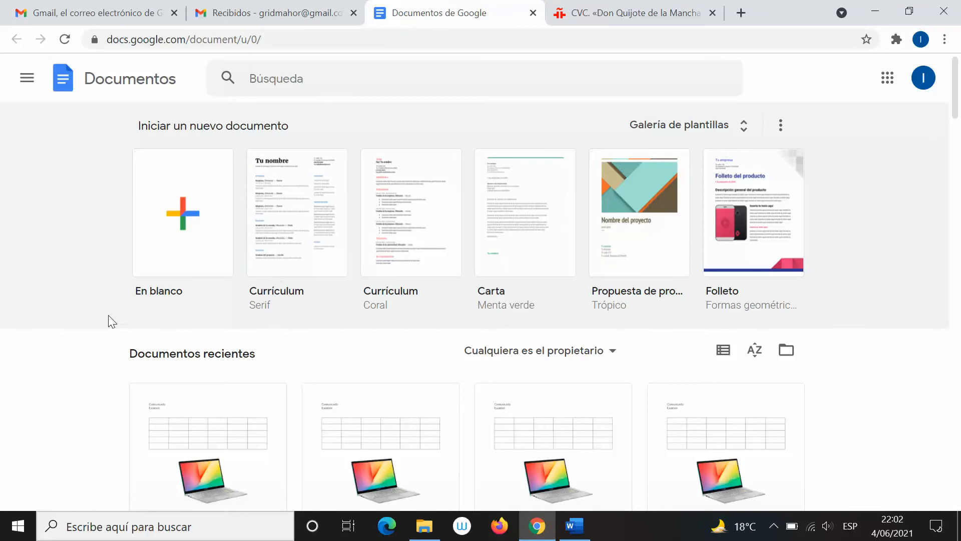
Create a new document from the En blanco template on the Docs home page
scroll(108, 318, down, 5)
scroll(191, 326, down, 8)
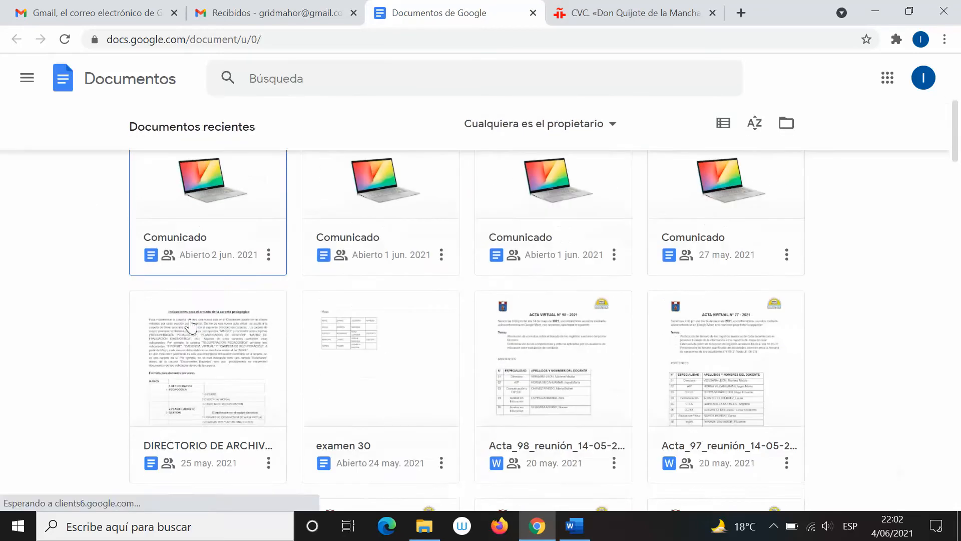
scroll(190, 325, up, 13)
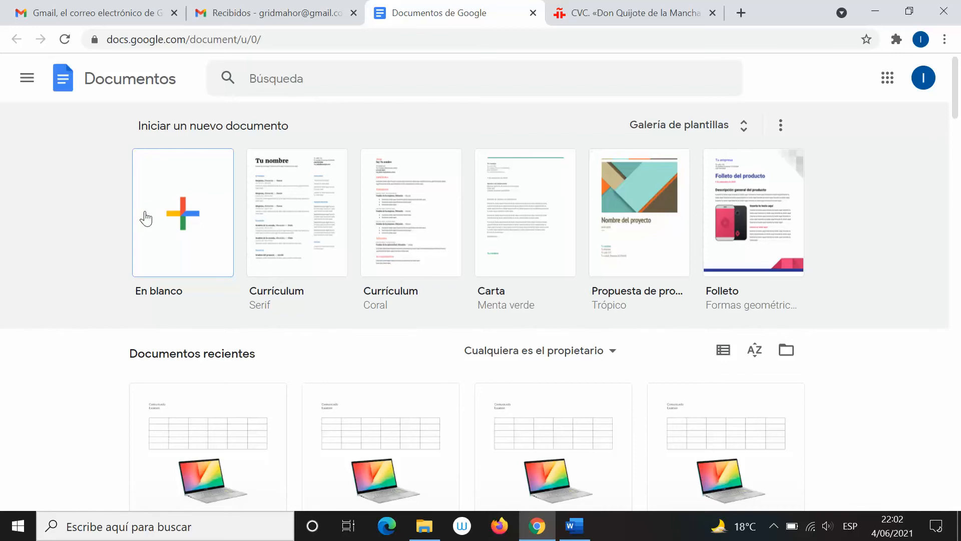
click(209, 241)
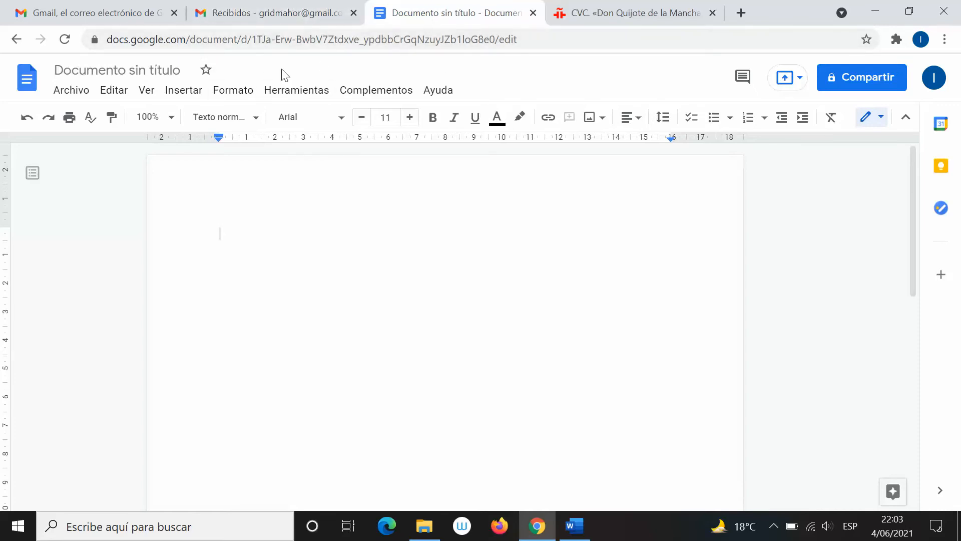
Return to the Recibidos tab, leaving the blank document open
click(284, 7)
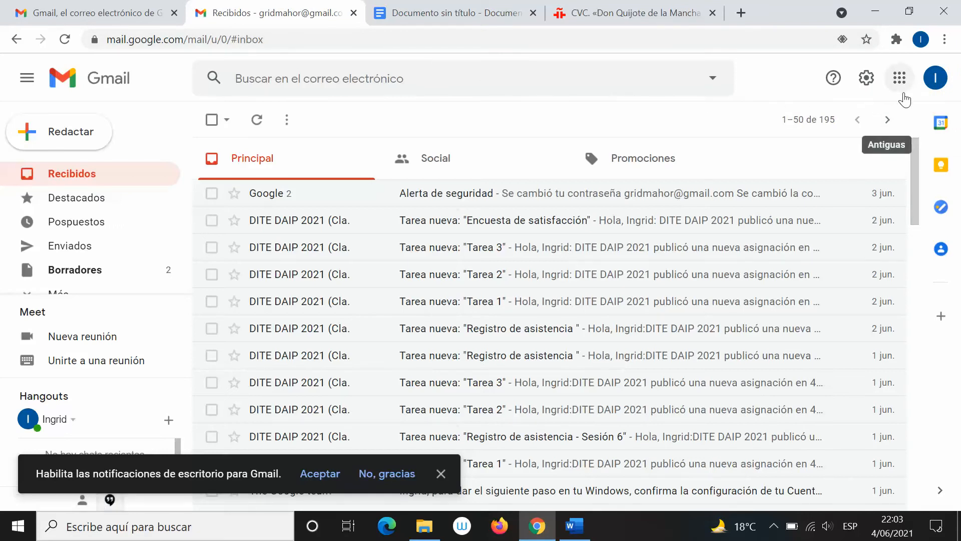
Launch Drive from the Google Apps grid to show Mi unidad
click(903, 81)
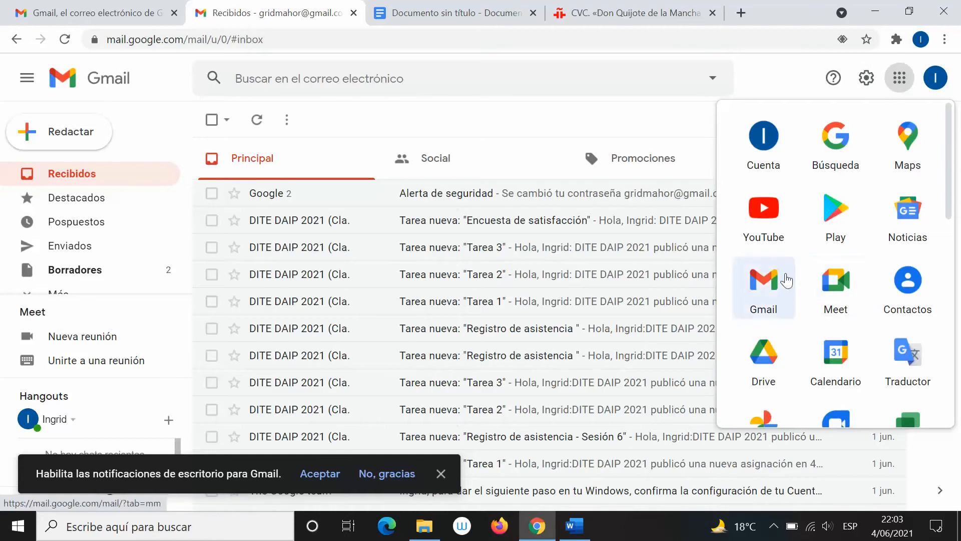
click(771, 381)
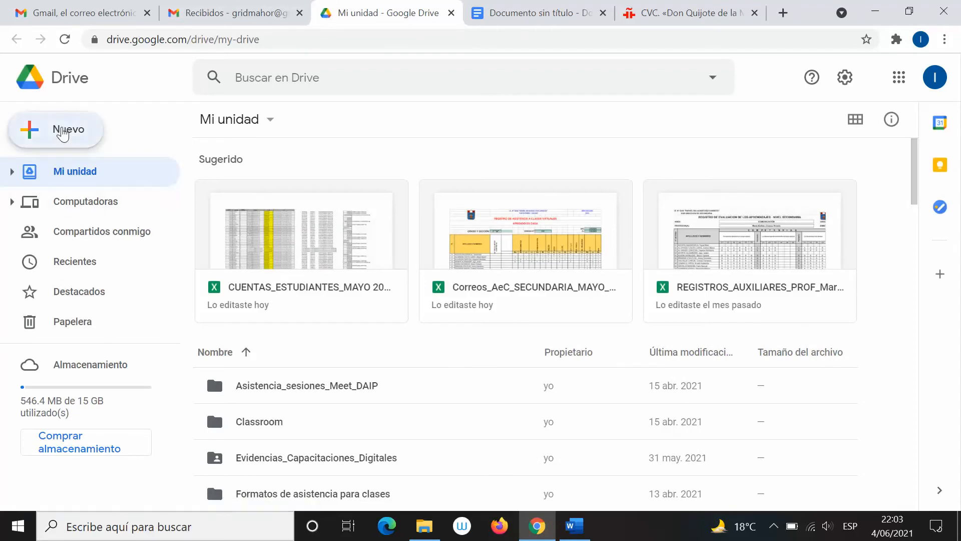
Create a Documento en blanco via Nuevo > Documentos de Google in Drive
click(63, 133)
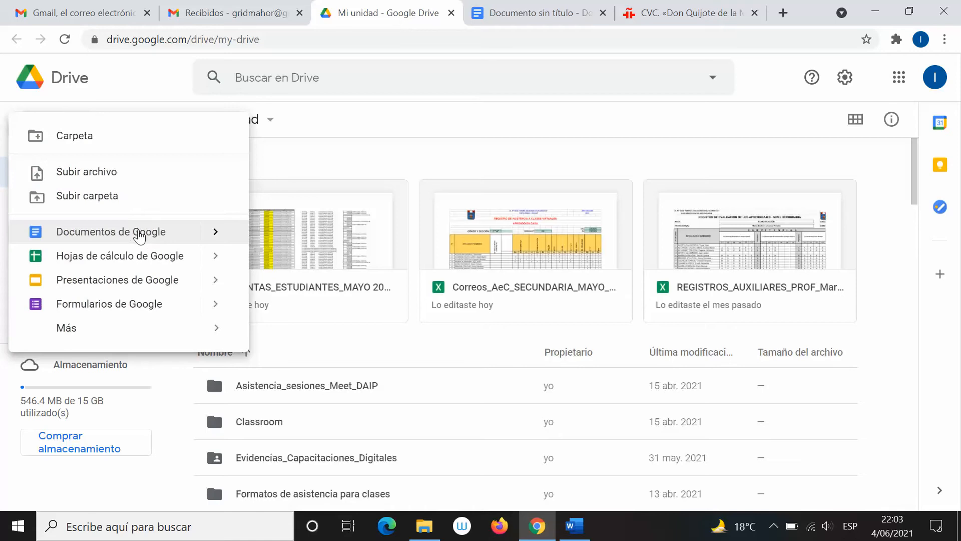
mouse_move(216, 238)
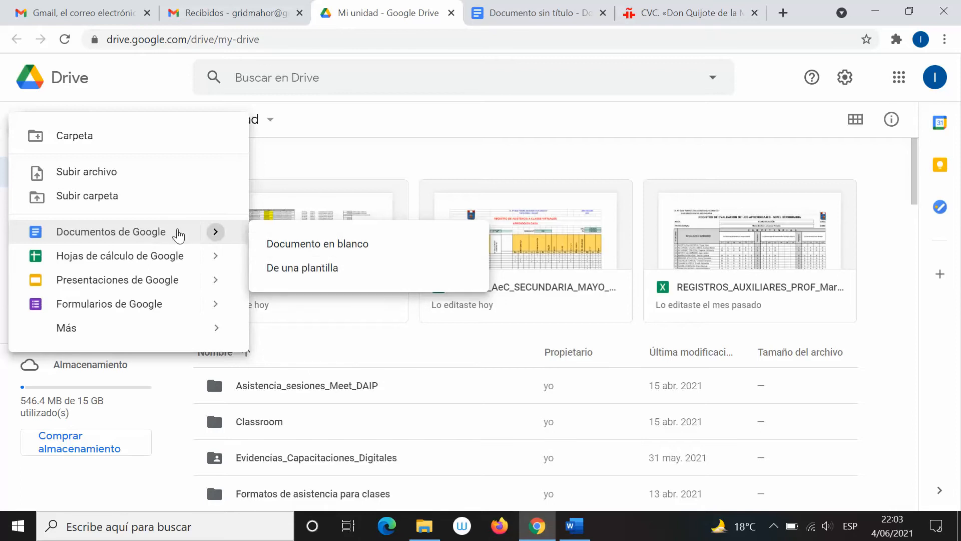
click(177, 234)
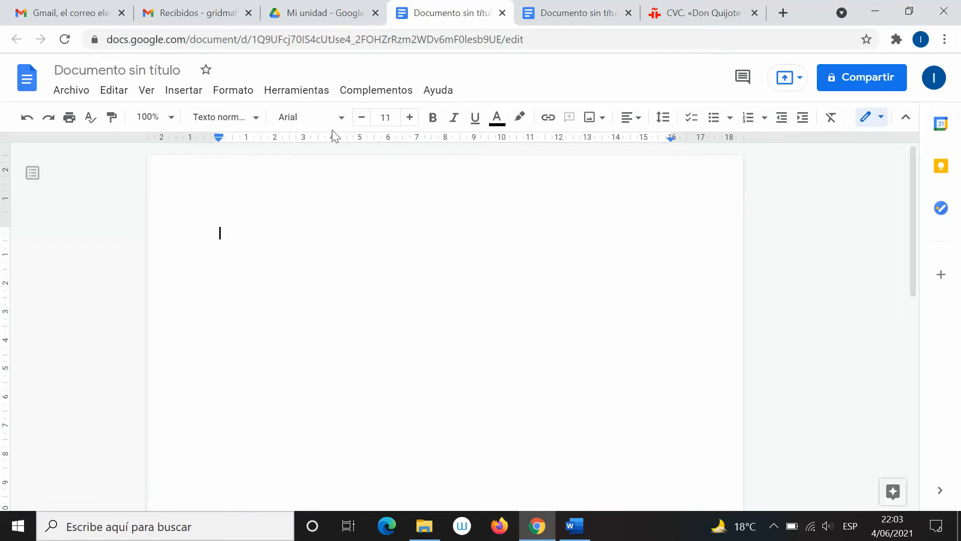
Close the Mi unidad tab and the duplicate Documento sin título tab
click(546, 7)
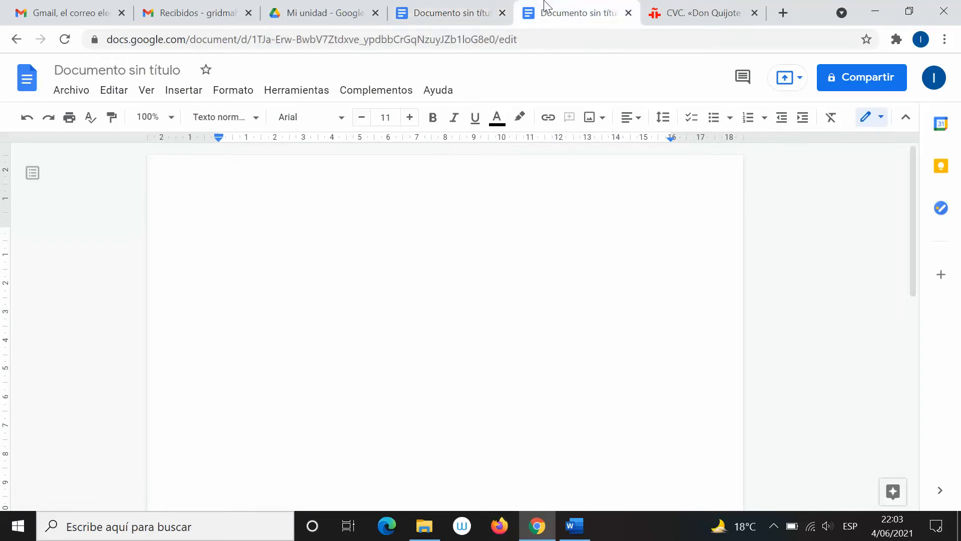
click(464, 11)
click(554, 6)
click(470, 6)
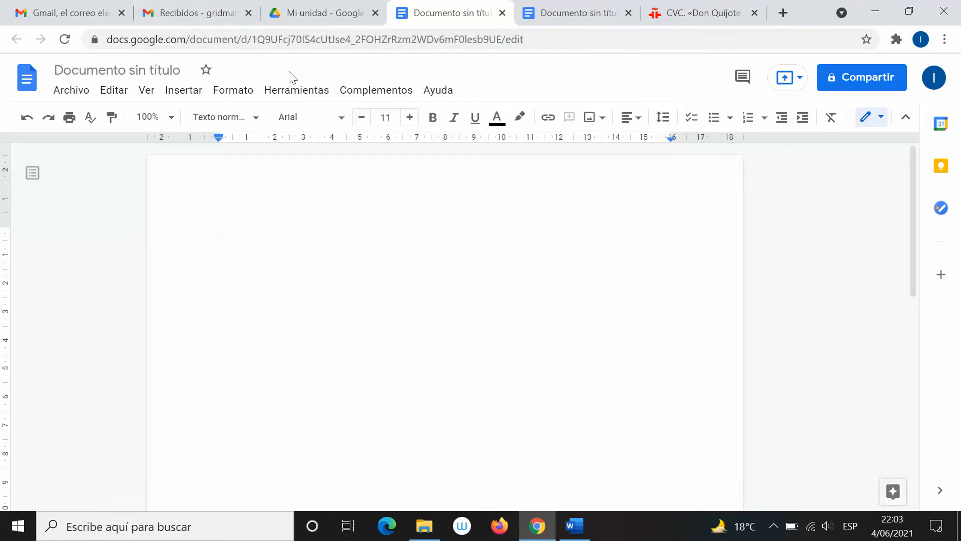
click(343, 11)
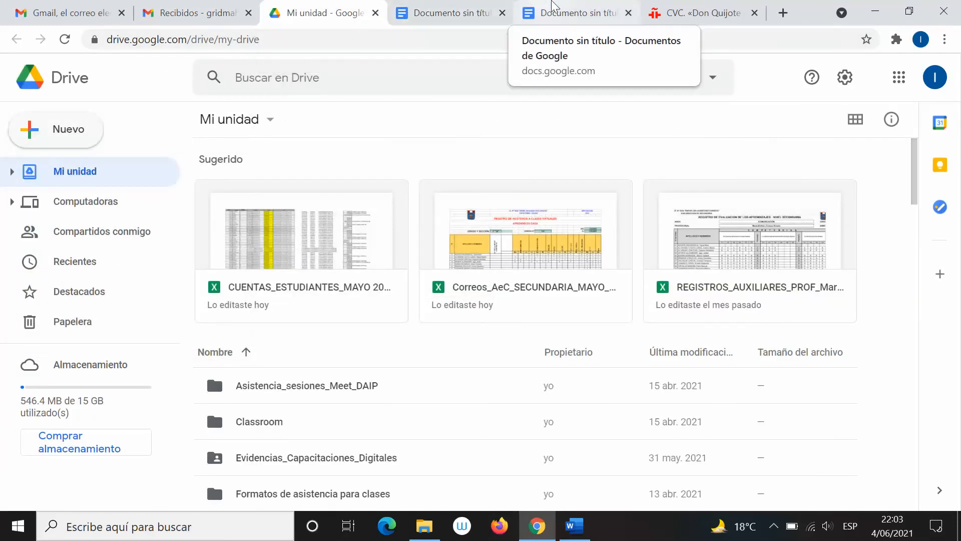
click(552, 5)
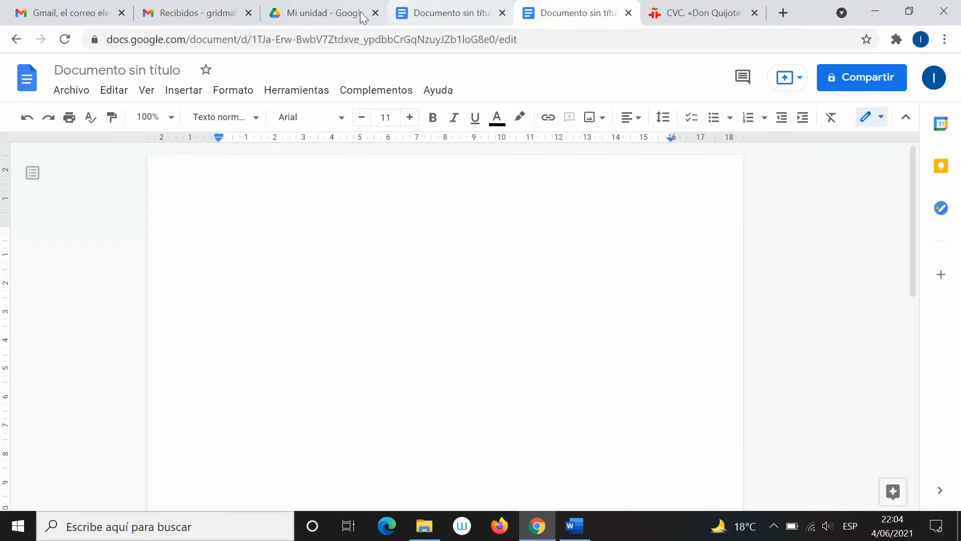
click(378, 18)
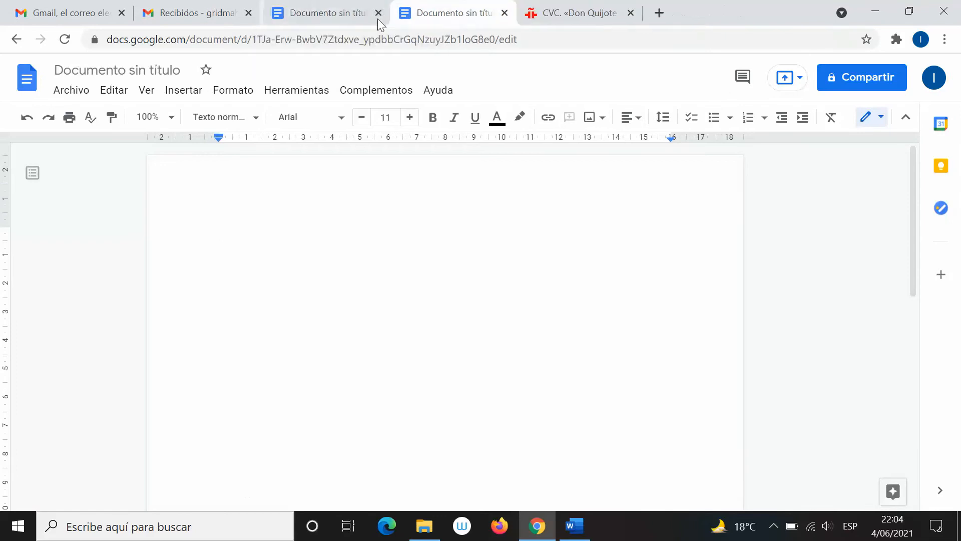
click(377, 19)
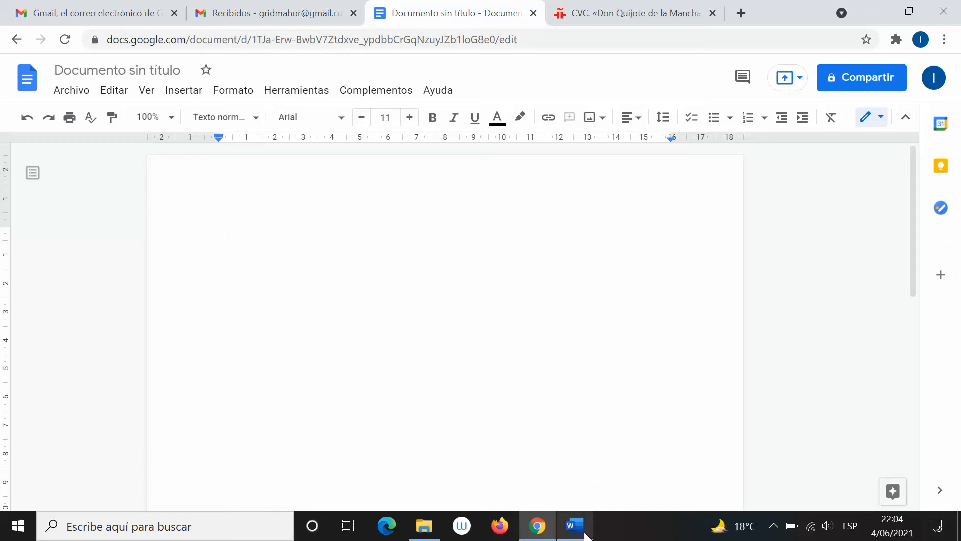
mouse_move(578, 534)
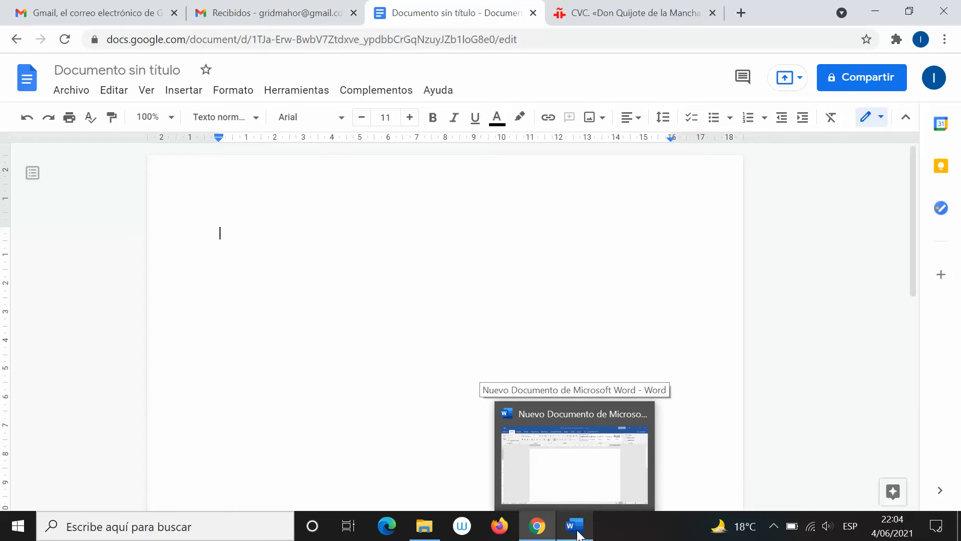
Switch from the Word document to the Chrome window with the untitled Google Doc
click(578, 534)
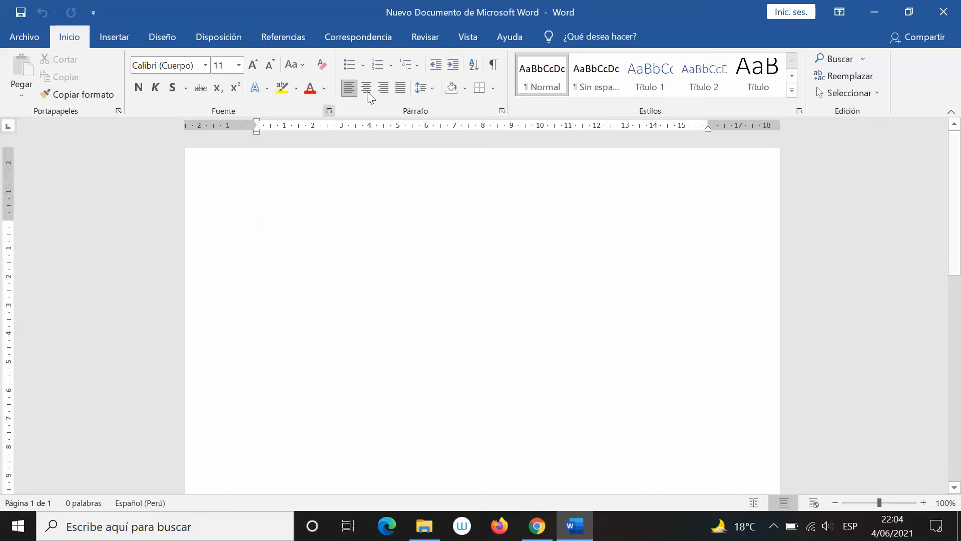
key(alt+Tab)
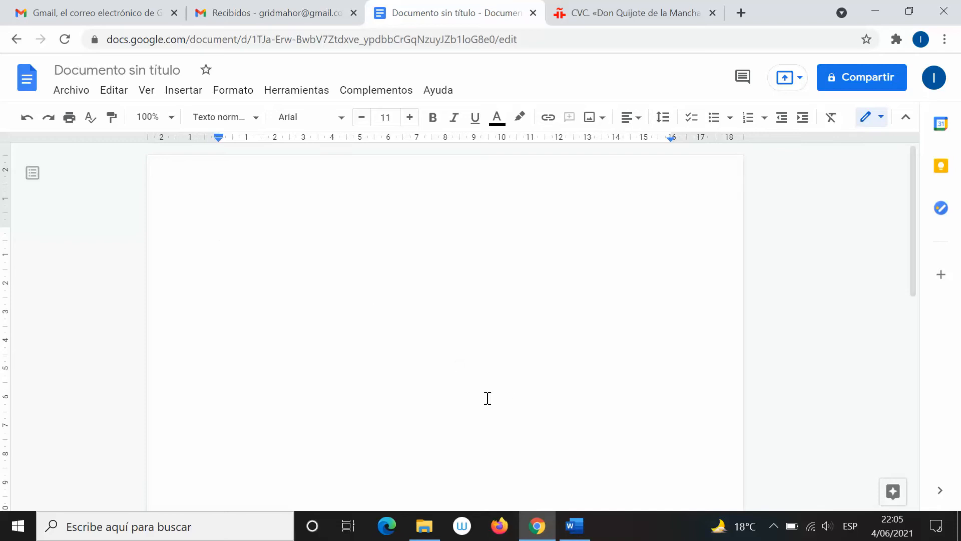
click(583, 523)
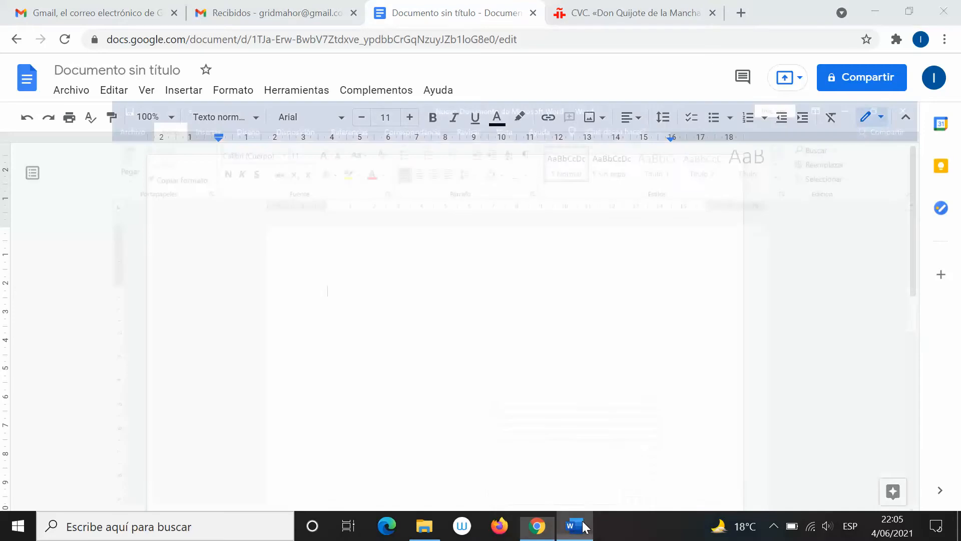
click(576, 523)
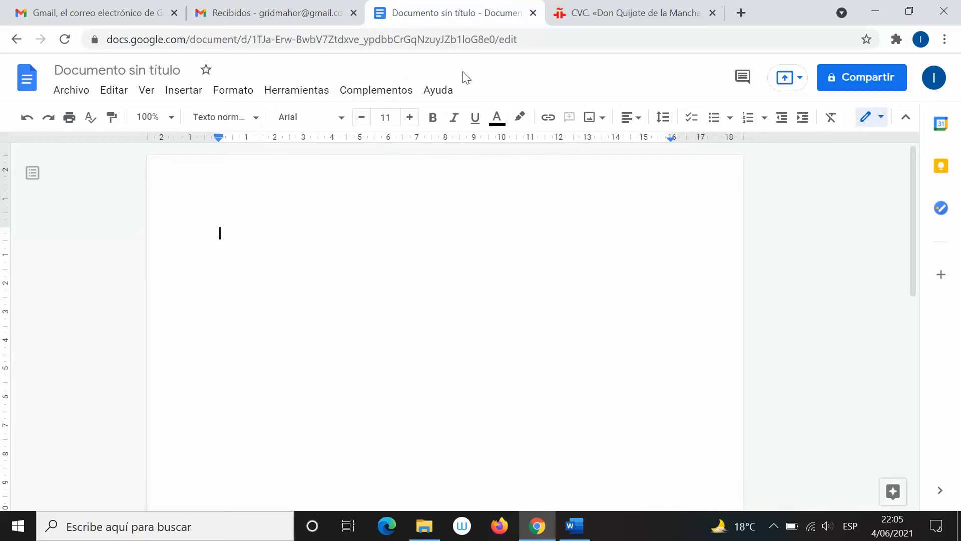
click(581, 527)
click(580, 525)
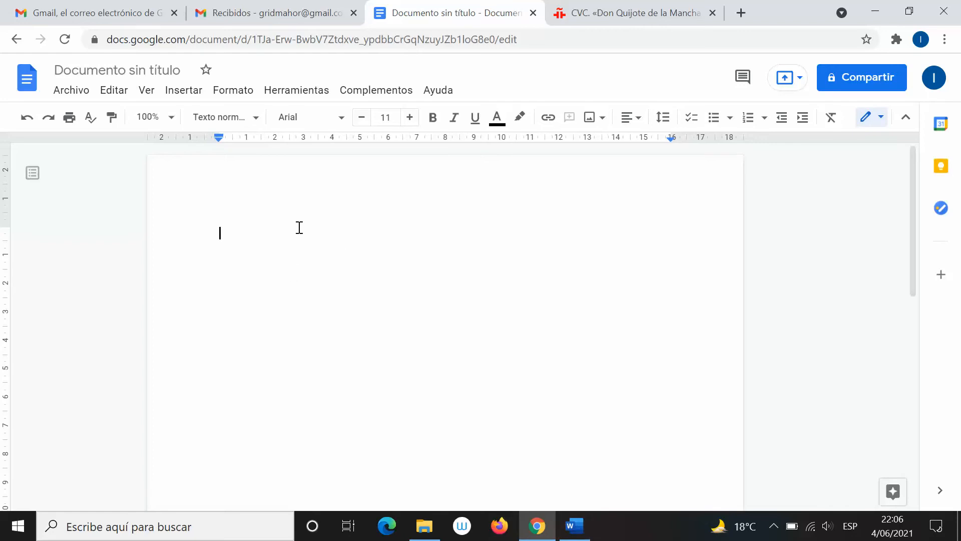
Toggle the Word window back and forth over the Google Docs page
click(575, 524)
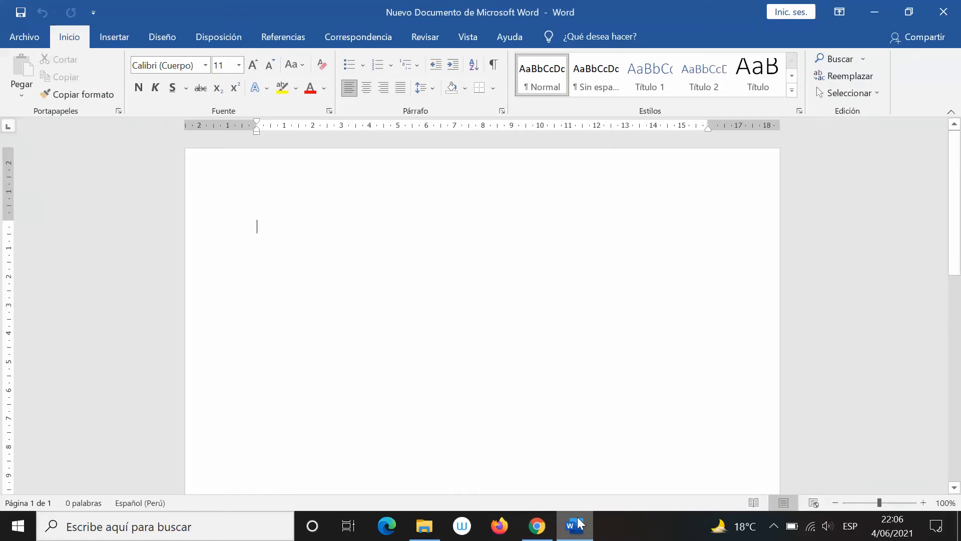
click(579, 523)
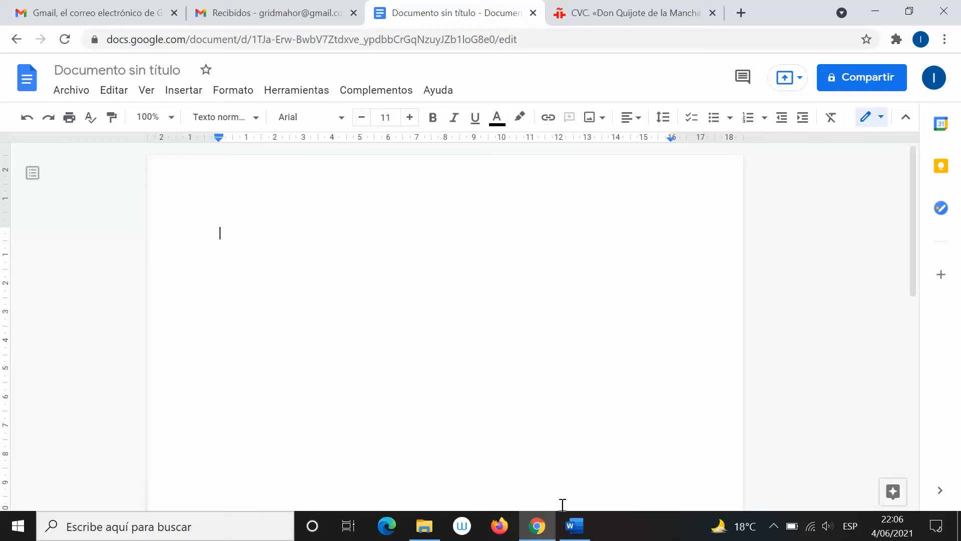
click(575, 528)
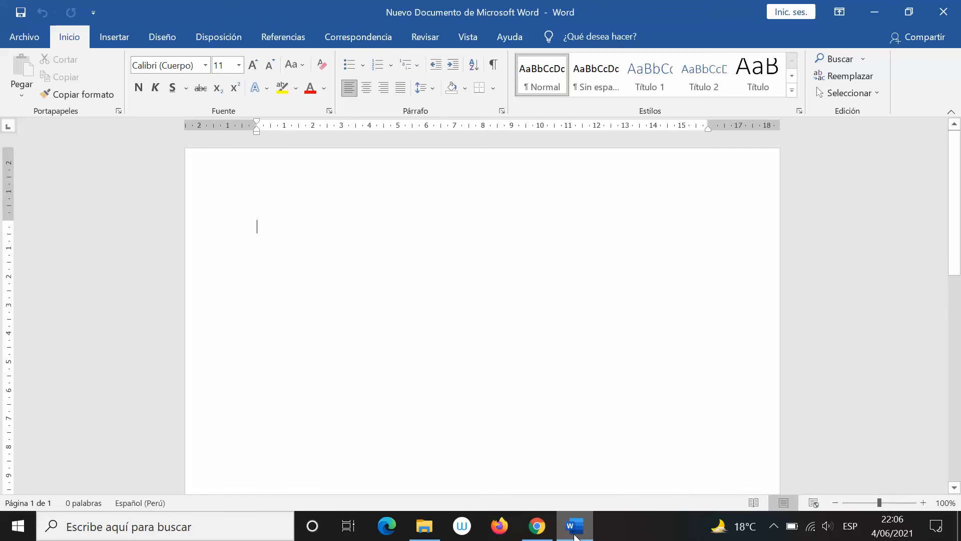
click(574, 528)
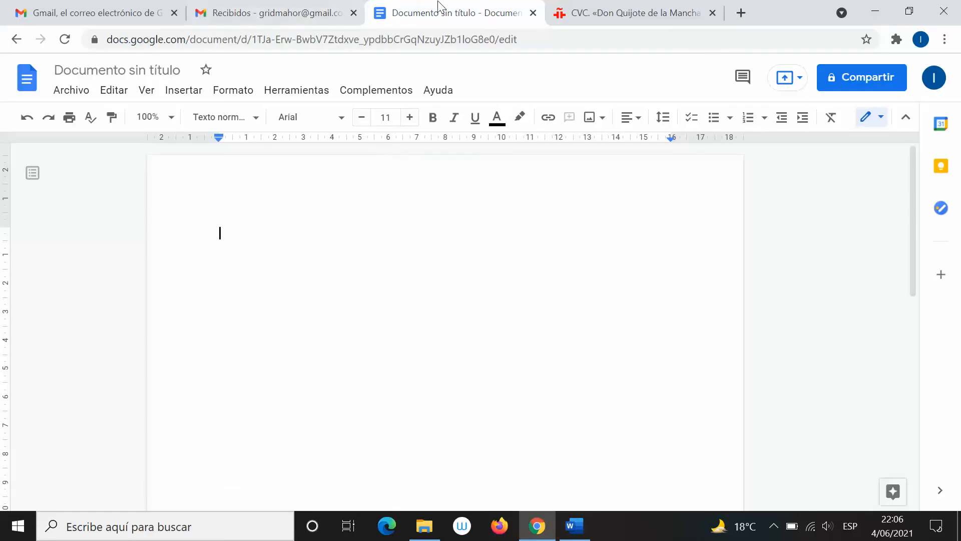
click(588, 529)
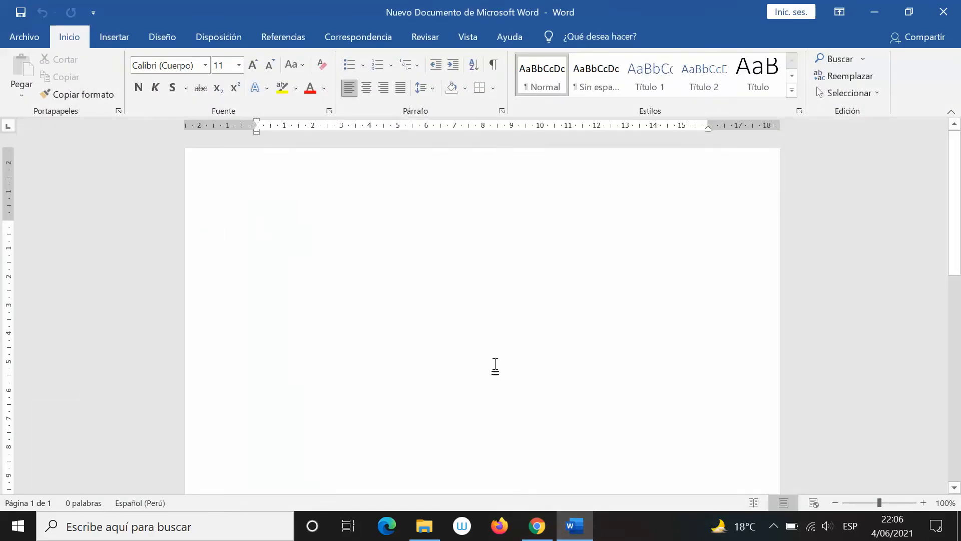
click(570, 527)
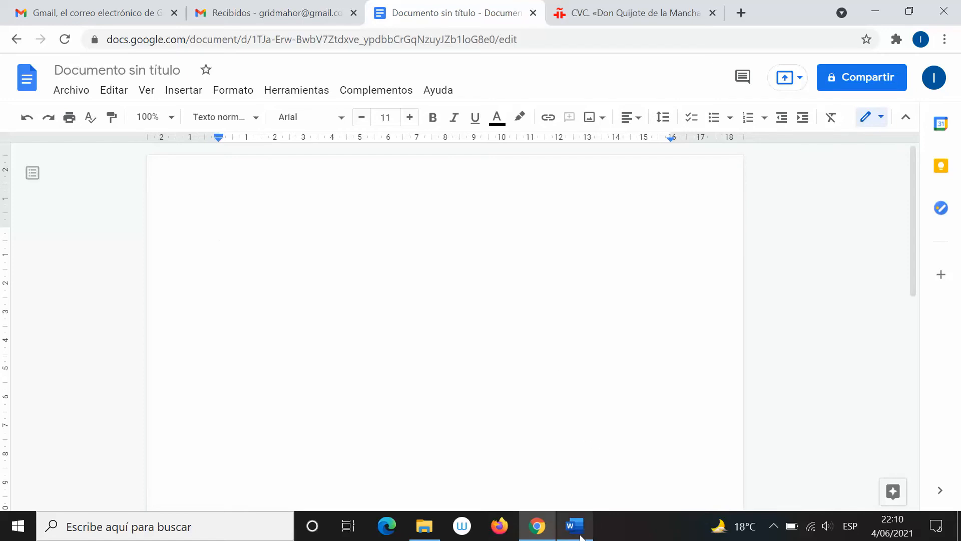
mouse_move(580, 533)
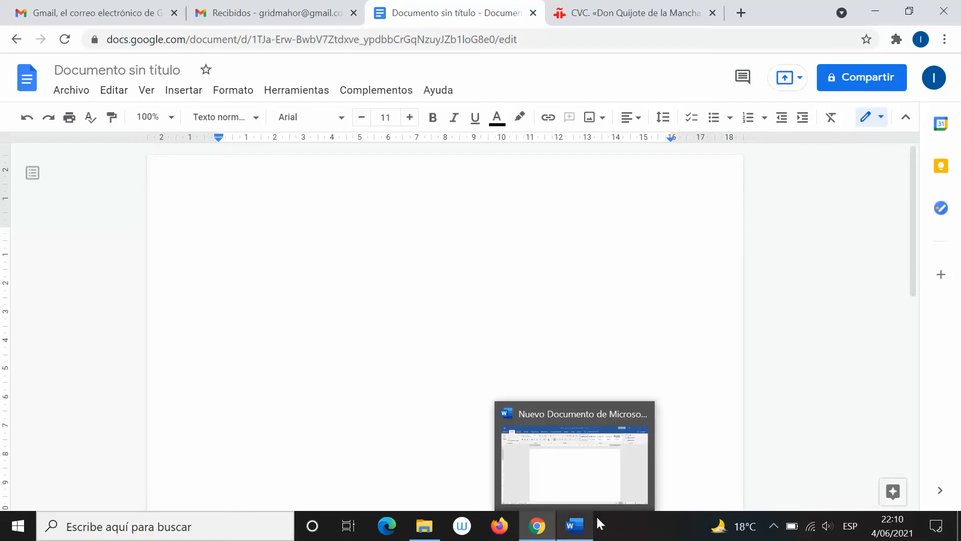
click(576, 447)
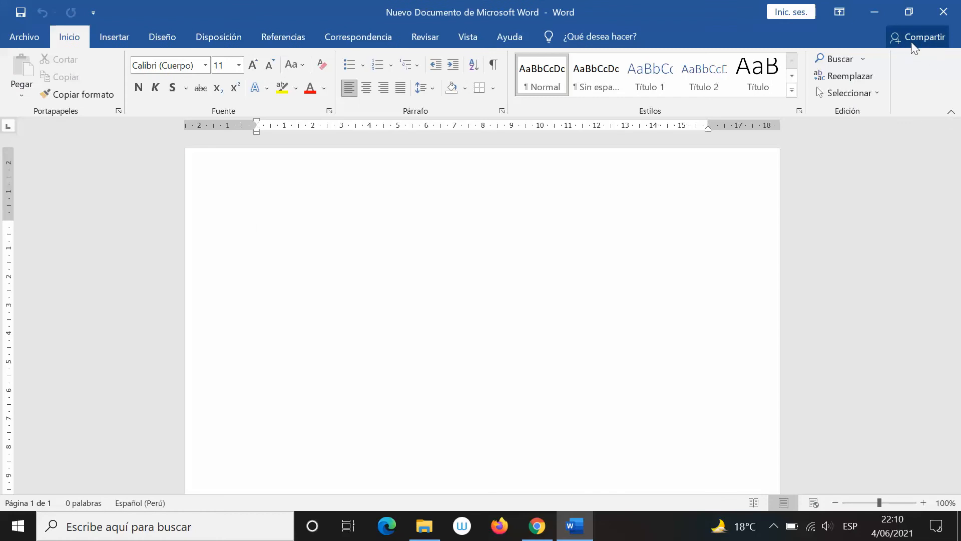
click(581, 512)
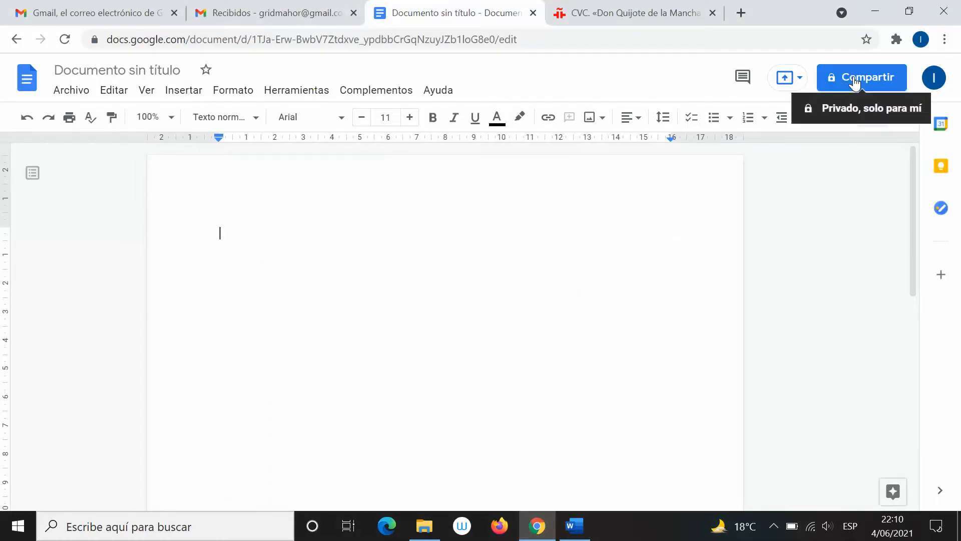
Restore Word and open its Compartir pane beside the empty document
click(576, 524)
click(918, 43)
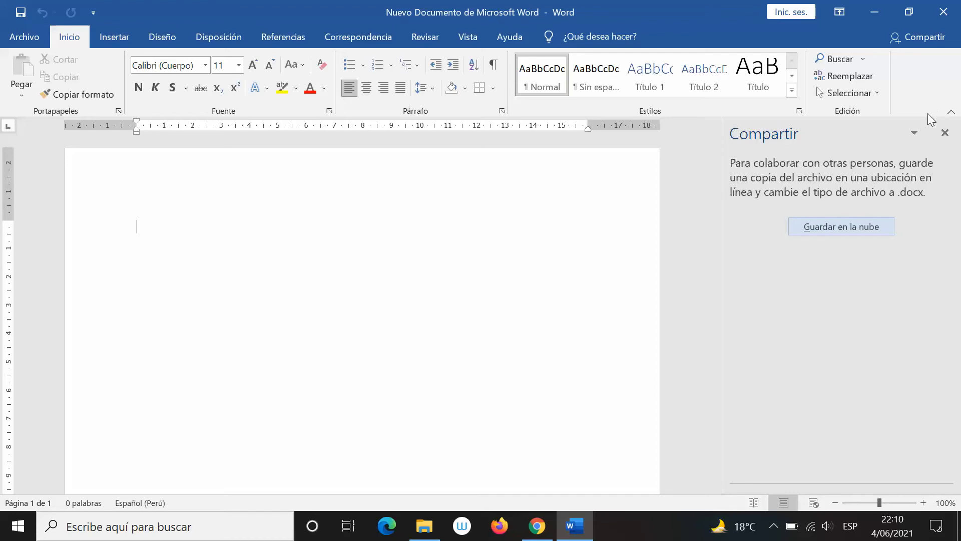
Close Word's Compartir pane so the empty new document shows alone, checking Google Docs along the way
click(944, 133)
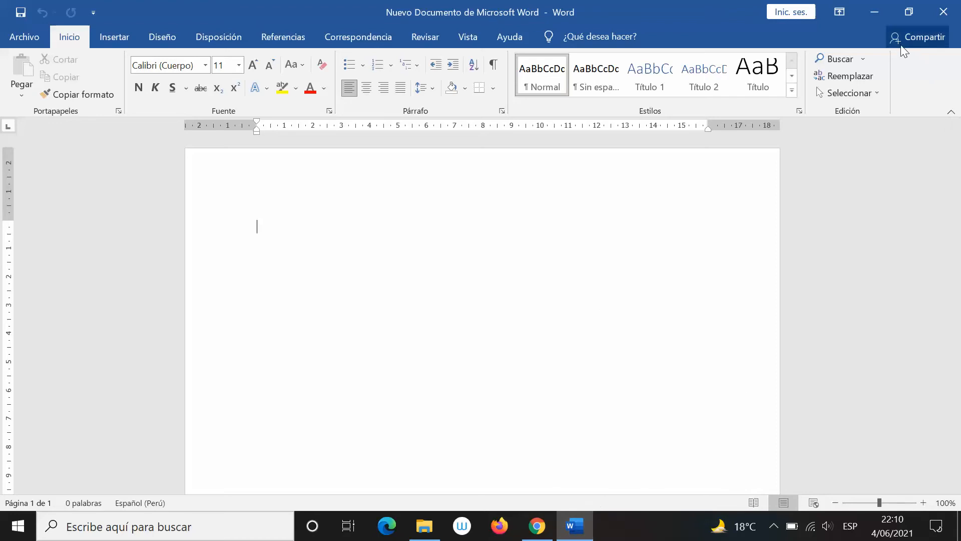
click(542, 532)
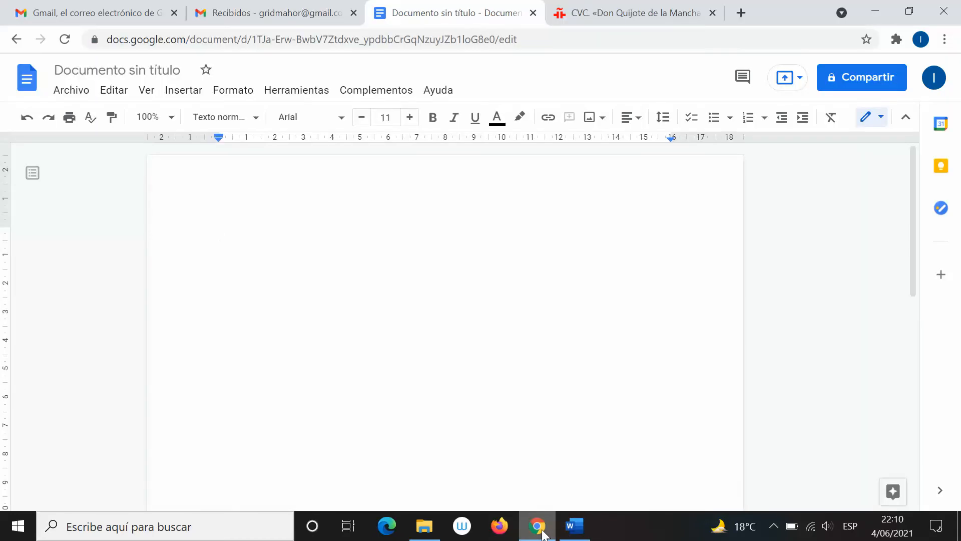
click(573, 524)
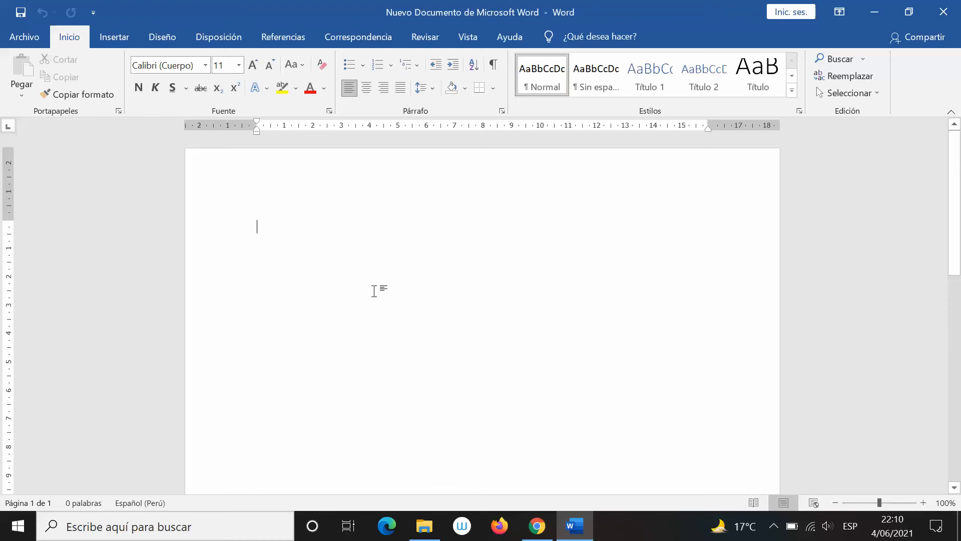
Show the empty 'Documento sin título' in Google Docs with the Word window minimised
click(537, 529)
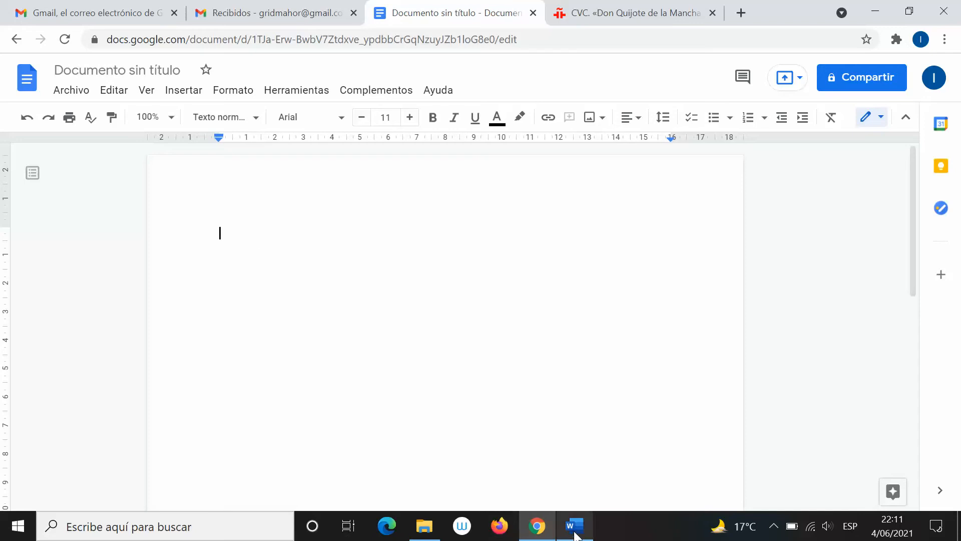
mouse_move(575, 537)
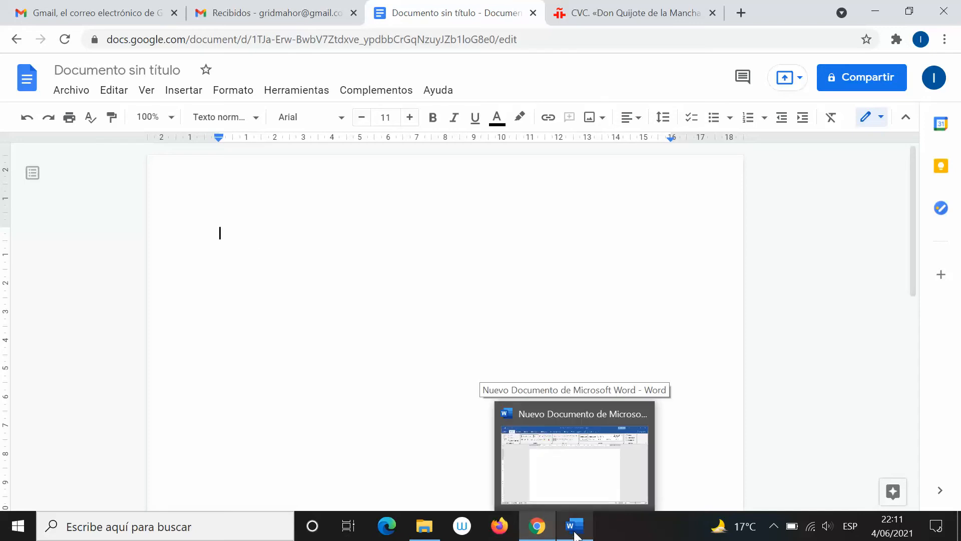
click(575, 531)
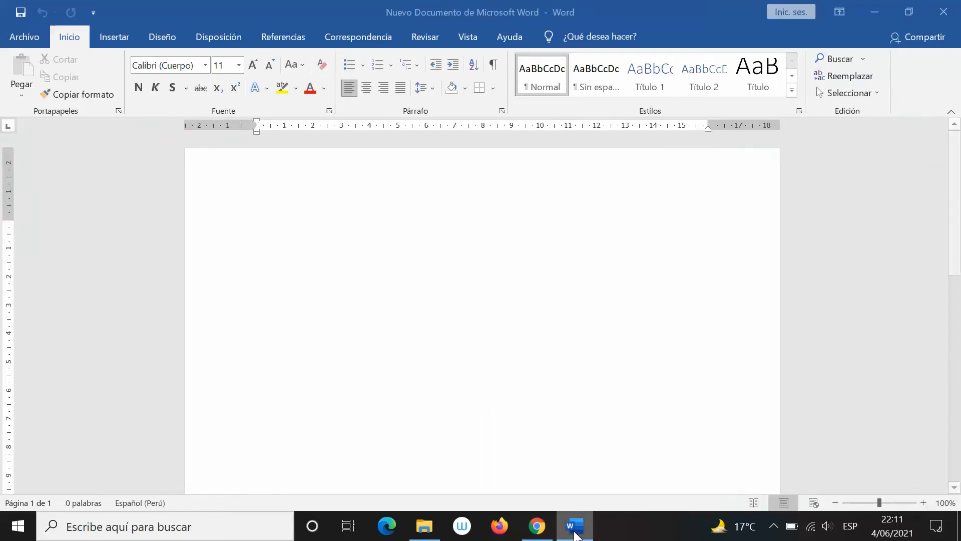
click(575, 530)
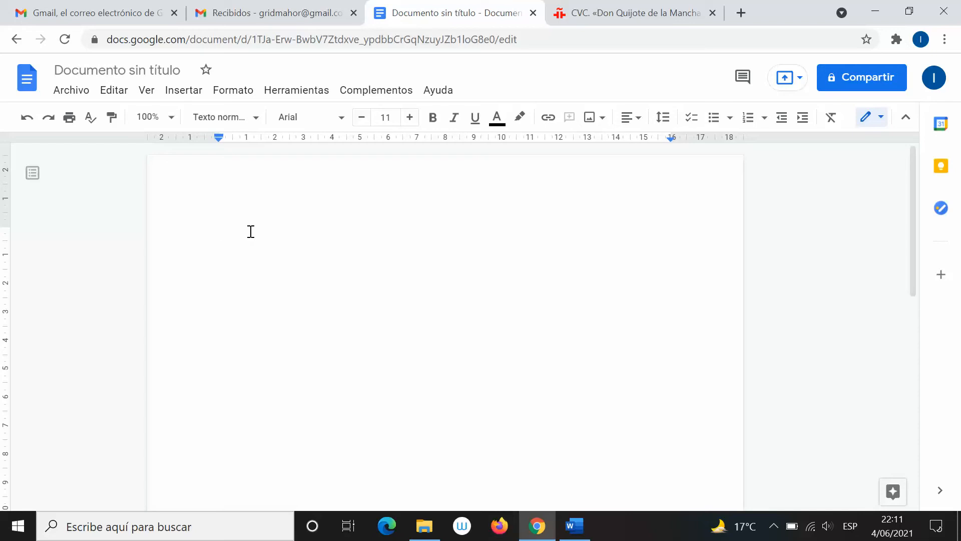
Copy the «Capítulo primero» heading and opening paragraphs from Centro Virtual Cervantes, back in 'Documento sin título'
click(627, 7)
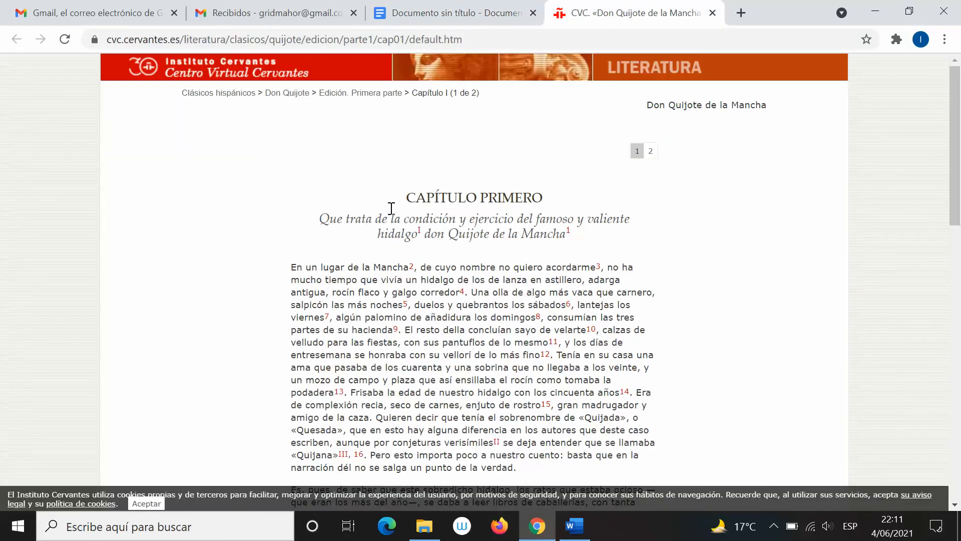
drag(410, 199, 542, 254)
scroll(542, 254, up, 5)
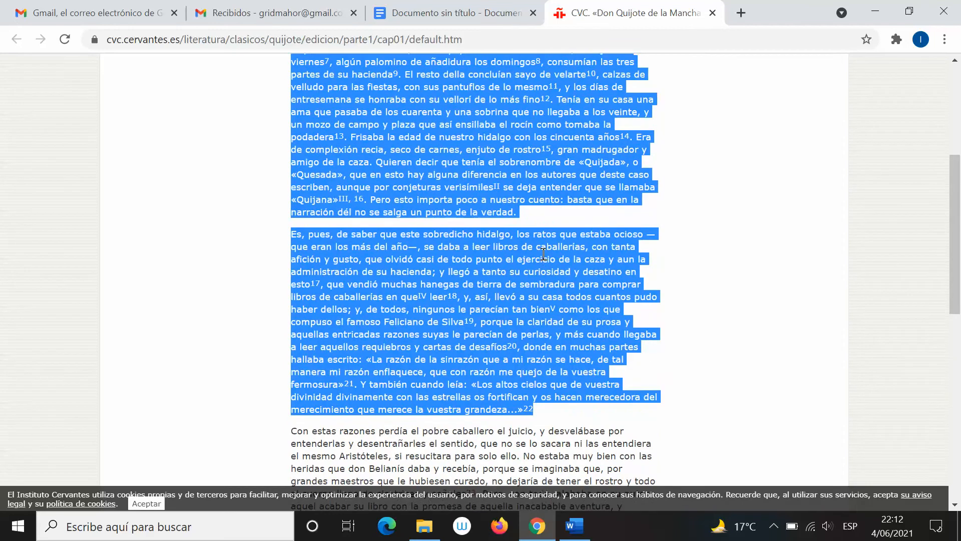
scroll(543, 254, up, 2)
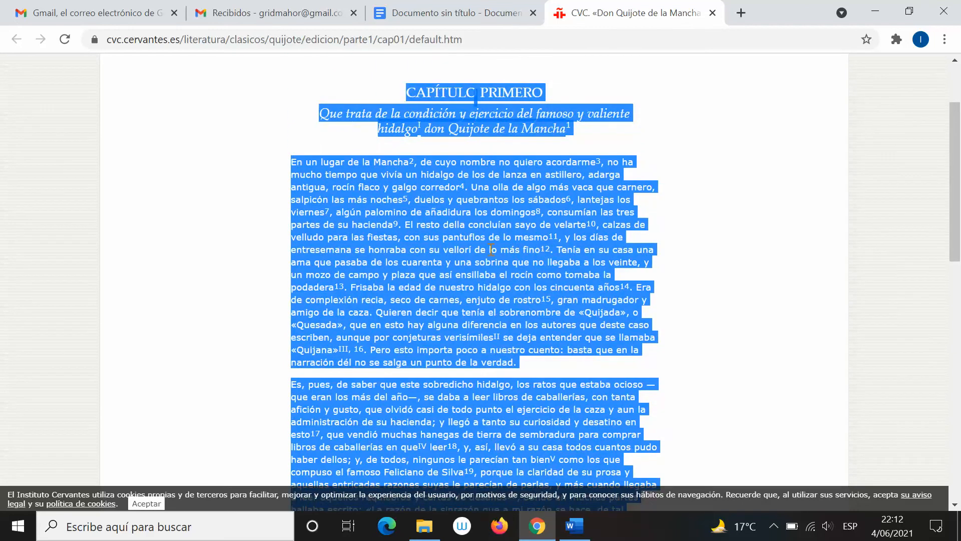
right_click(490, 249)
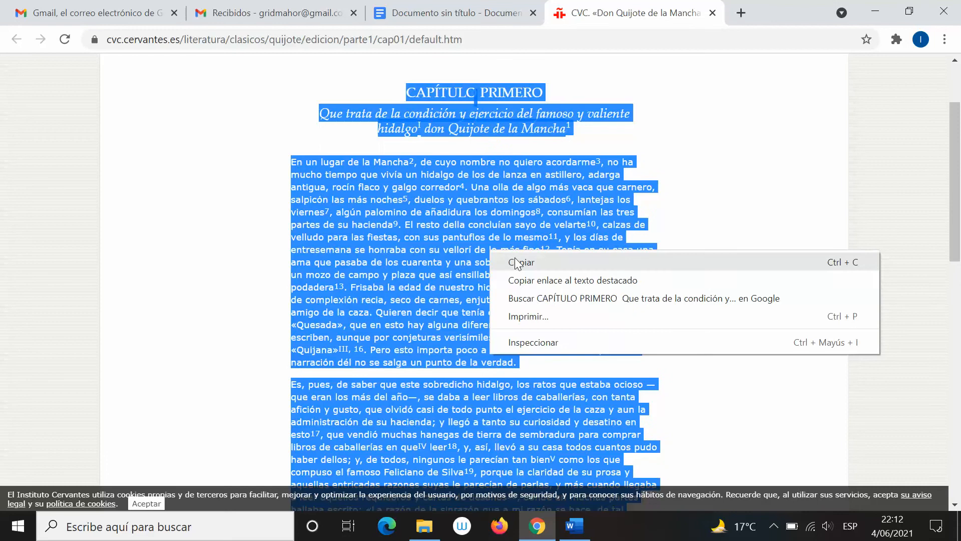
click(516, 262)
click(421, 10)
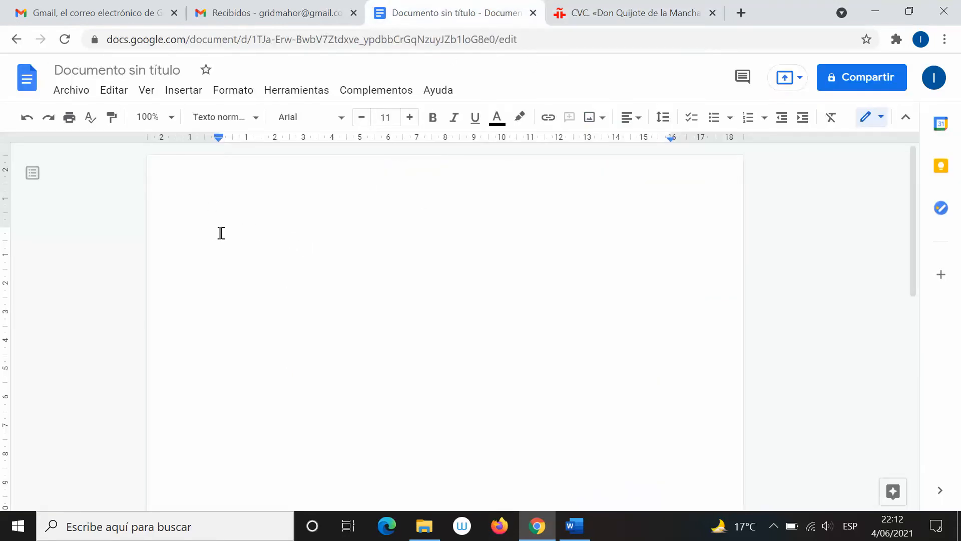
Paste the CAPÍTULO PRIMERO chapter into the untitled document and compare it with the Cervantes source
key(ctrl+v)
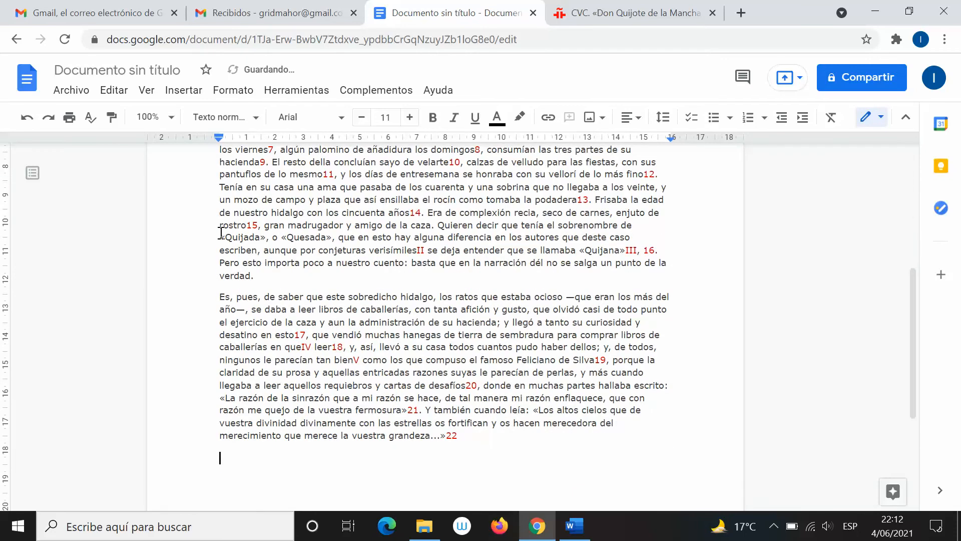
scroll(224, 238, up, 6)
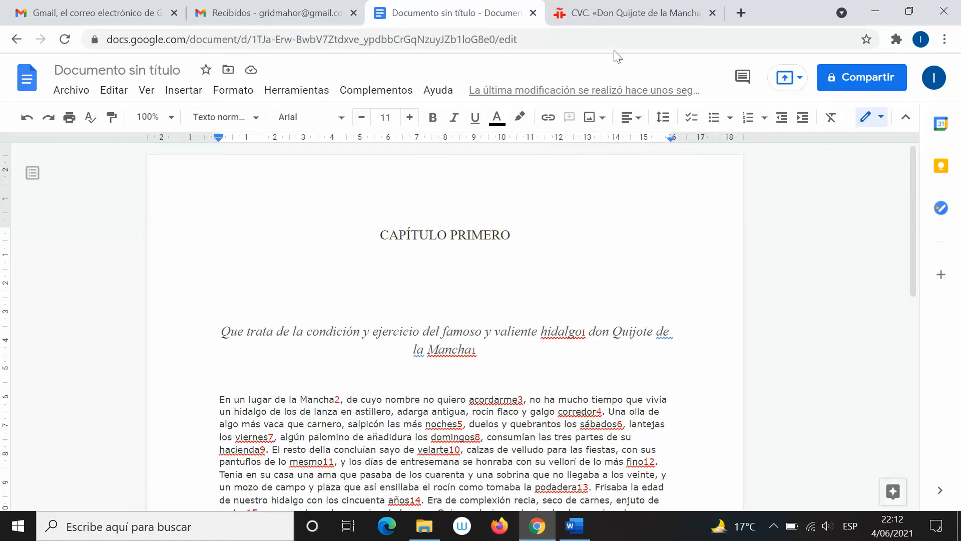
click(645, 9)
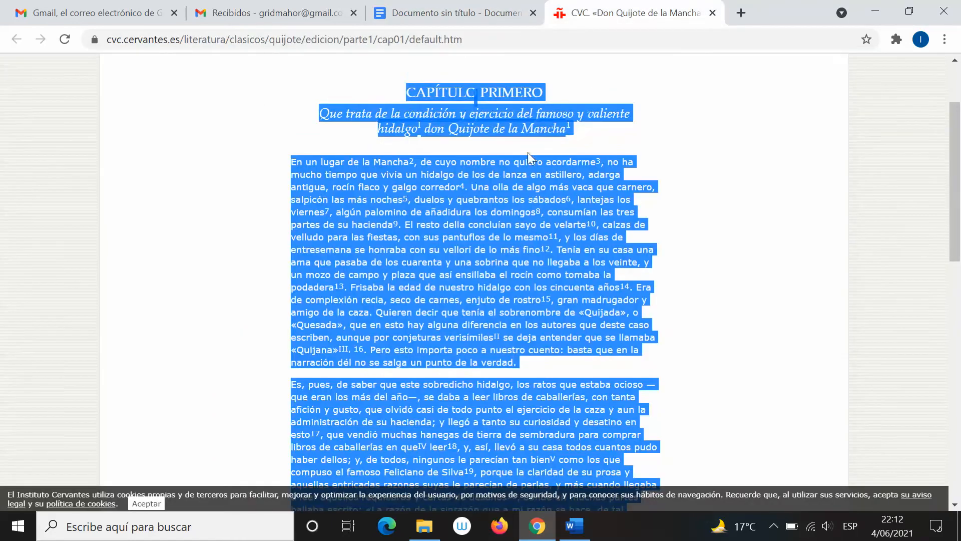
scroll(523, 230, up, 3)
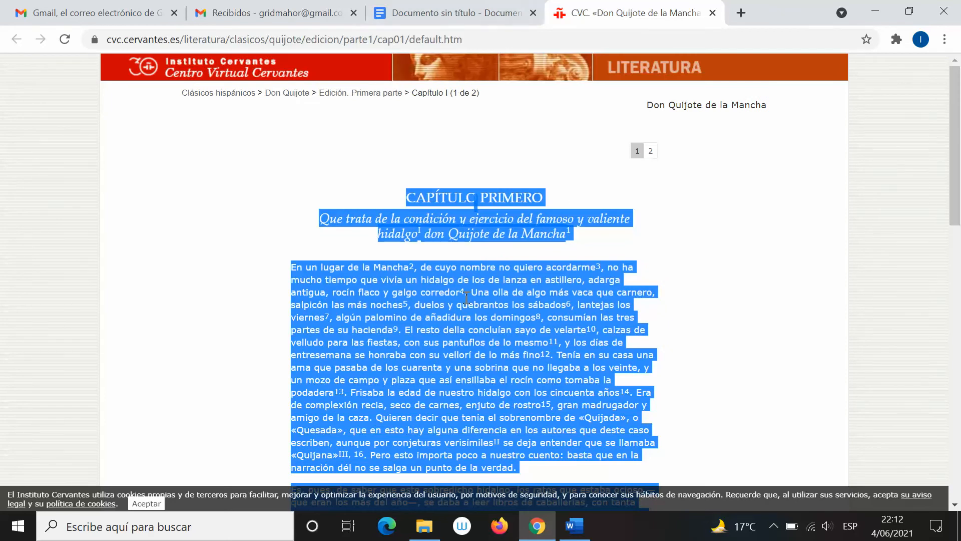
click(490, 12)
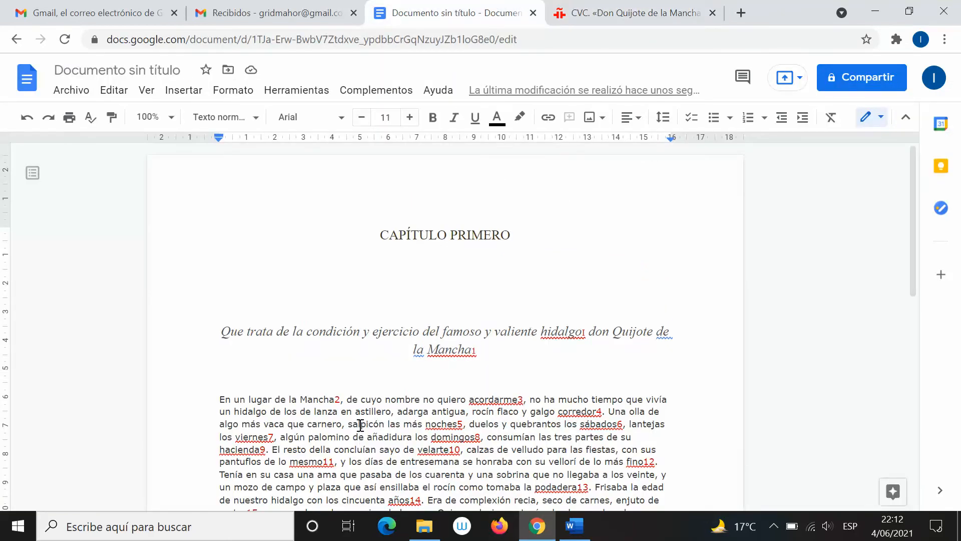
click(616, 7)
click(487, 275)
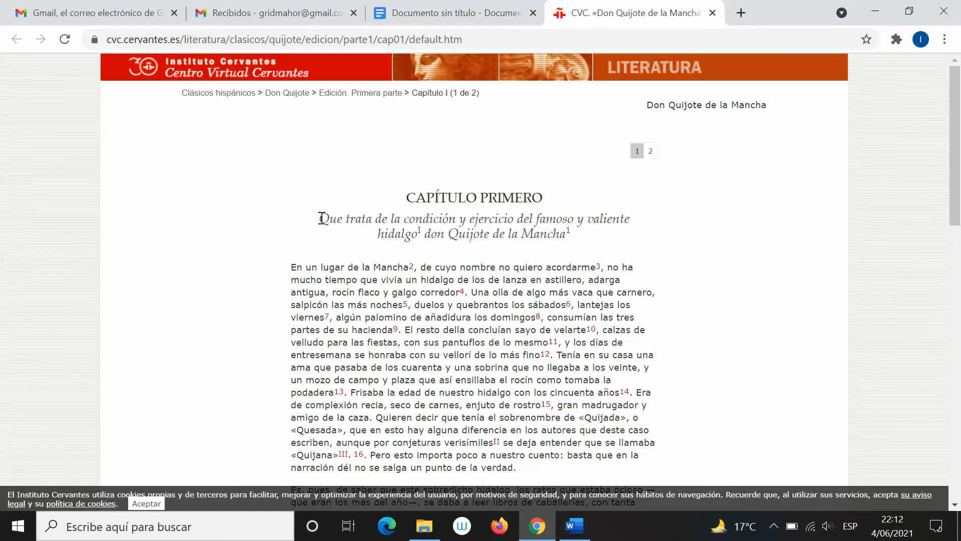
drag(321, 219, 443, 236)
click(473, 248)
click(464, 7)
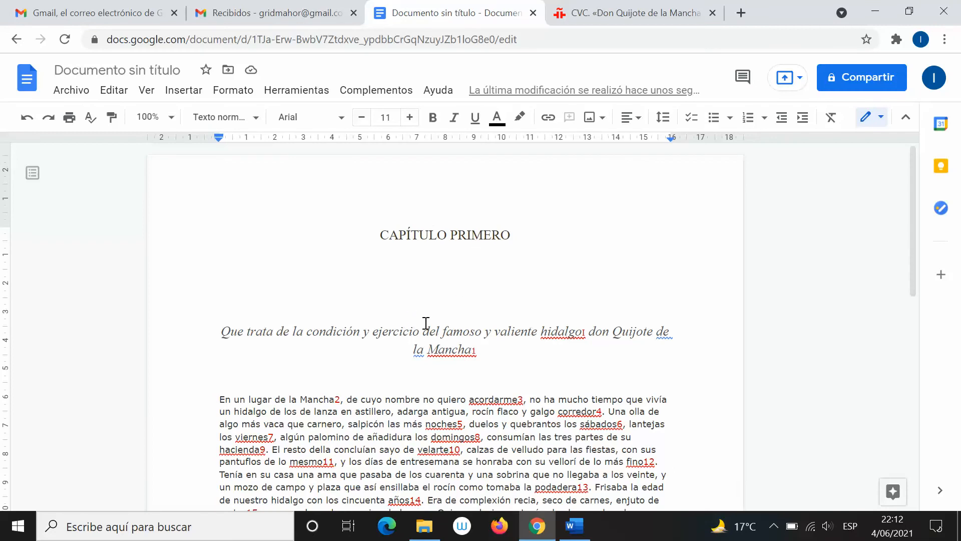
Inspect the fonts of the pasted heading, italic subtitle and body text against the original
click(474, 234)
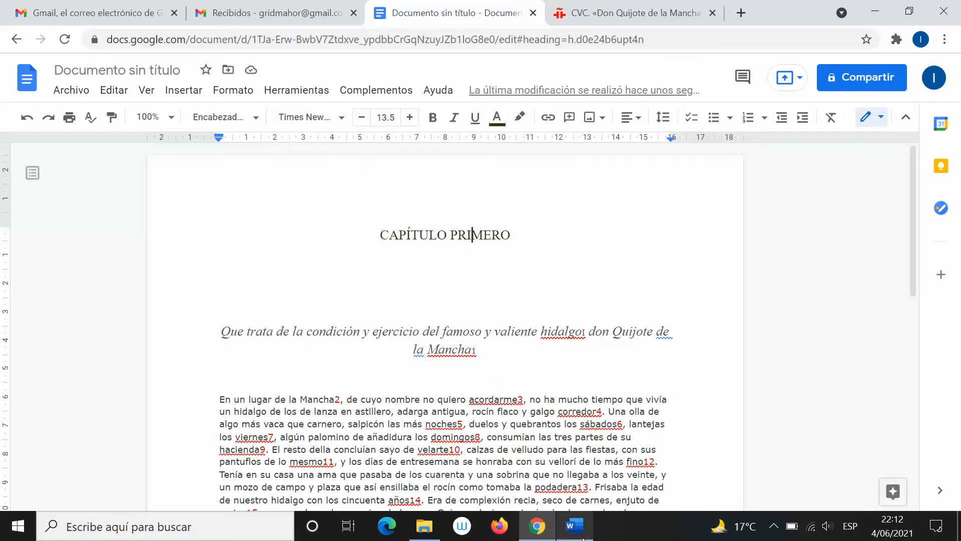
mouse_move(581, 538)
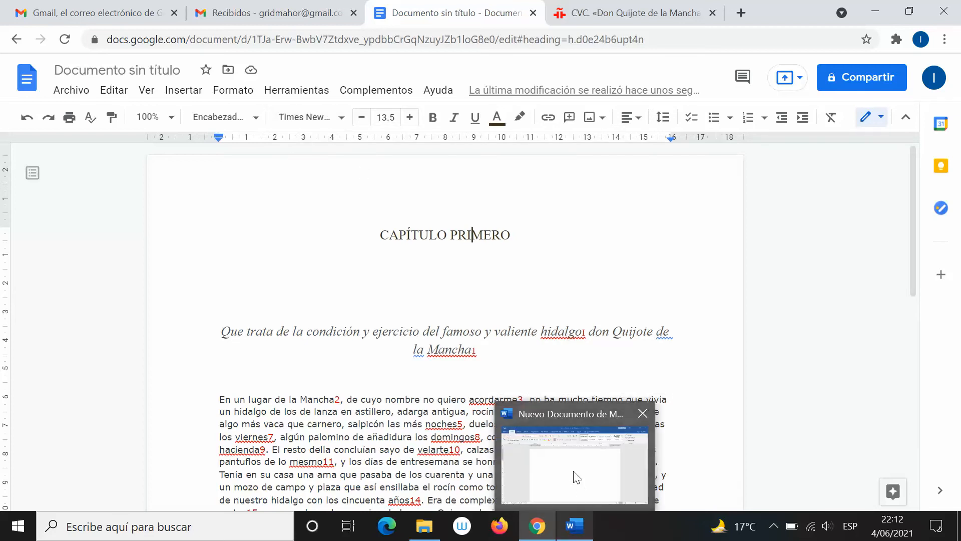
mouse_move(574, 473)
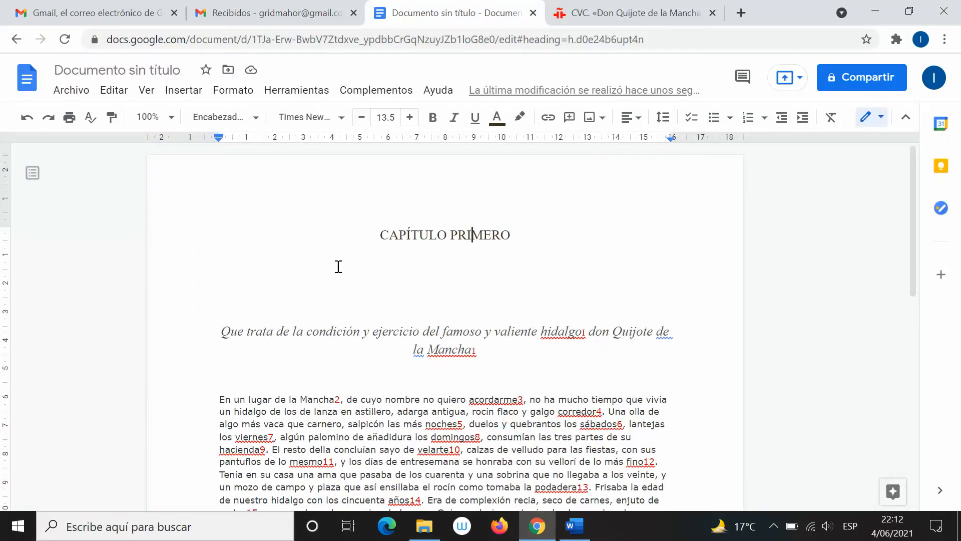
click(315, 331)
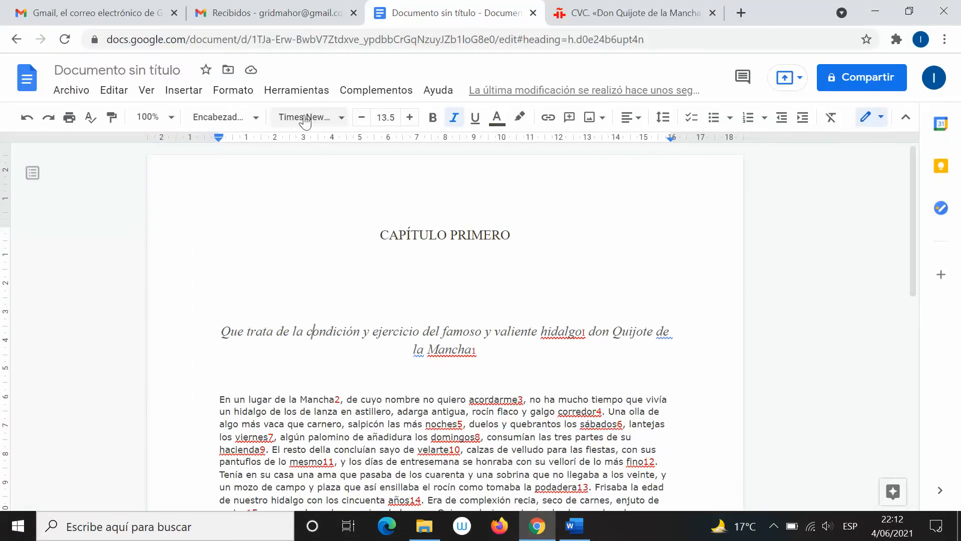
click(313, 424)
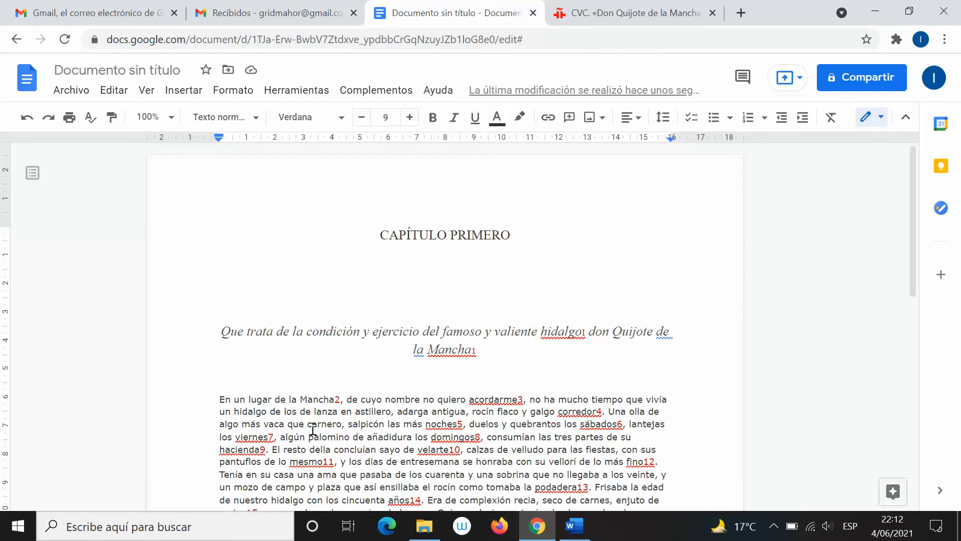
click(305, 118)
drag(569, 226, 484, 278)
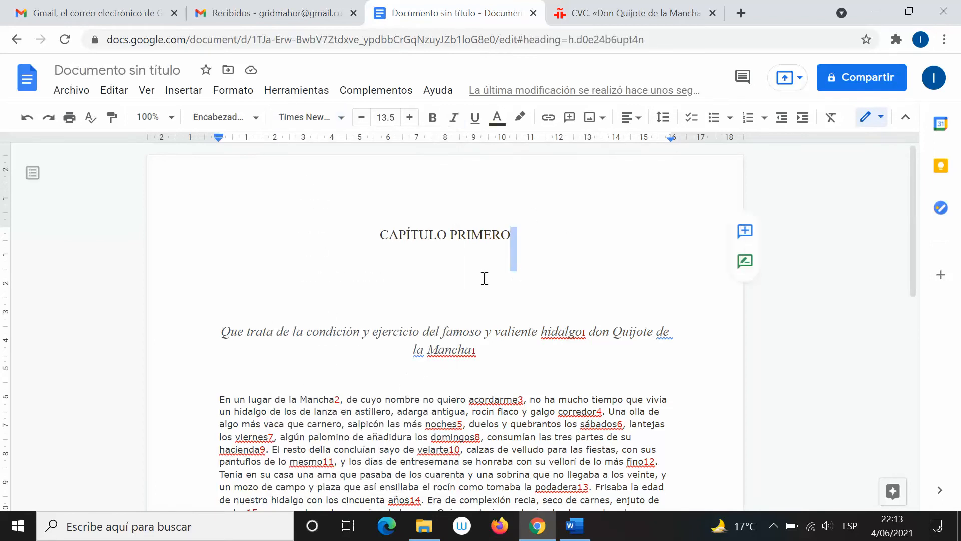
click(537, 264)
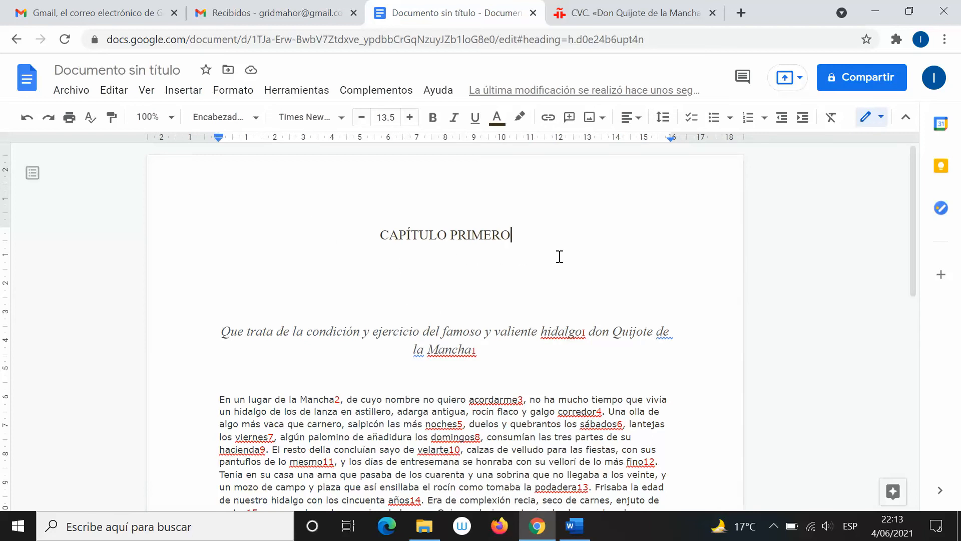
click(615, 9)
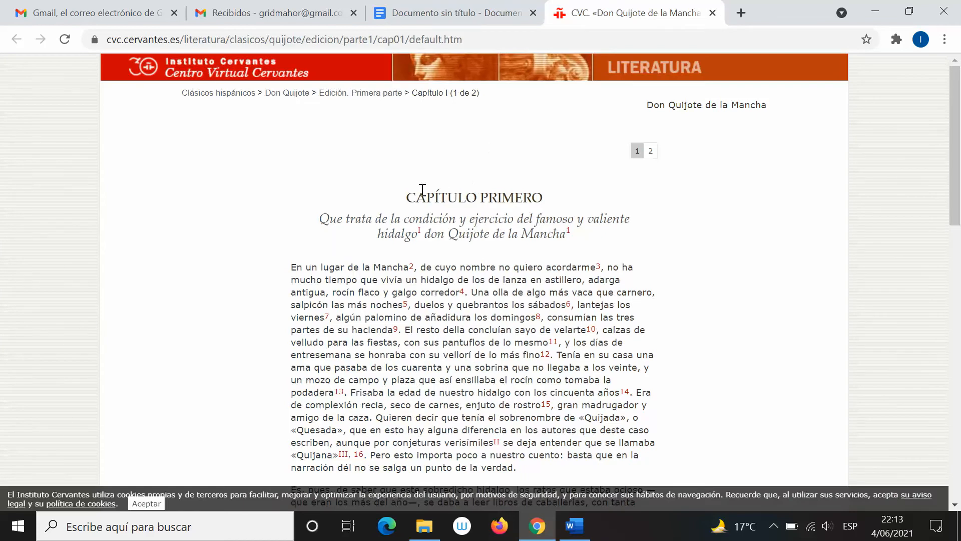
Paste a second, plain-text copy of the chapter below the first in Google Docs
drag(409, 196, 576, 213)
scroll(576, 213, up, 6)
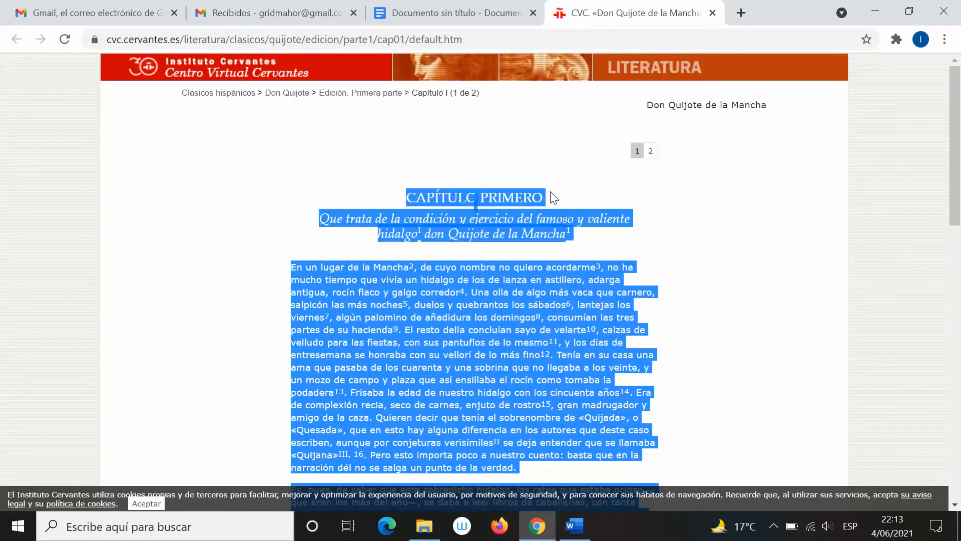
click(474, 98)
click(415, 12)
scroll(349, 249, down, 10)
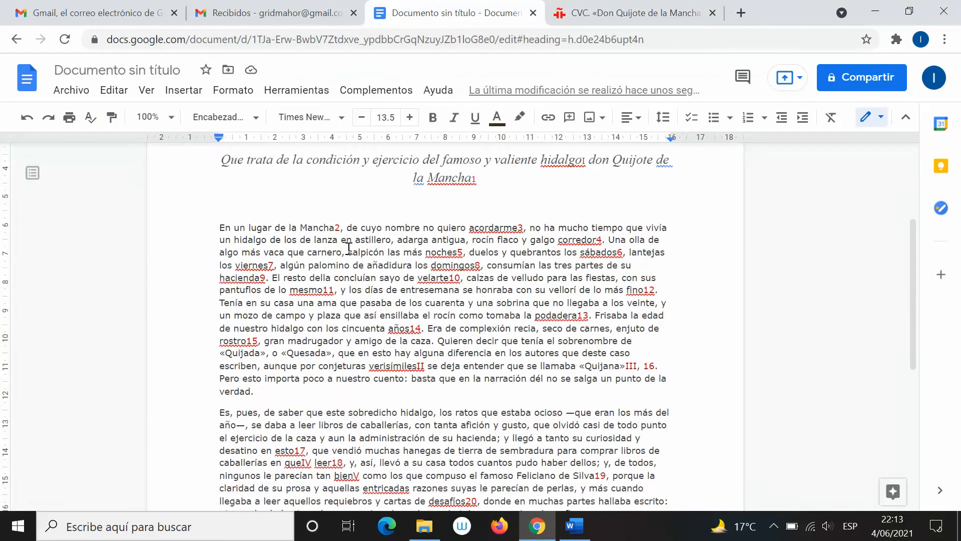
click(325, 254)
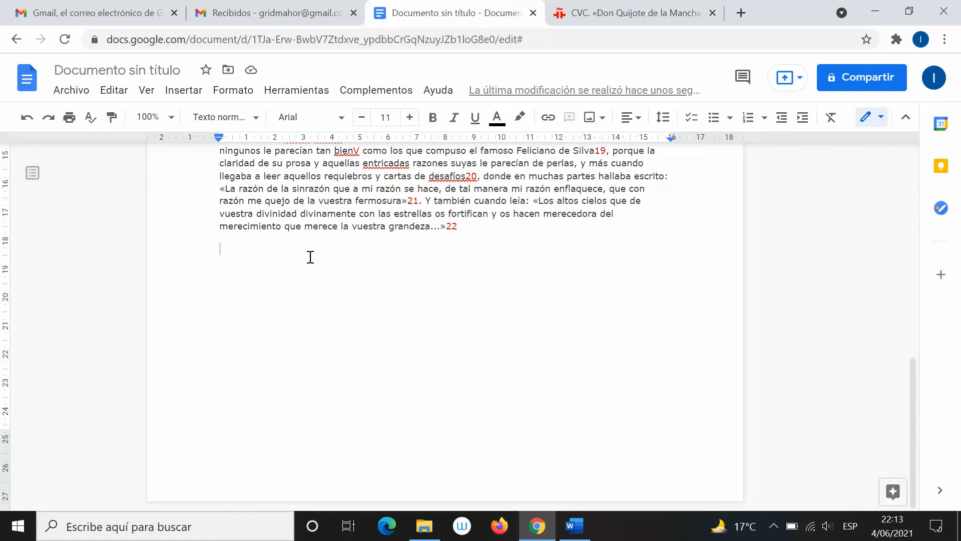
scroll(271, 285, up, 8)
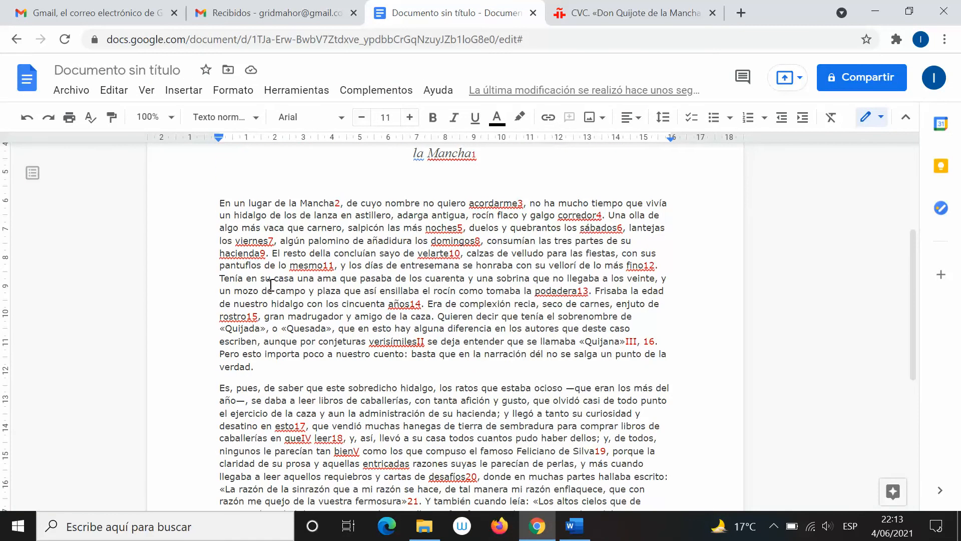
scroll(270, 285, down, 4)
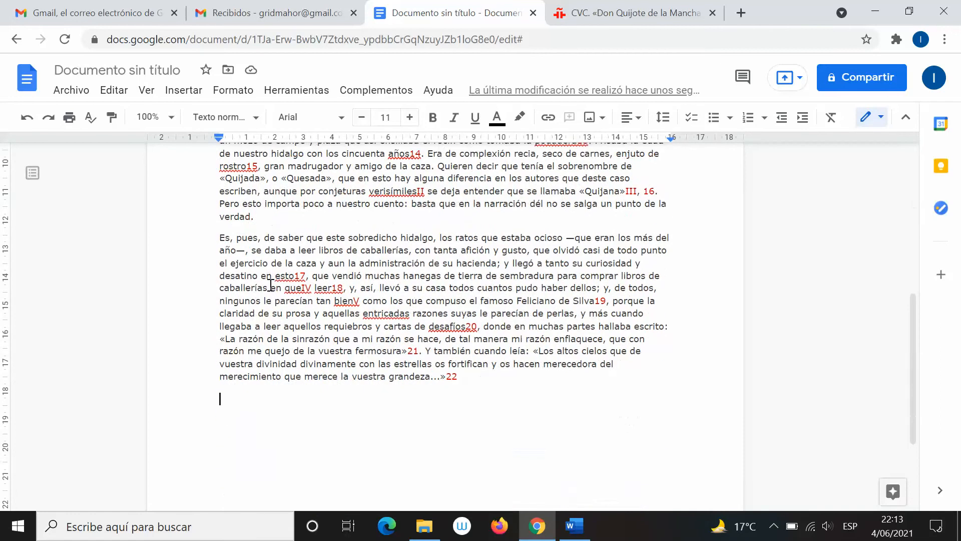
right_click(220, 399)
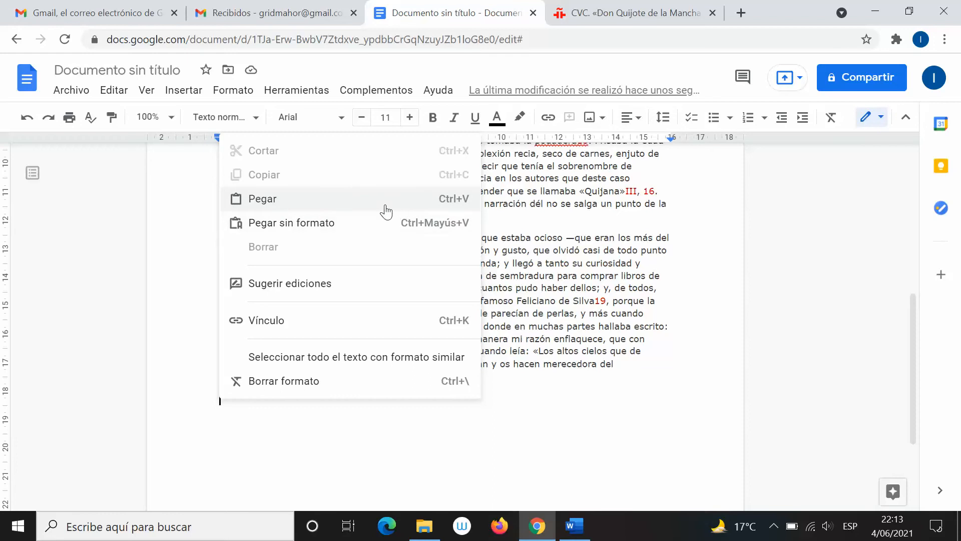
click(351, 225)
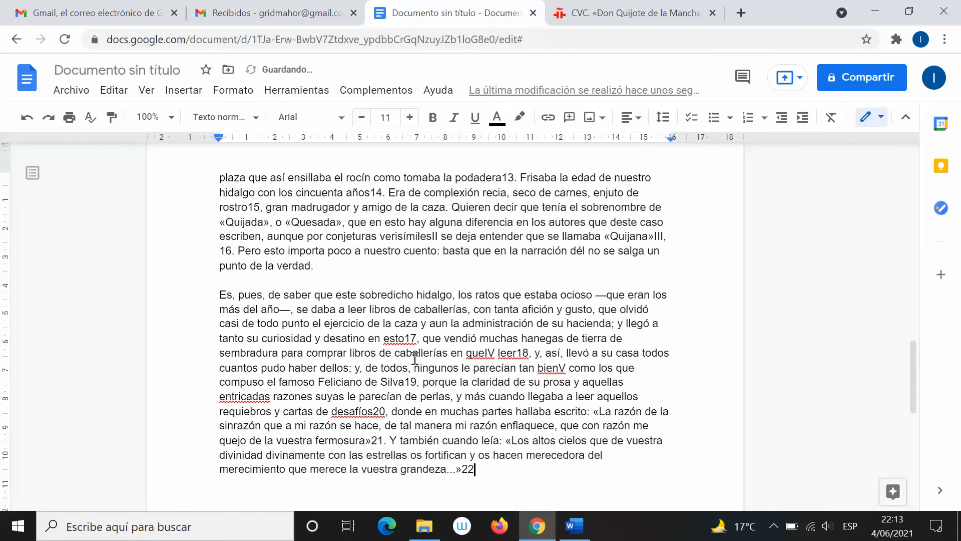
Add a blank line between the first chapter and the pasted CAPÍTULO PRIMERO heading
scroll(400, 326, up, 14)
scroll(415, 358, up, 5)
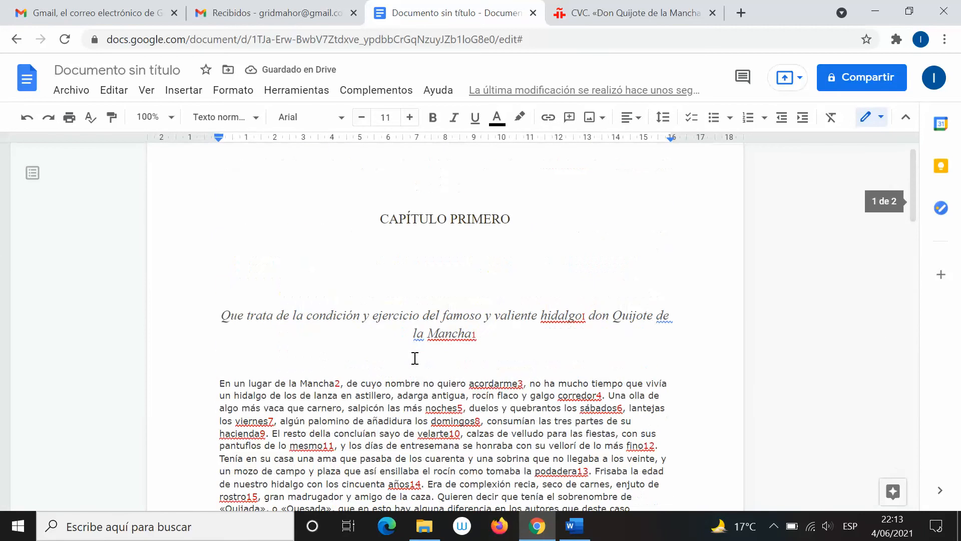
scroll(415, 358, down, 10)
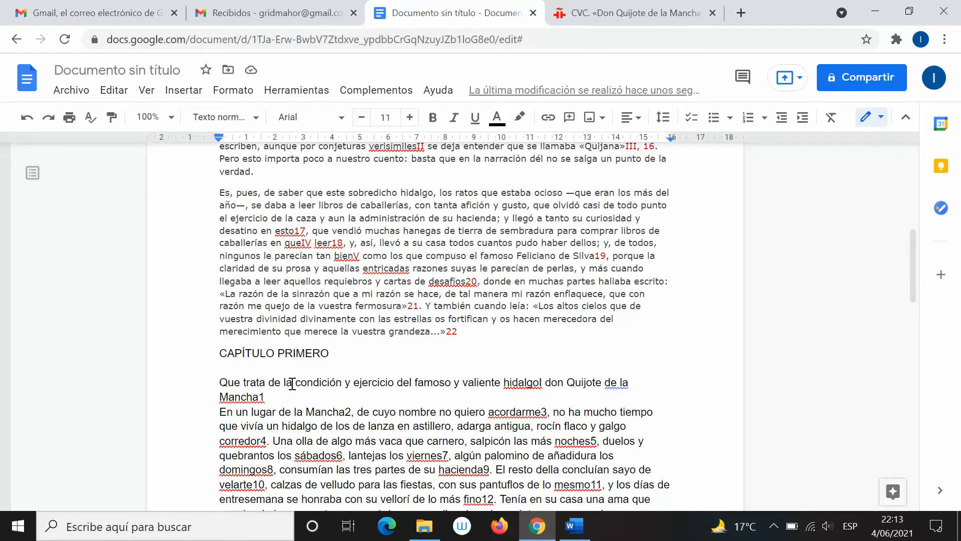
click(484, 328)
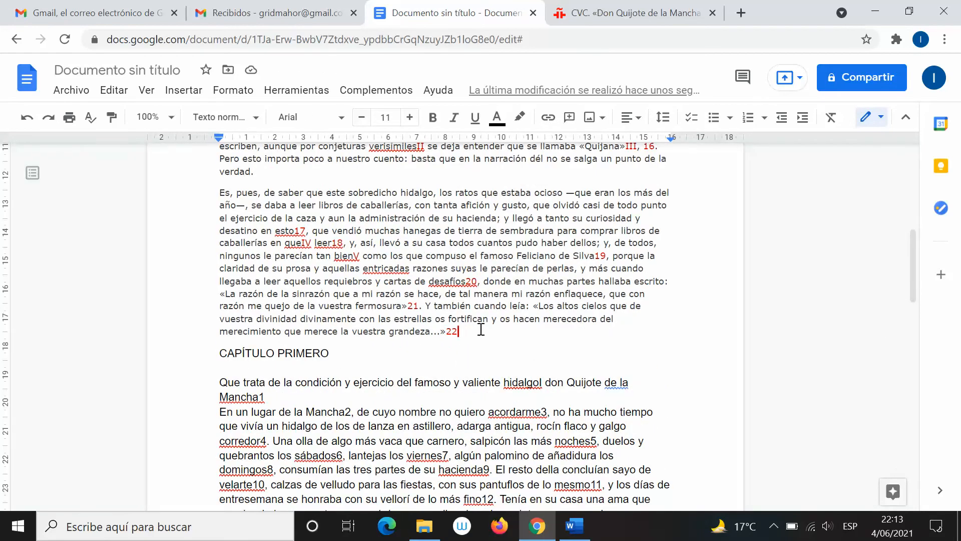
key(Down)
key(Return)
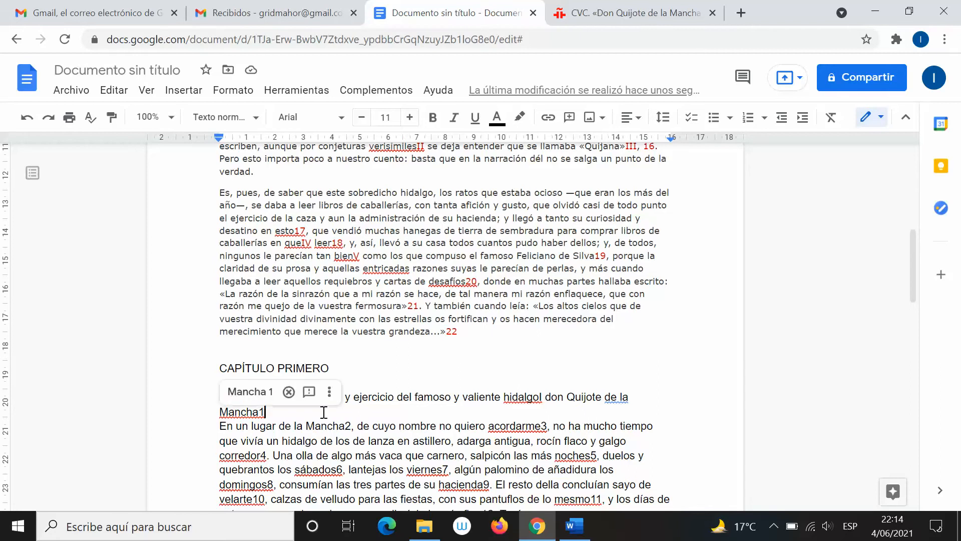
Look over both chapter copies, then bring the empty Word document (0 words) to the front
scroll(356, 439, down, 5)
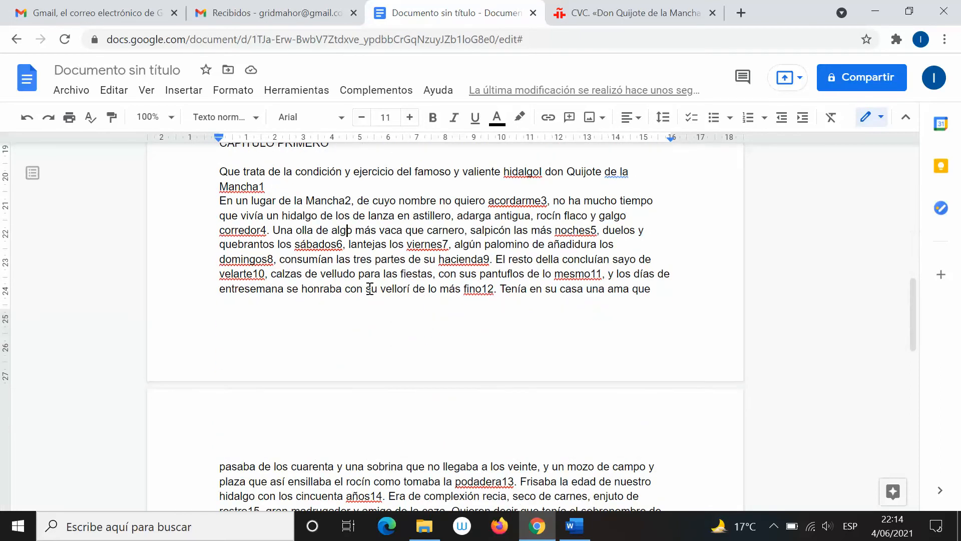
scroll(477, 248, up, 6)
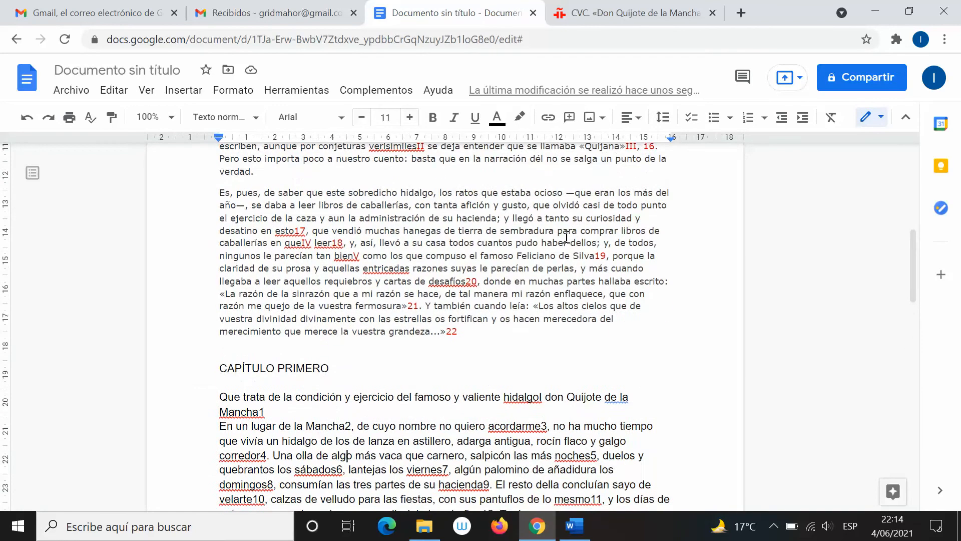
scroll(582, 249, up, 2)
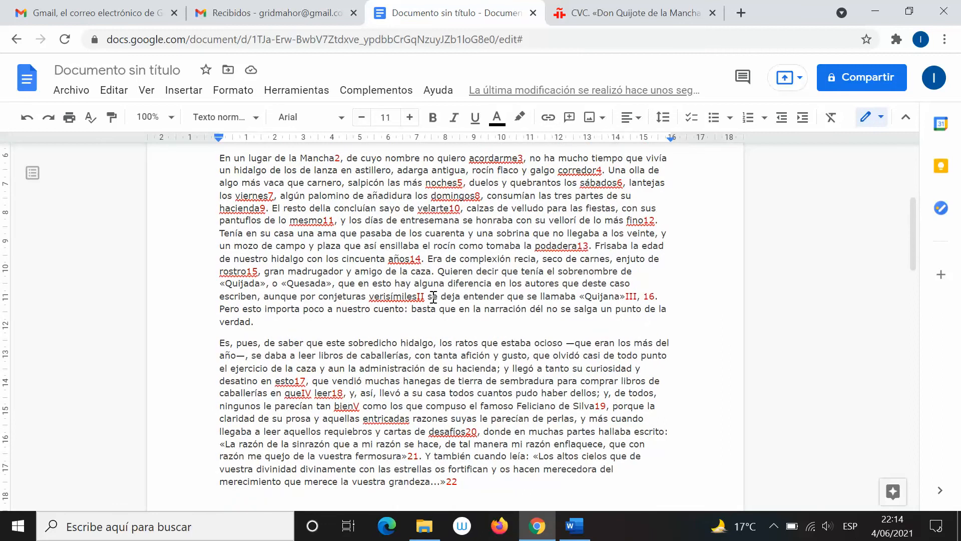
scroll(433, 297, down, 10)
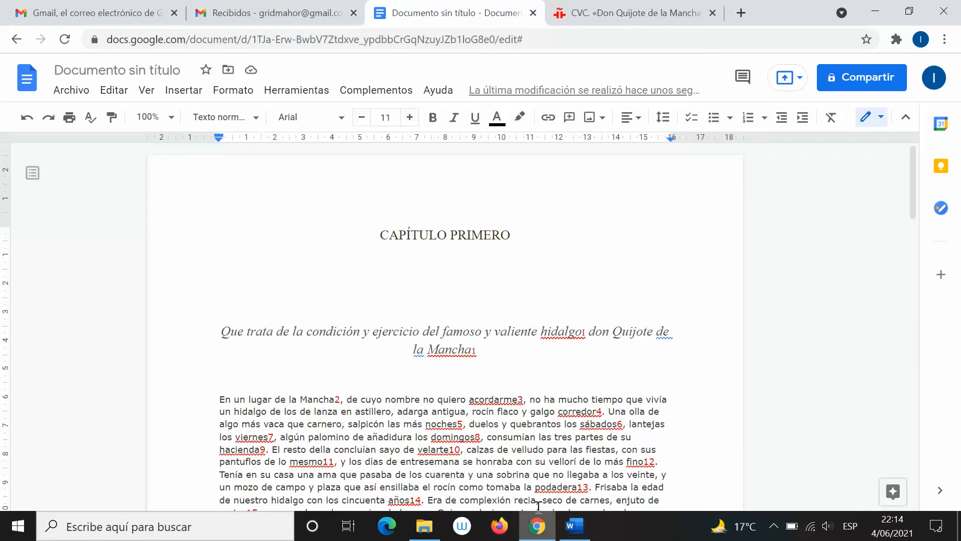
click(580, 536)
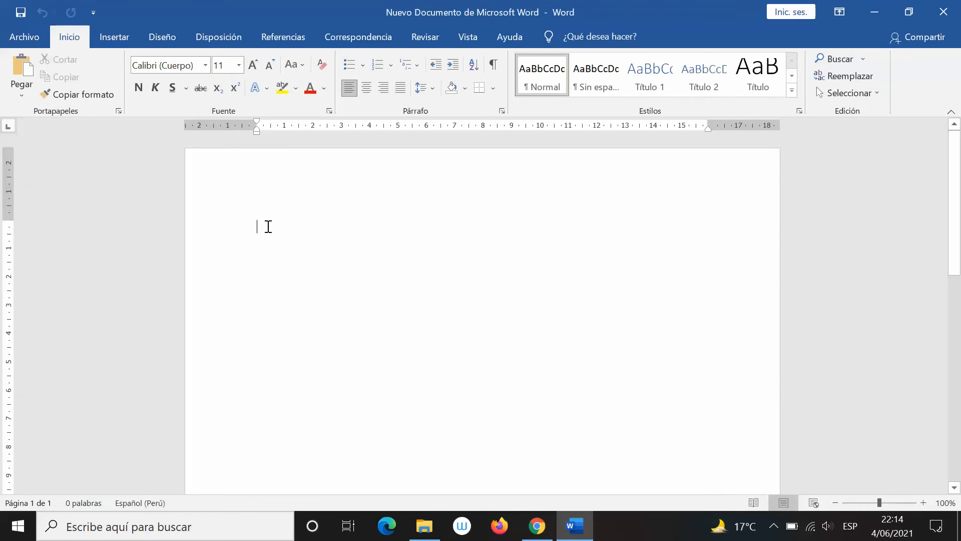
Paste the chapter into Word and check the heading, subtitle and body text fonts
key(ctrl+v)
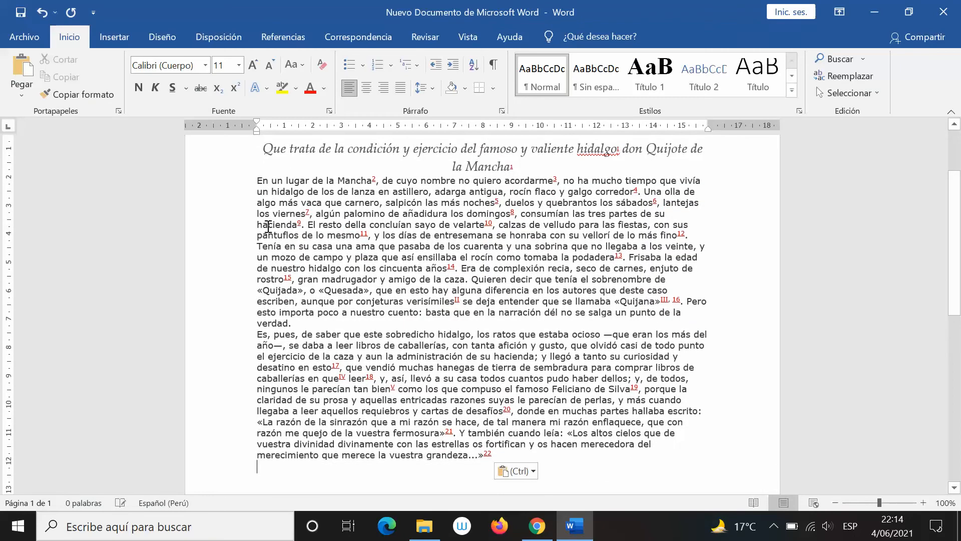
scroll(268, 226, up, 2)
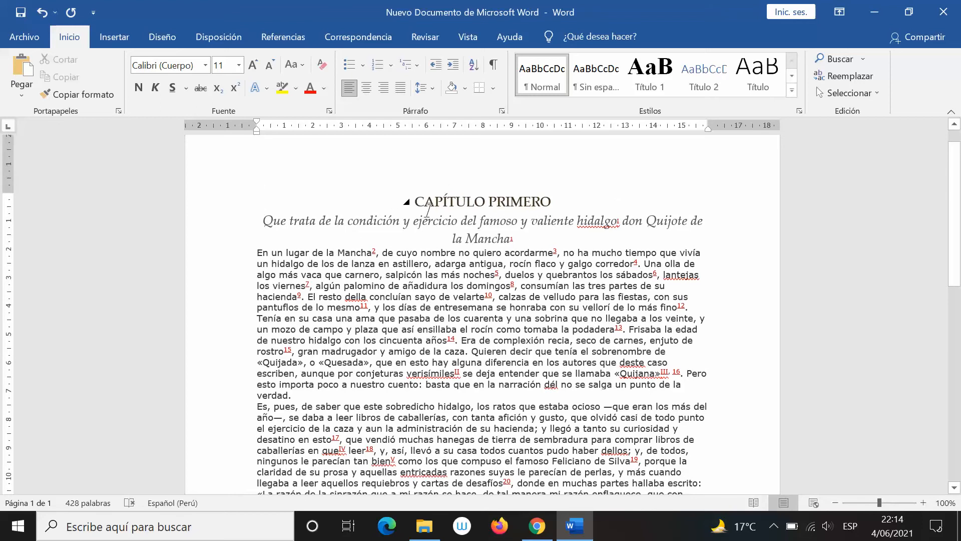
click(457, 200)
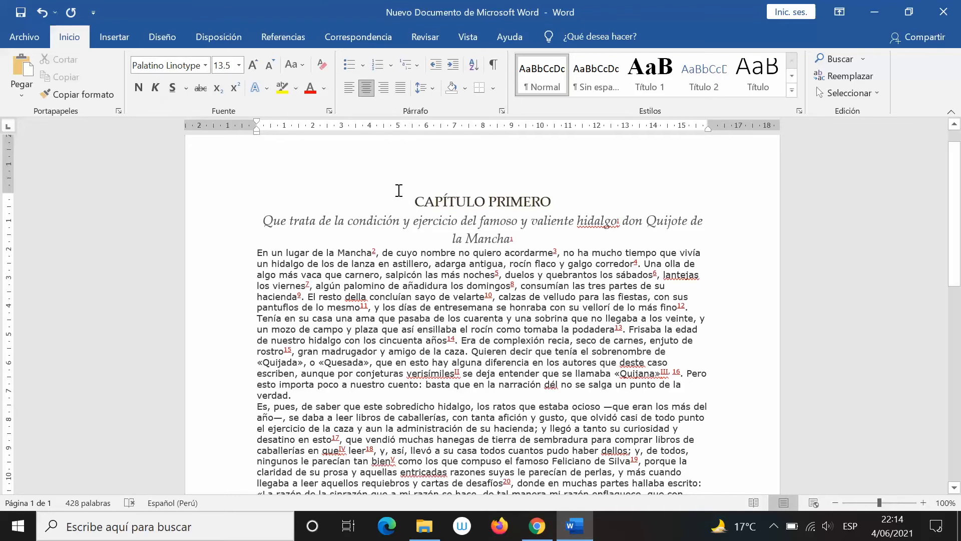
click(380, 221)
click(398, 296)
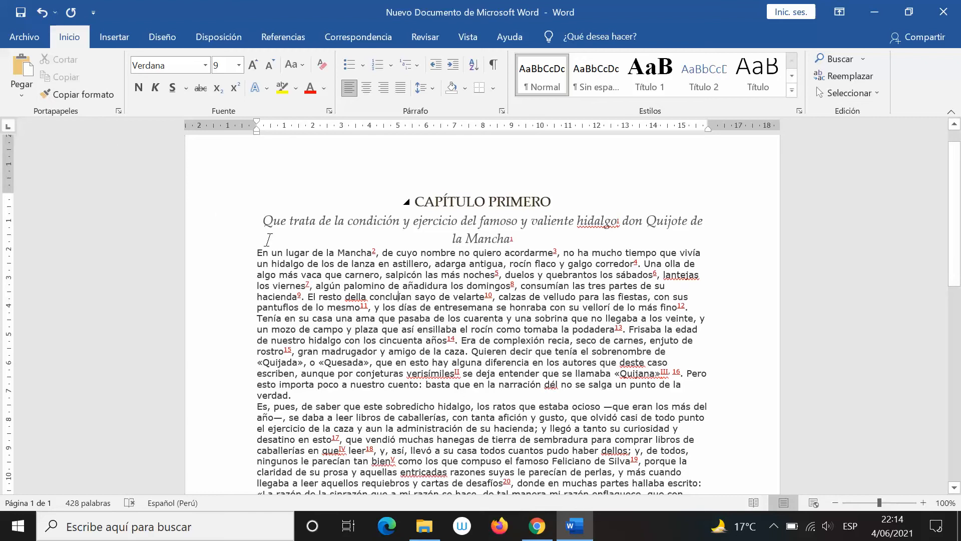
Compare the heading and the line below it with the Google Docs version, then return to Word
key(alt+Tab)
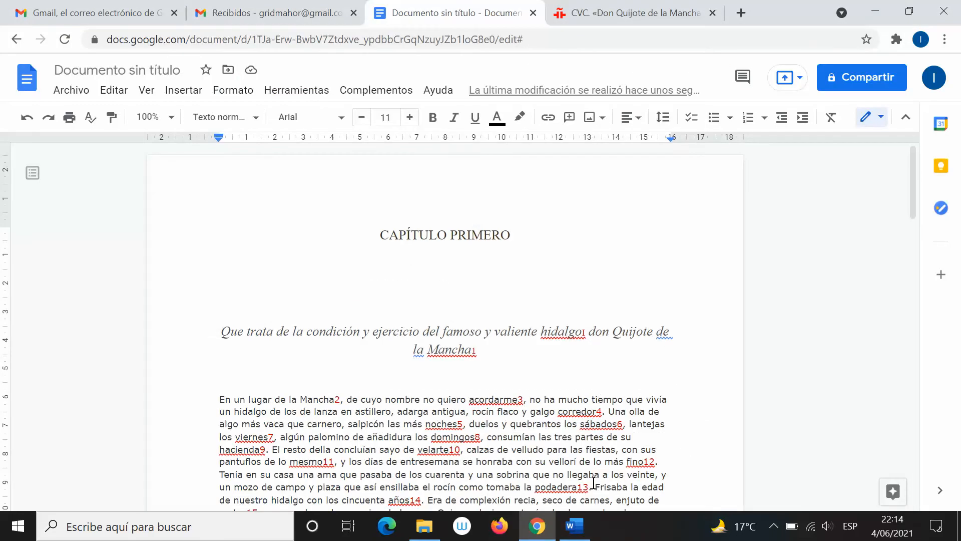
scroll(533, 322, down, 6)
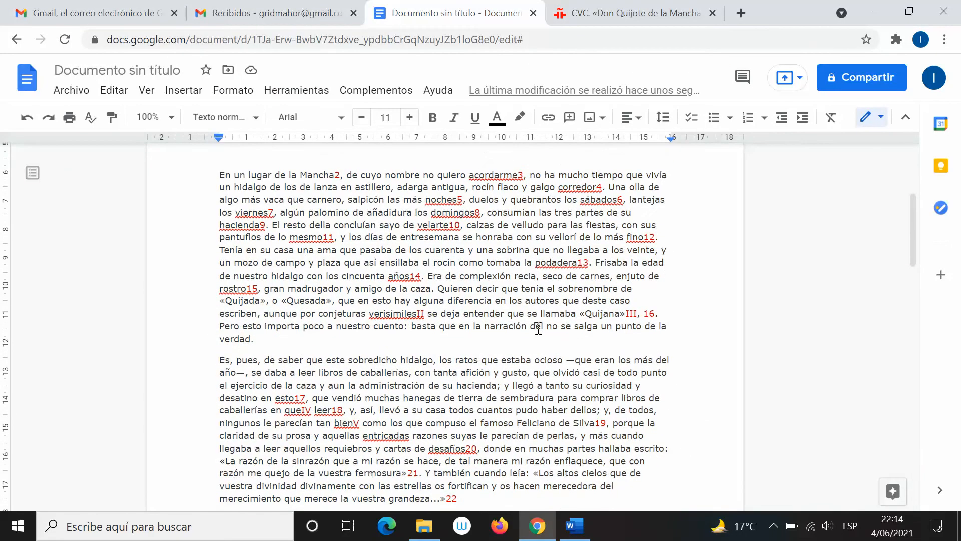
scroll(497, 267, up, 3)
scroll(497, 268, up, 3)
drag(435, 261, 472, 292)
click(455, 301)
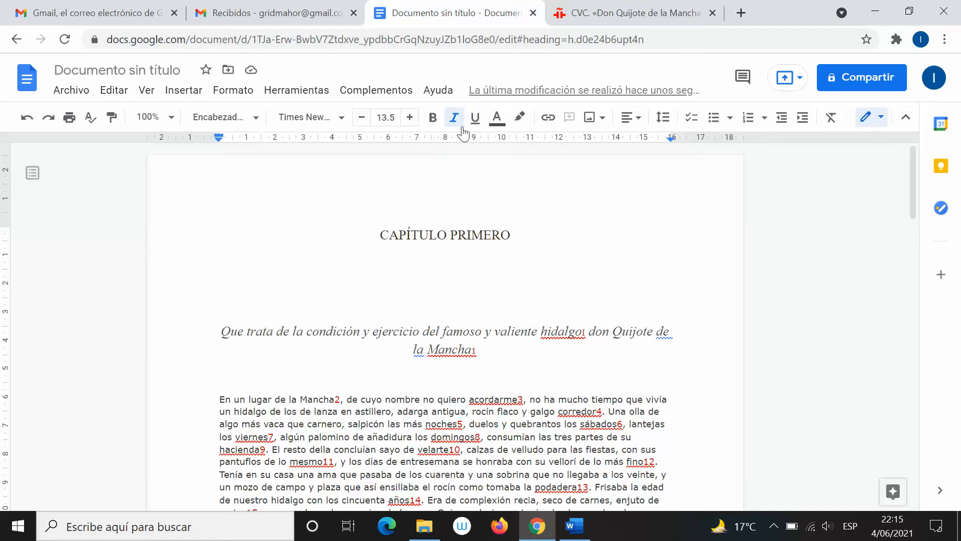
key(alt+Tab)
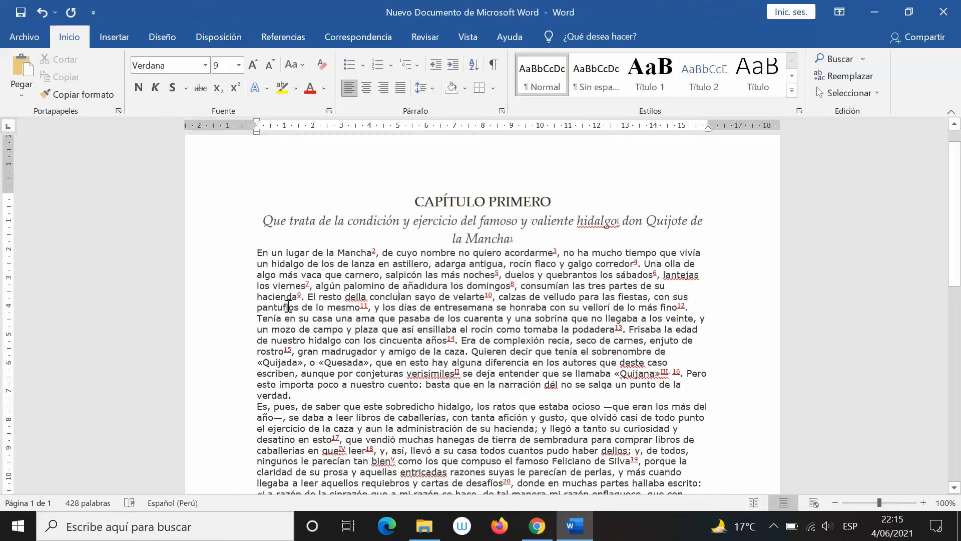
scroll(459, 206, down, 3)
scroll(459, 207, down, 3)
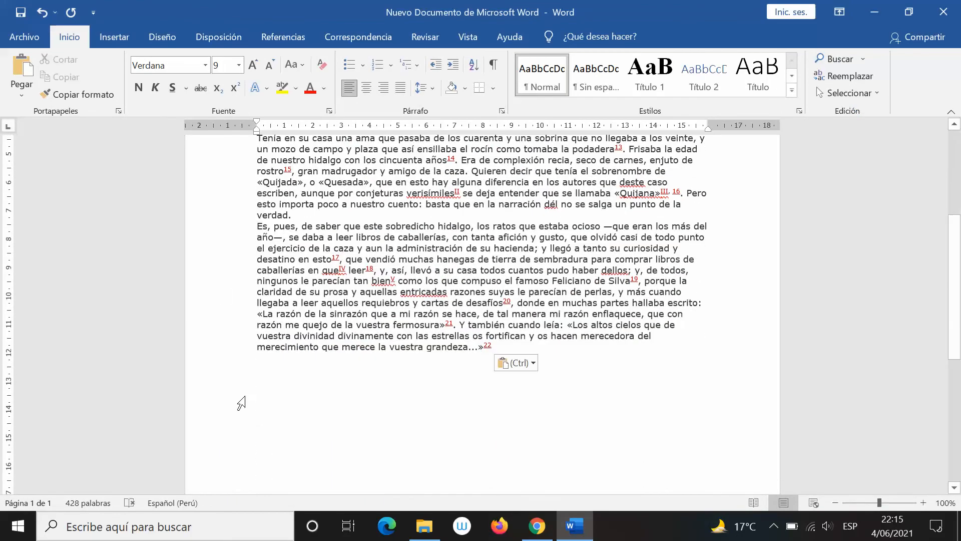
Paste the chapter again with Keep Text Only on a new line below the formatted copy
key(alt+Tab)
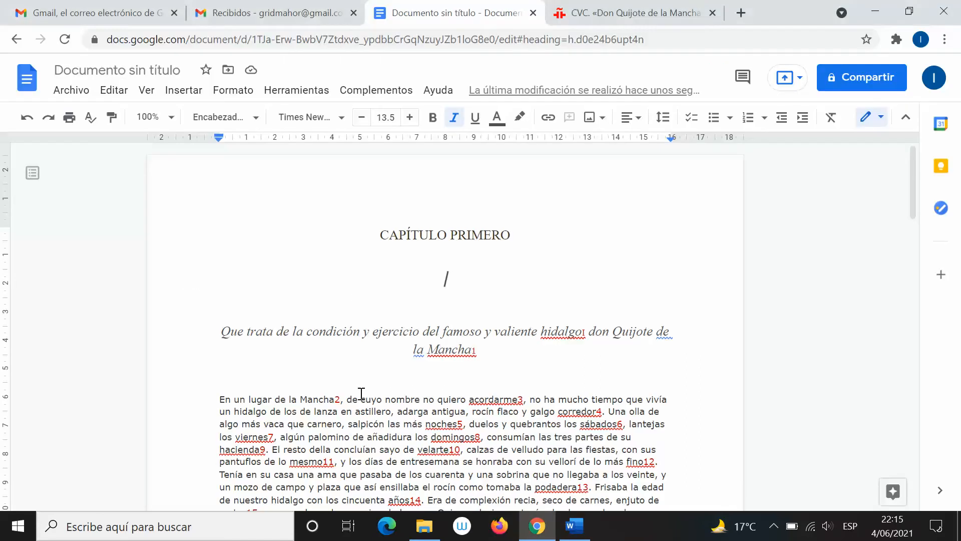
key(ctrl+v)
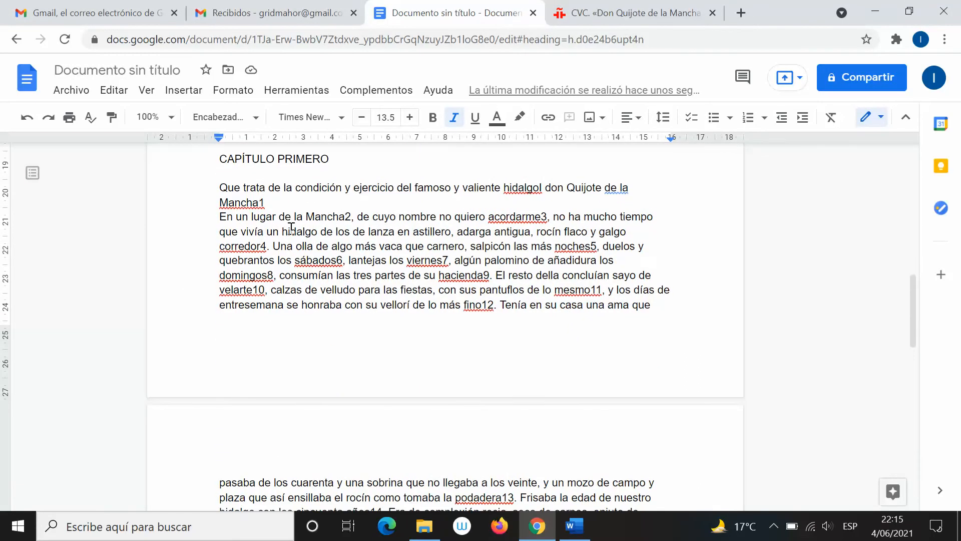
key(alt+Tab)
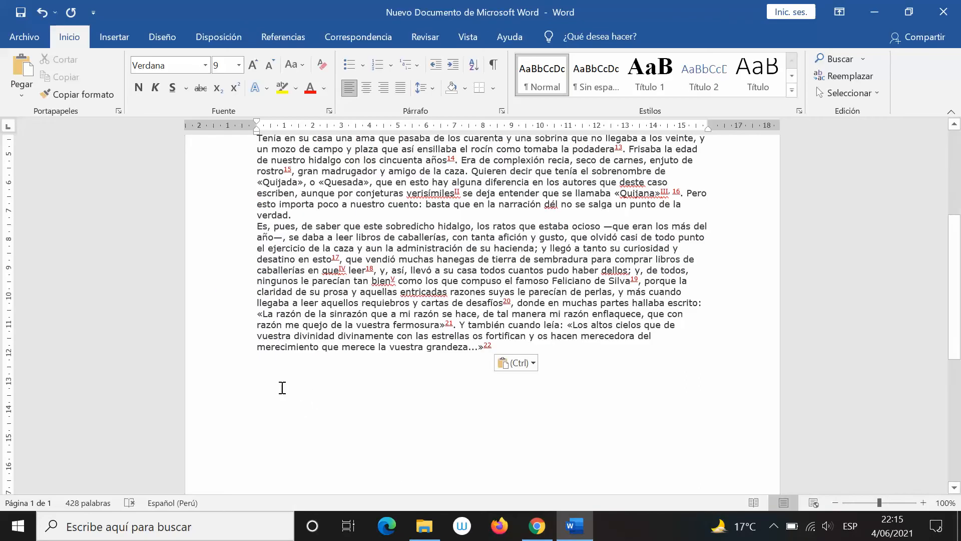
click(282, 388)
key(Return)
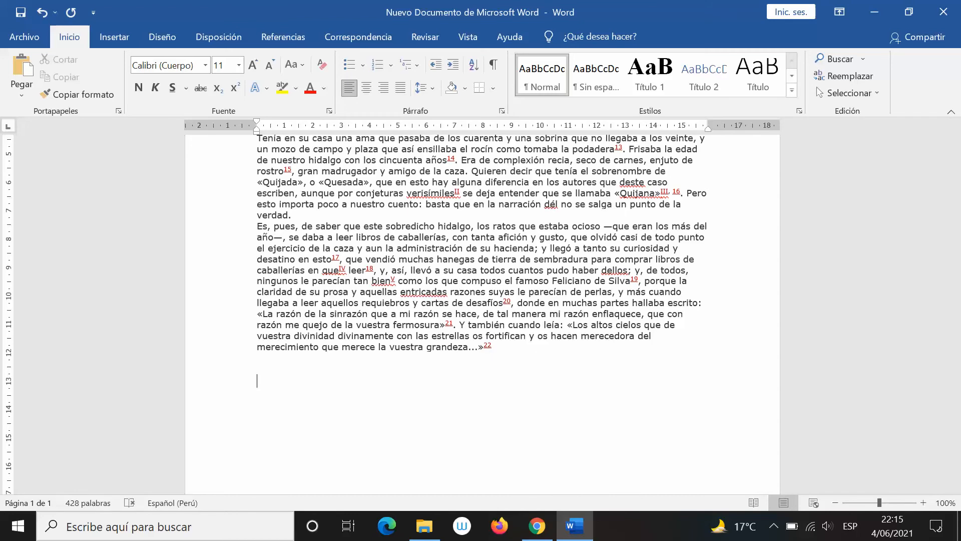
right_click(259, 384)
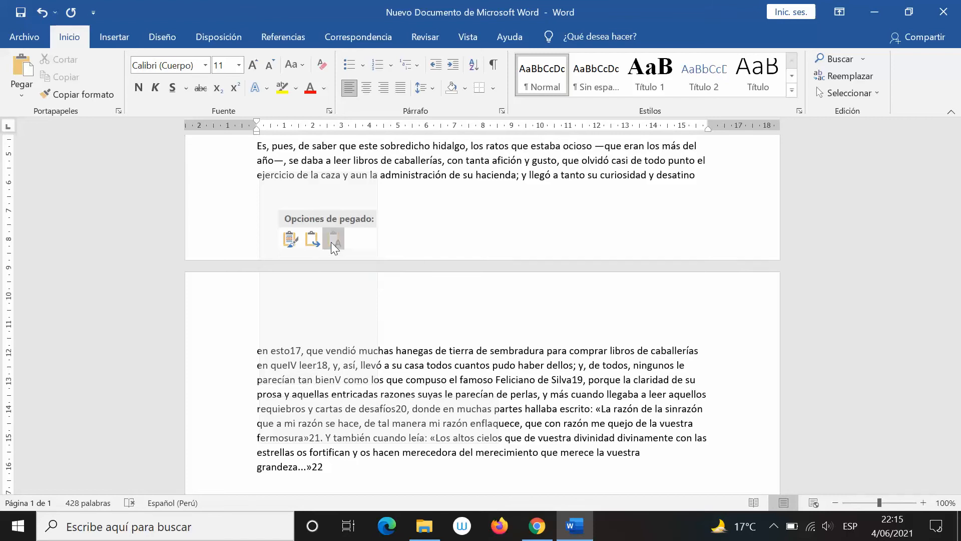
click(334, 243)
Review where the formatted chapter meets its plain-text copy in the 856-word document
scroll(333, 243, up, 3)
scroll(332, 242, up, 6)
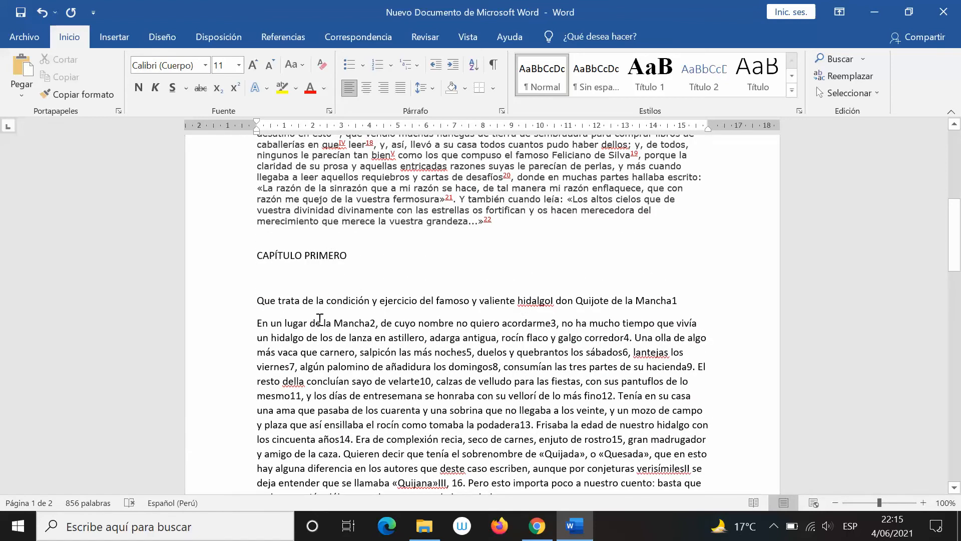
scroll(277, 280, up, 3)
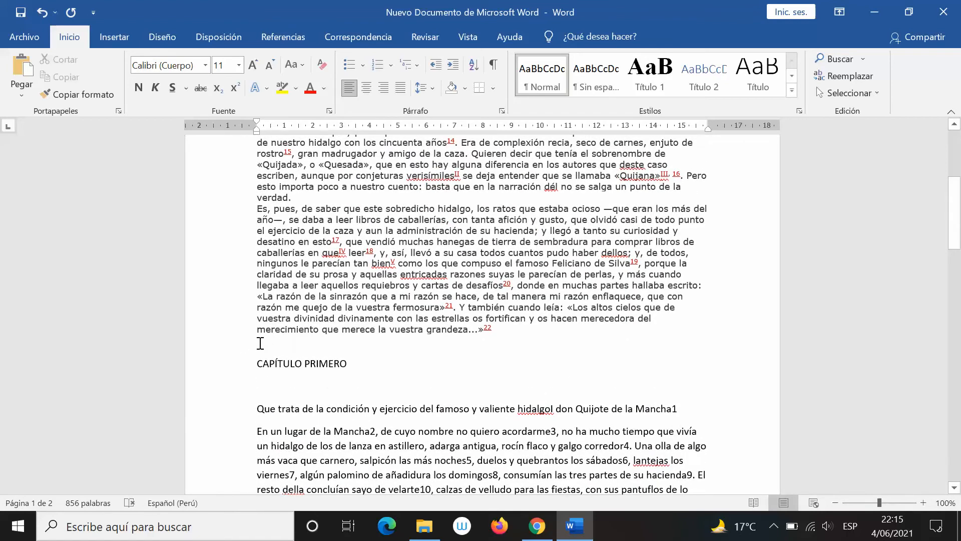
click(260, 342)
scroll(214, 246, down, 1)
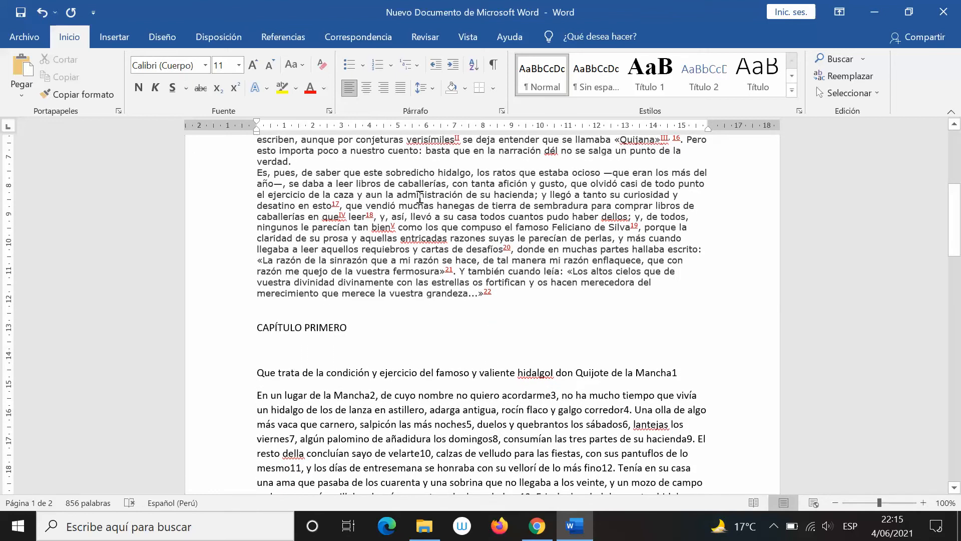
scroll(290, 323, up, 5)
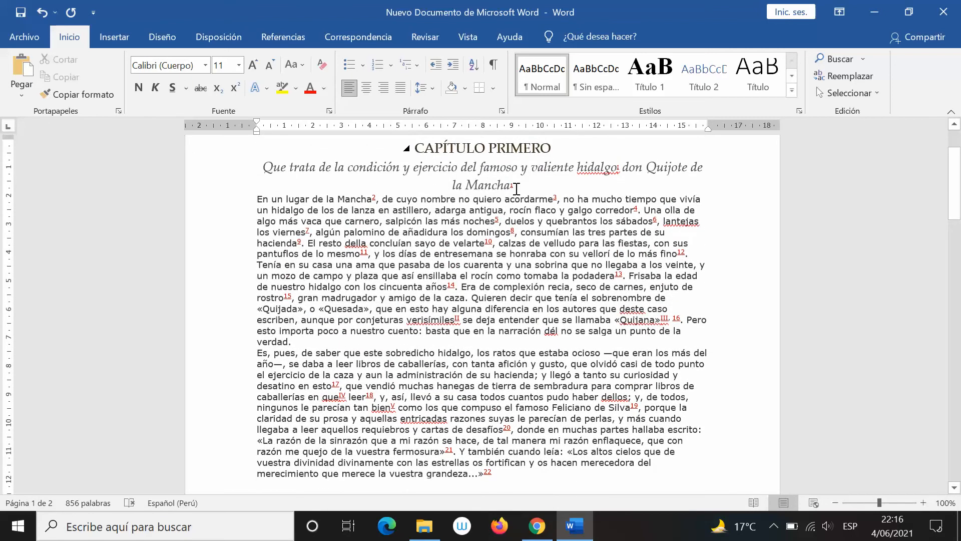
Scroll through the 'Es, pues' paragraph in Word, then switch to the Google Docs copy in Chrome
scroll(515, 188, up, 1)
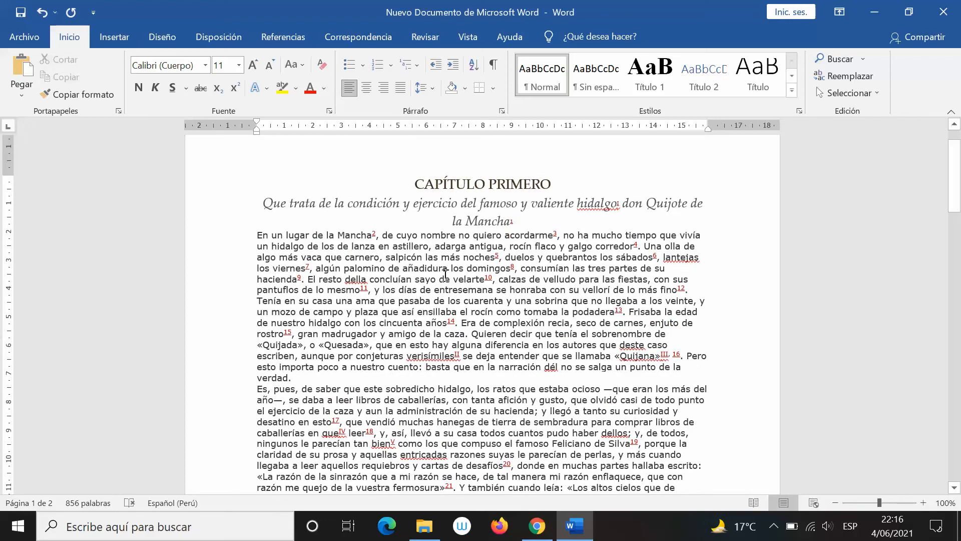
scroll(436, 319, down, 10)
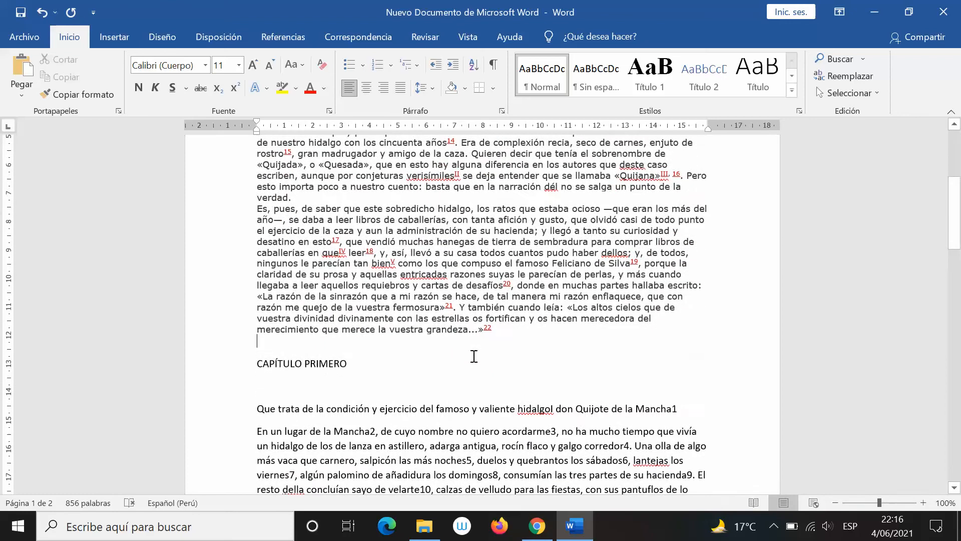
scroll(293, 239, down, 7)
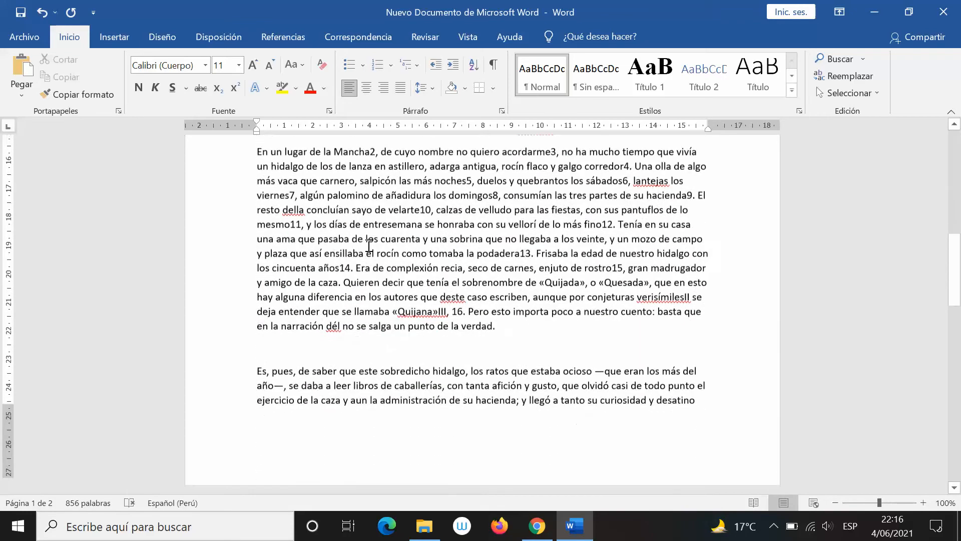
click(334, 220)
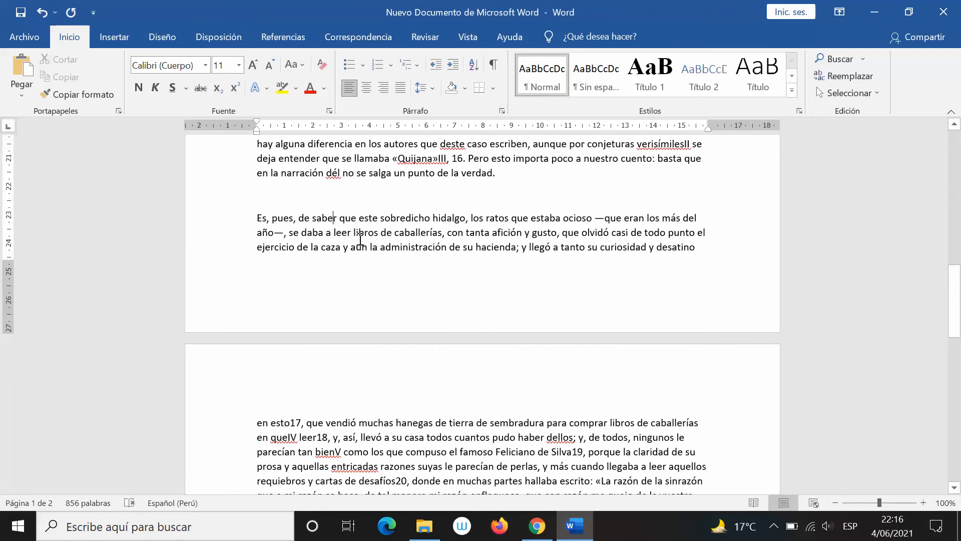
scroll(377, 250, down, 7)
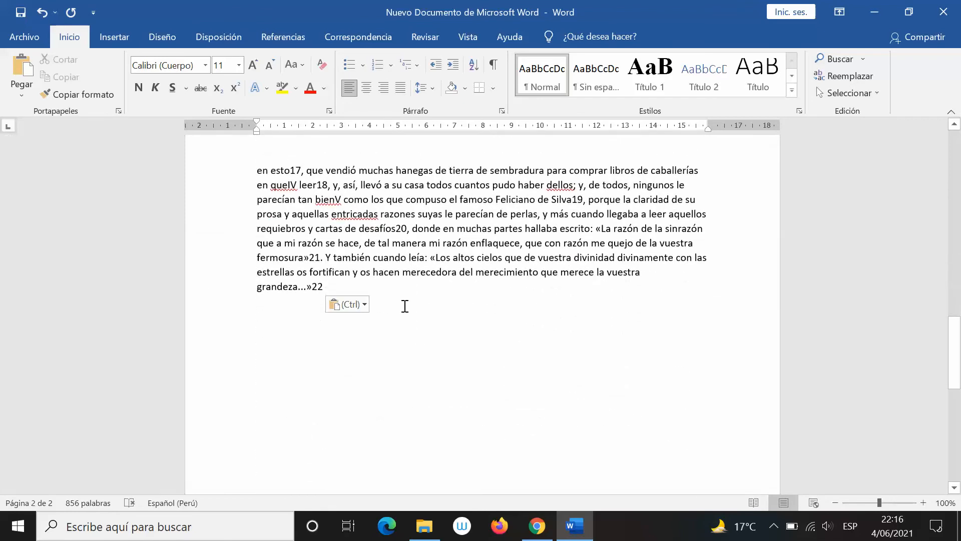
scroll(435, 295, up, 1)
scroll(435, 295, up, 10)
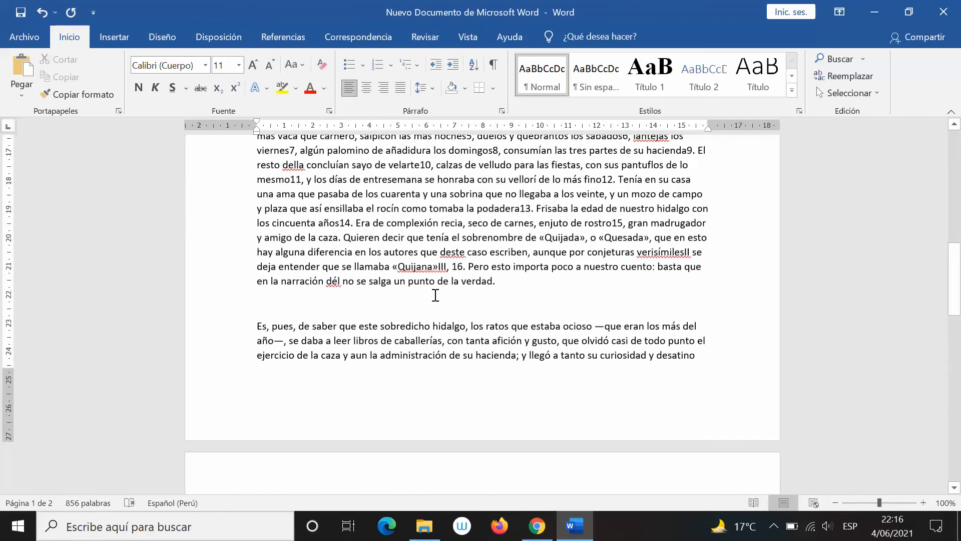
scroll(435, 295, up, 6)
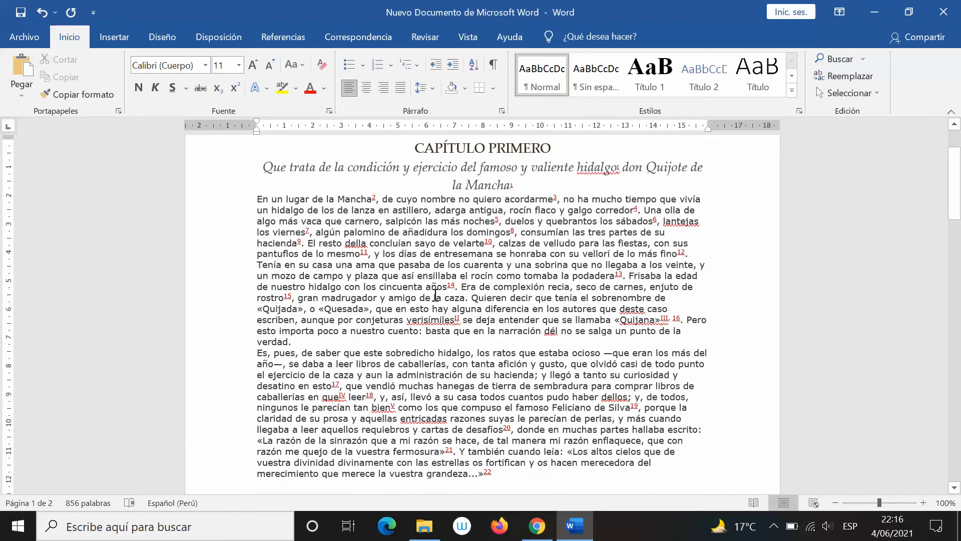
scroll(435, 296, up, 3)
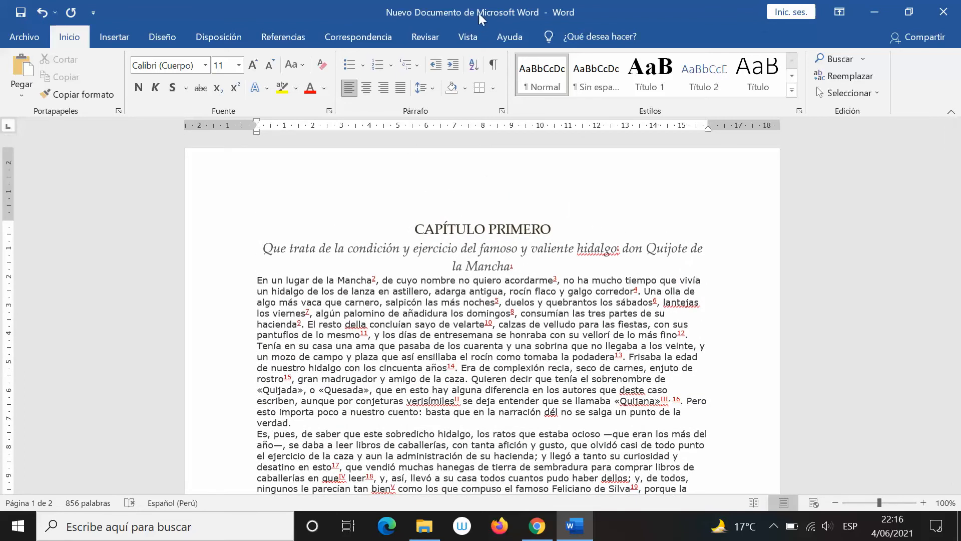
scroll(426, 343, down, 4)
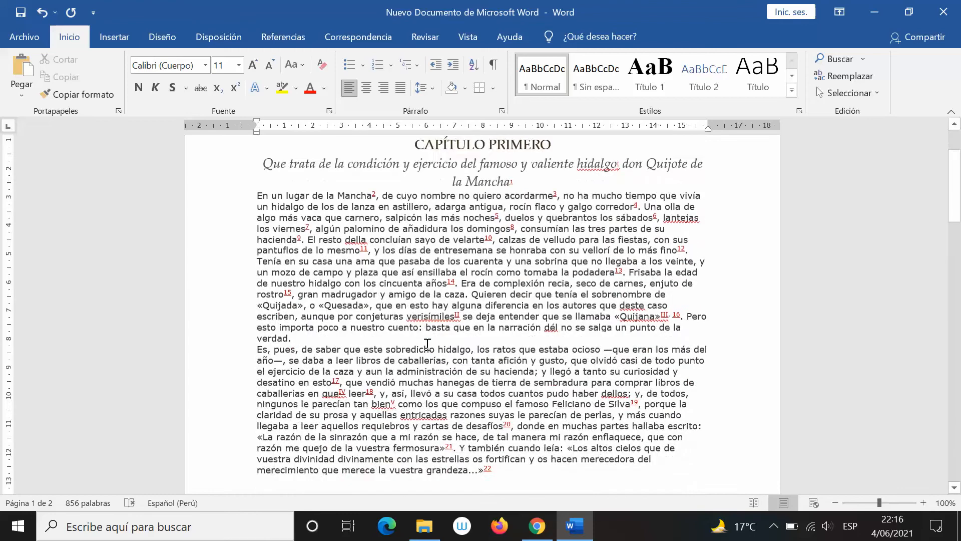
key(alt+Tab)
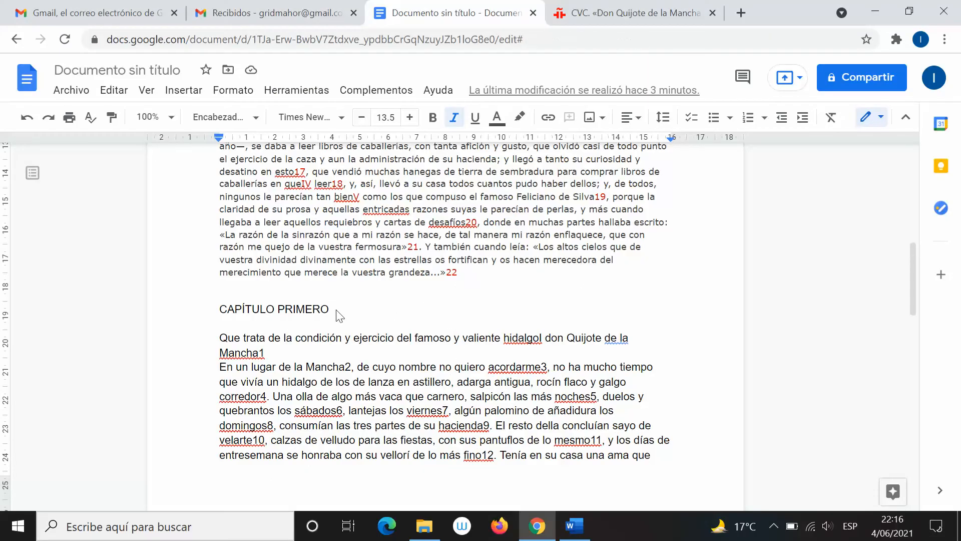
right_click(336, 310)
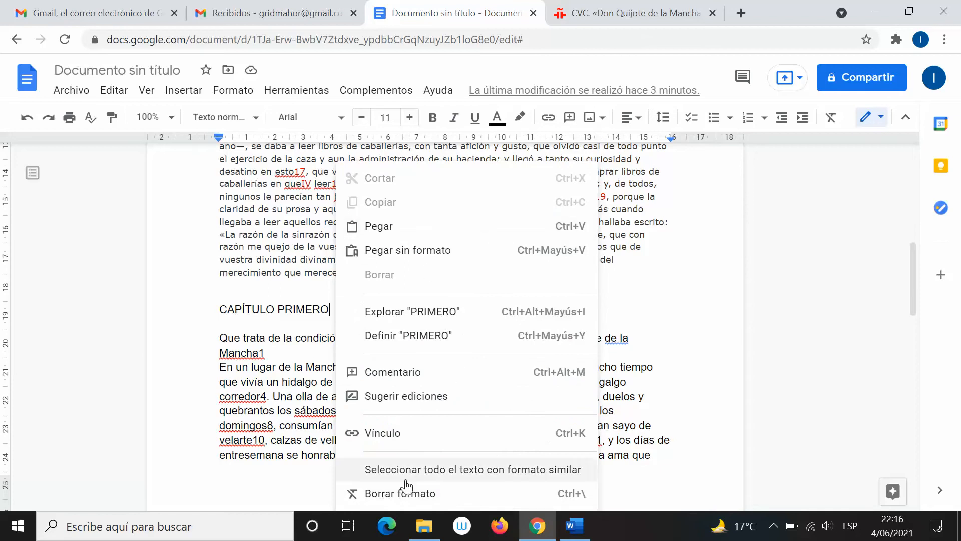
key(alt+Tab)
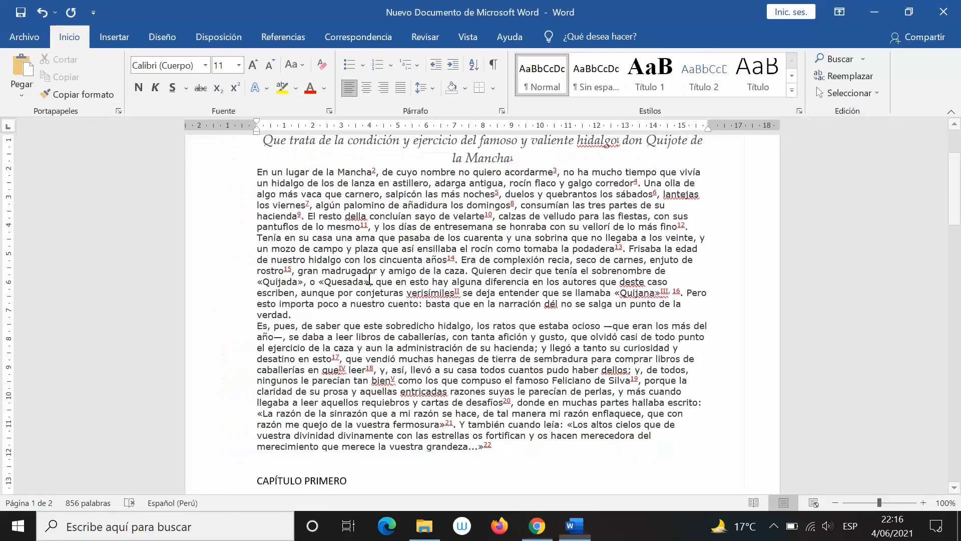
scroll(369, 449, down, 2)
right_click(369, 448)
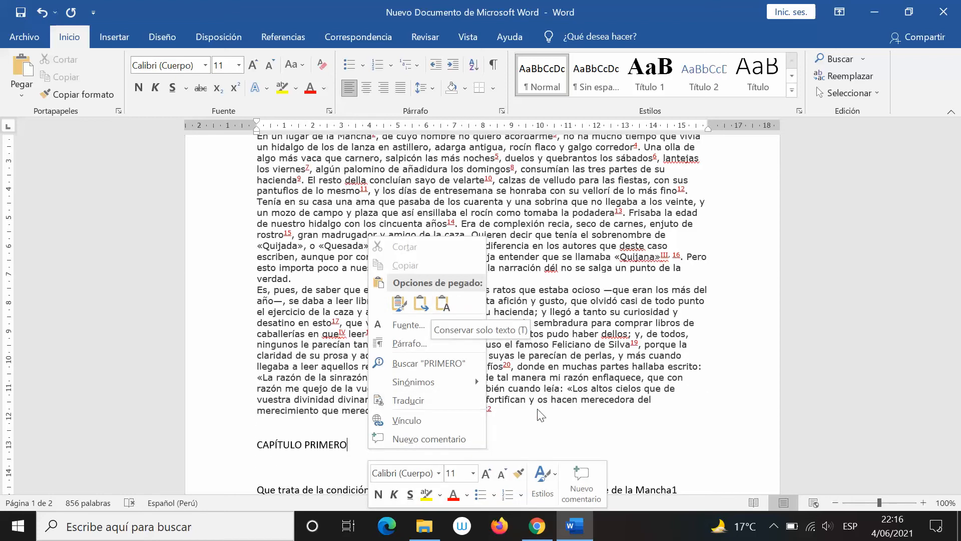
click(592, 434)
scroll(343, 445, down, 7)
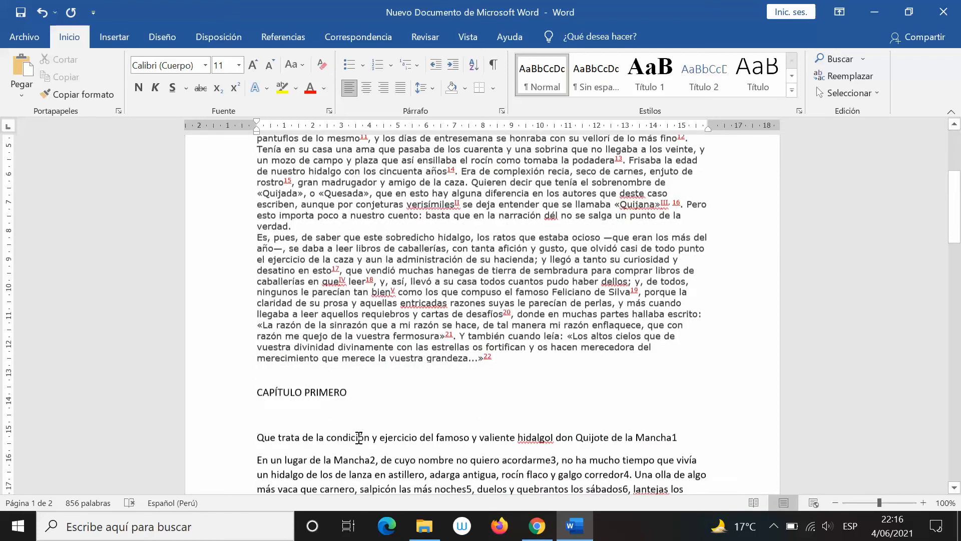
scroll(293, 341, down, 6)
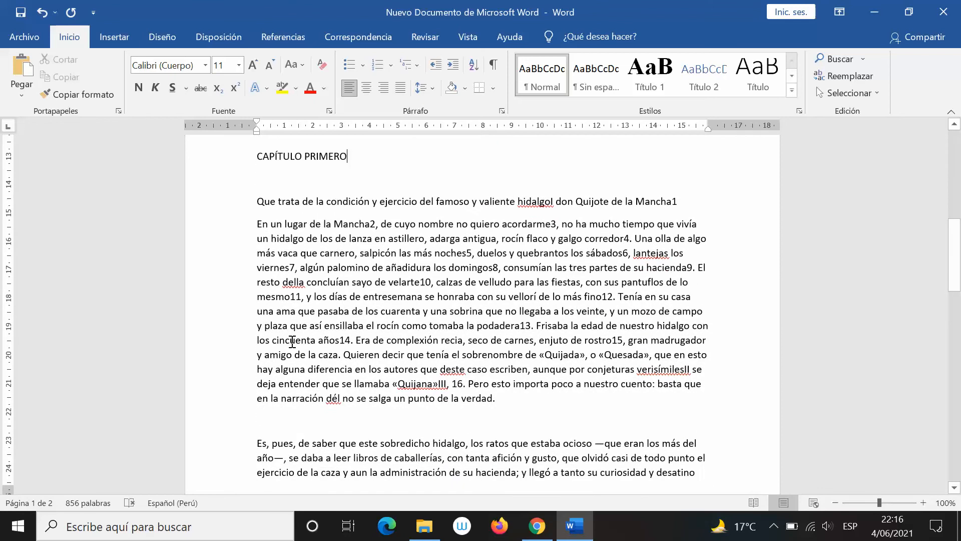
key(alt+Tab)
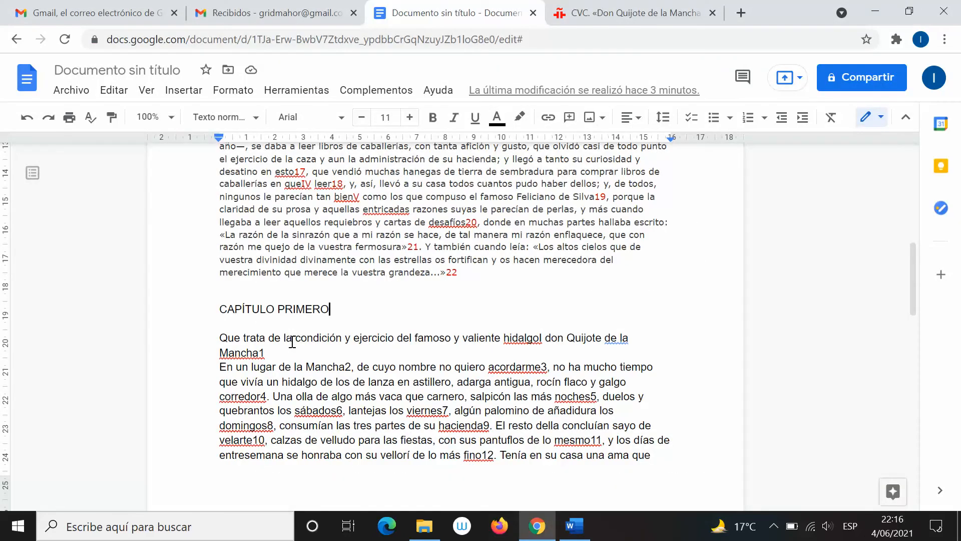
scroll(294, 340, down, 1)
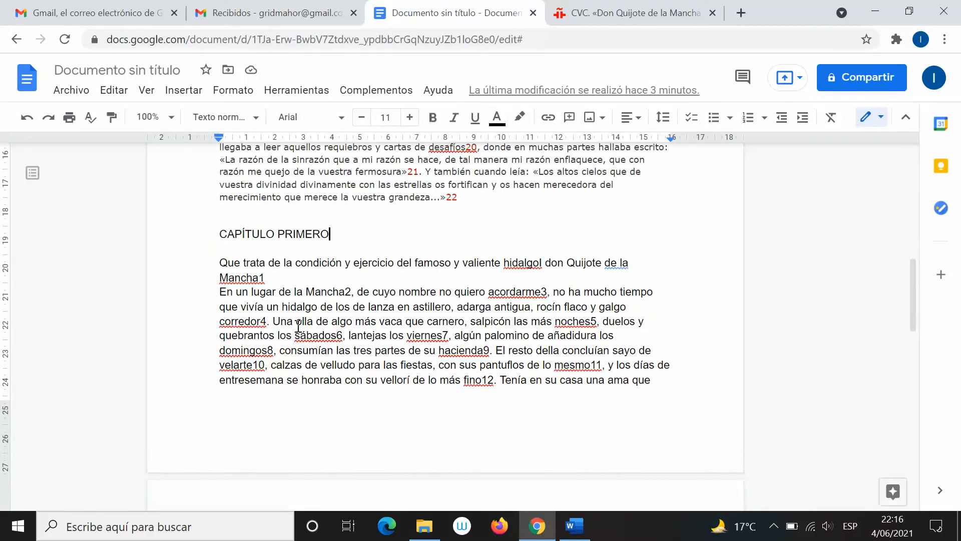
scroll(336, 311, up, 7)
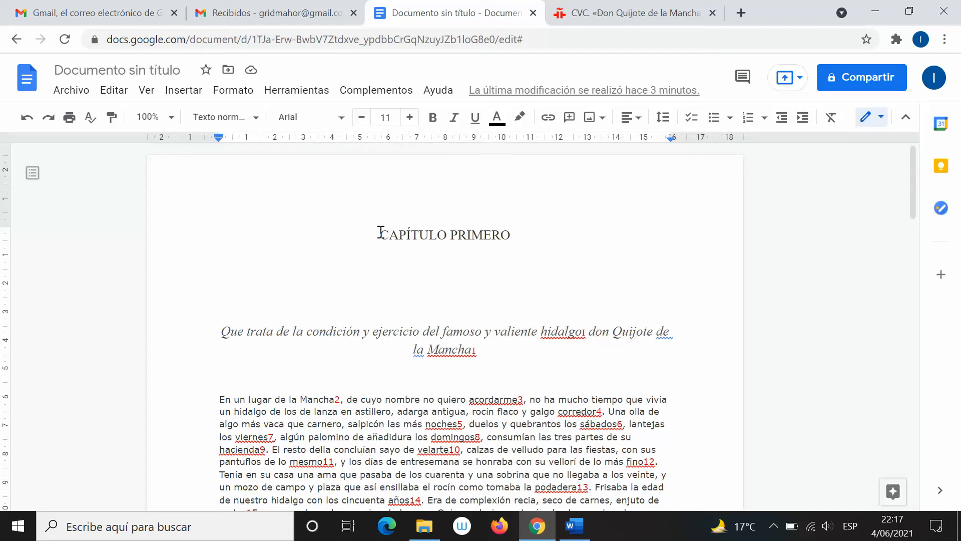
Try four larger font sizes on the CAPÍTULO PRIMERO title, then step one size back down
drag(381, 234, 508, 228)
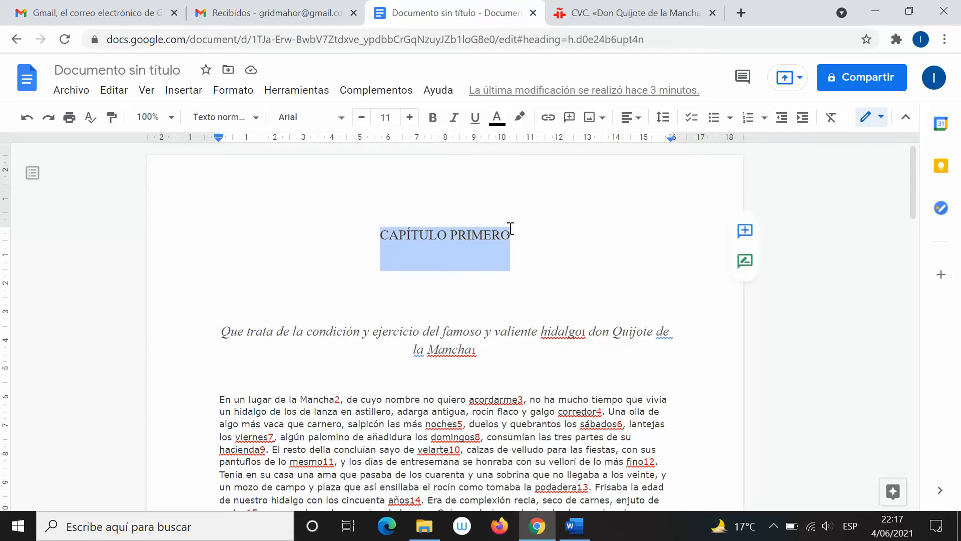
click(409, 118)
click(410, 118)
click(409, 118)
click(410, 118)
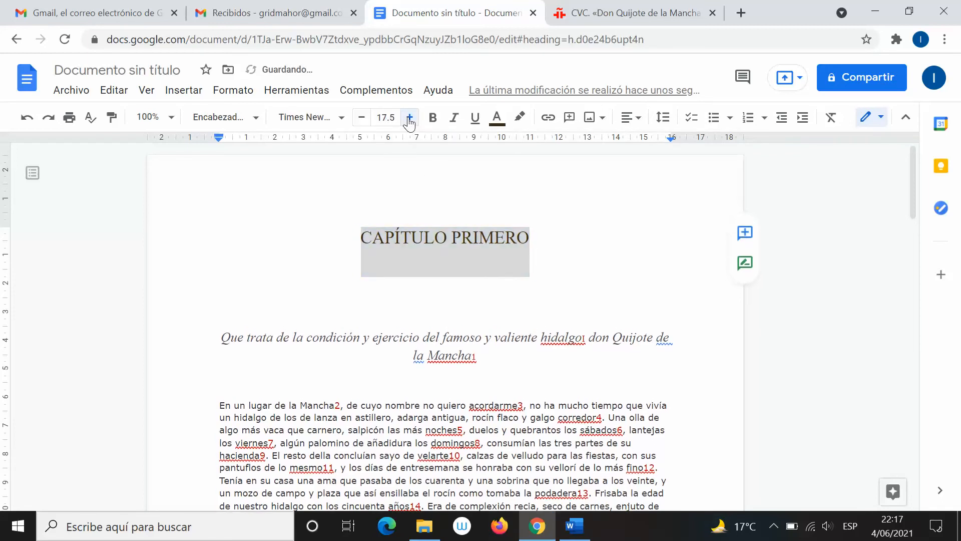
click(409, 118)
click(409, 118)
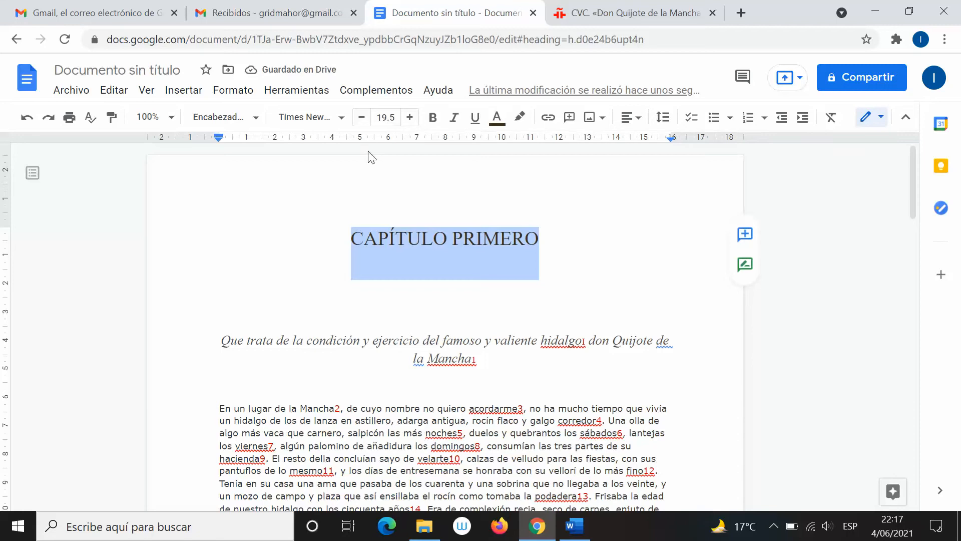
key(ctrl+shift+comma)
key(ctrl+shift+comma)
key(ctrl+shift+comma)
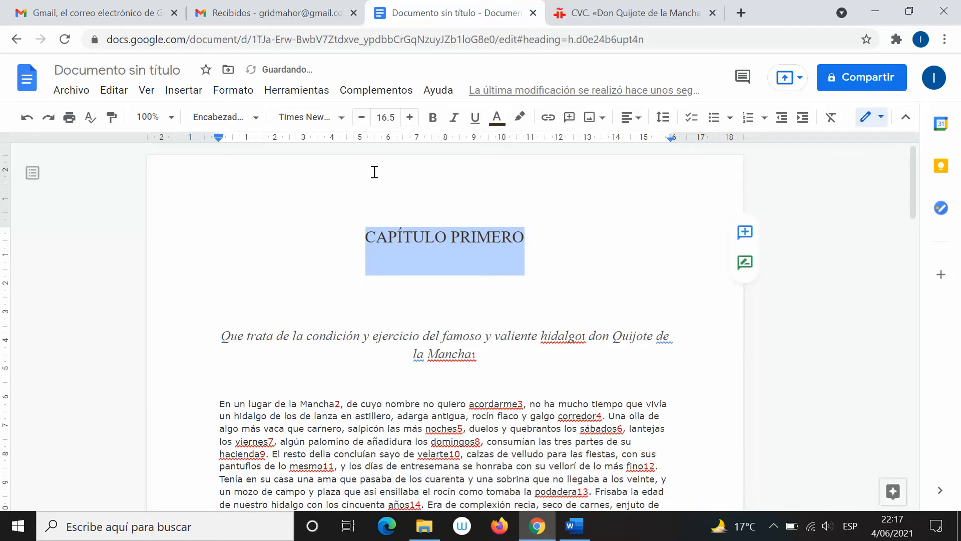
Undo the size and heading changes so the title returns to its original size
click(27, 118)
click(27, 119)
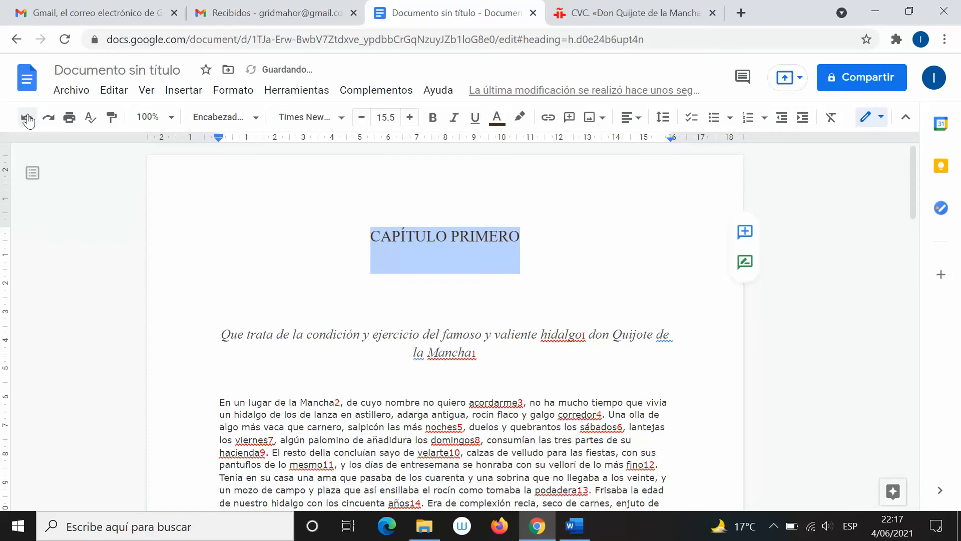
click(28, 120)
click(29, 121)
click(28, 119)
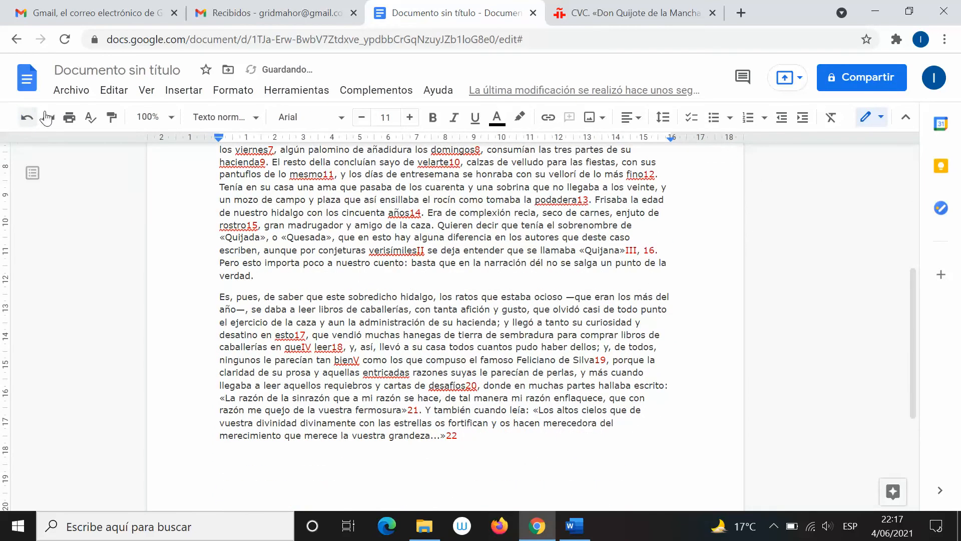
click(21, 120)
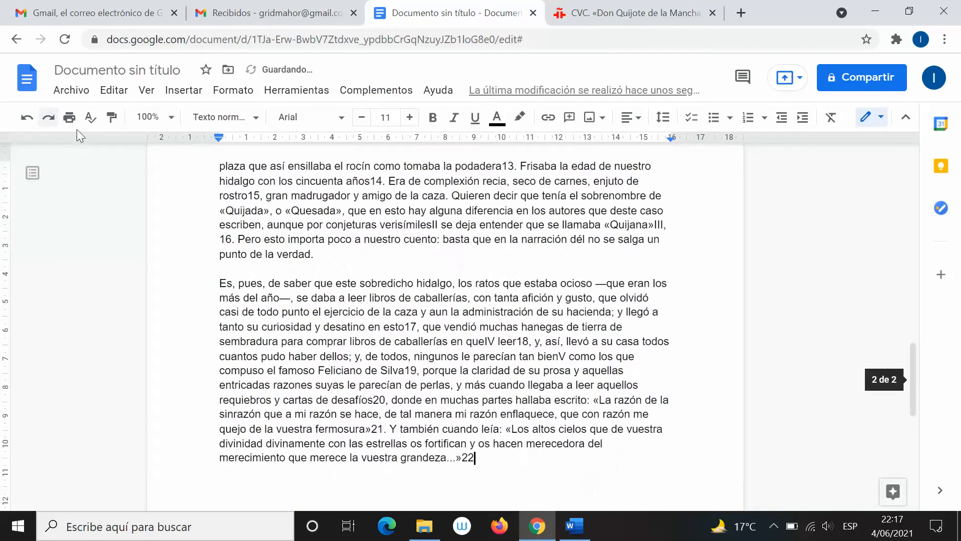
key(ctrl+z)
key(ctrl+z)
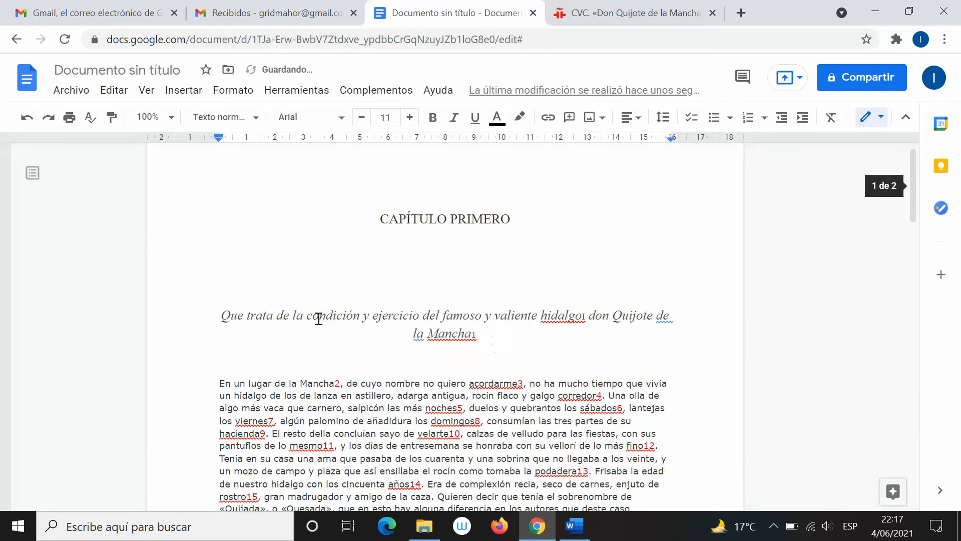
key(alt+Tab)
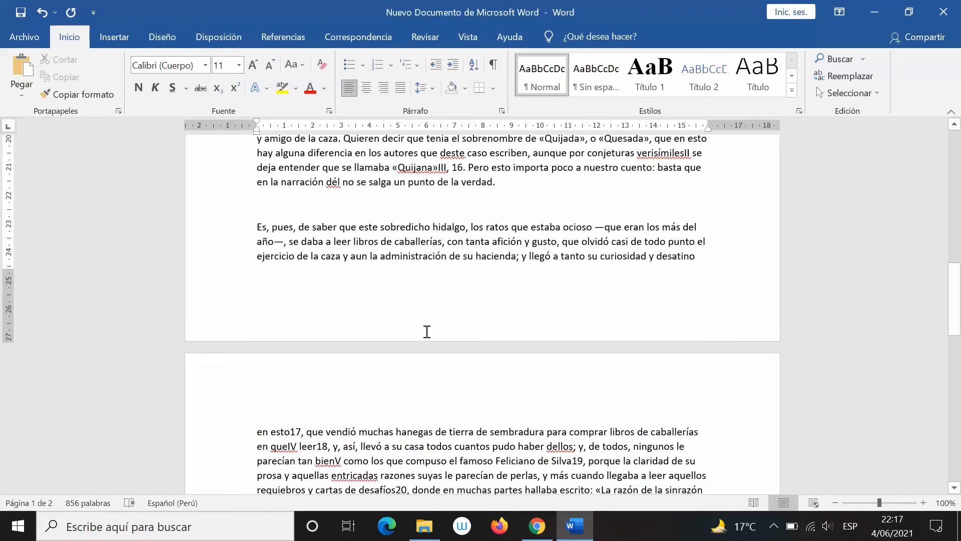
scroll(433, 330, up, 5)
key(ctrl+z)
key(ctrl+z)
key(ctrl+z)
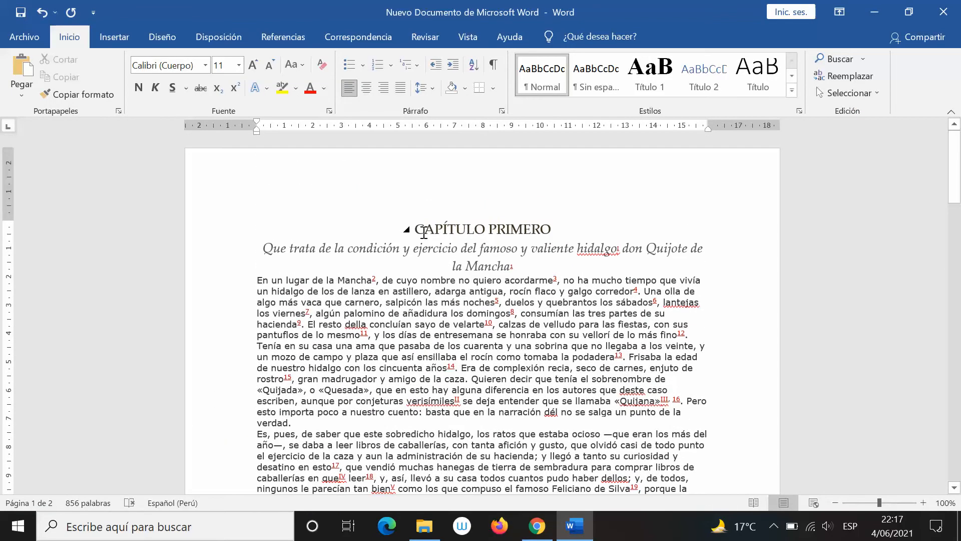
drag(416, 228, 551, 229)
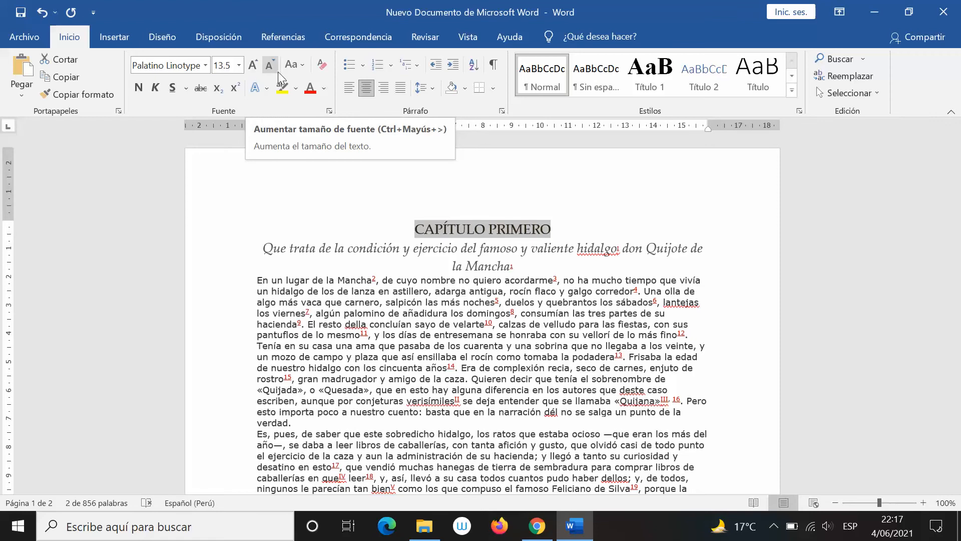
click(254, 65)
click(253, 65)
click(253, 65)
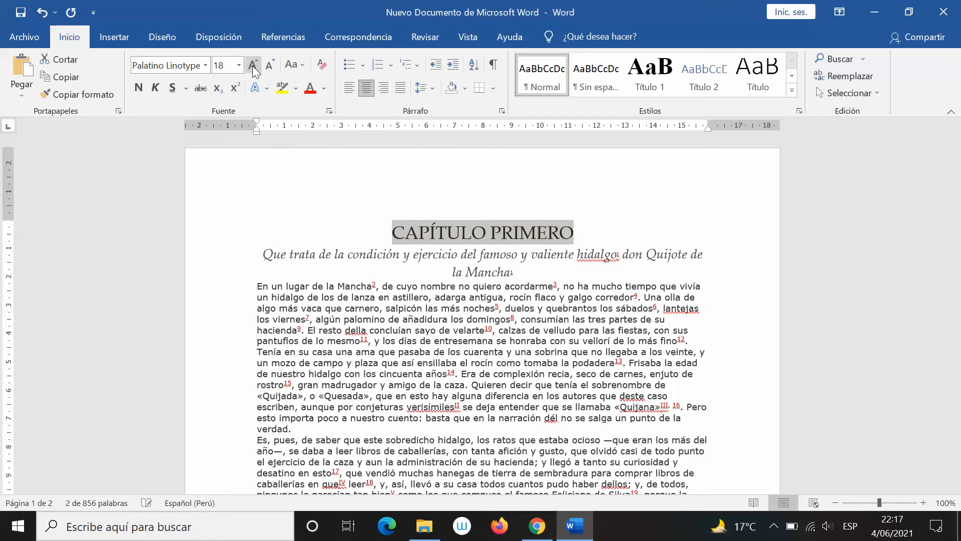
key(ctrl+z)
key(ctrl+z)
key(ctrl+z)
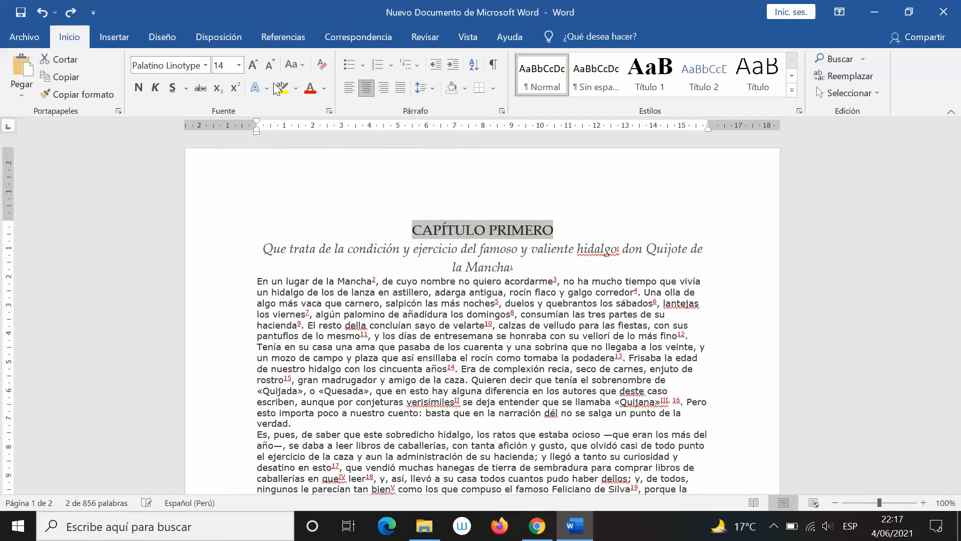
key(ctrl+z)
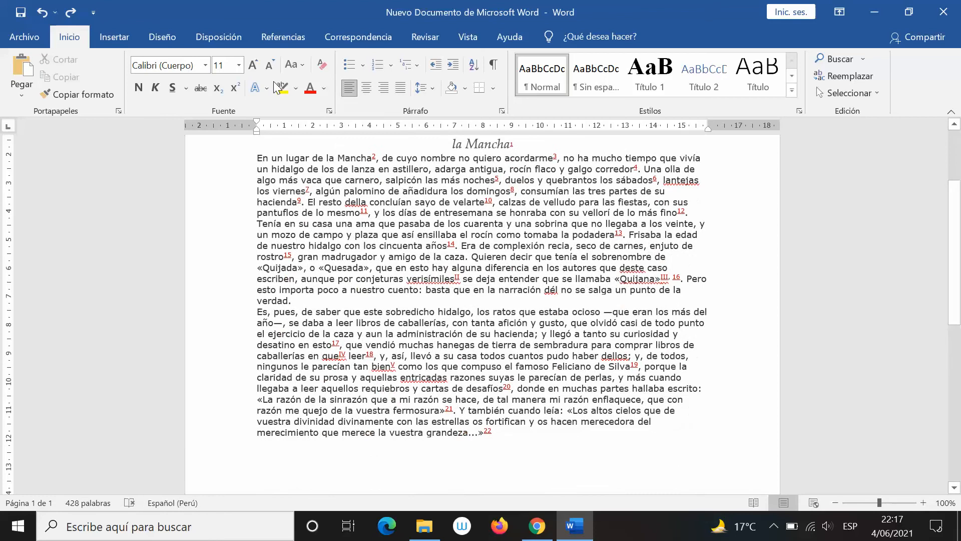
key(ctrl+y)
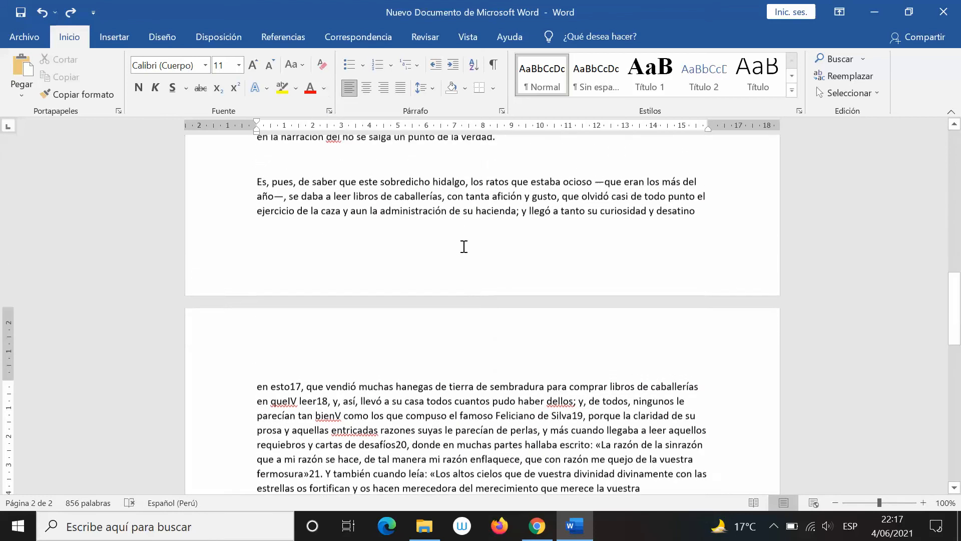
scroll(464, 246, up, 15)
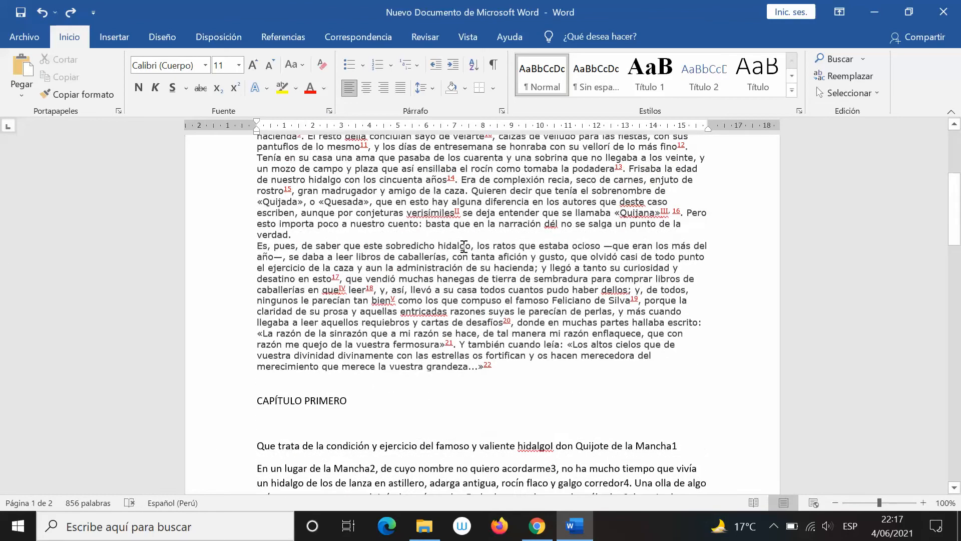
scroll(464, 246, up, 4)
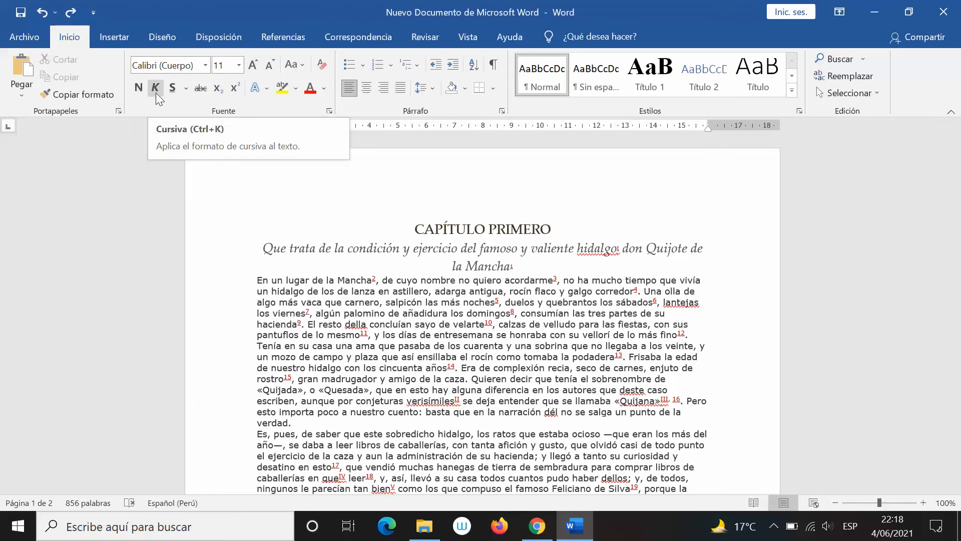
Alternate repeatedly between the Word and Google Docs copies to compare the chapter's formatting
key(alt+Tab)
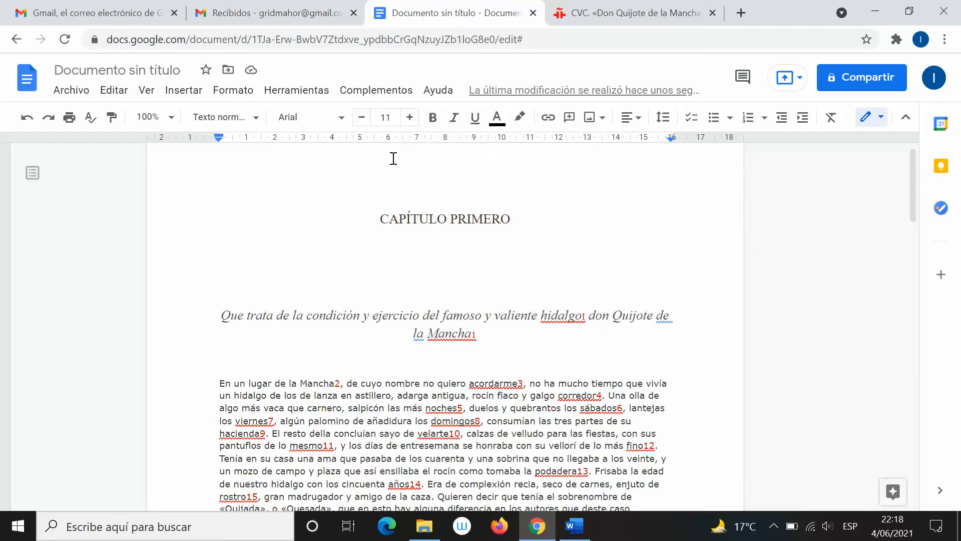
key(alt+Tab)
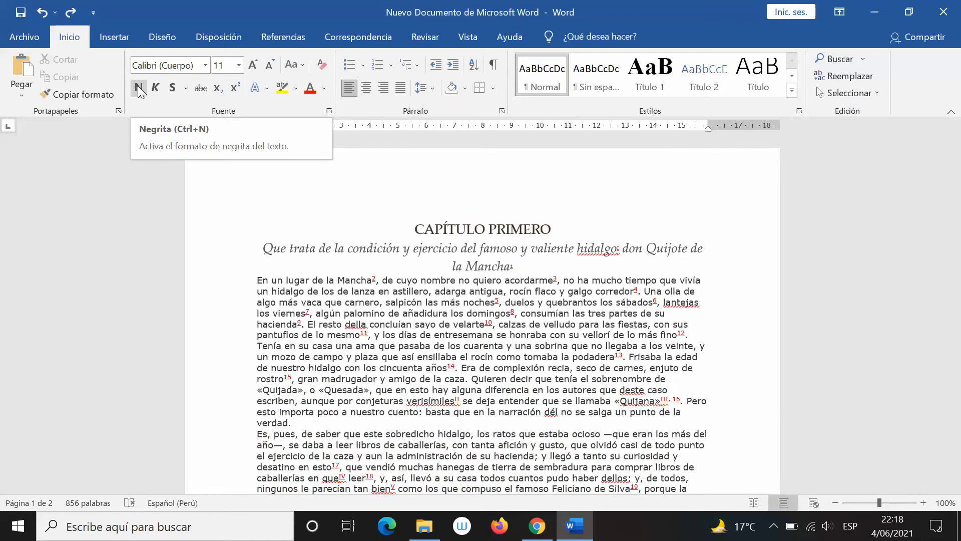
key(alt+Tab)
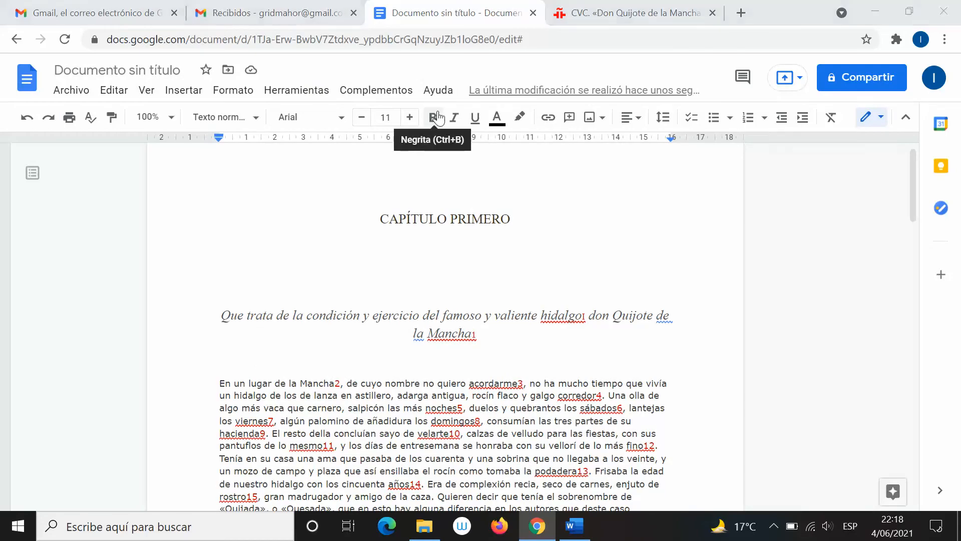
key(alt+Tab)
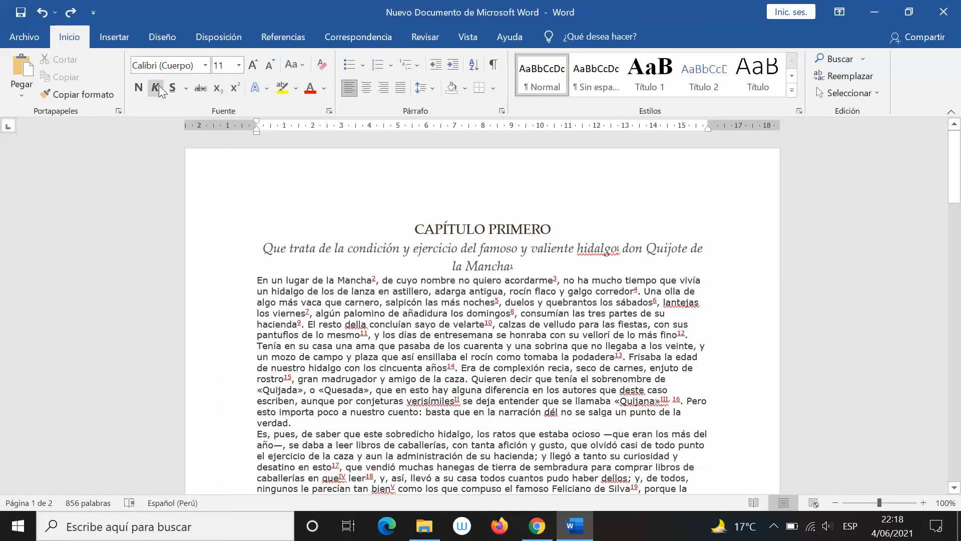
key(alt+Tab)
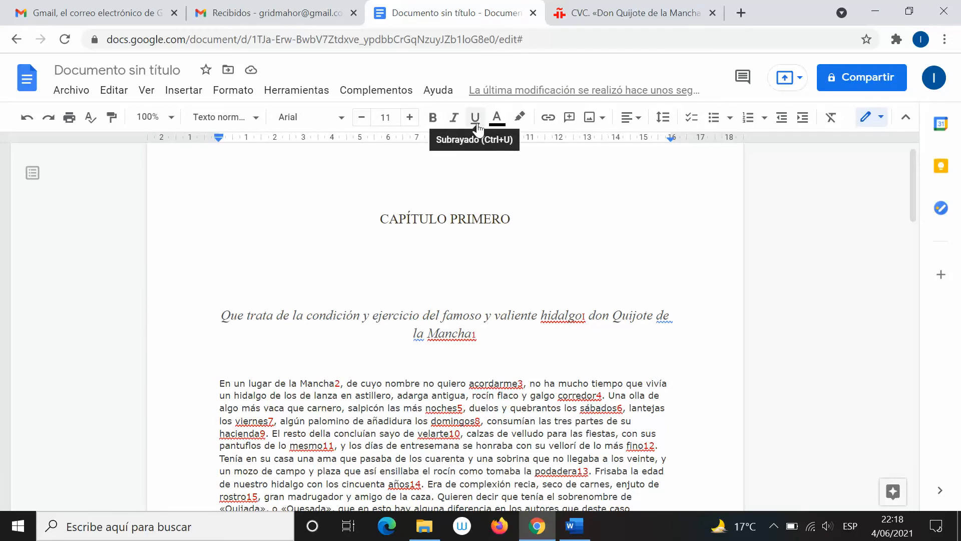
key(alt+Tab)
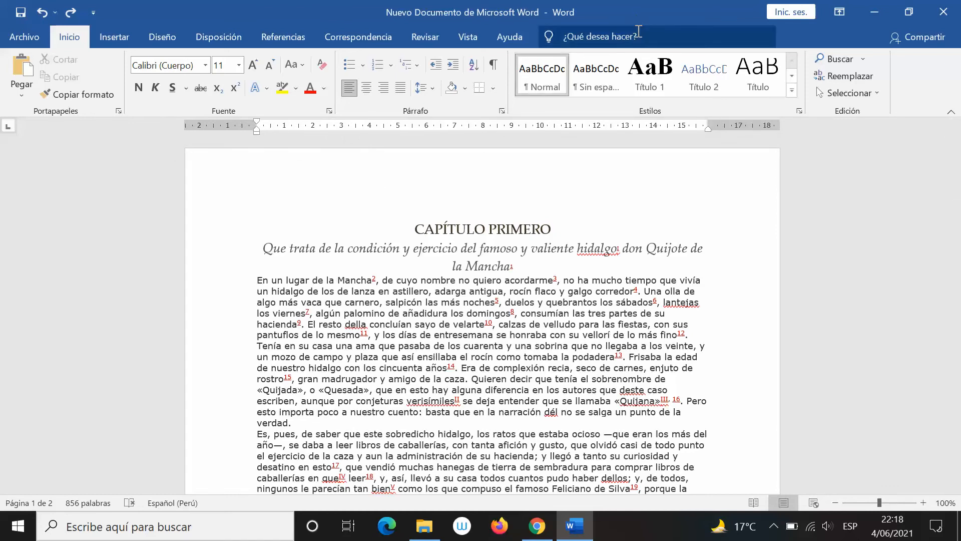
key(alt+Tab)
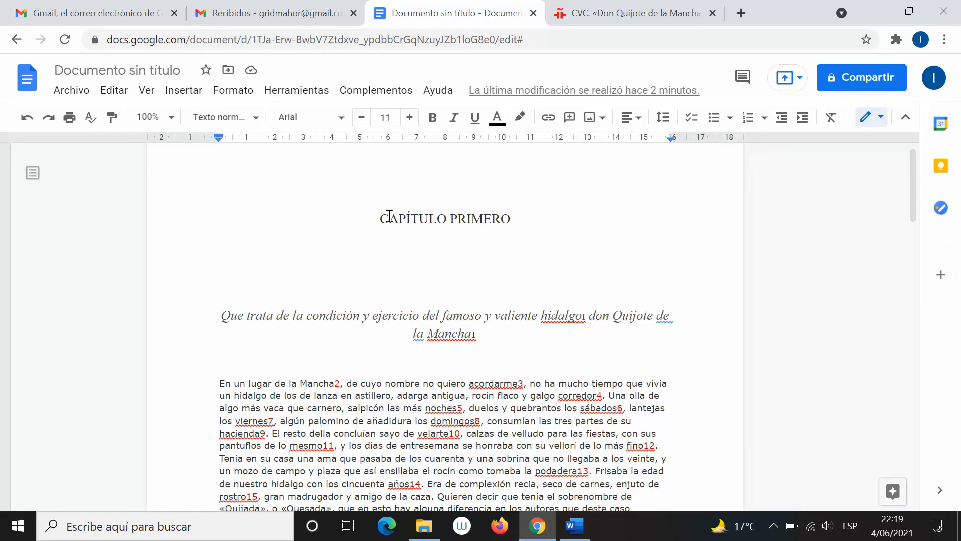
key(alt+Tab)
key(alt+Tab)
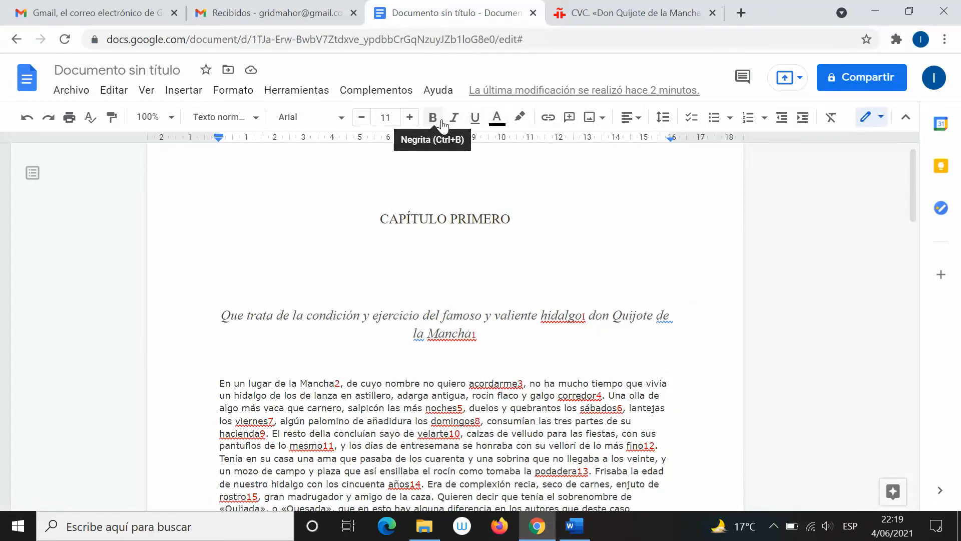
key(alt+Tab)
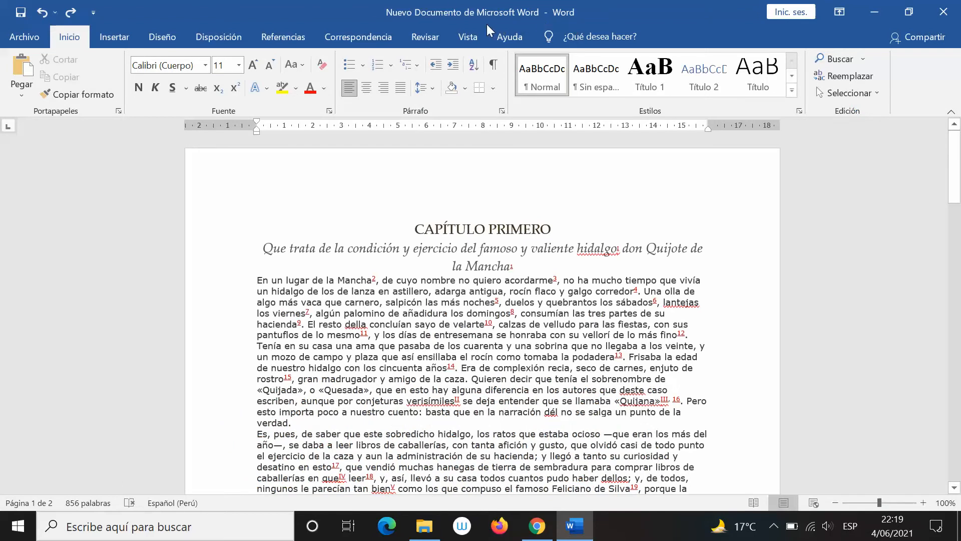
key(alt+Tab)
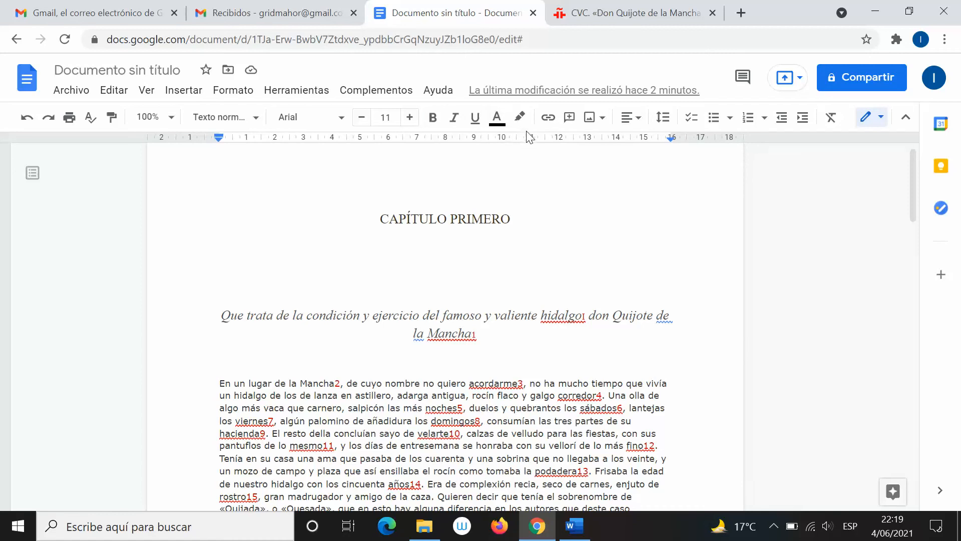
click(522, 118)
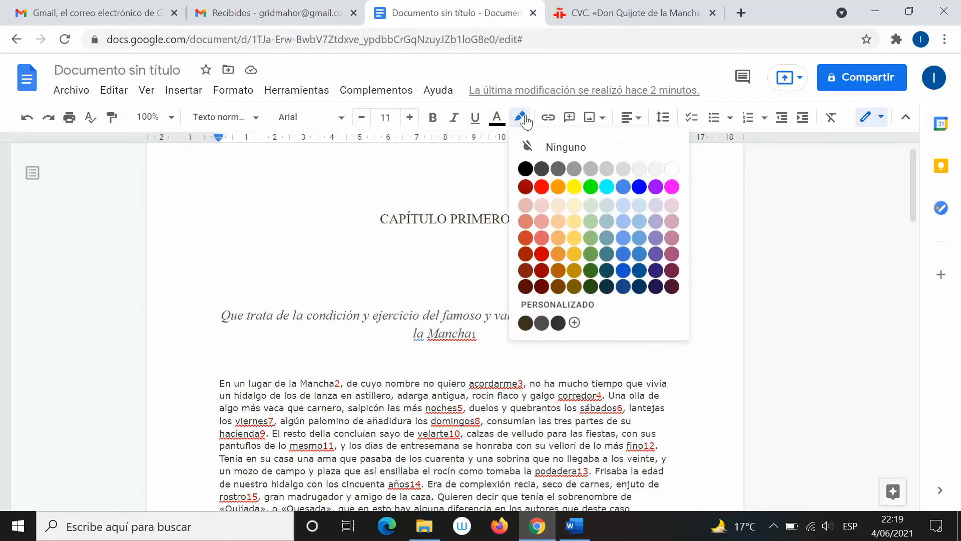
key(alt+Tab)
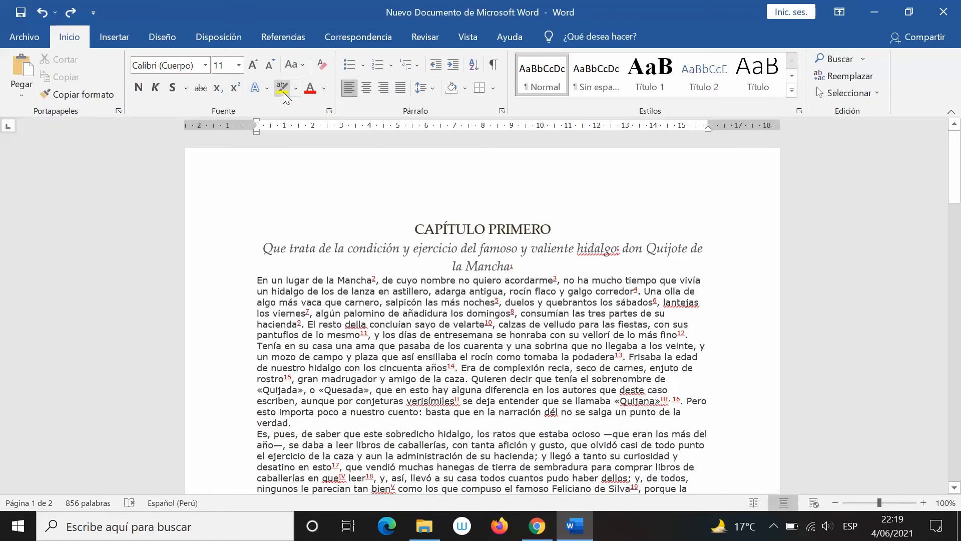
key(alt+Tab)
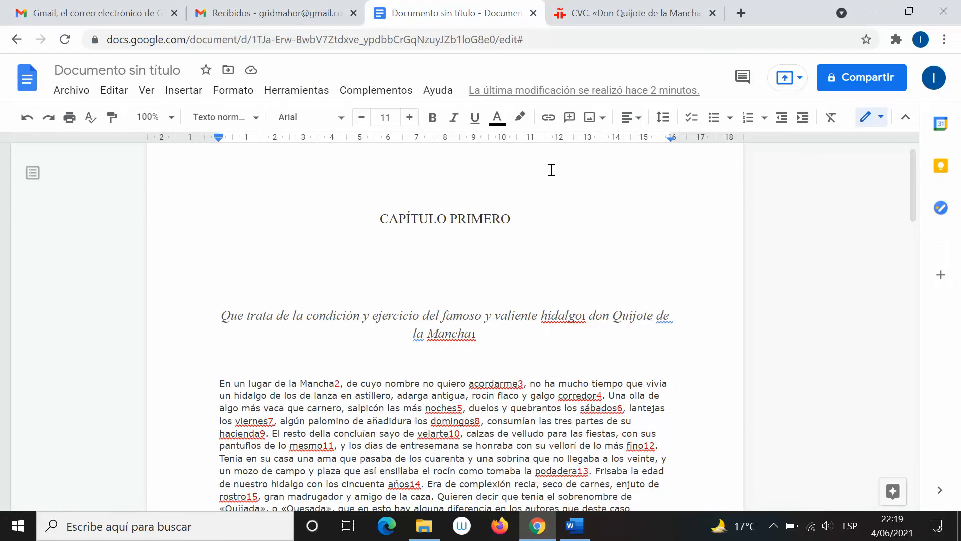
click(634, 118)
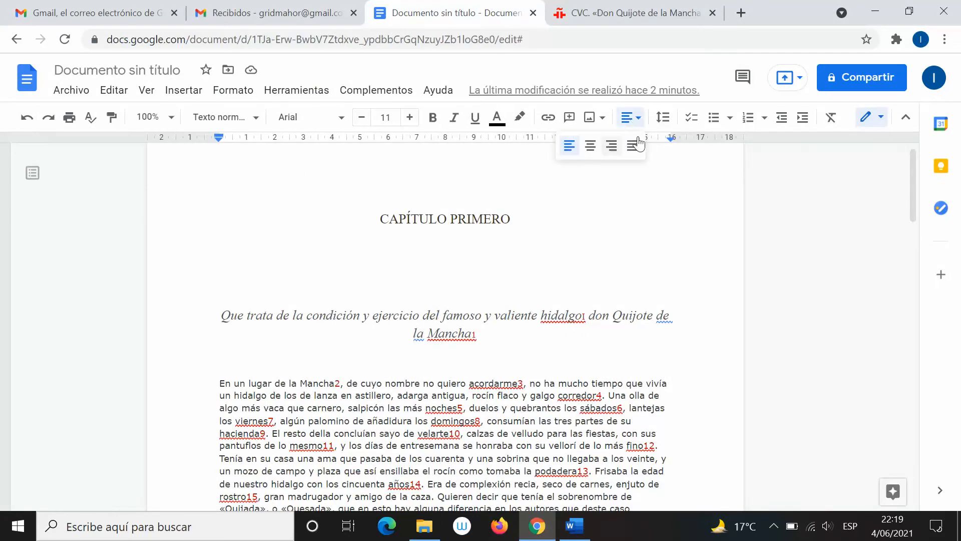
key(alt+Tab)
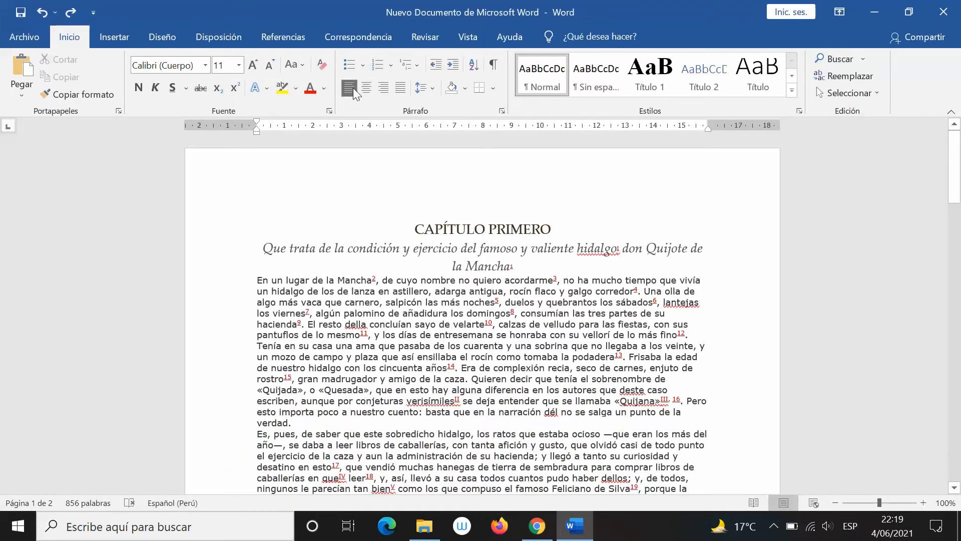
key(alt+Tab)
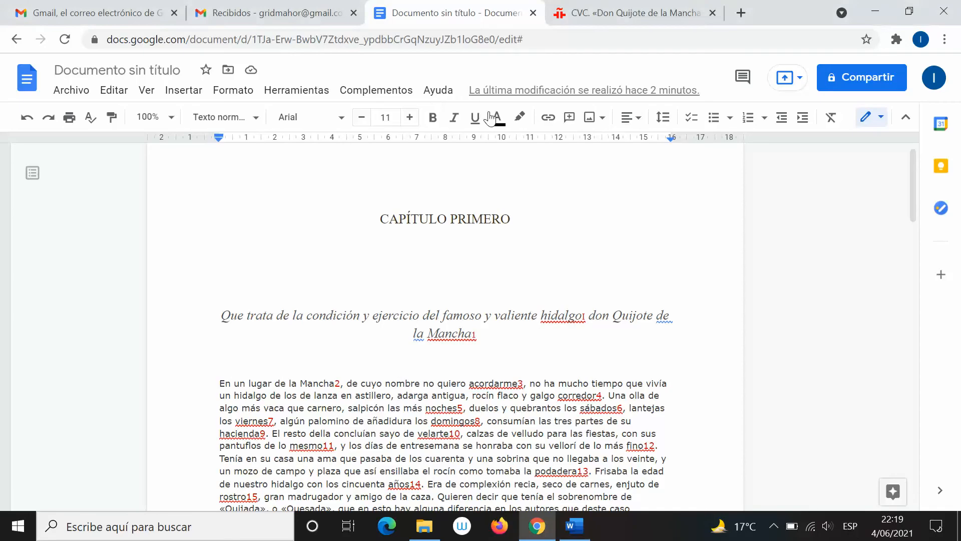
click(632, 118)
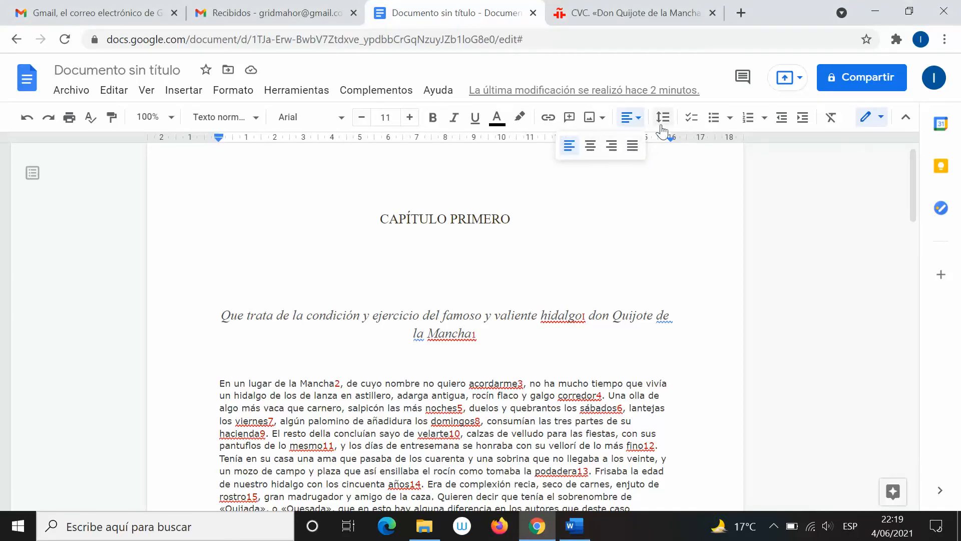
key(alt+Tab)
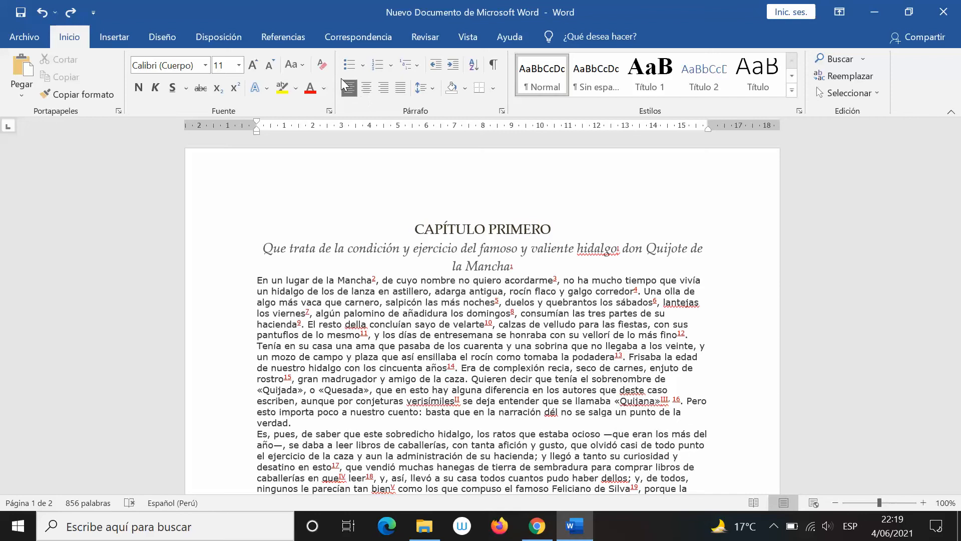
key(alt+Tab)
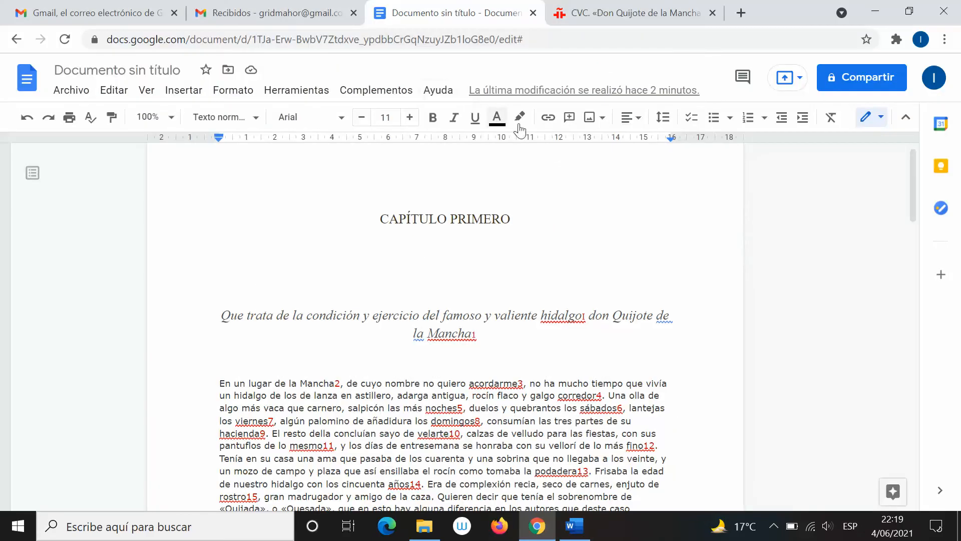
click(730, 117)
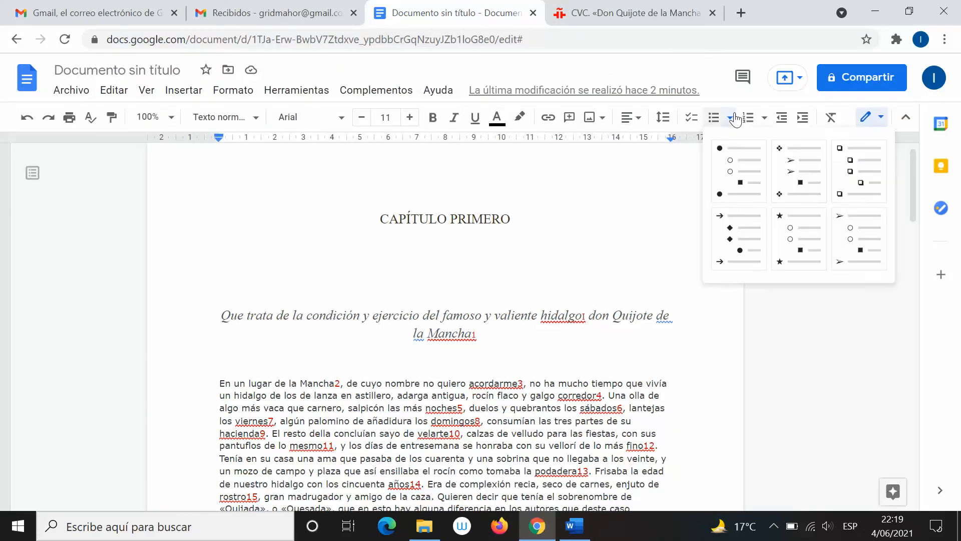
click(764, 118)
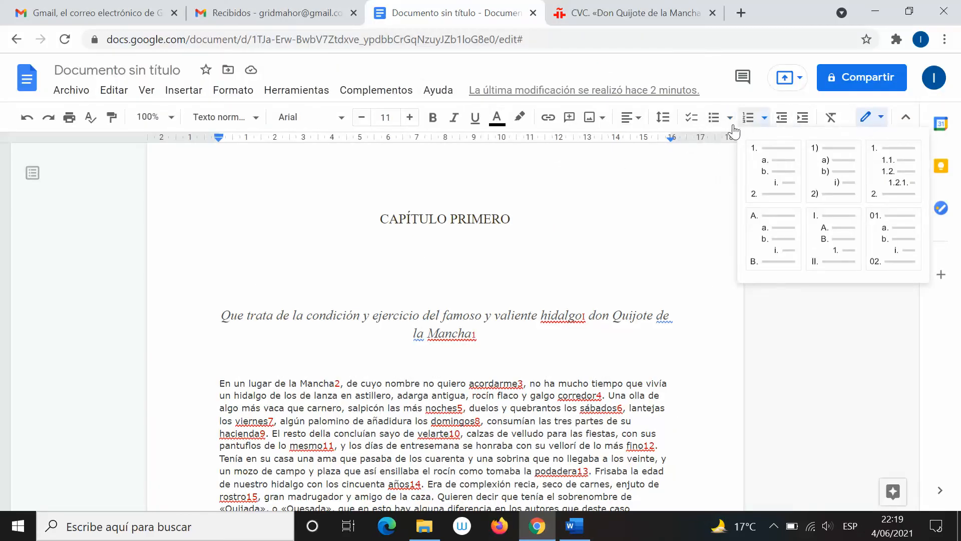
click(703, 68)
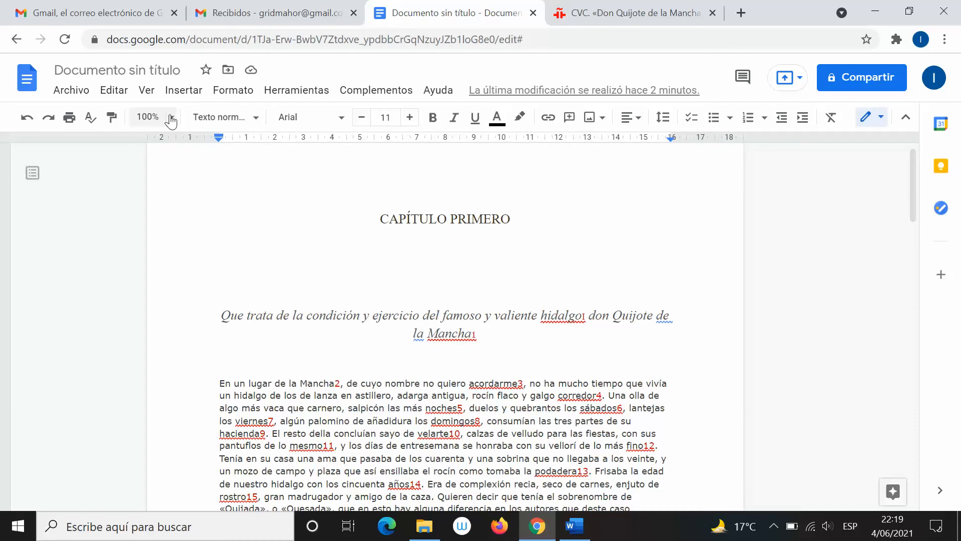
key(alt+Tab)
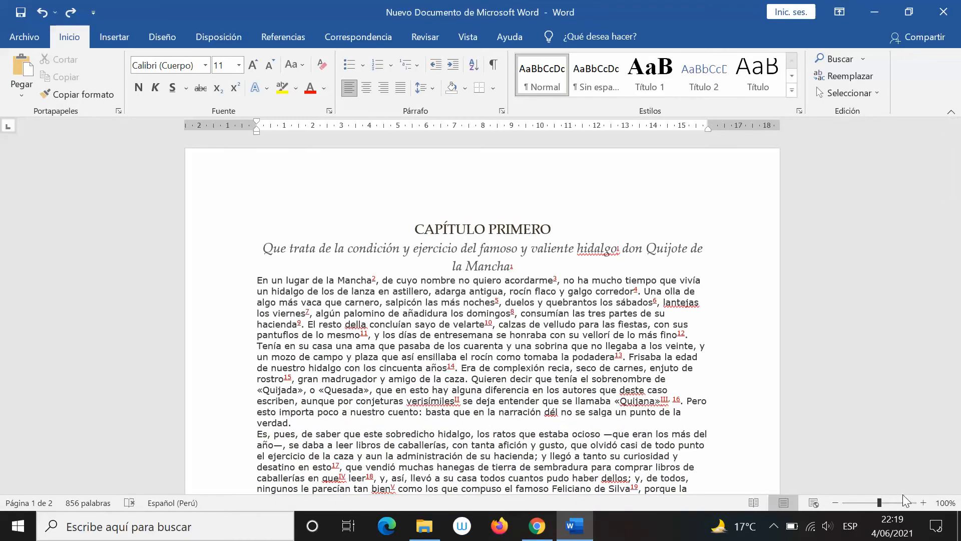
click(835, 502)
click(835, 502)
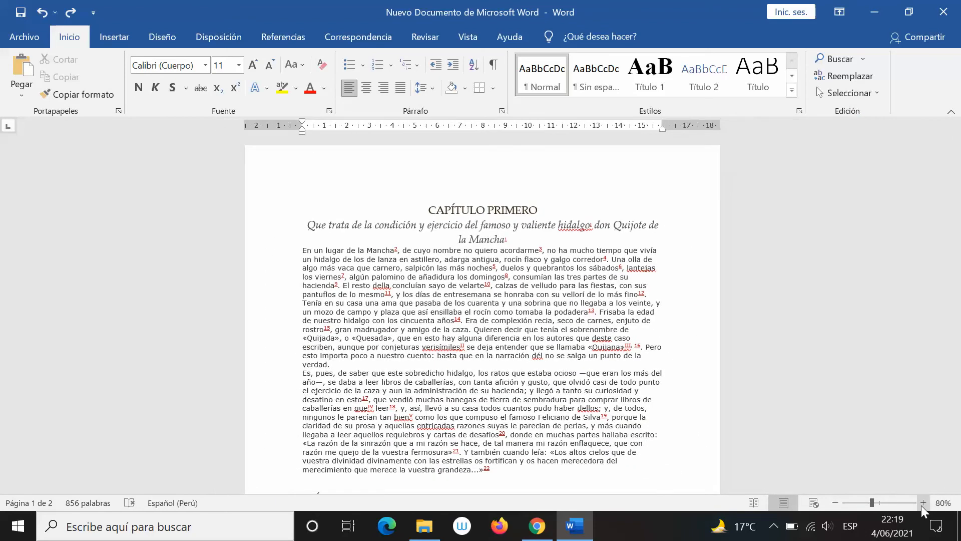
click(922, 502)
click(923, 502)
key(alt+Tab)
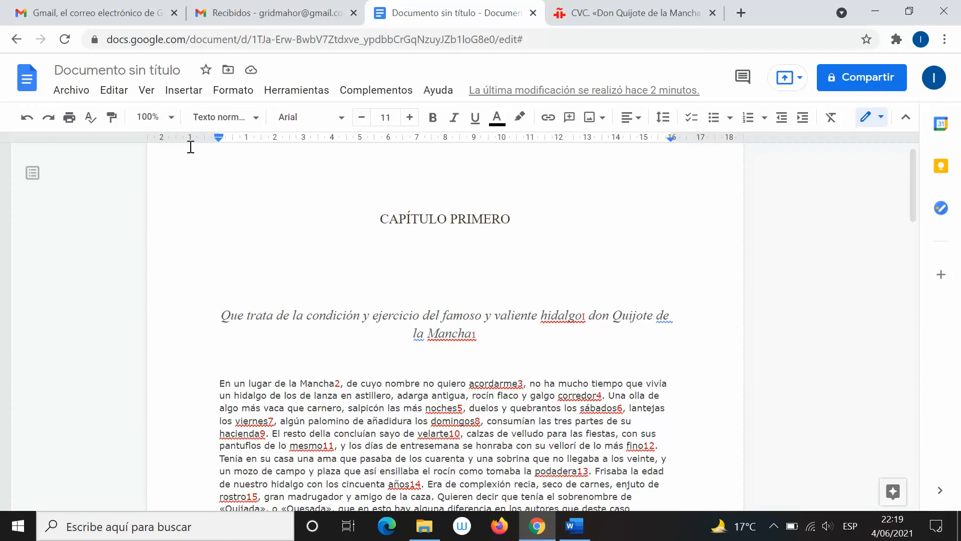
click(171, 120)
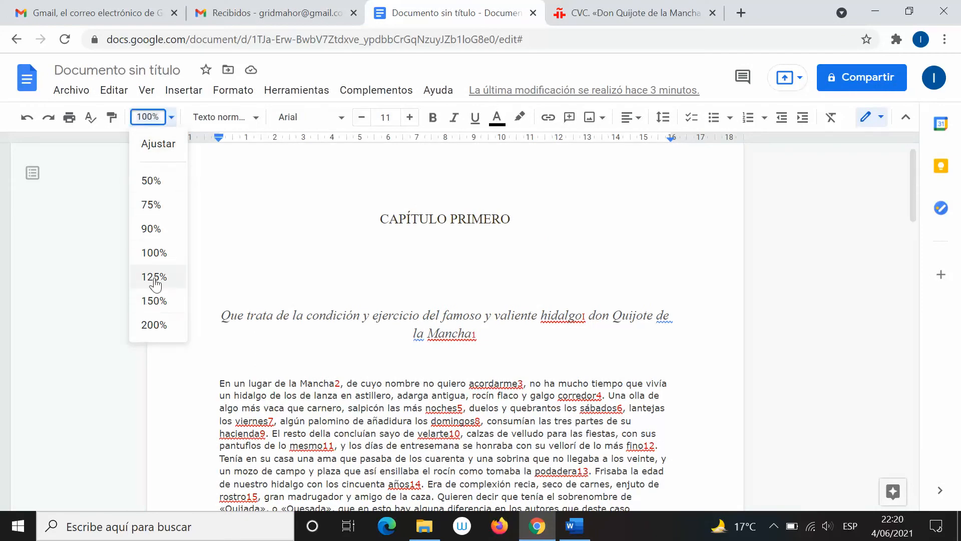
click(155, 212)
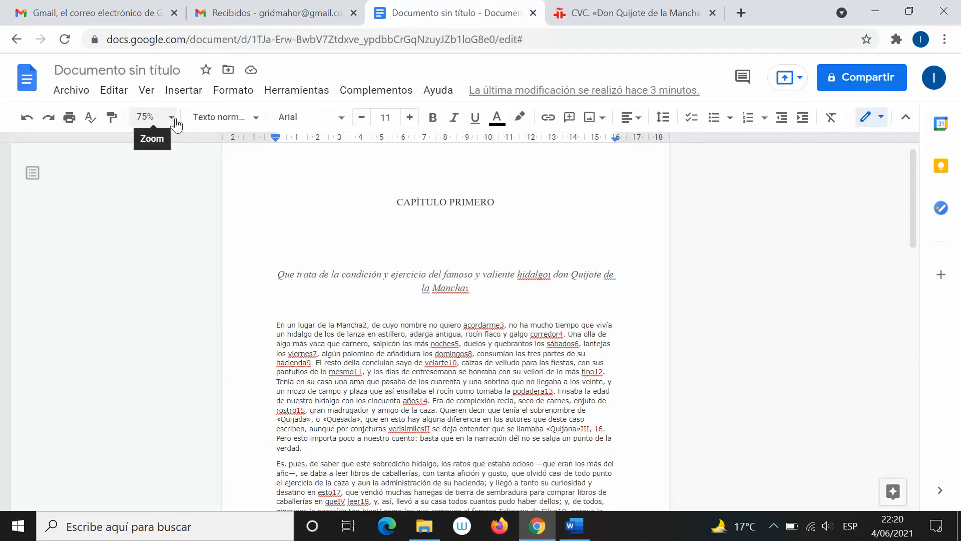
click(152, 117)
click(155, 277)
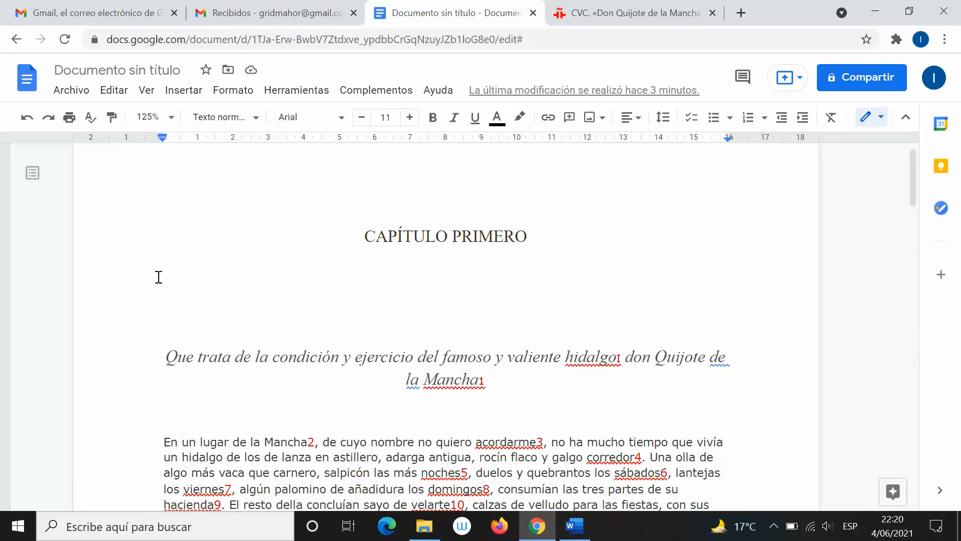
click(150, 117)
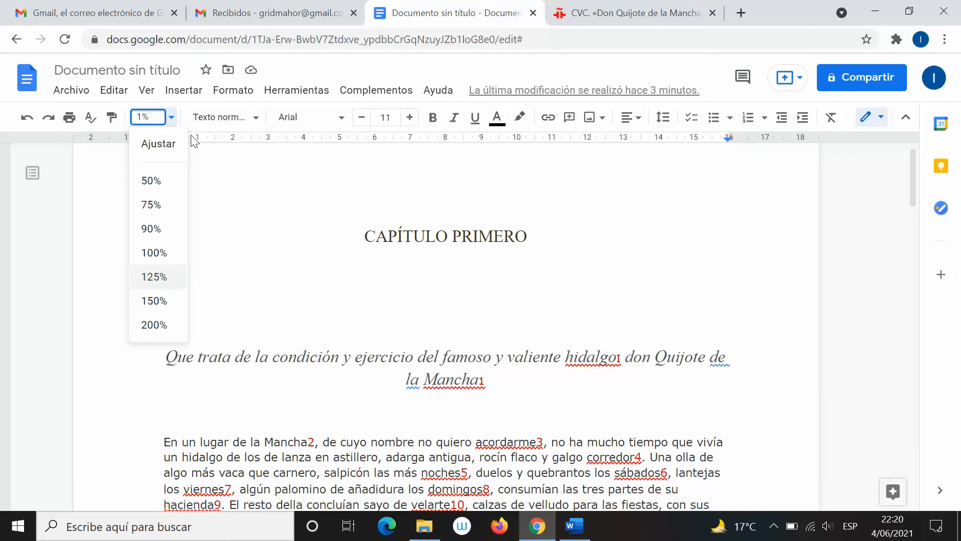
key(Return)
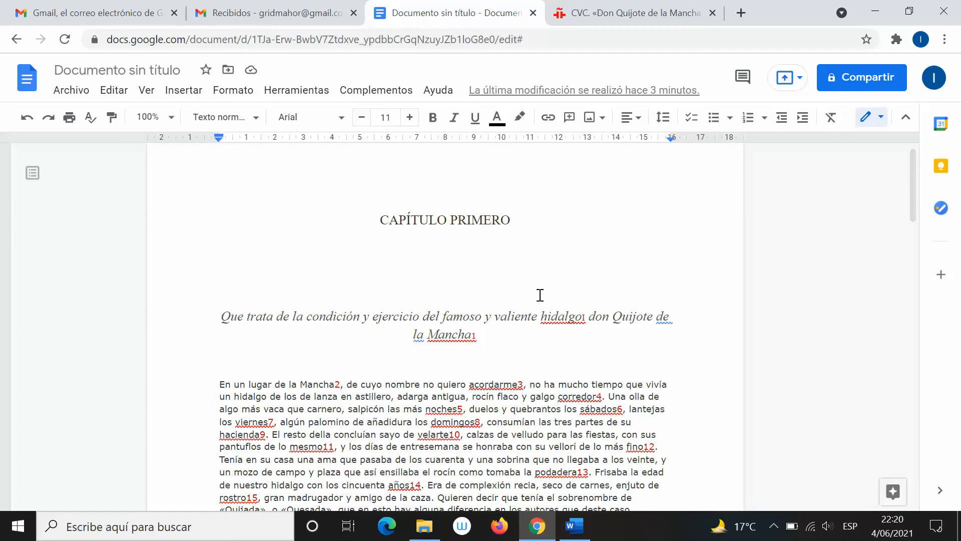
Switch back and forth between the Google Docs and Word chapter copies, ending on Word's Insertar tab
key(alt+Tab)
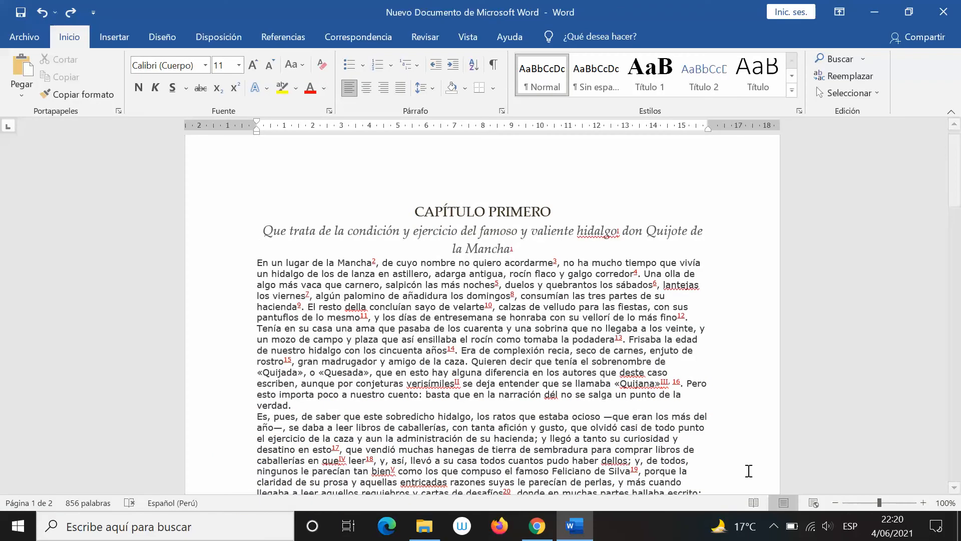
key(alt+Tab)
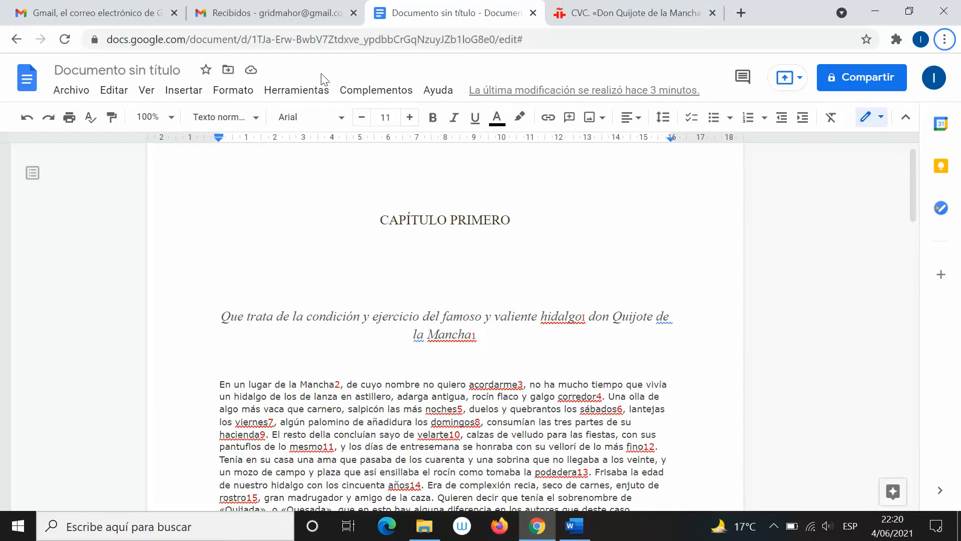
key(alt+Tab)
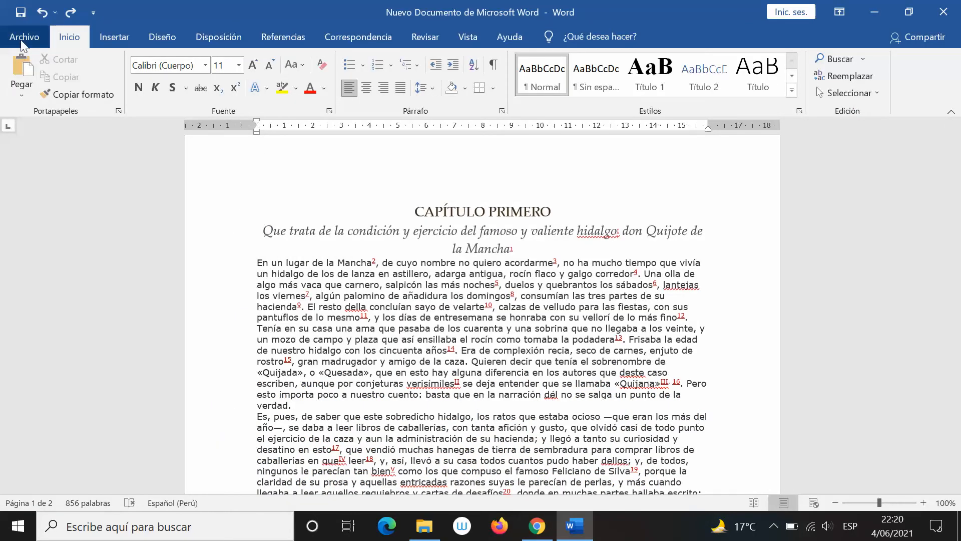
key(alt+Tab)
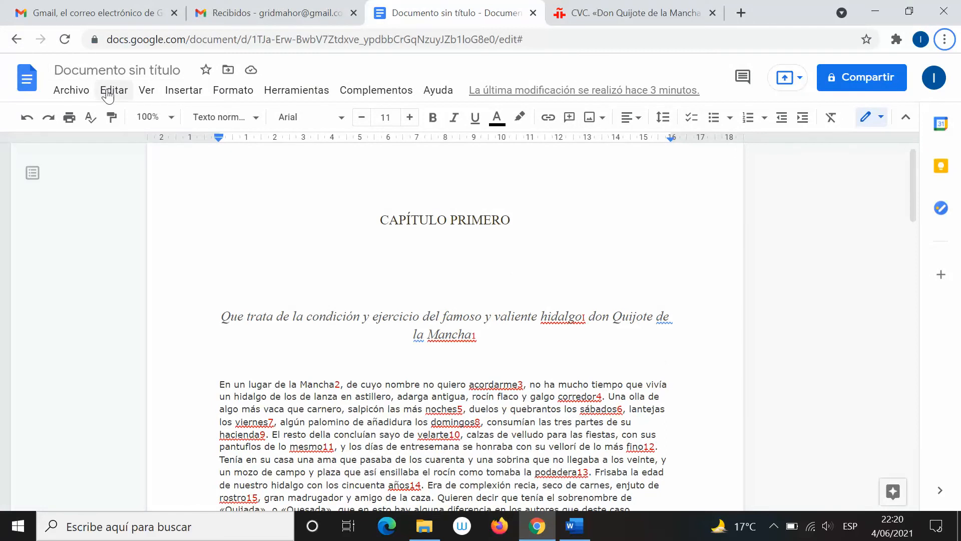
key(alt+Tab)
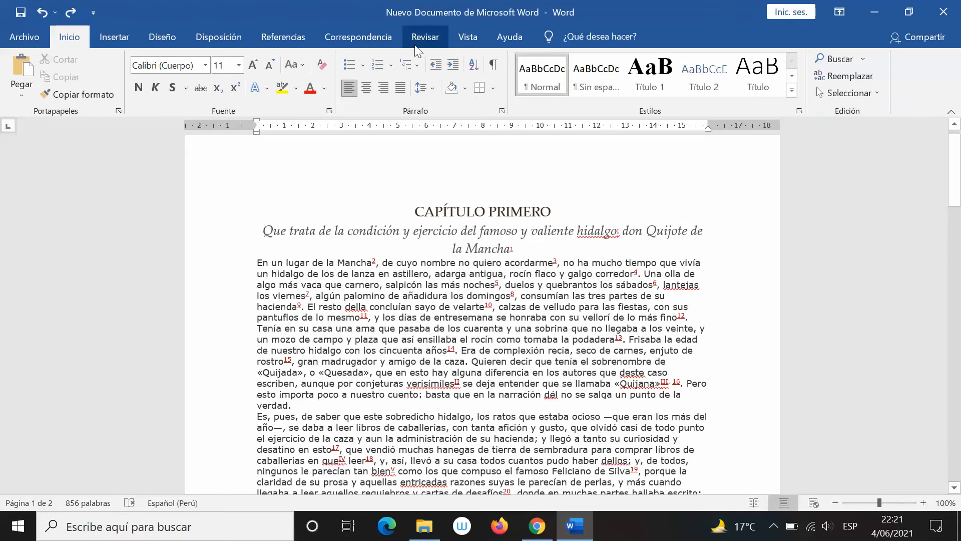
key(alt+Tab)
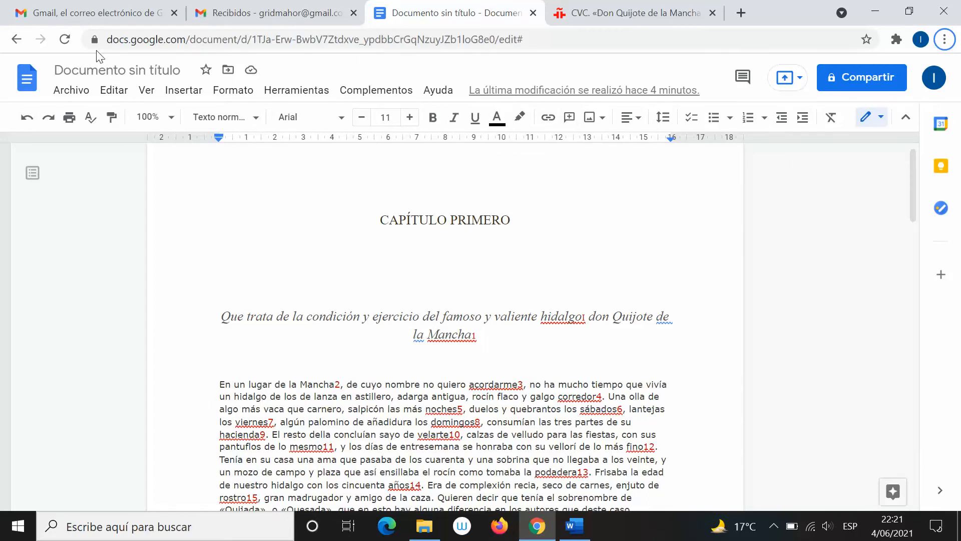
key(alt+Tab)
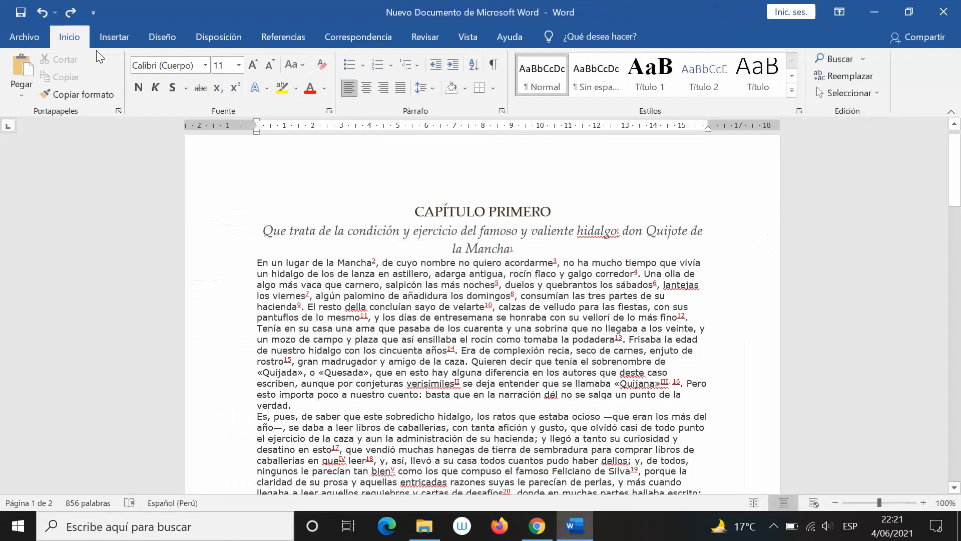
click(122, 40)
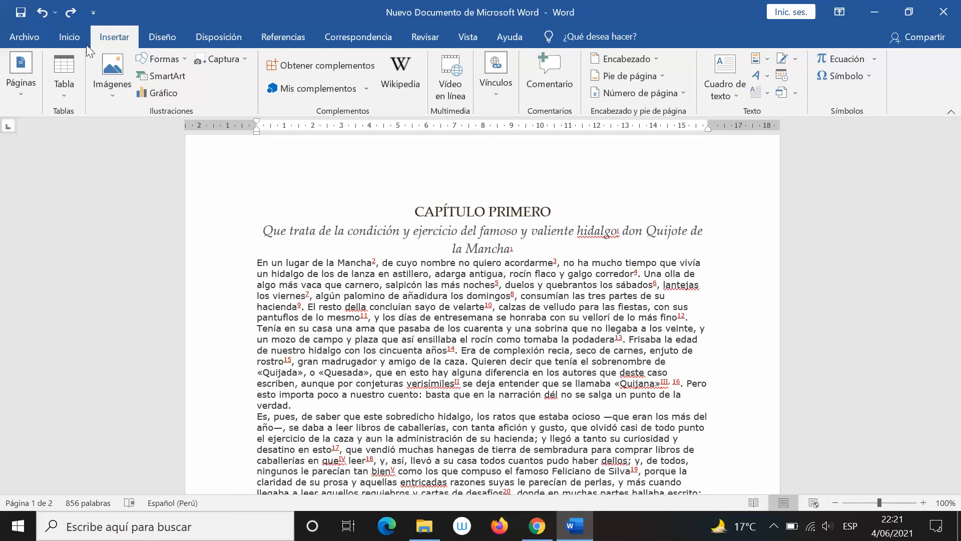
Preview Word's Tabla, Imágenes and Formas dropdowns, then switch to the Google Docs copy
click(68, 86)
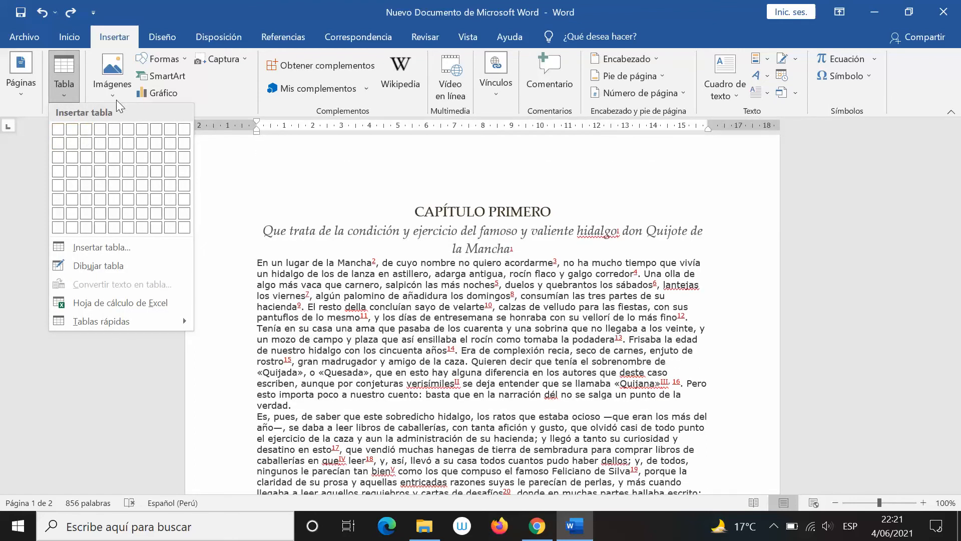
click(117, 98)
click(115, 95)
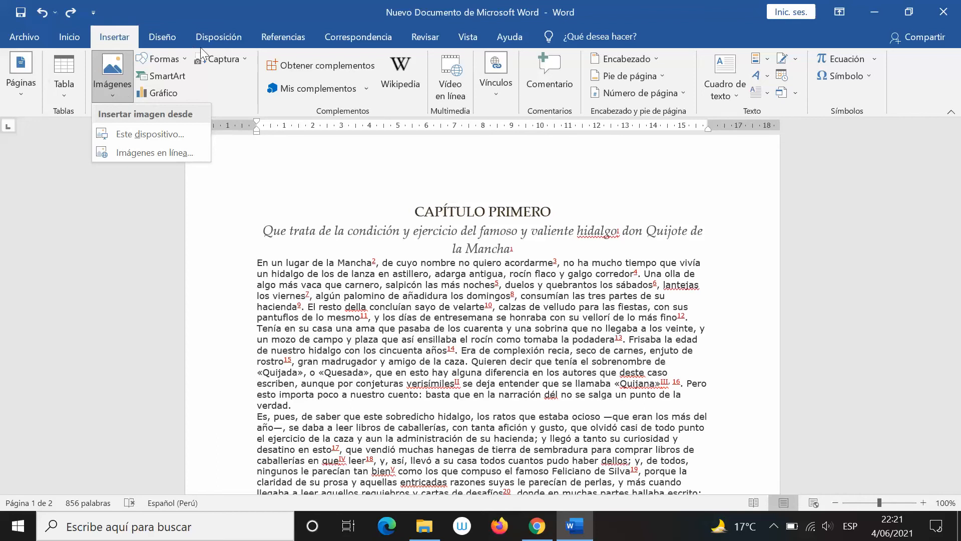
click(175, 58)
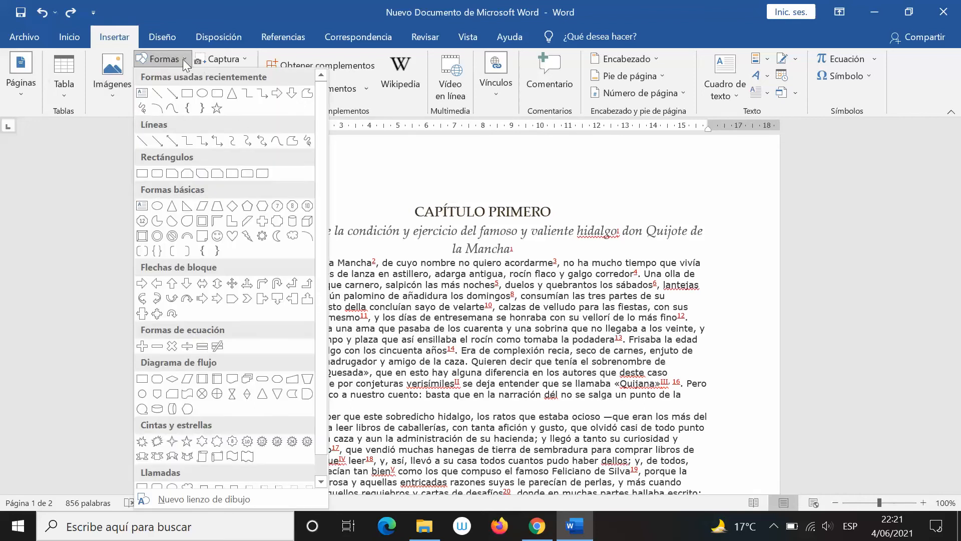
click(181, 58)
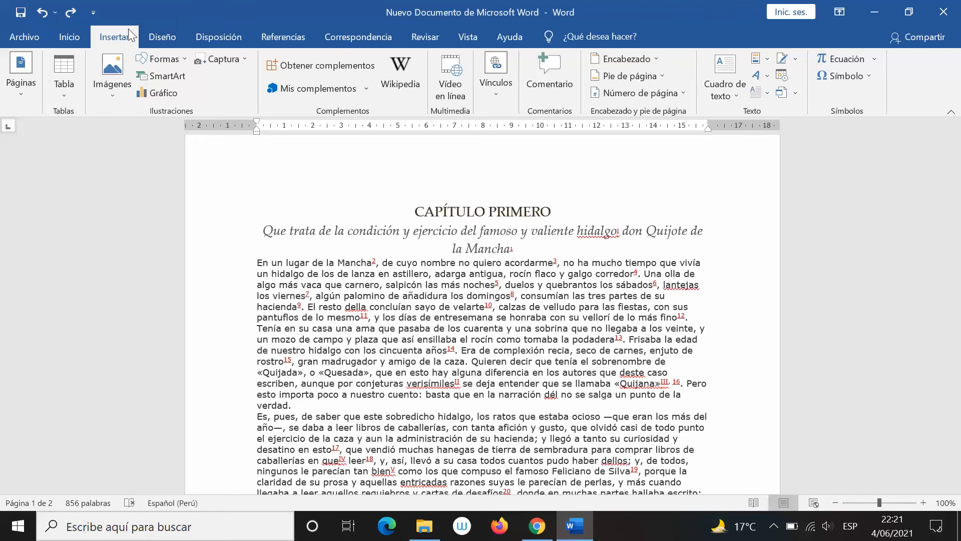
key(alt+Tab)
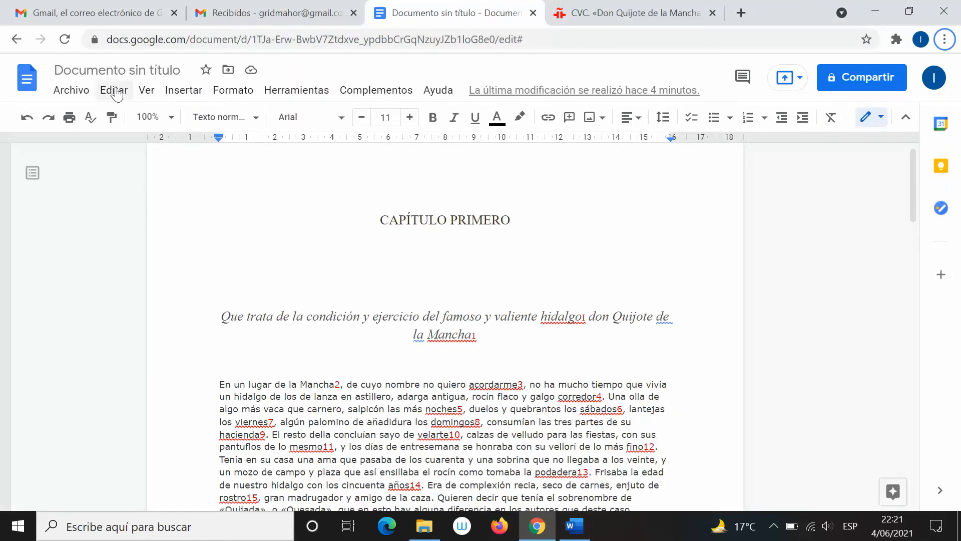
Compare Google Docs' Editar menu with Word's text selection, then open Word's Archivo start page
key(alt+Tab)
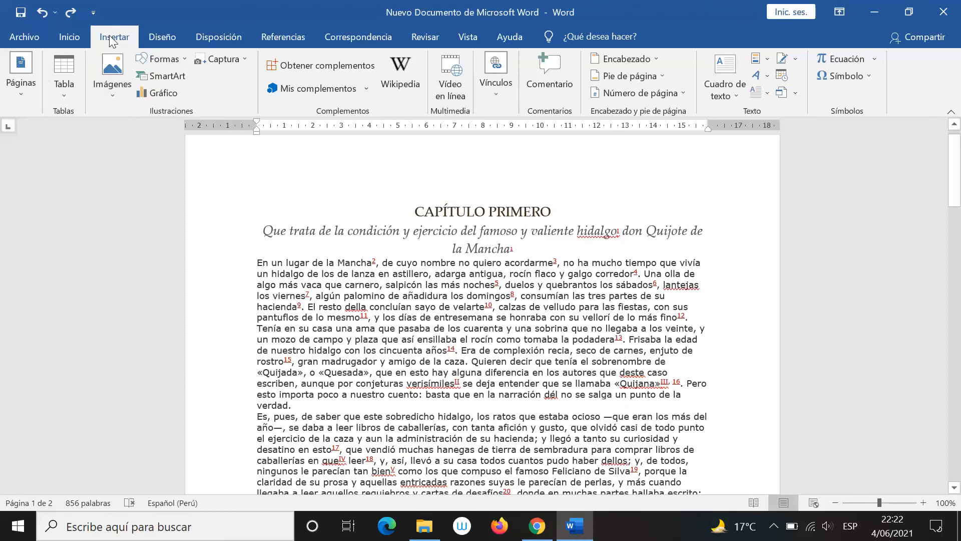
key(alt+Tab)
click(113, 91)
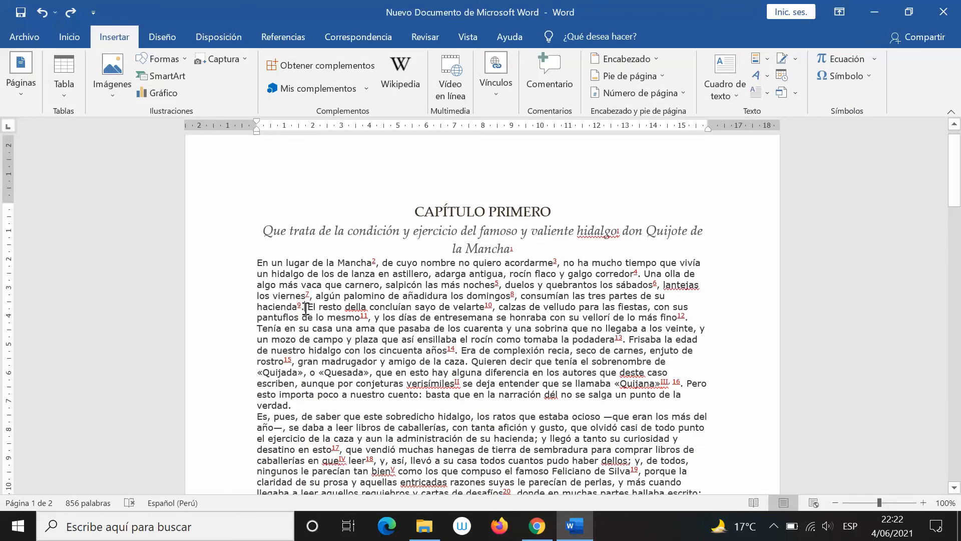
key(ctrl+e)
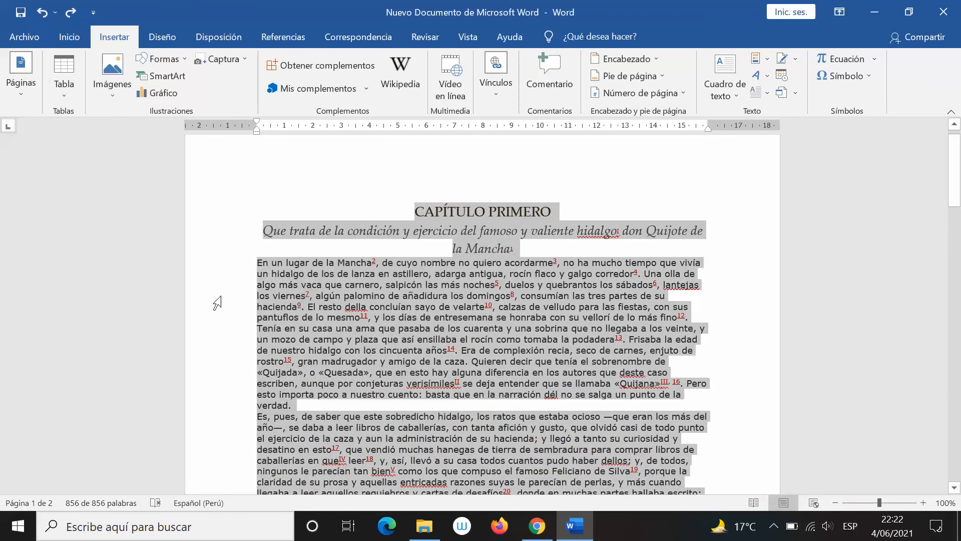
key(alt+Tab)
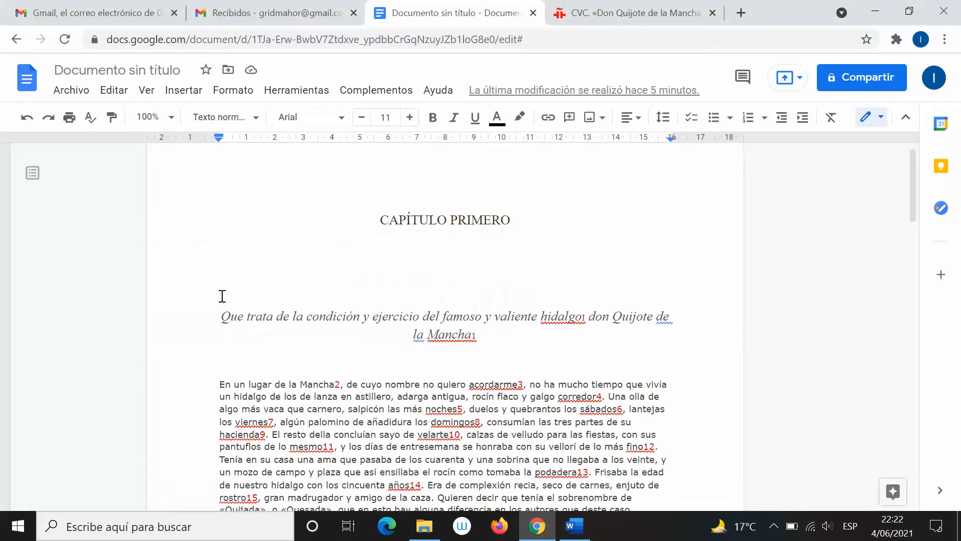
click(114, 90)
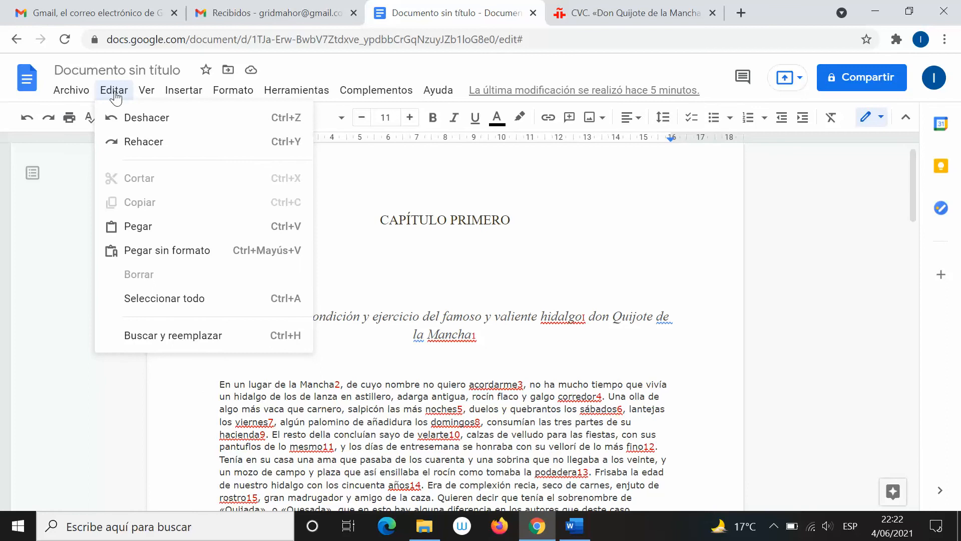
key(alt+Tab)
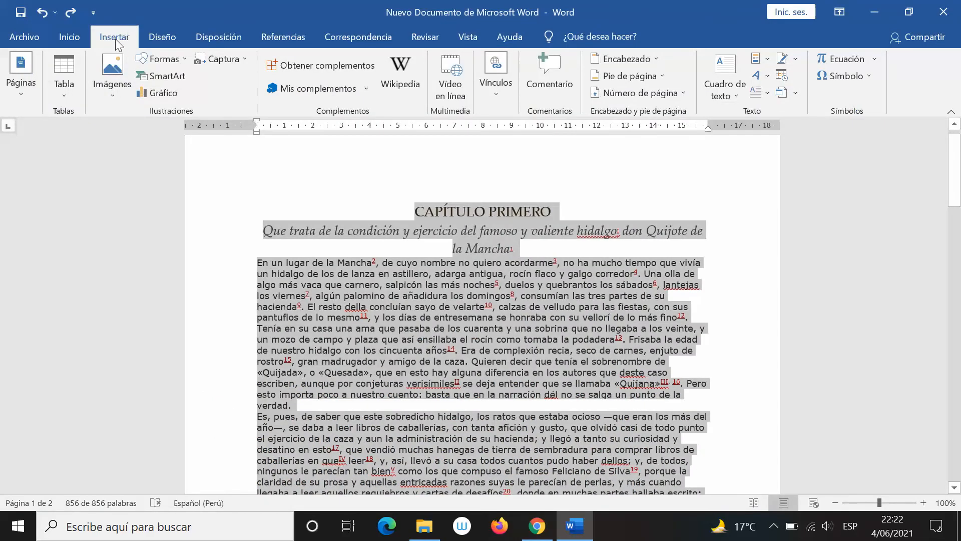
click(26, 37)
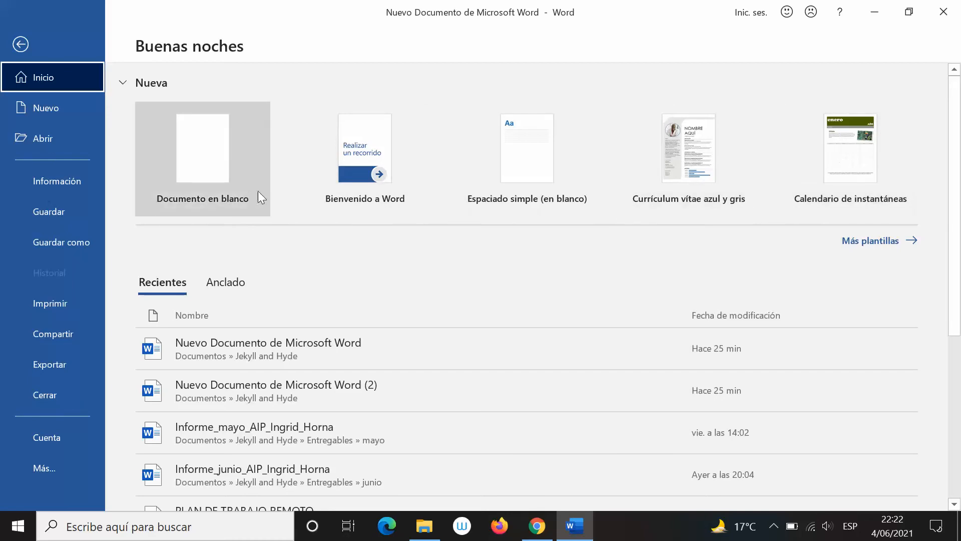
scroll(243, 351, down, 3)
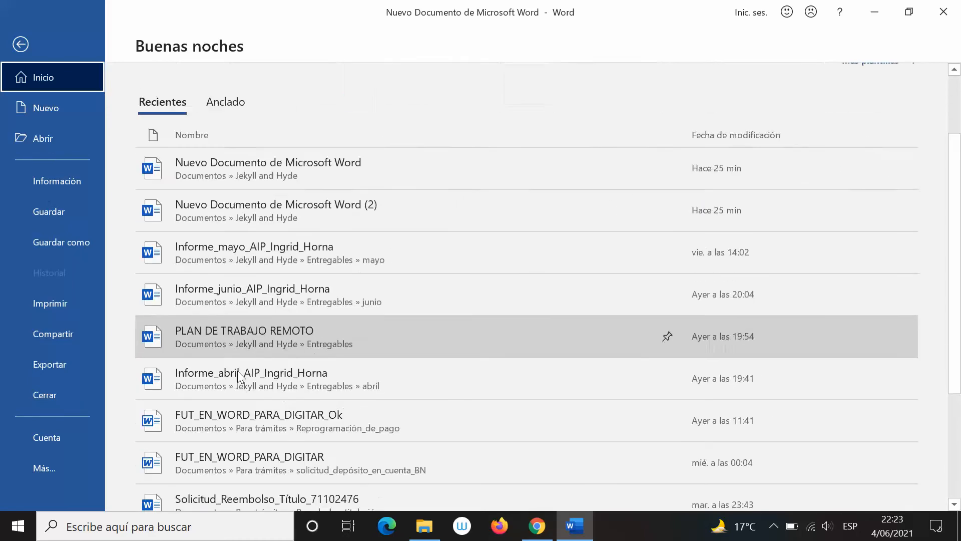
scroll(237, 371, up, 3)
key(alt+Tab)
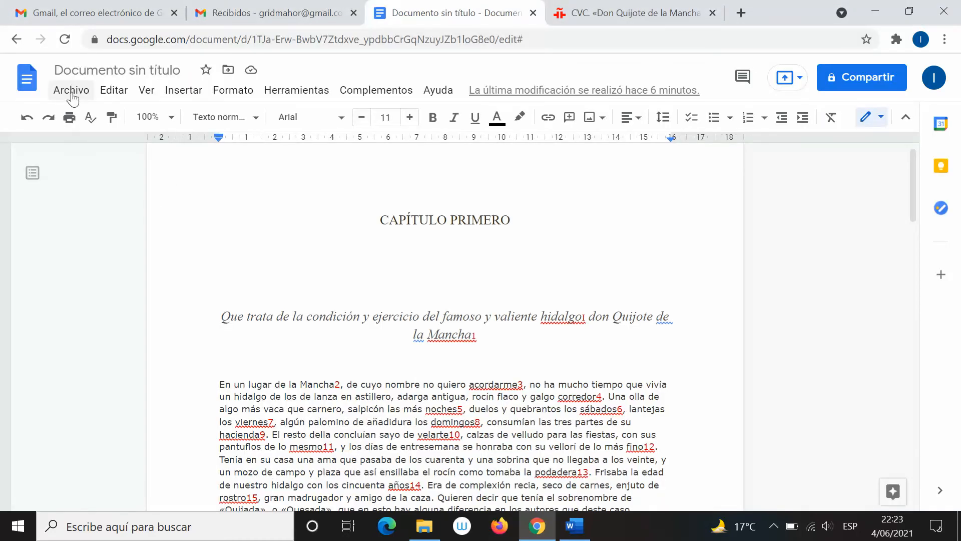
click(72, 95)
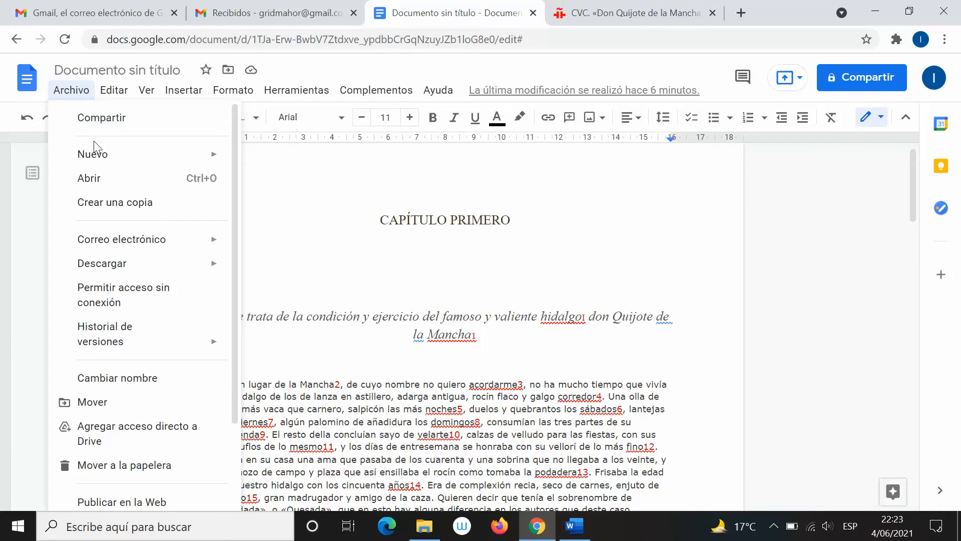
mouse_move(106, 153)
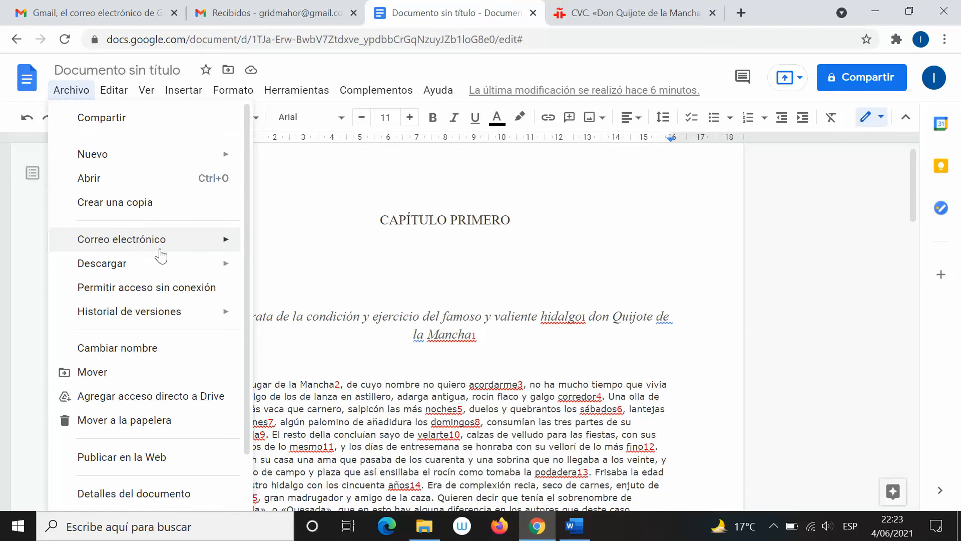
mouse_move(132, 249)
mouse_move(178, 265)
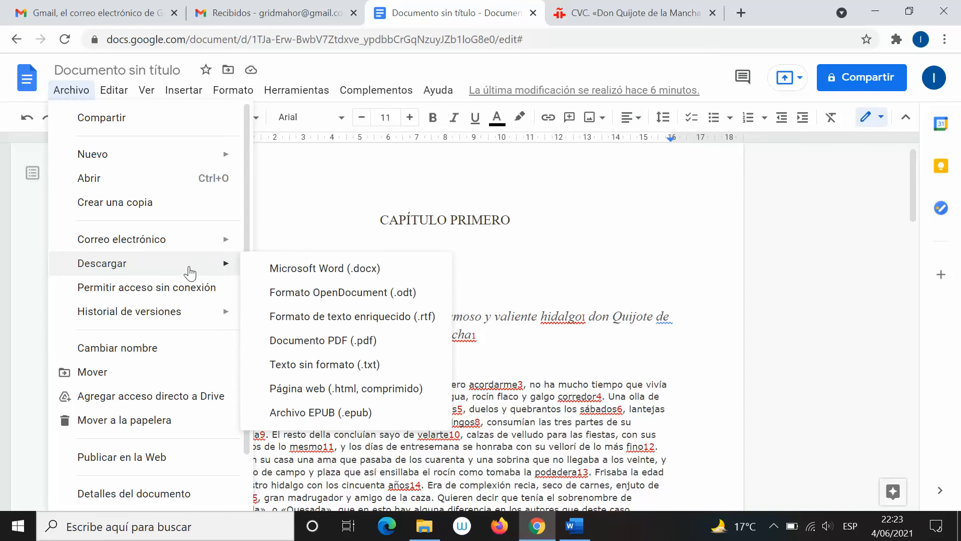
key(alt+Tab)
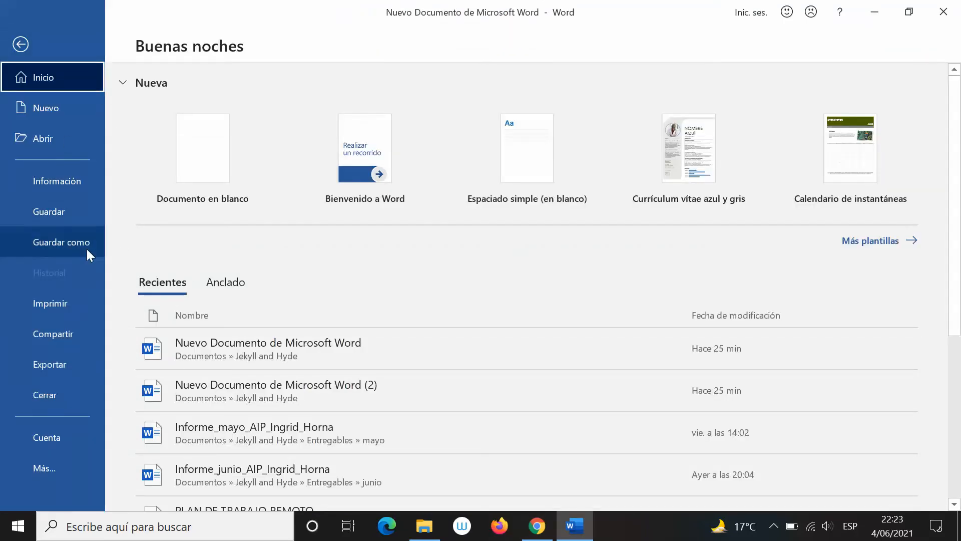
Scroll through Google Docs' Archivo menu, then bring Word's start page with recent documents forward
key(alt+Tab)
click(72, 90)
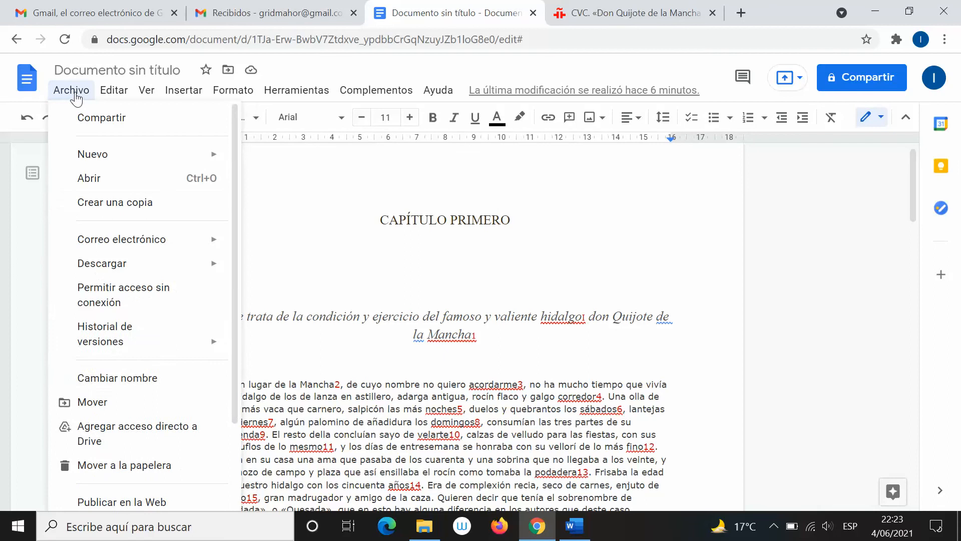
mouse_move(149, 324)
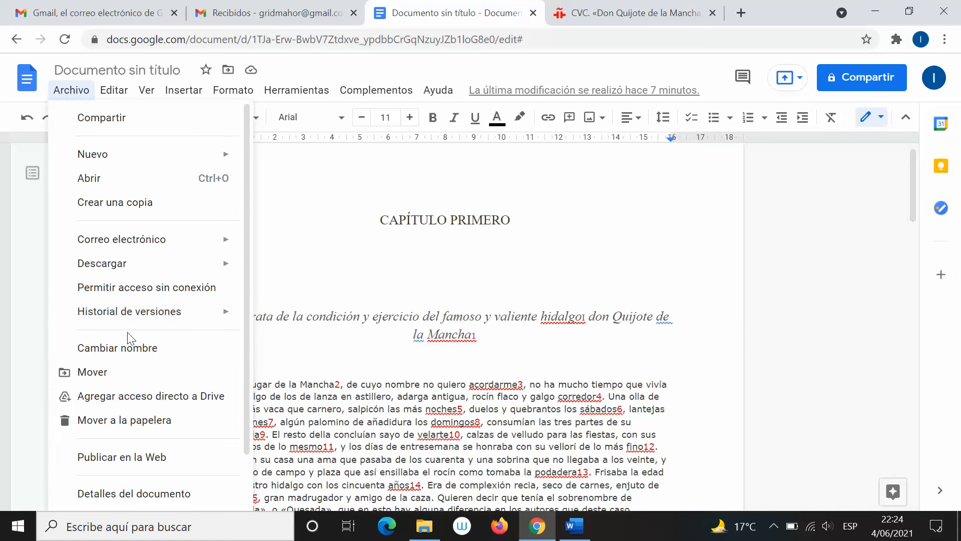
scroll(151, 356, down, 2)
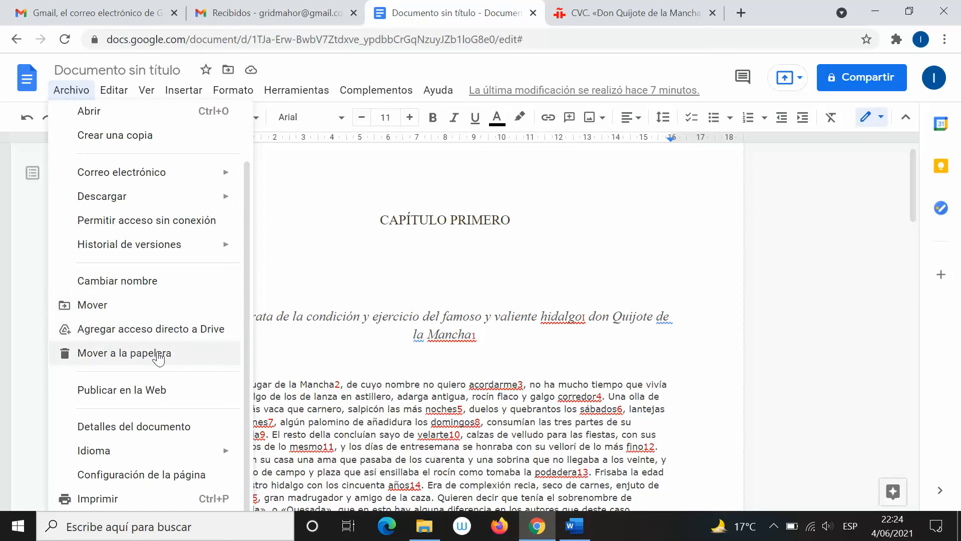
key(alt+Tab)
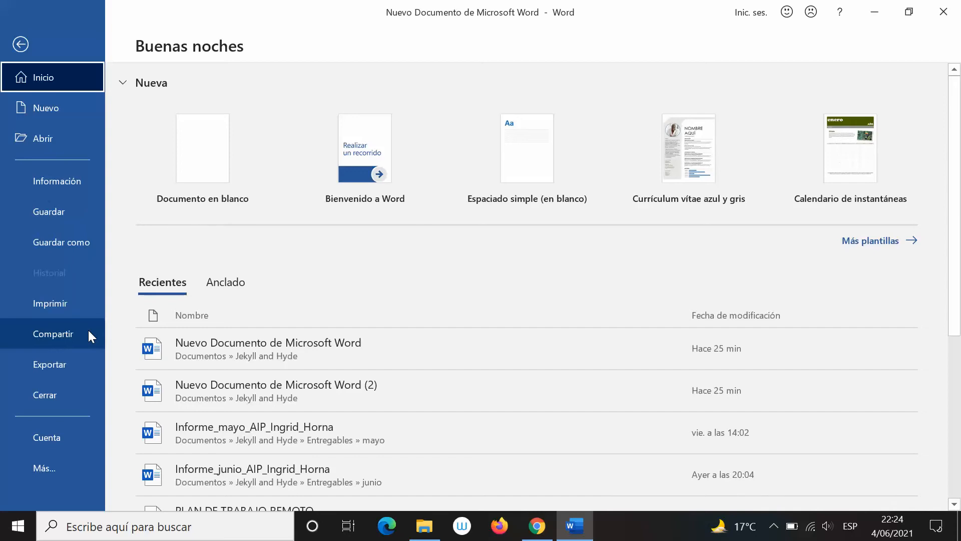
Look at Word's Exportar page, then open Guardar como on the Jekyll and Hyde folder
click(74, 356)
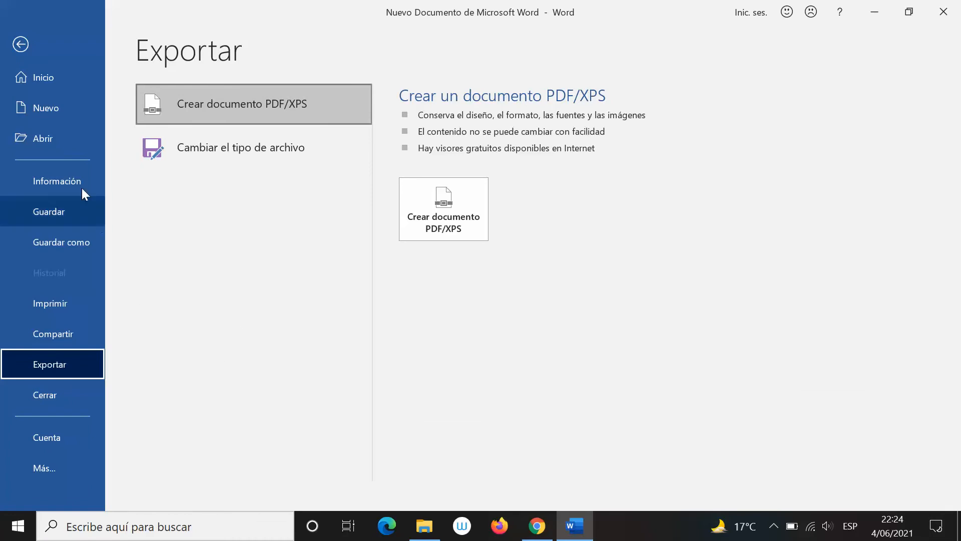
click(19, 45)
click(25, 39)
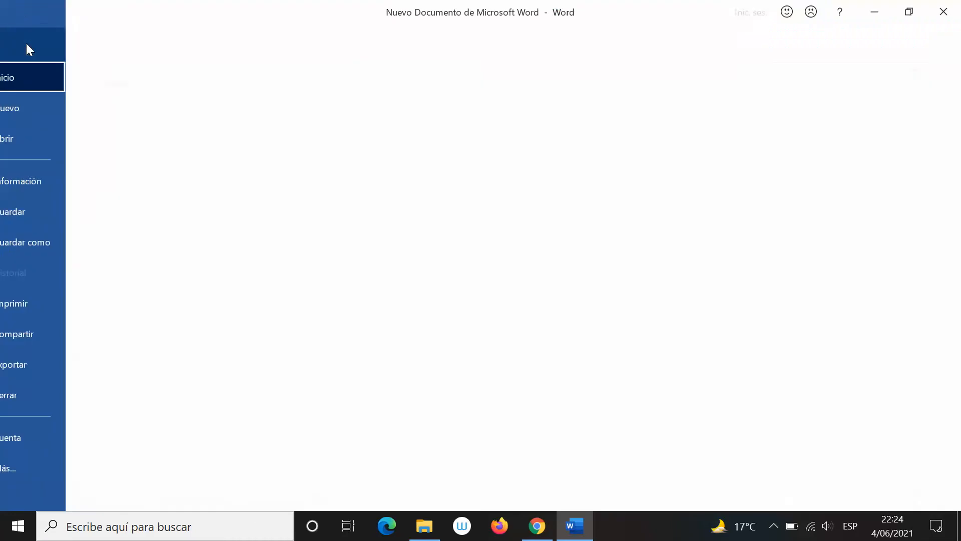
click(72, 247)
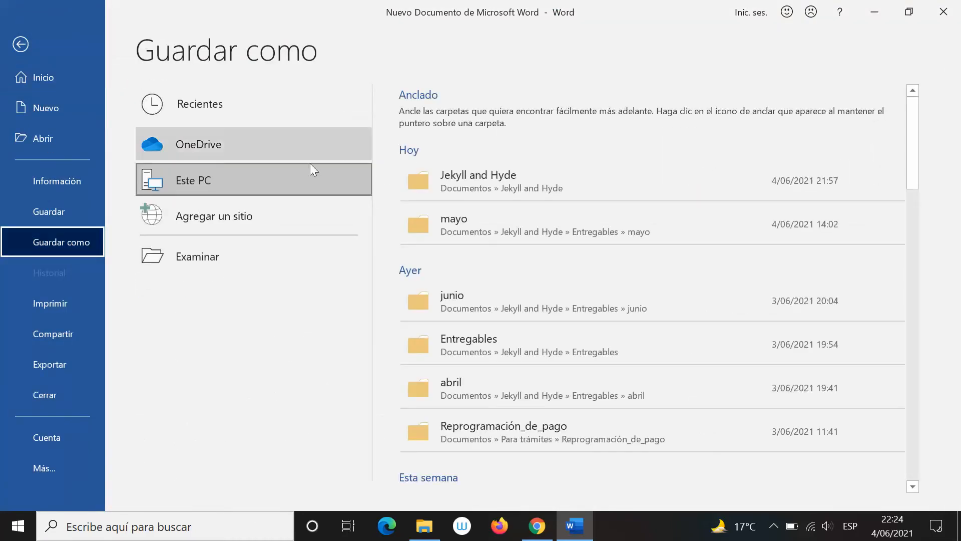
click(446, 168)
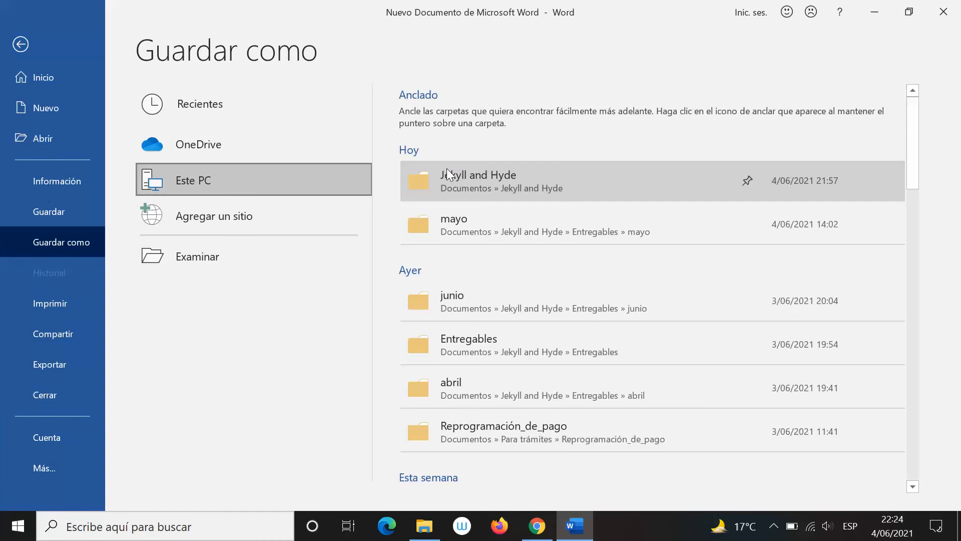
Browse the Tipo file-format list, cancel Save As, and return to the chapter document
click(185, 265)
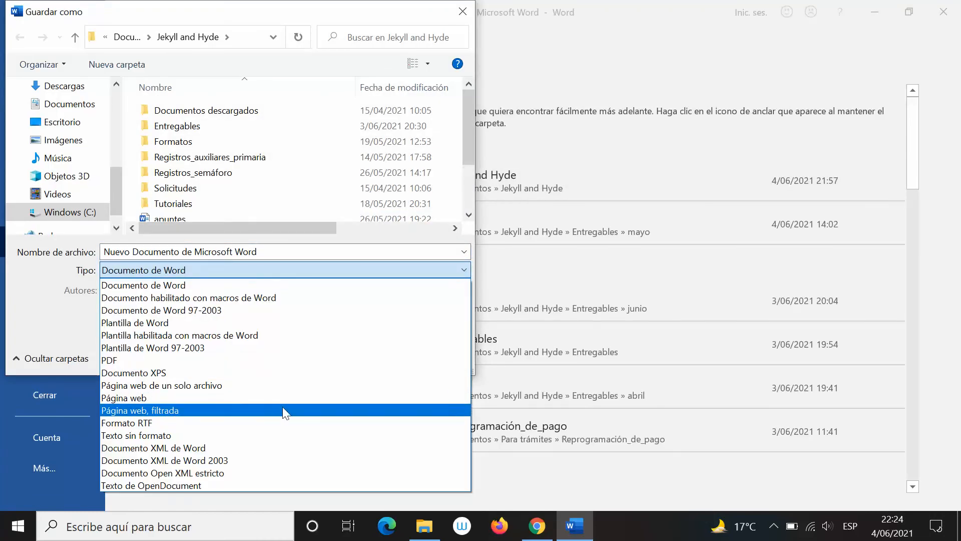
key(Escape)
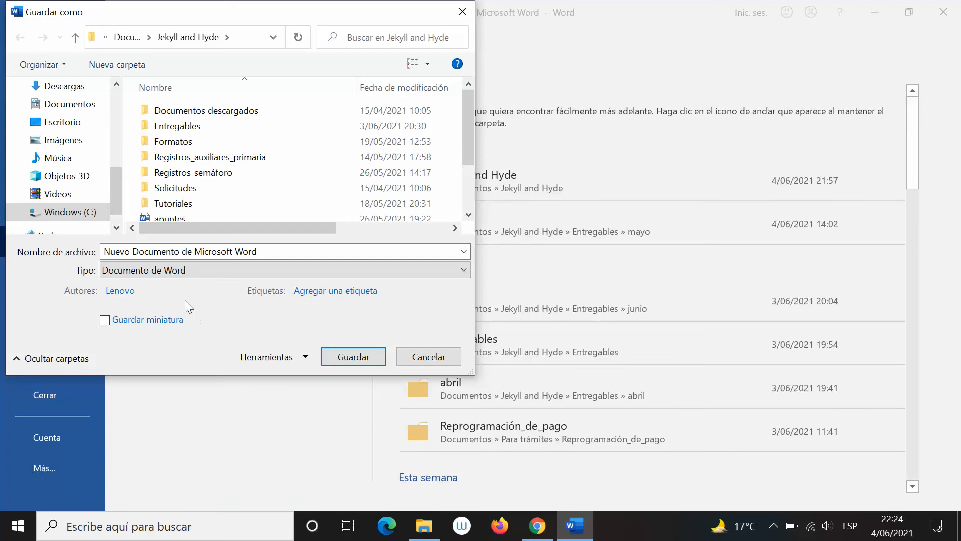
click(152, 271)
click(211, 493)
key(Escape)
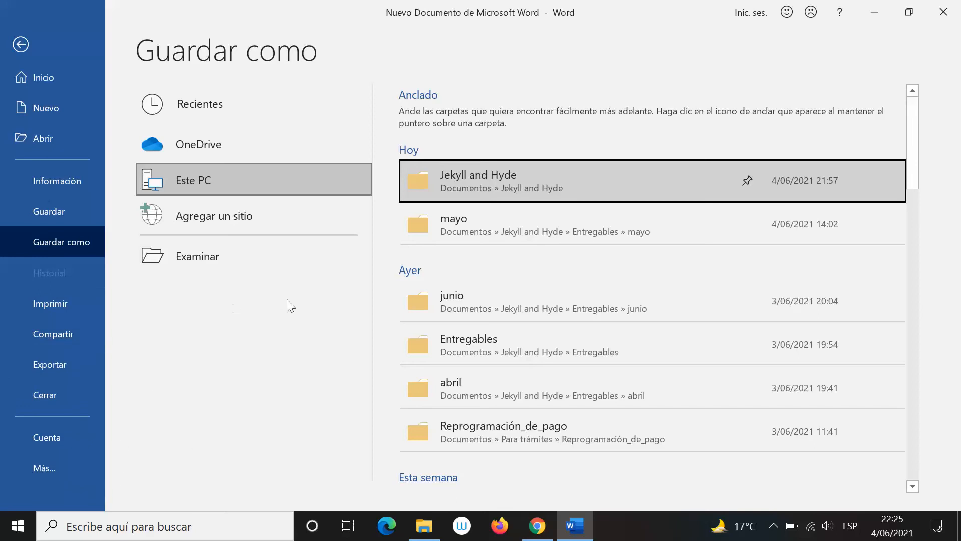
click(20, 44)
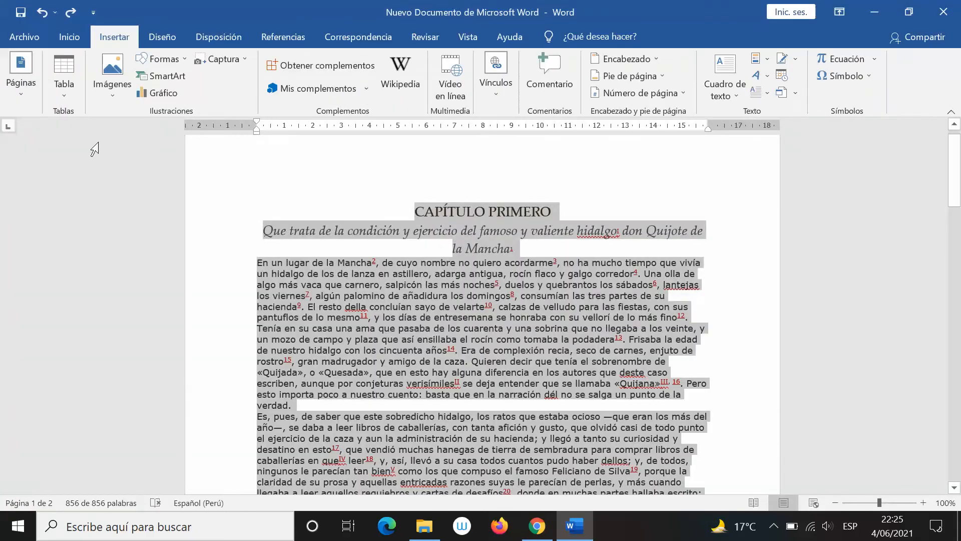
Compare Google Docs' Editar menu with Word's Vista ribbon tab
key(alt+Tab)
click(114, 90)
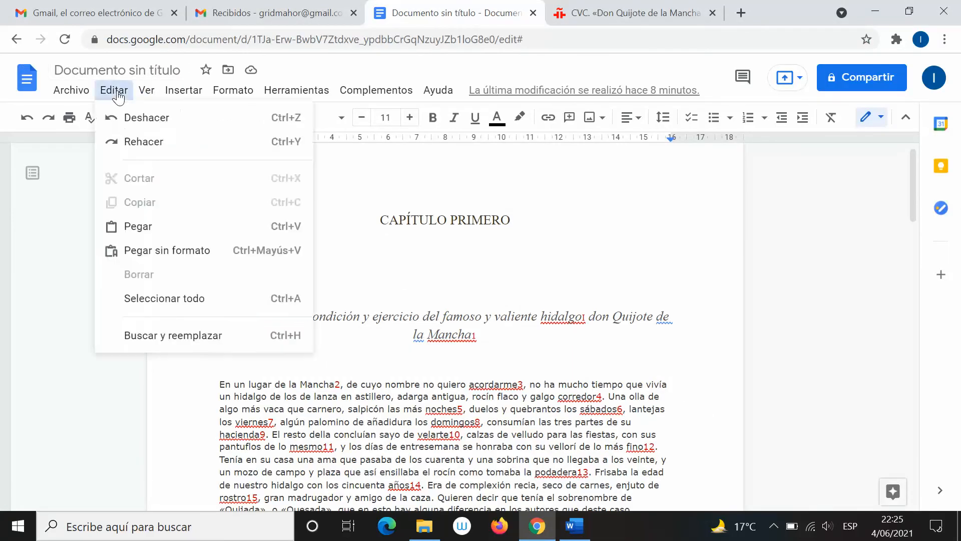
mouse_move(140, 91)
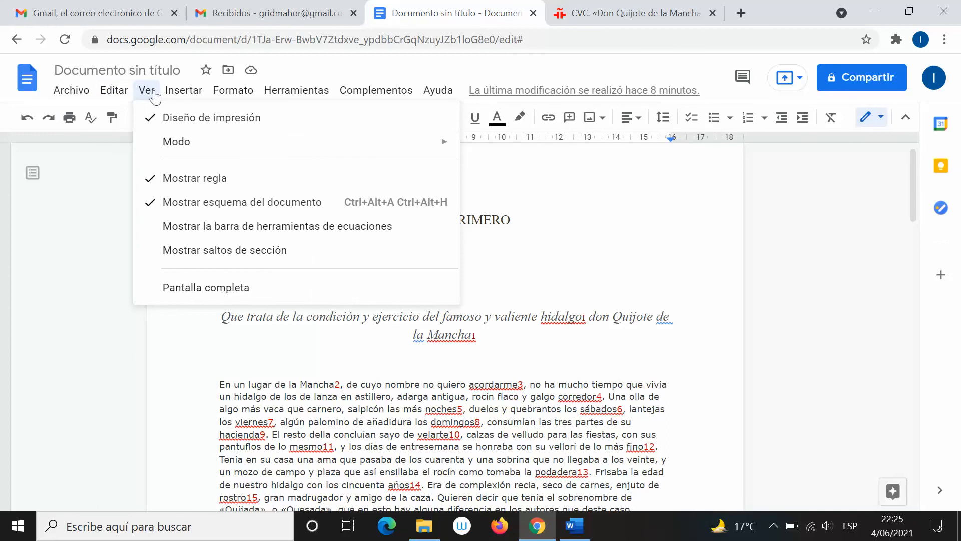
key(alt+Tab)
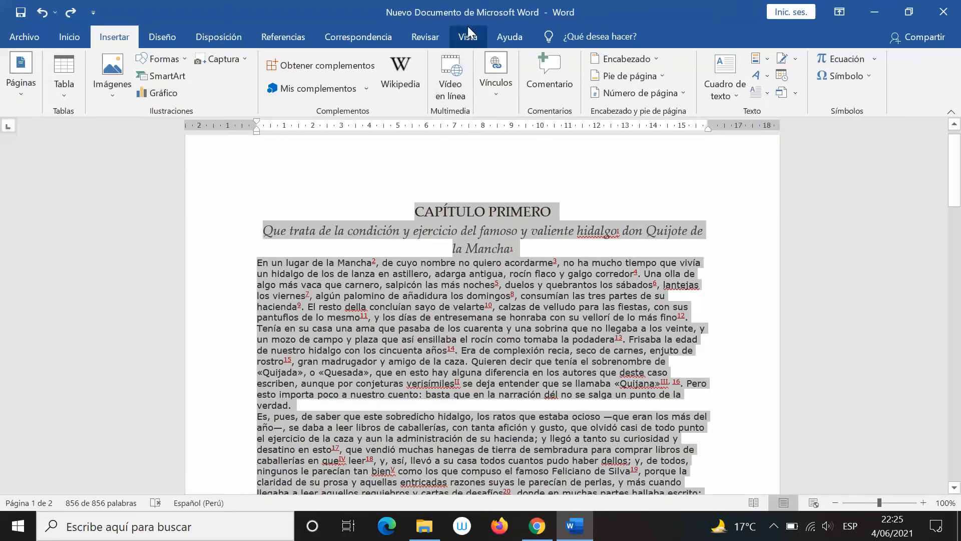
click(473, 39)
key(alt+Tab)
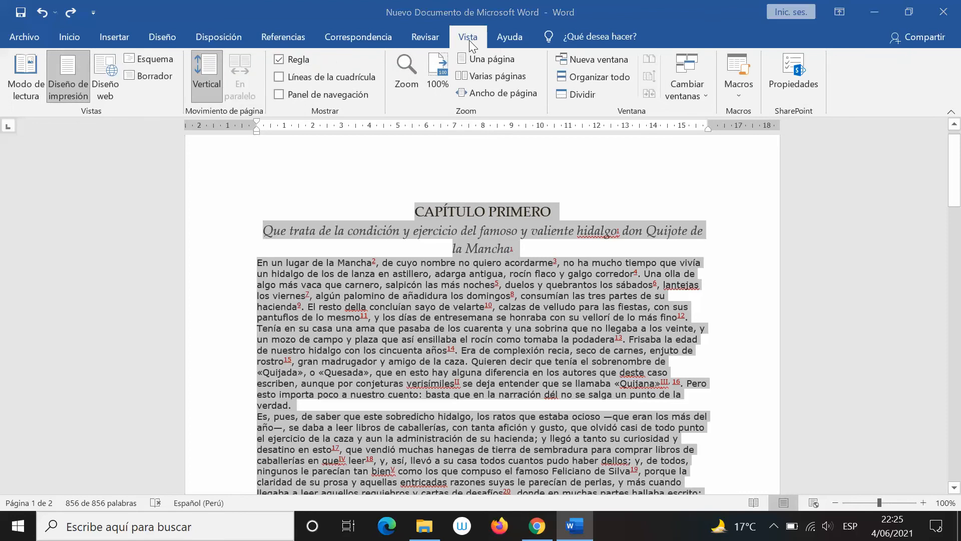
Hide the ruler in Google Docs via Ver > Mostrar regla, then show it again
click(146, 90)
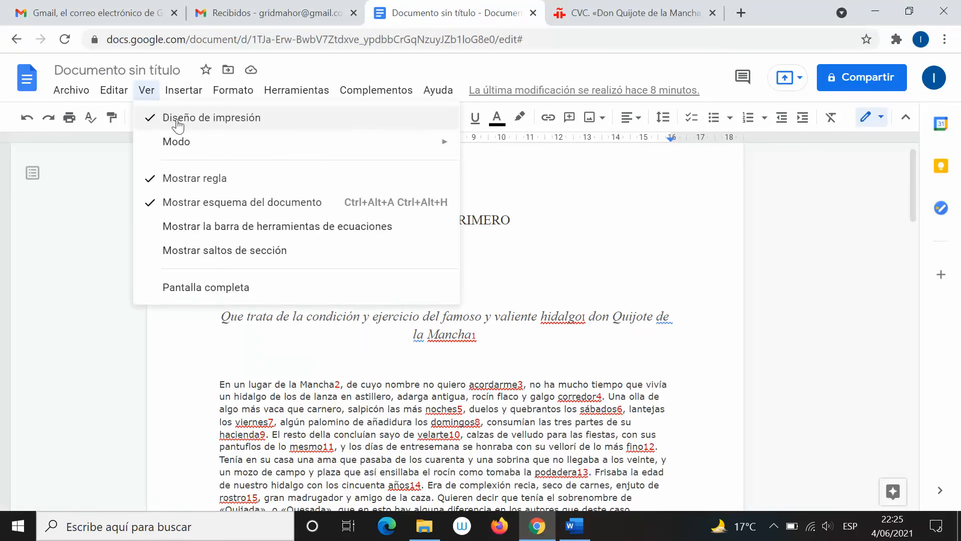
mouse_move(239, 143)
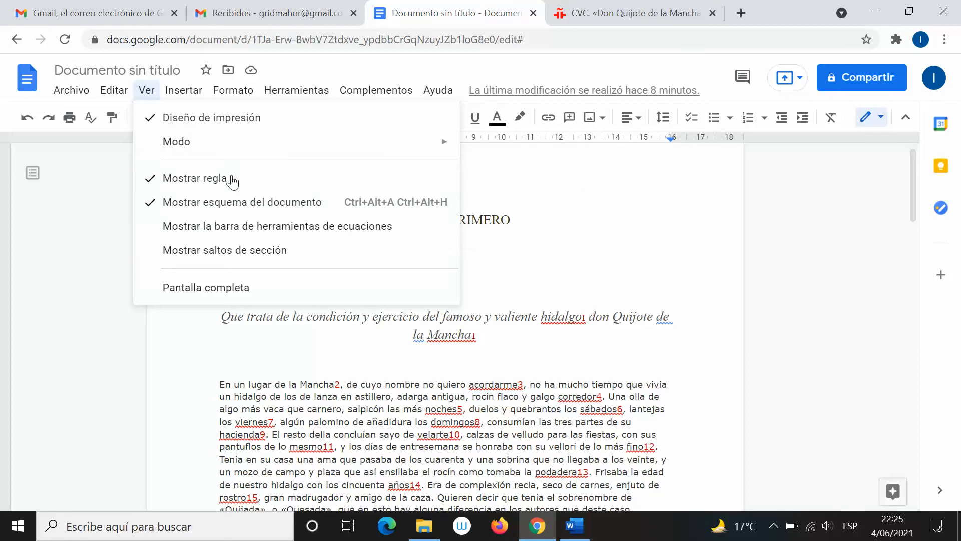
click(198, 179)
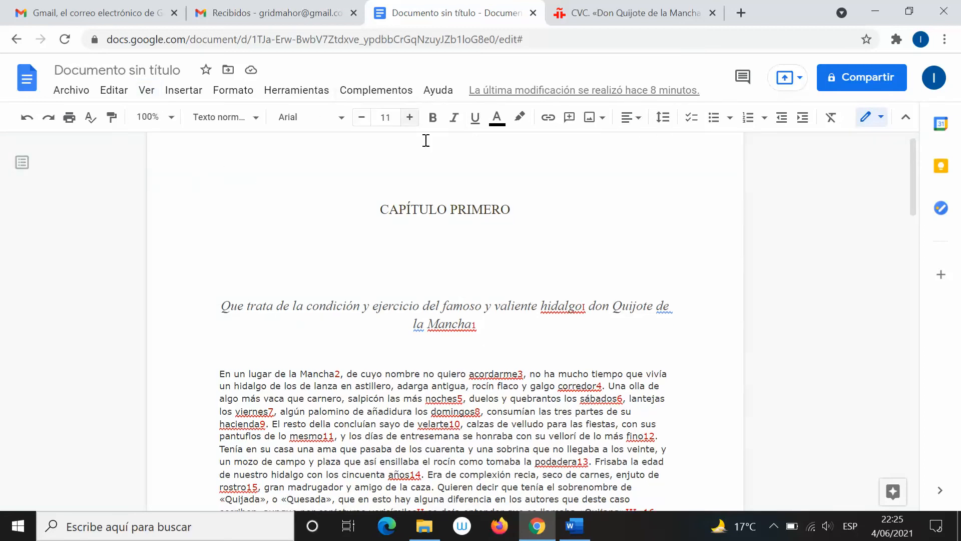
click(146, 91)
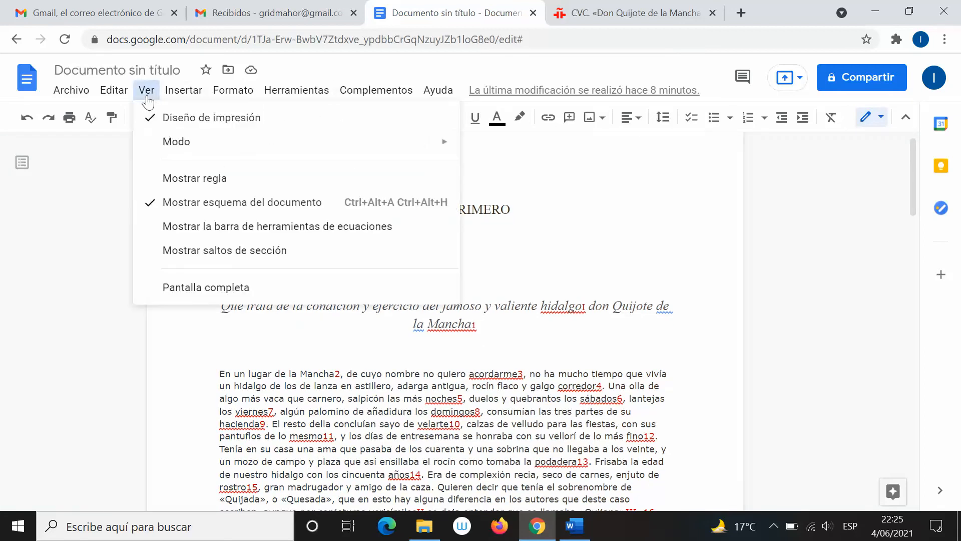
click(240, 186)
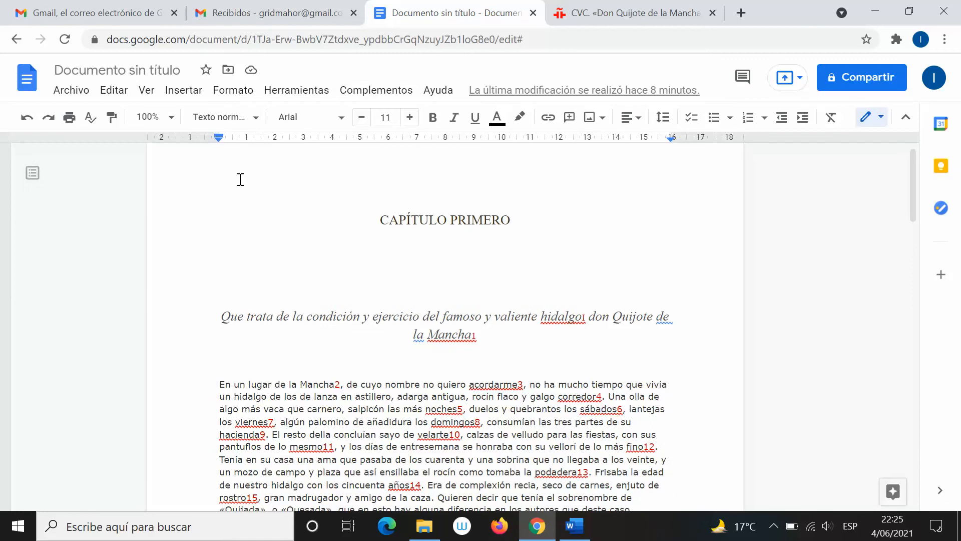
Glance at Google Docs' Insertar menu, then return to Word's view settings
click(184, 92)
mouse_move(144, 94)
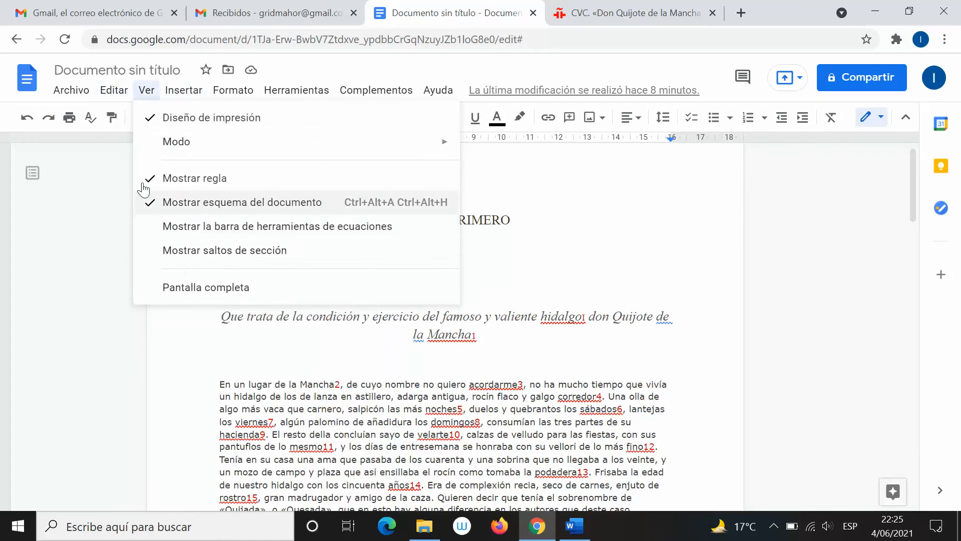
click(145, 91)
key(alt+Tab)
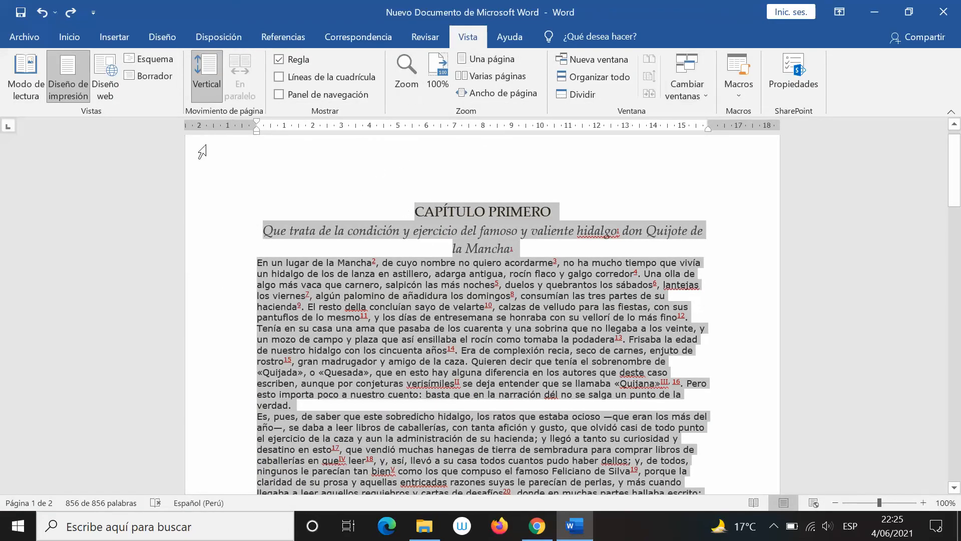
Compare Word's and Google Docs' Insertar menus, showing Word's Imágenes choices
click(106, 44)
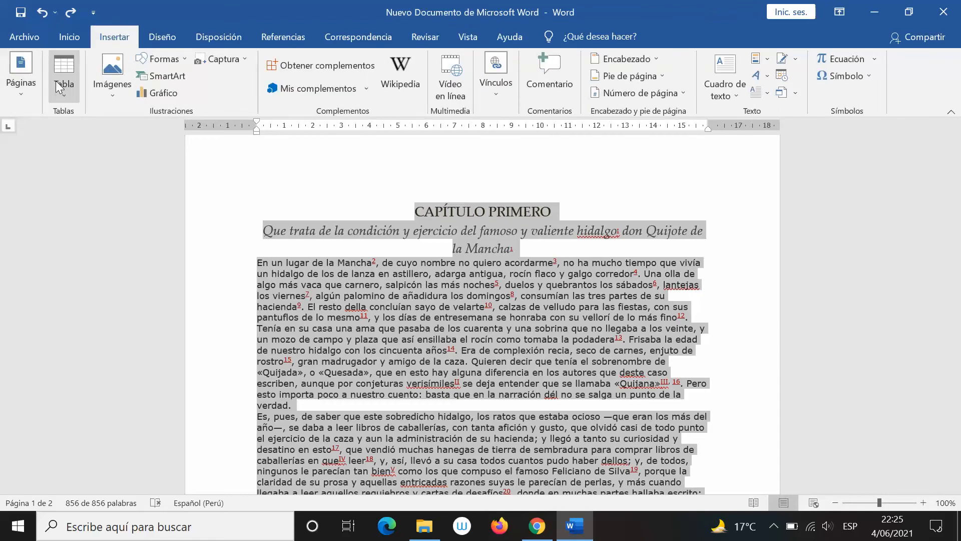
key(alt+Tab)
click(183, 90)
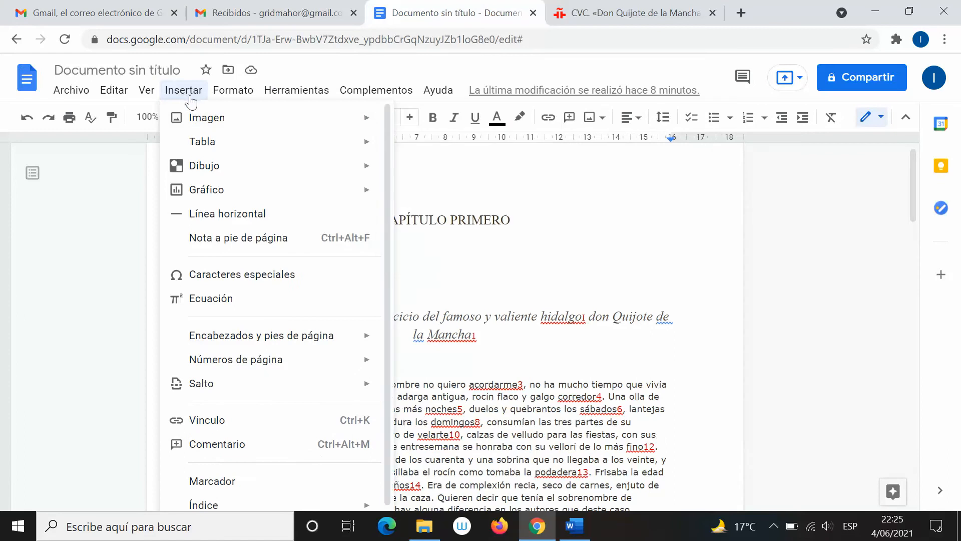
key(alt+Tab)
key(alt+Tab)
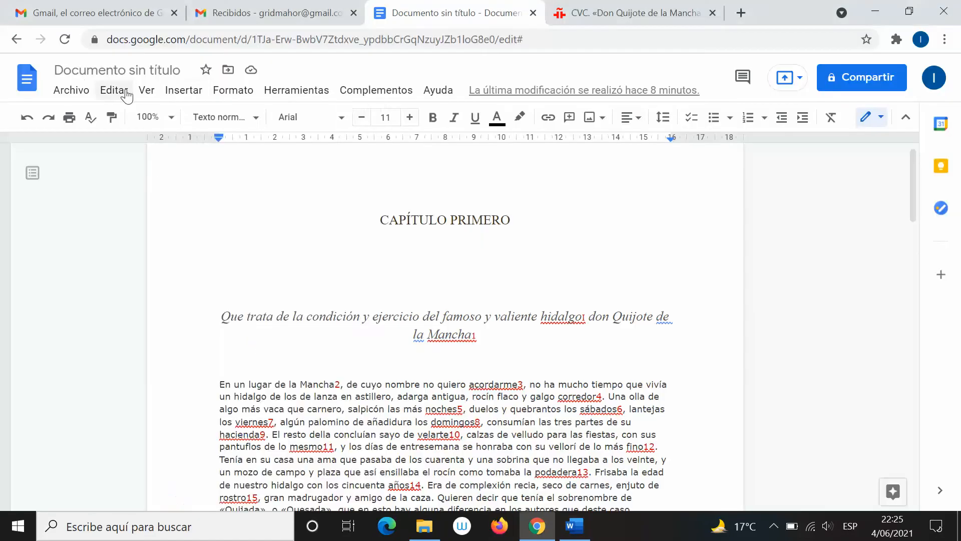
click(200, 95)
mouse_move(218, 116)
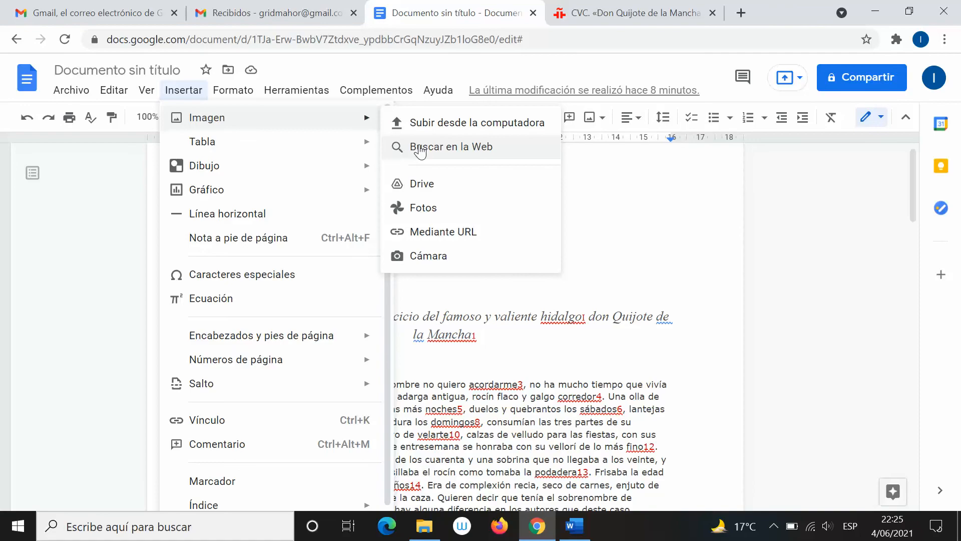
Open and close Word's online image search, then open Google Docs' Insertar menu
click(574, 525)
click(107, 83)
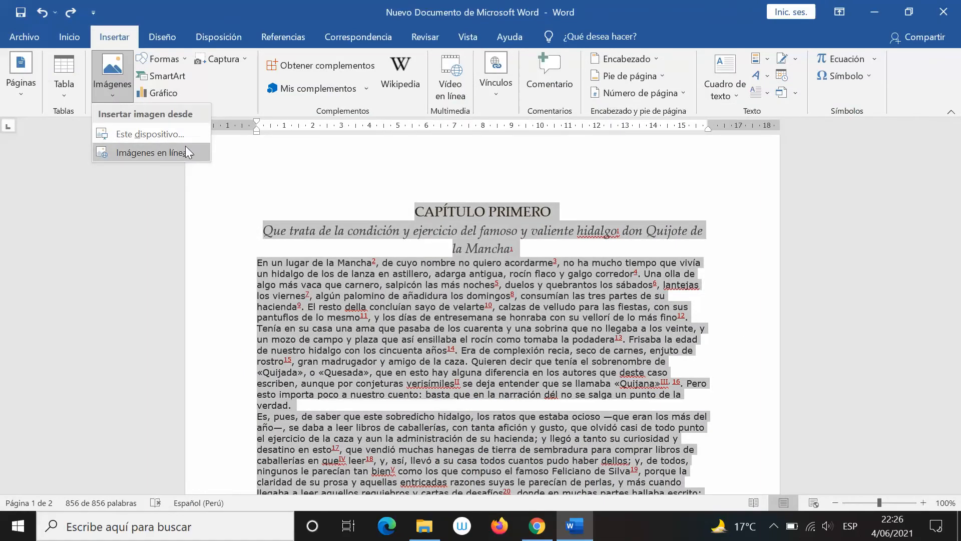
click(130, 152)
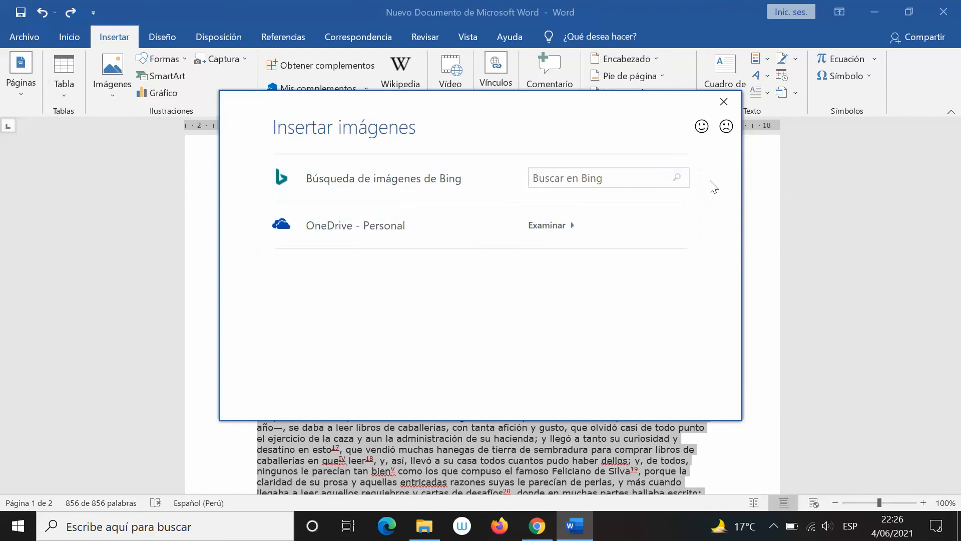
click(731, 103)
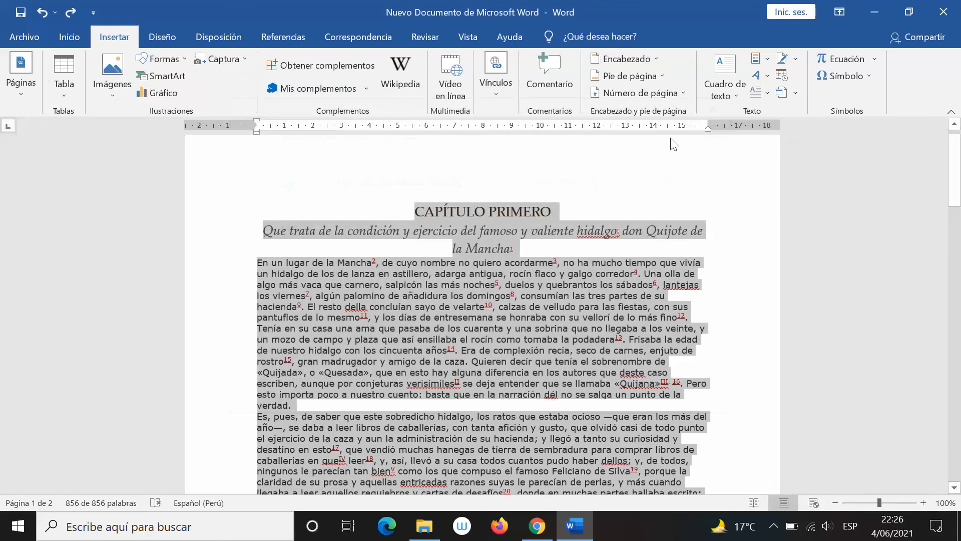
key(alt+Tab)
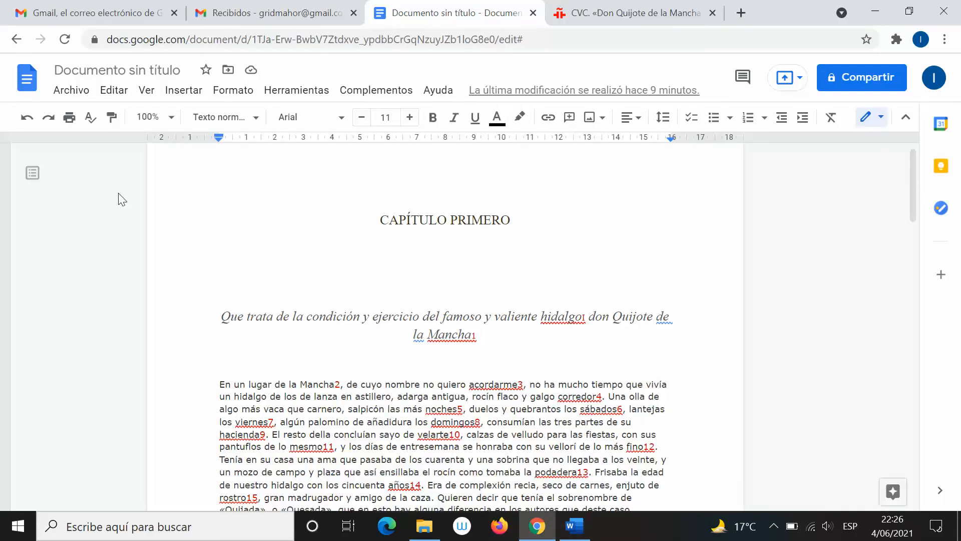
click(194, 95)
Search the web for 'don quijote' and insert the illustration of Don Quijote on horseback
mouse_move(184, 92)
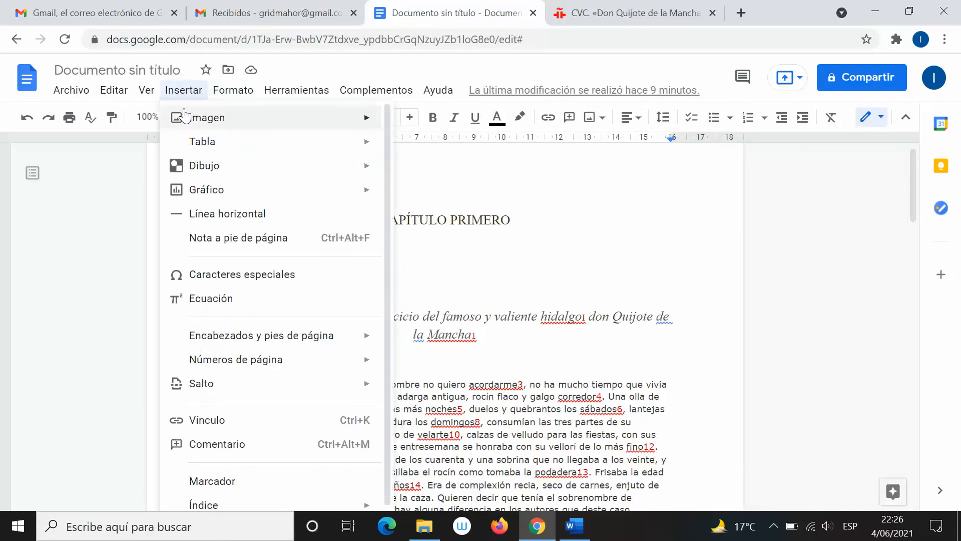
mouse_move(261, 120)
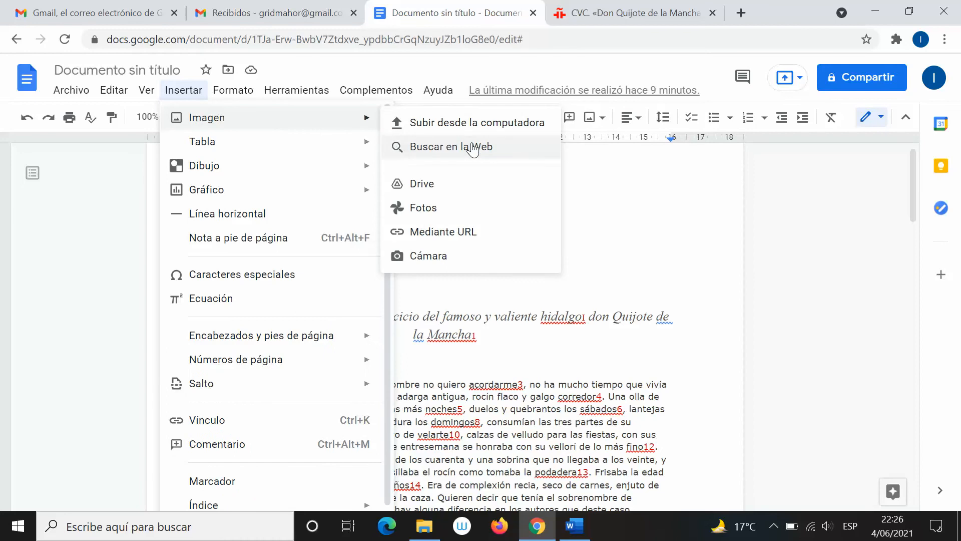
click(450, 146)
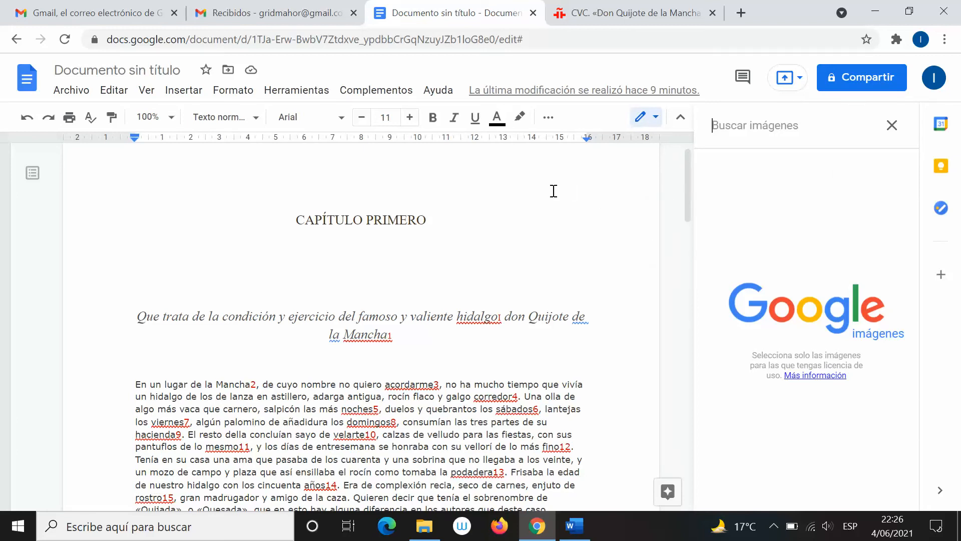
text(don qui)
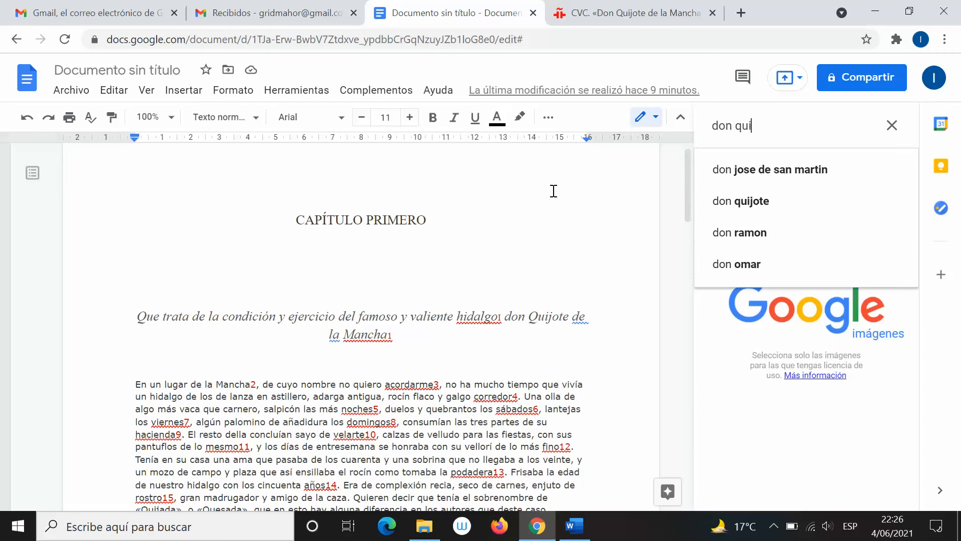
text(jote)
key(Return)
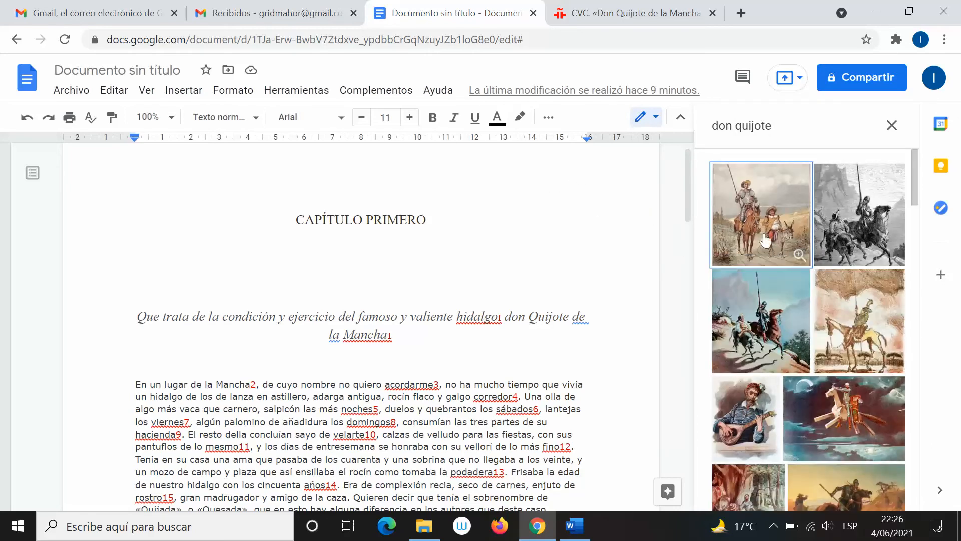
click(787, 227)
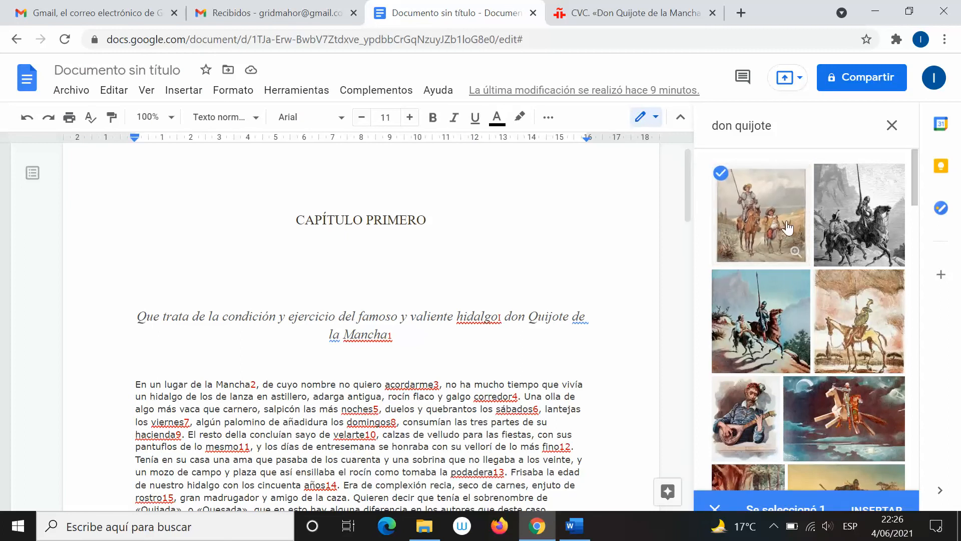
click(860, 495)
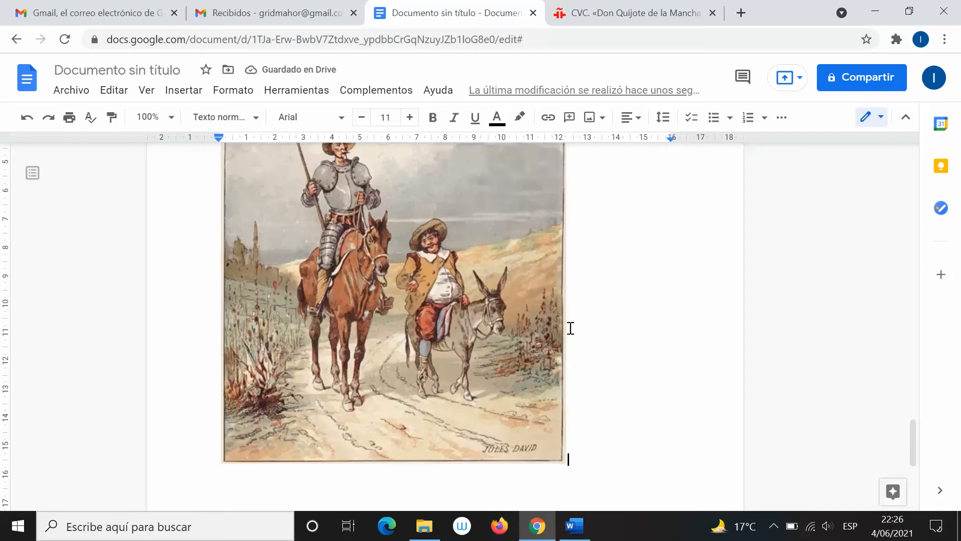
Shrink the inserted Don Quijote illustration to about half its width
click(477, 306)
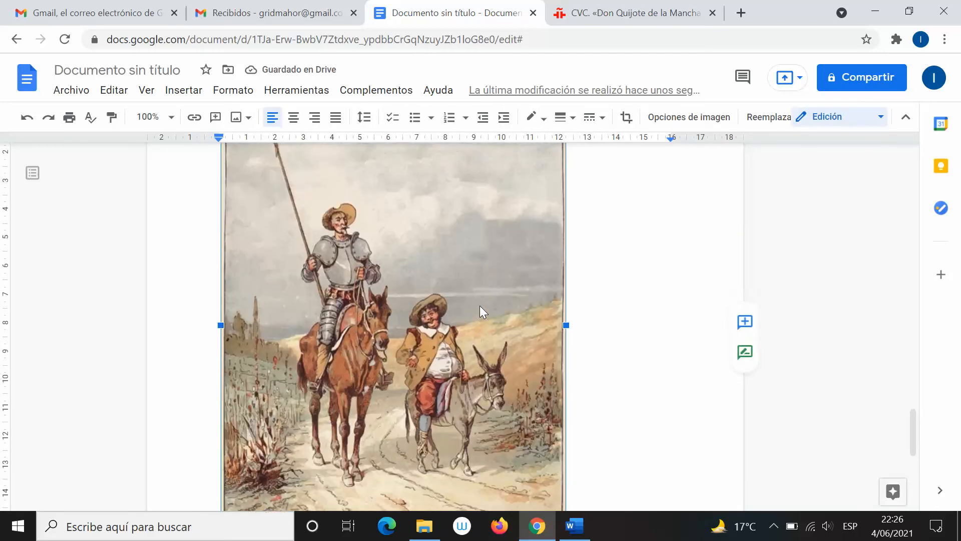
scroll(480, 306, up, 5)
scroll(479, 305, down, 5)
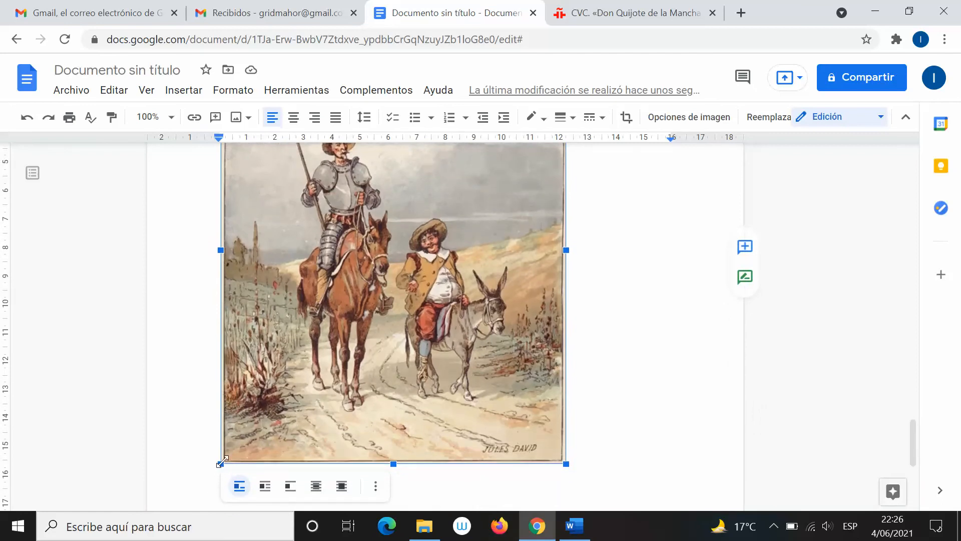
drag(221, 462, 518, 300)
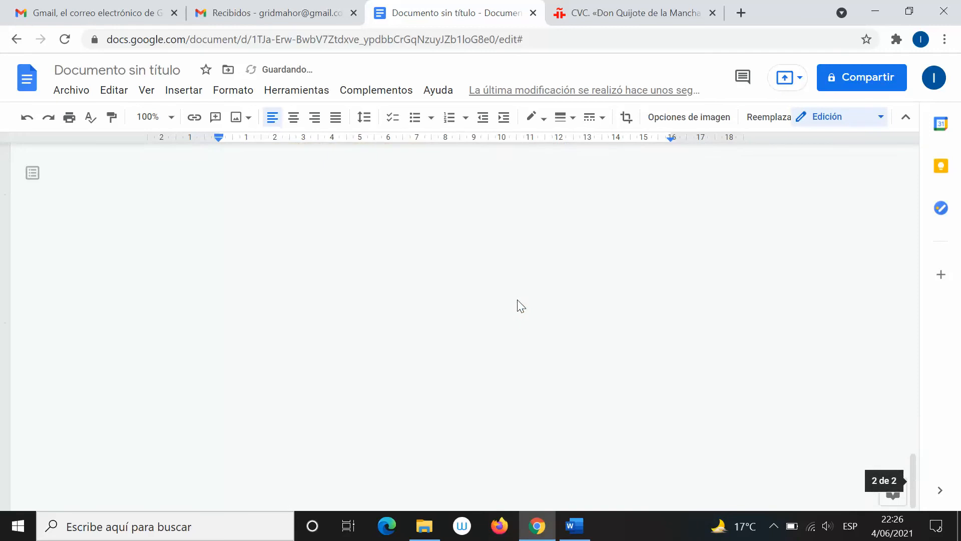
scroll(519, 299, down, 2)
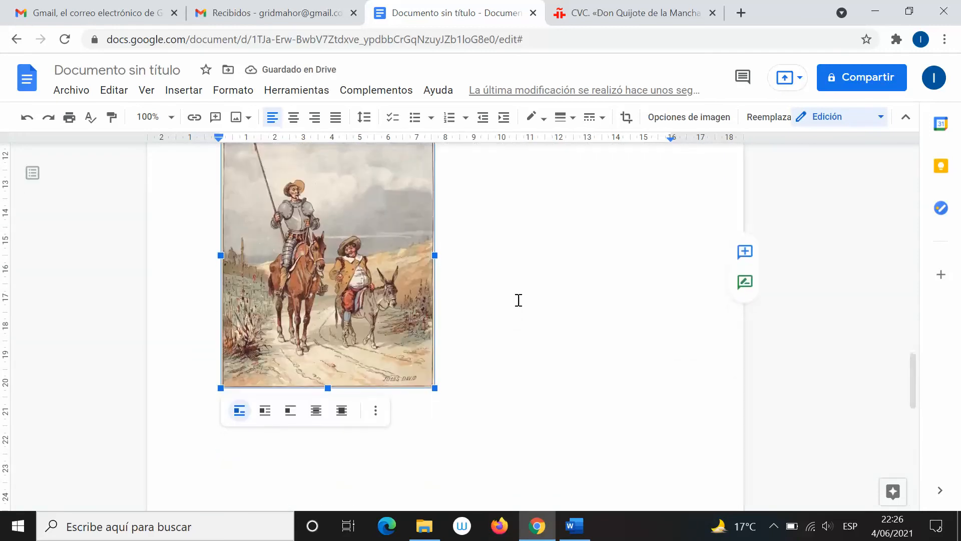
click(501, 280)
scroll(502, 279, up, 3)
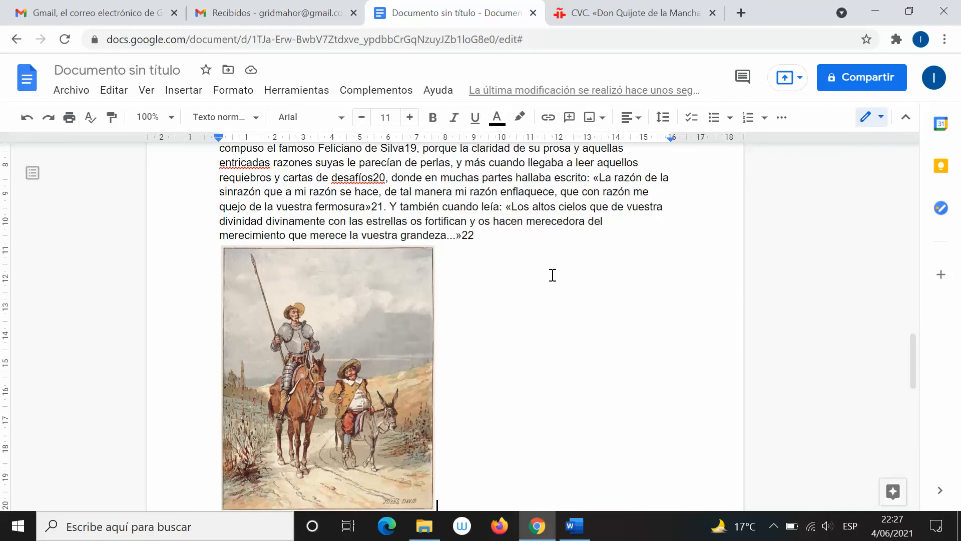
Insert a 4×4 table below the image in Google Docs
click(183, 95)
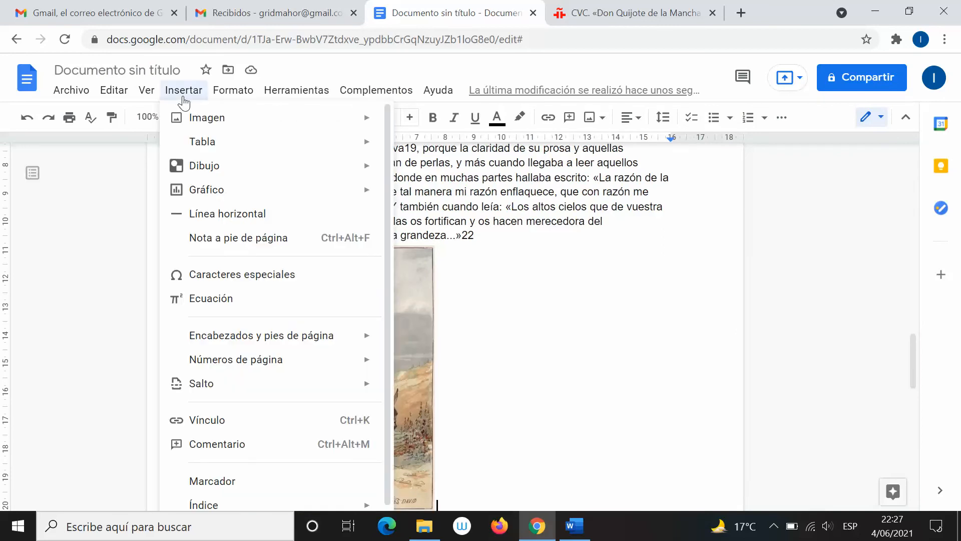
mouse_move(225, 142)
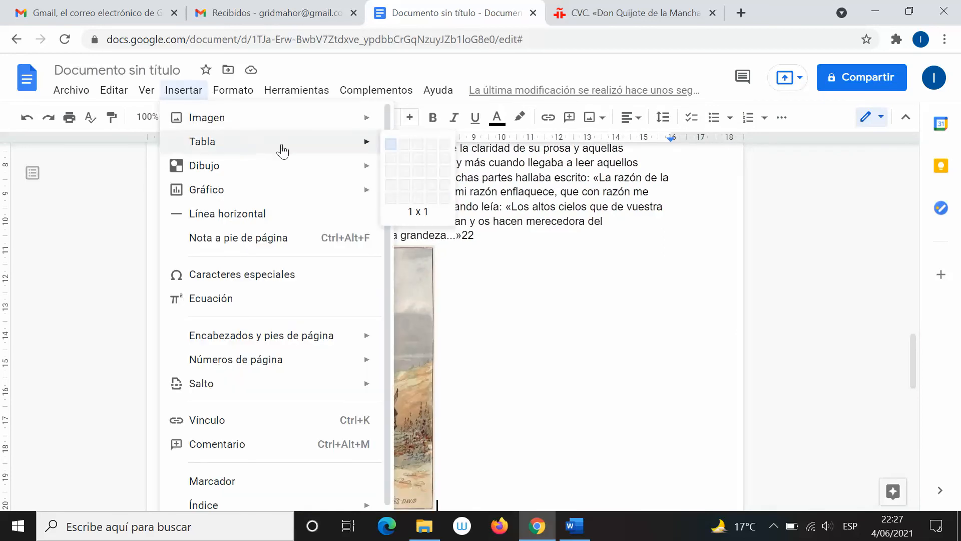
click(431, 183)
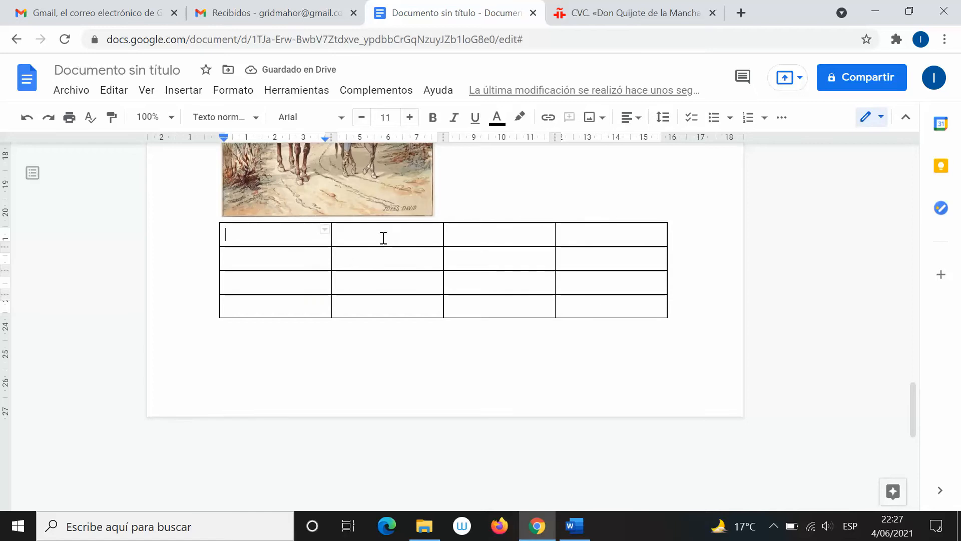
In Word, clear the formatting of the whole chapter and add an empty line at its end
key(alt+Tab)
key(ctrl+a)
scroll(421, 283, down, 10)
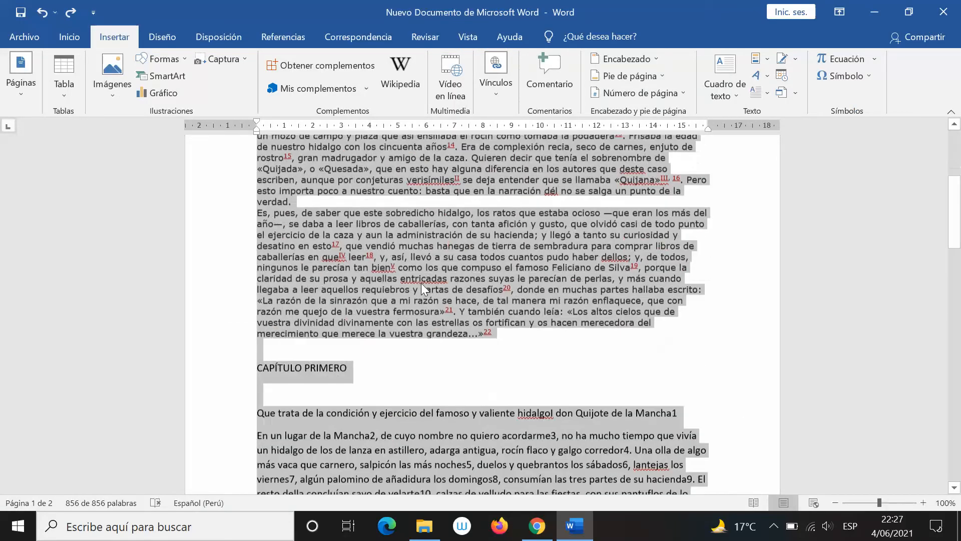
key(ctrl+space)
scroll(422, 283, down, 15)
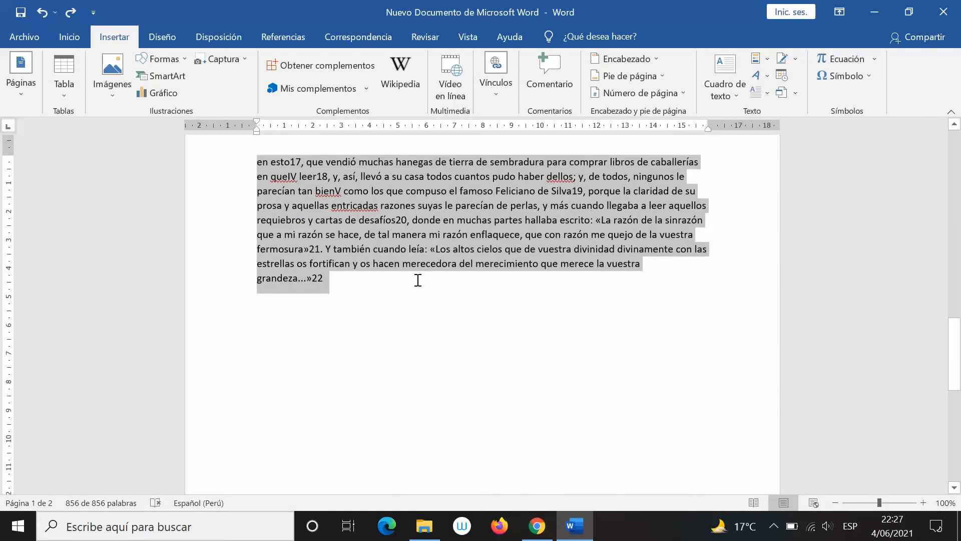
click(415, 278)
key(Return)
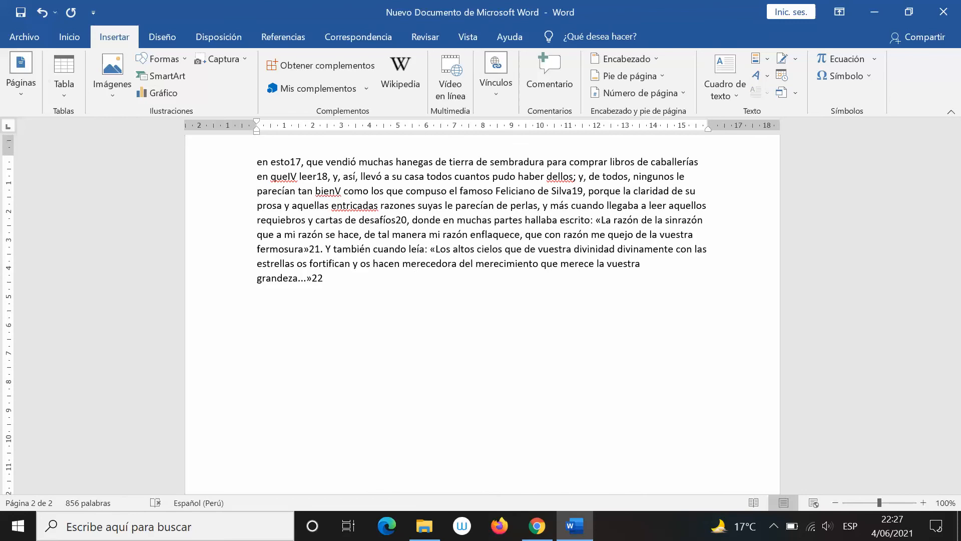
Append a 4×4 table after the chapter in Word, then return to Google Docs
click(64, 86)
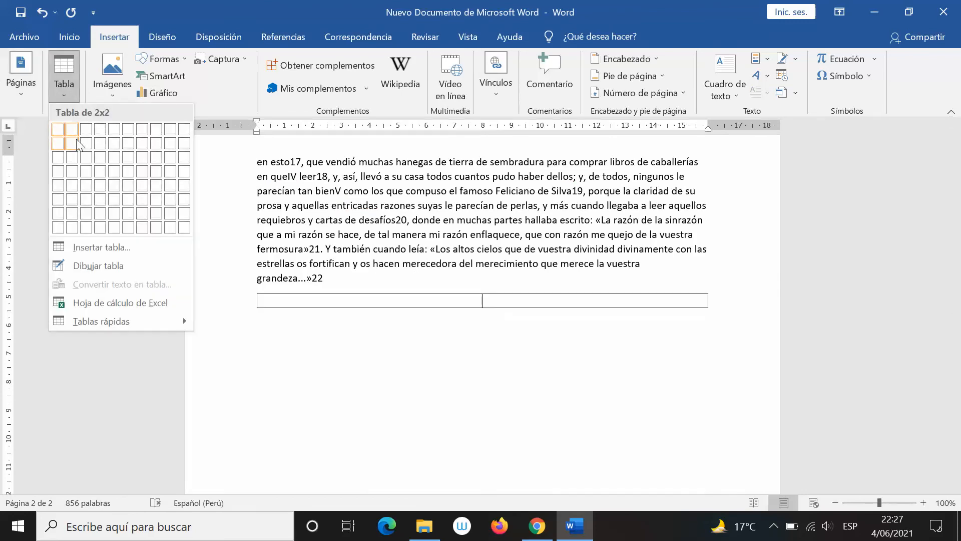
click(100, 171)
key(alt+Tab)
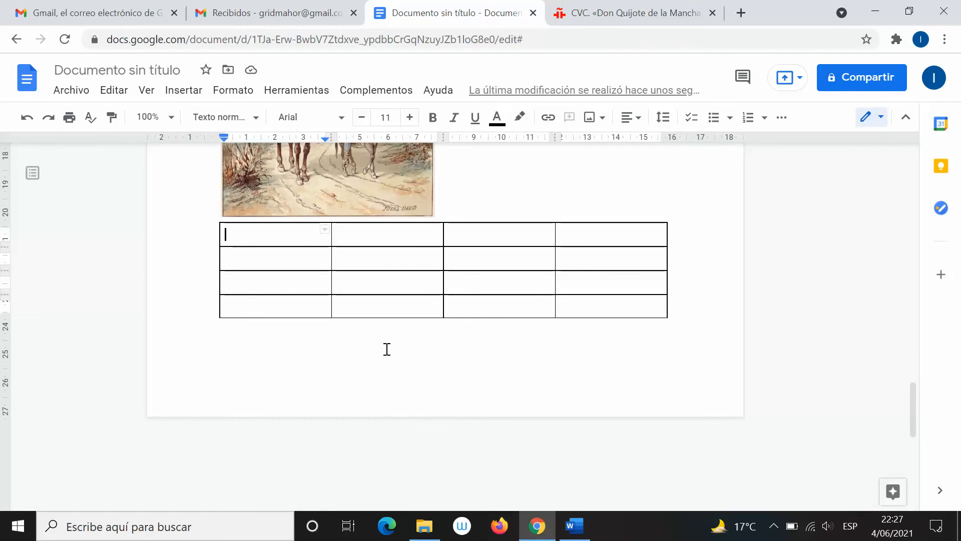
scroll(414, 308, up, 3)
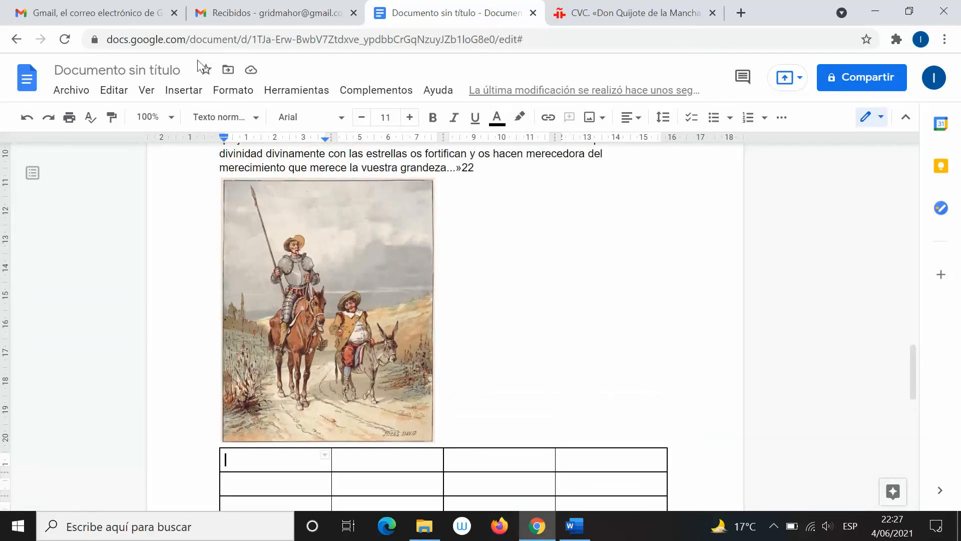
click(184, 90)
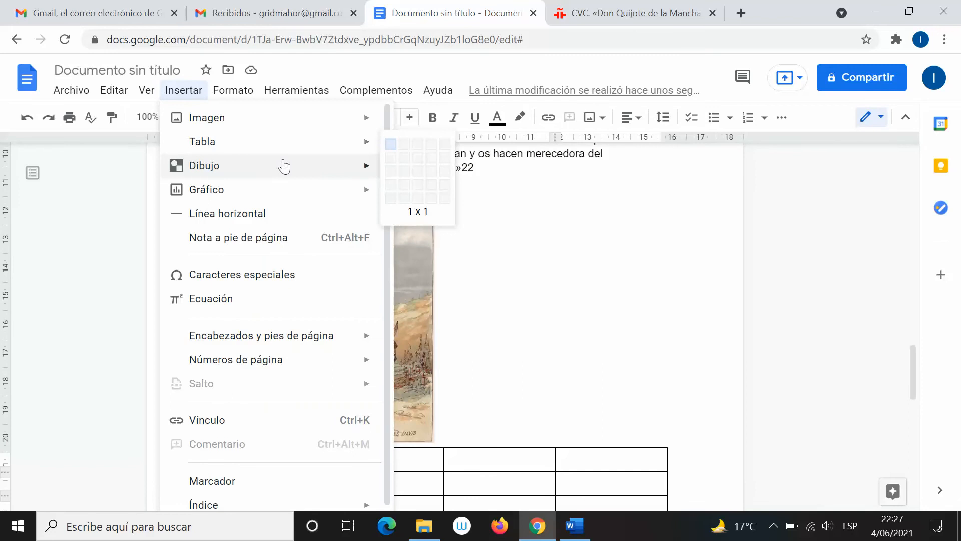
View Google Docs' Dibujo insertion options, then open Word's Formas shapes gallery
mouse_move(284, 166)
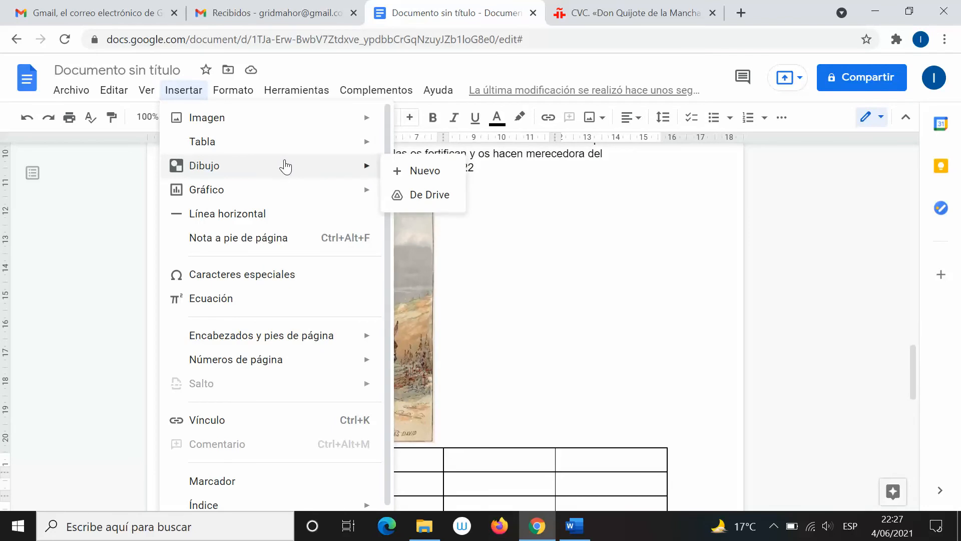
key(alt+Tab)
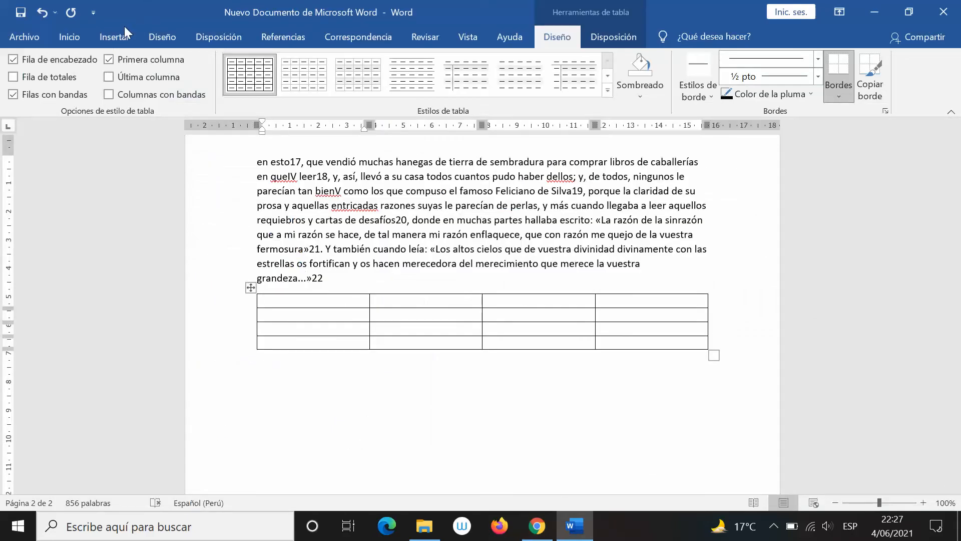
click(116, 38)
click(163, 59)
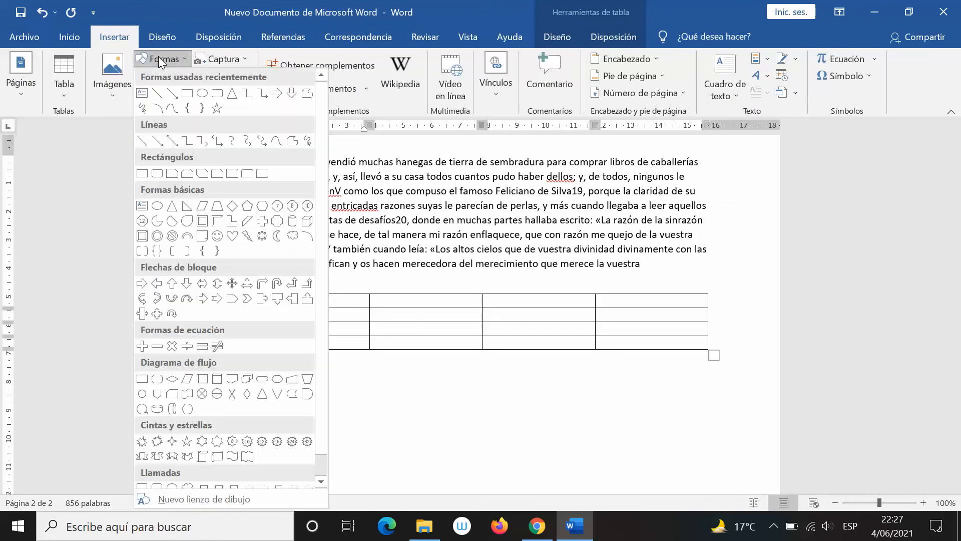
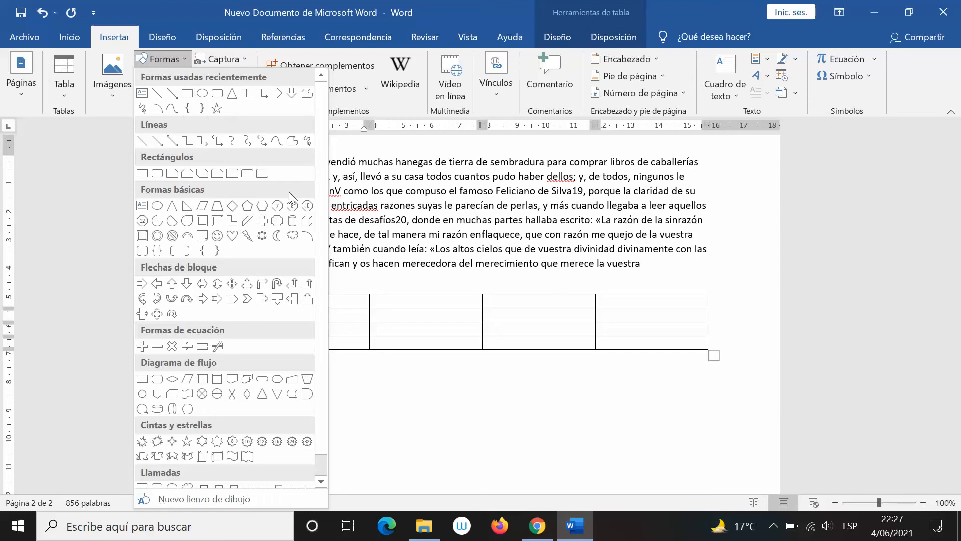
Draw a blue rectangle below the table and a right-pointing arrow line beside it
click(189, 95)
drag(299, 375, 413, 410)
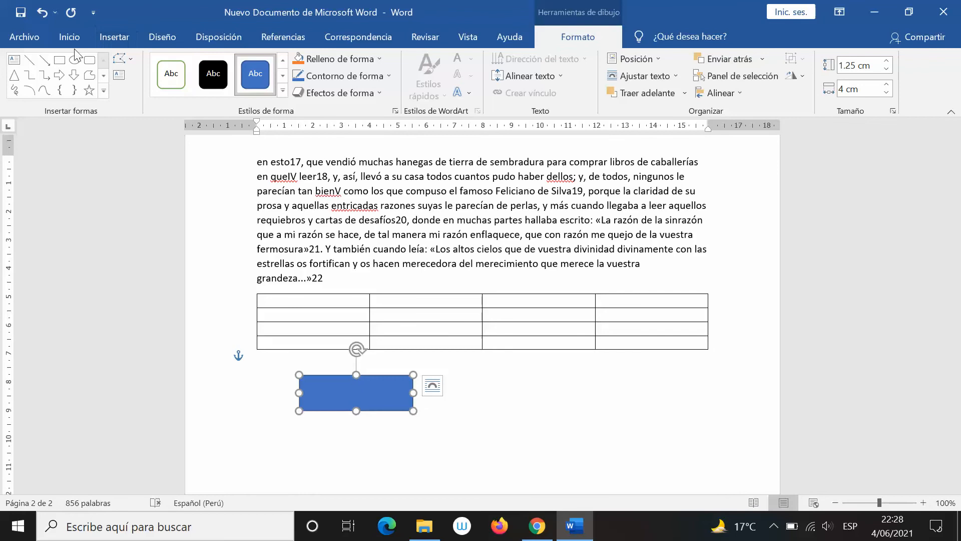
click(45, 62)
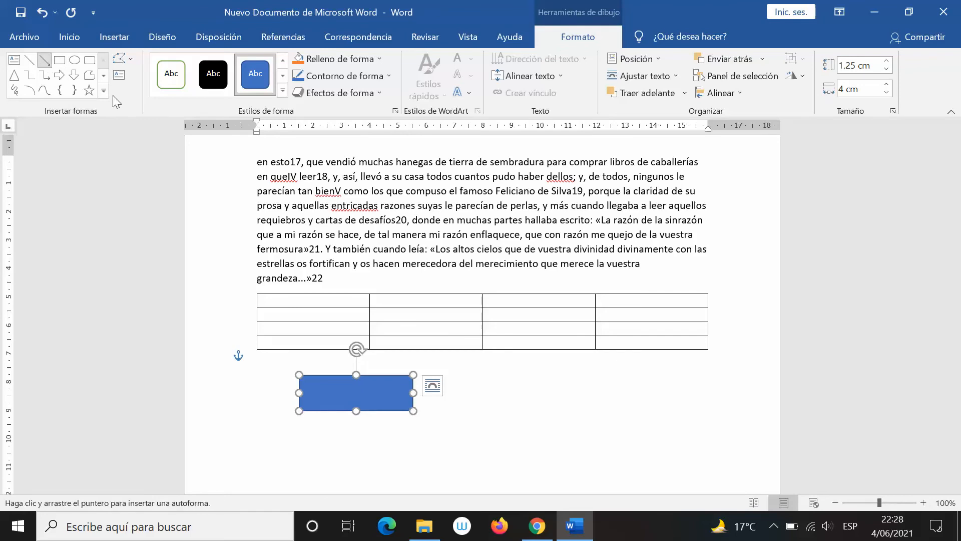
mouse_move(463, 396)
mouse_down()
mouse_move(538, 388)
mouse_move(587, 397)
mouse_up()
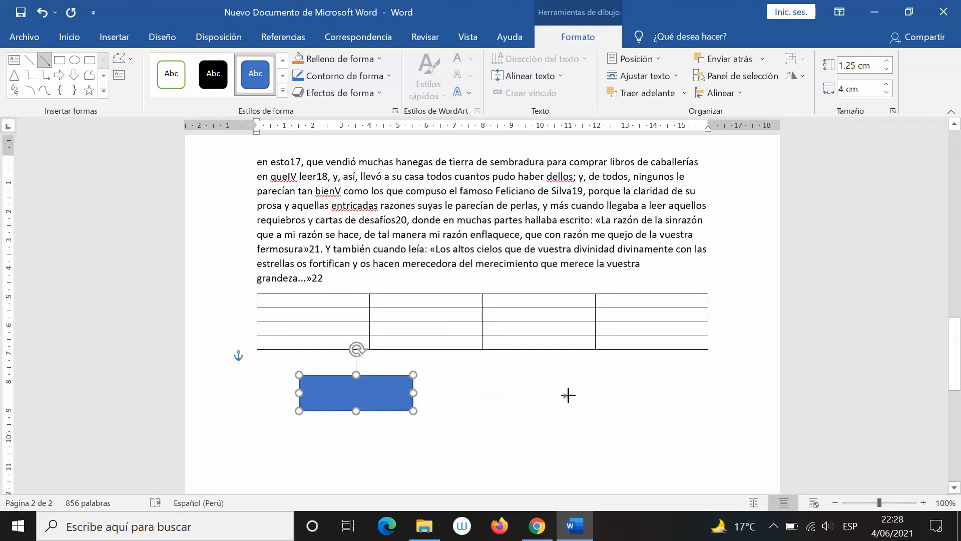
drag(568, 395, 567, 395)
click(638, 427)
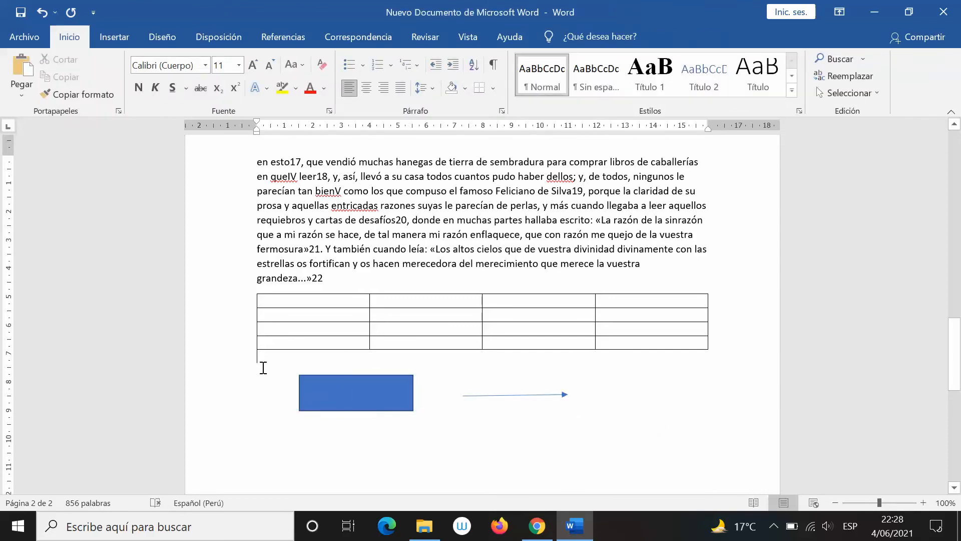
Nudge the rectangle and arrow slightly right with the arrow key, leaving the rectangle selected
click(344, 390)
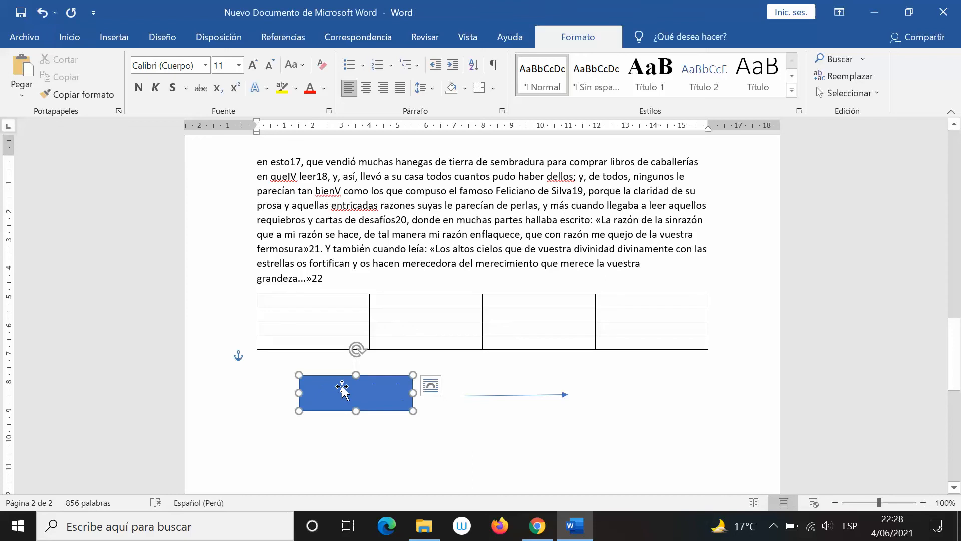
click(491, 396)
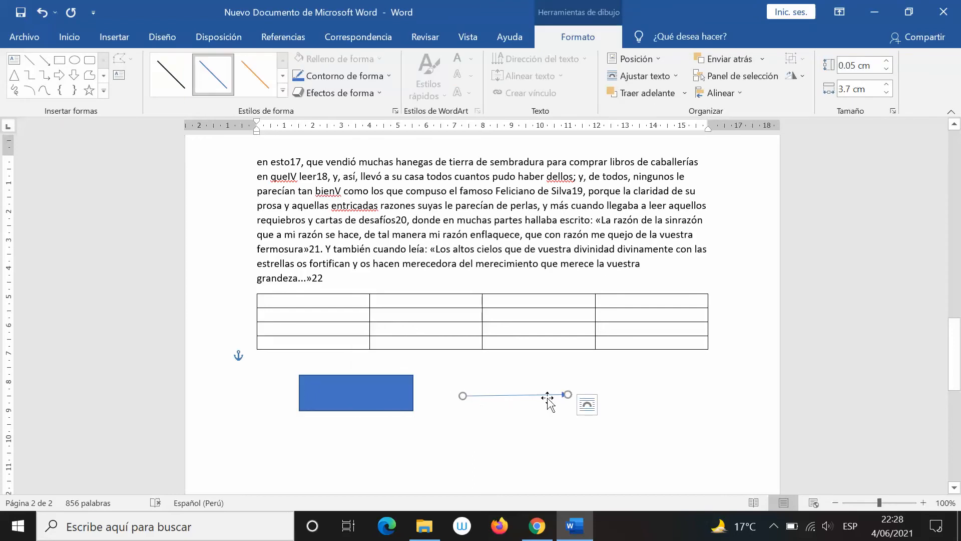
click(367, 398)
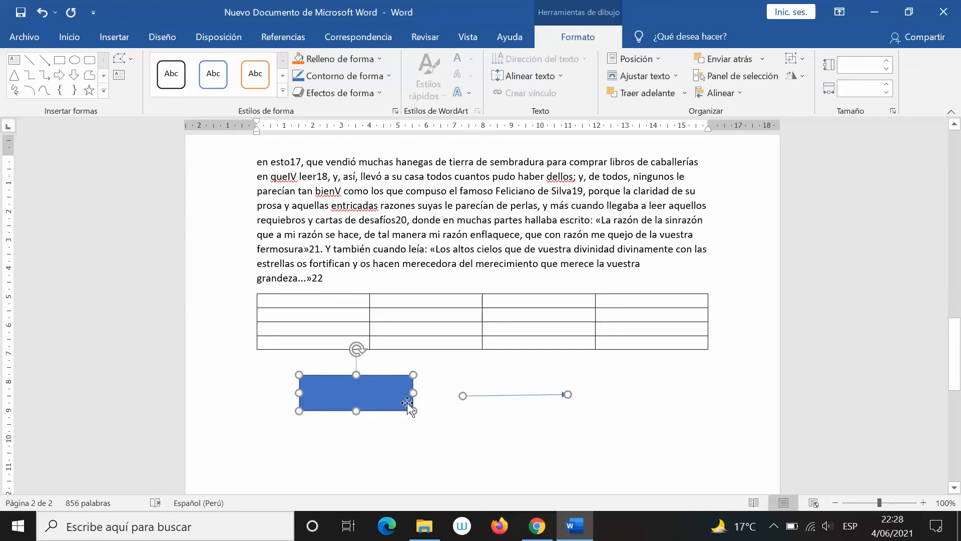
key(Right)
key(Right)
key(Right)
key(Right)
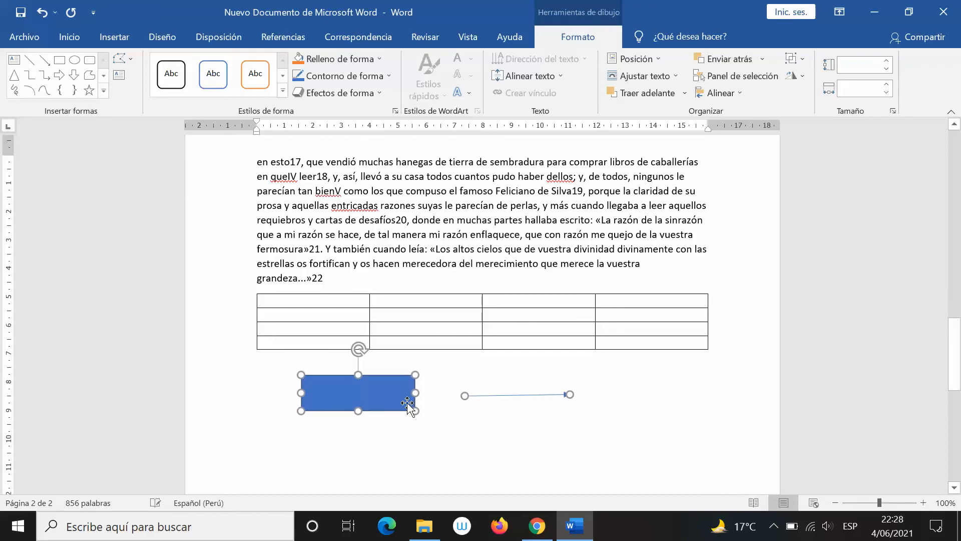
click(239, 379)
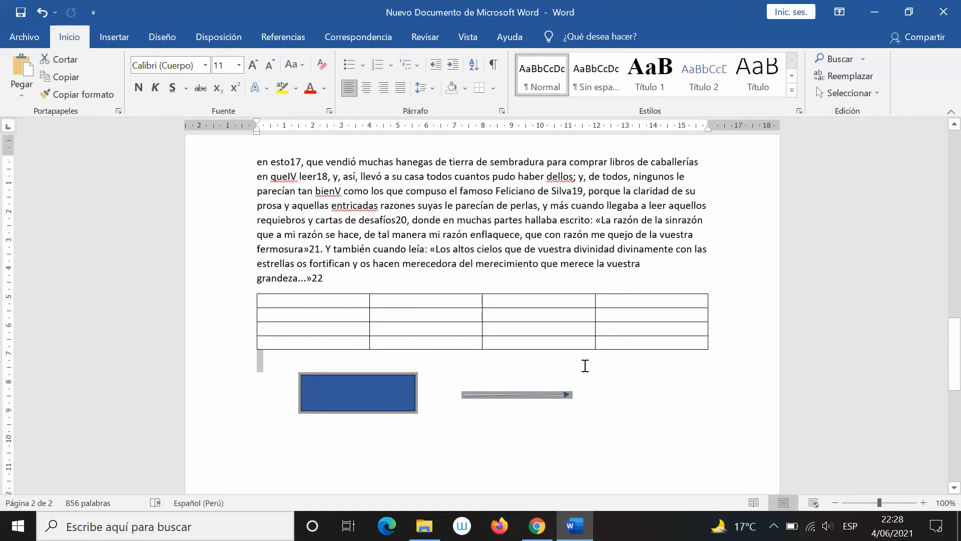
click(629, 391)
click(365, 397)
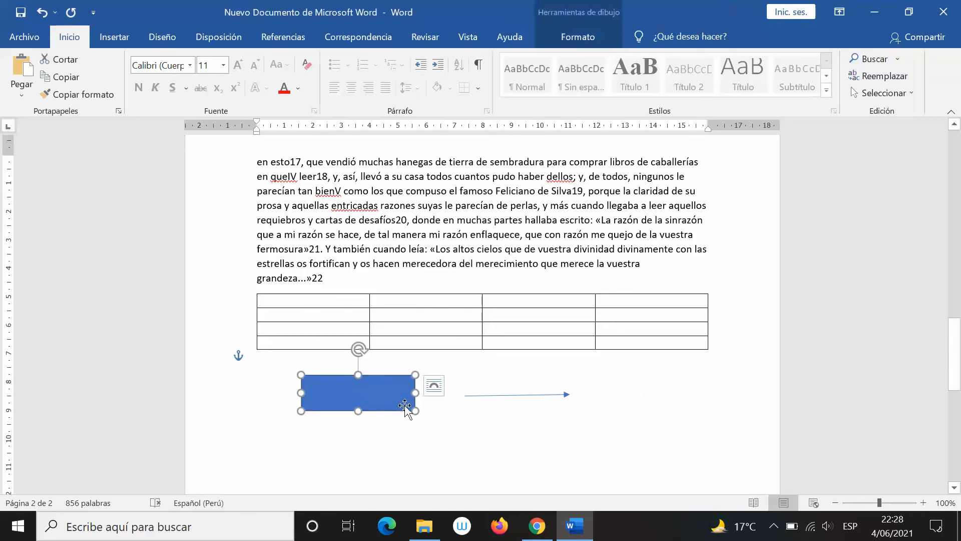
Group the rectangle and arrow, shift the group slightly right, then return to Google Docs
shift+click(486, 395)
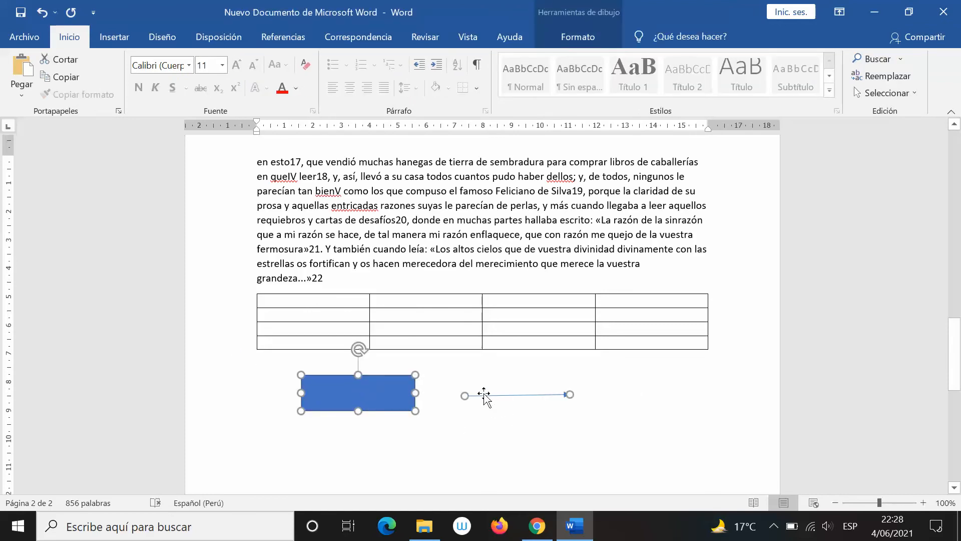
right_click(484, 394)
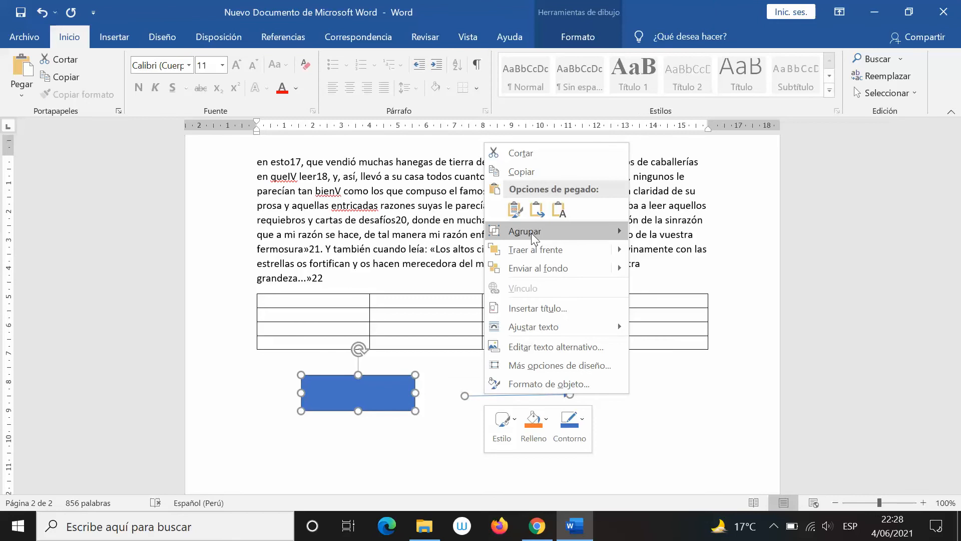
mouse_move(534, 233)
click(636, 228)
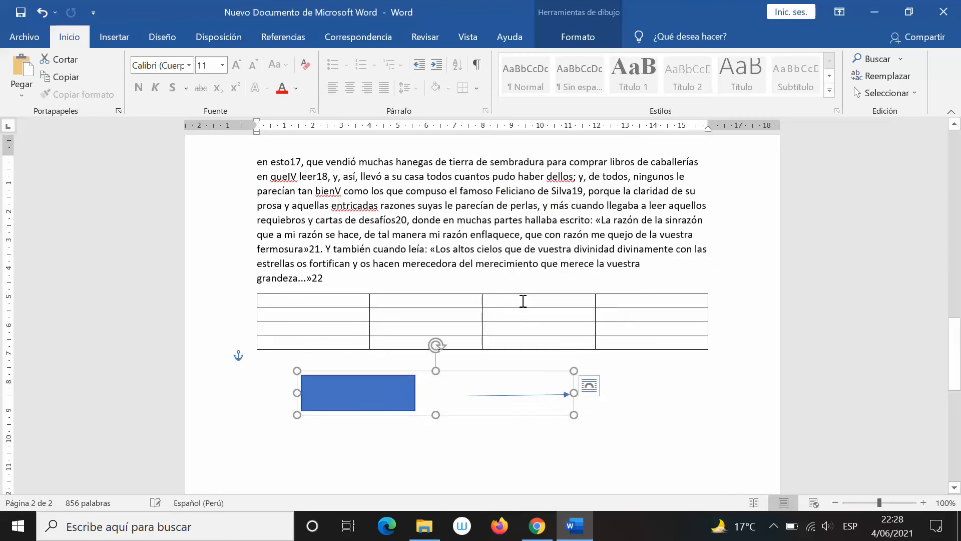
drag(401, 394, 447, 400)
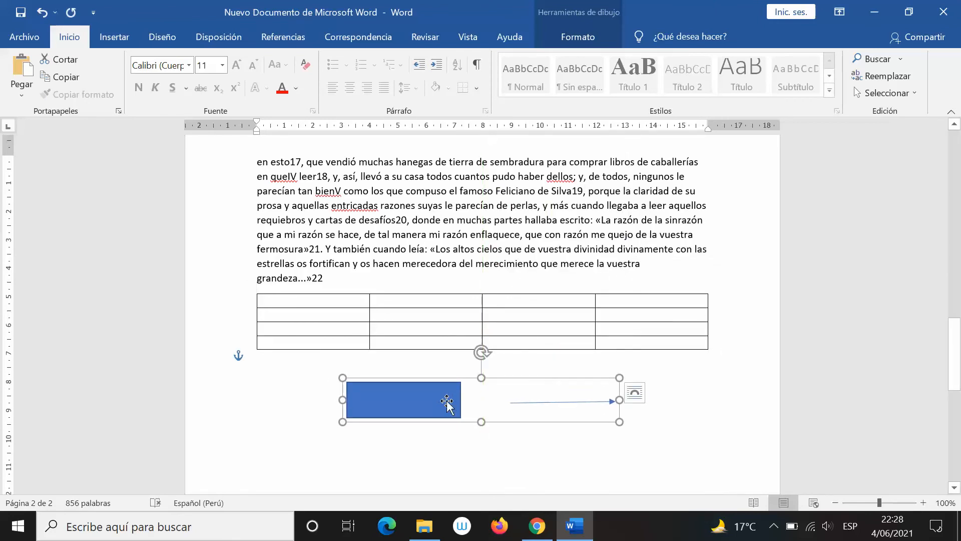
key(alt+Tab)
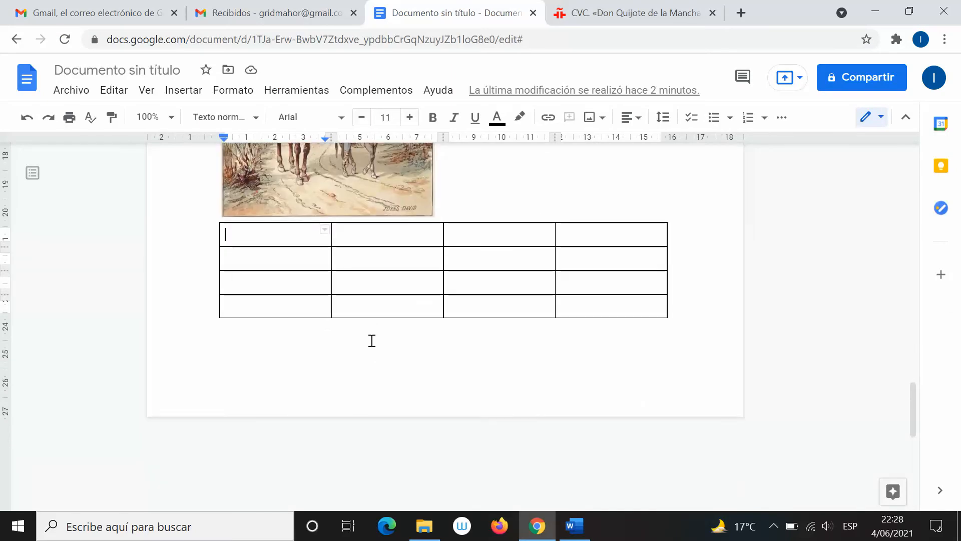
Insert a page break on the line after the table with Ctrl+Enter
click(698, 297)
key(Down)
key(ctrl+Return)
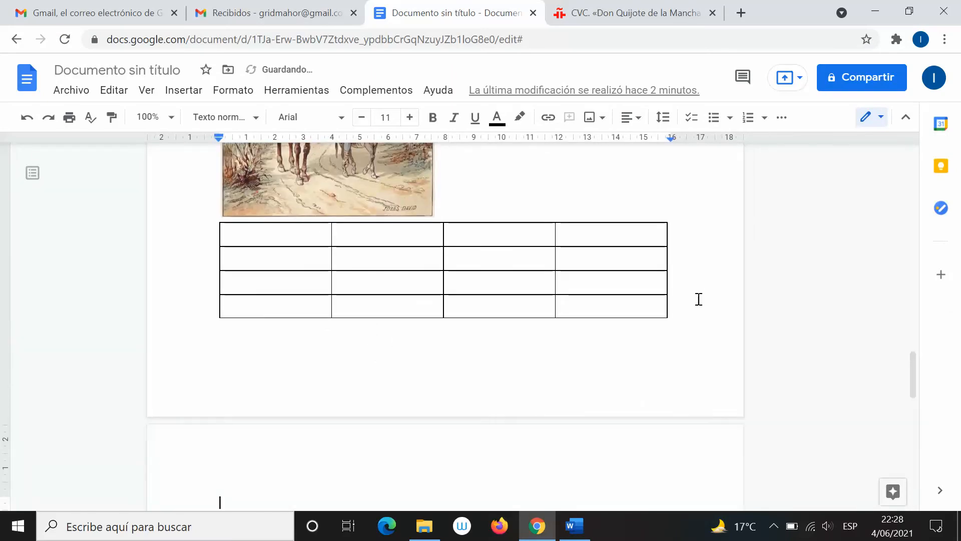
scroll(500, 247, down, 4)
Start a new drawing from Insertar > Dibujo > Nuevo
click(172, 97)
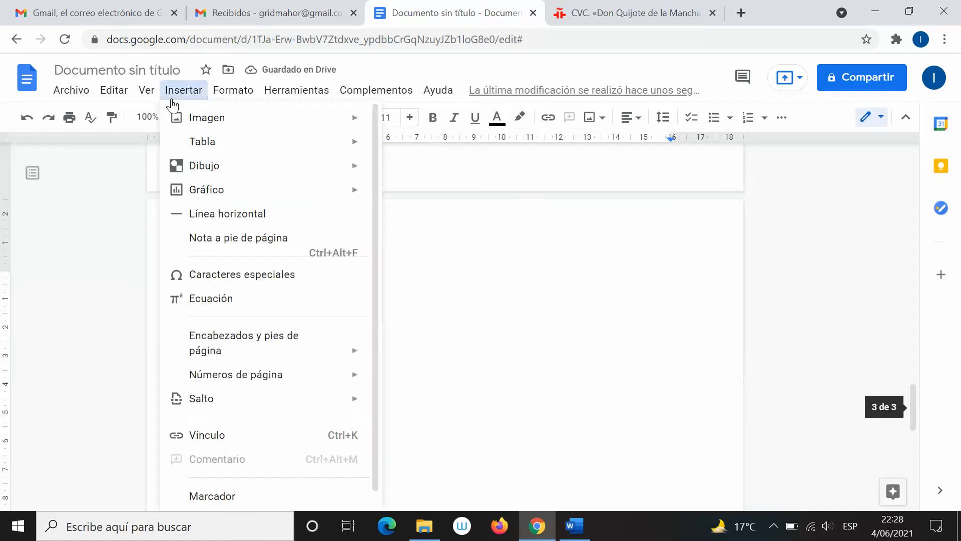
mouse_move(281, 172)
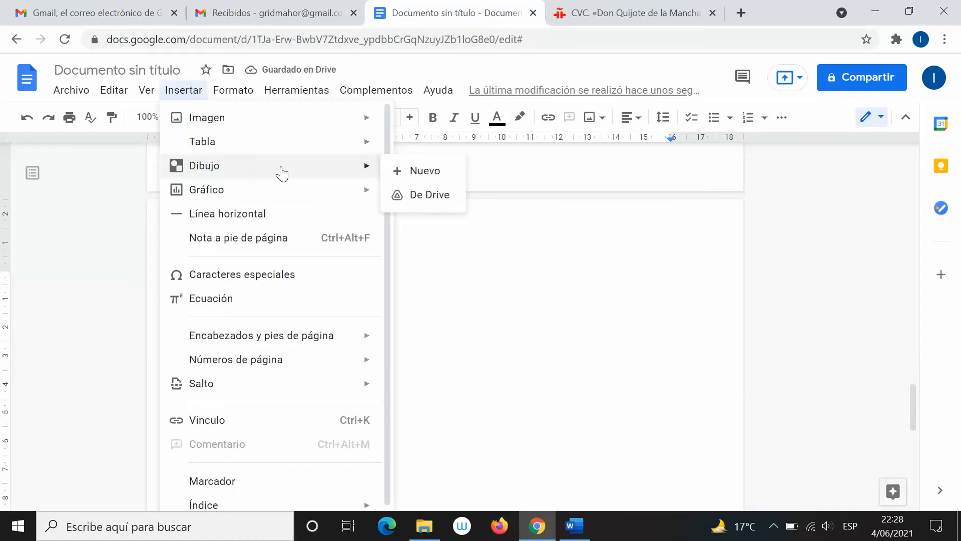
click(403, 172)
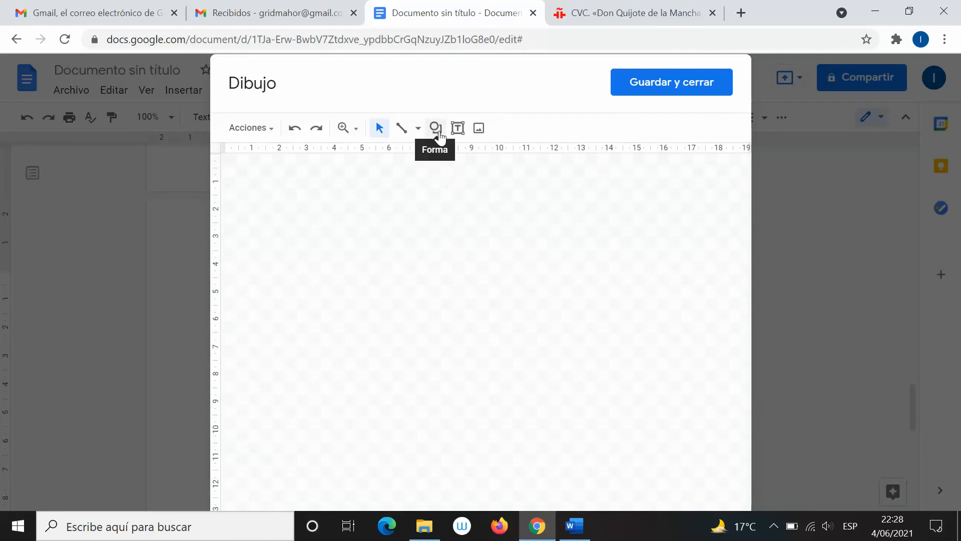
Draw a rectangle and a horizontal line on the drawing canvas
click(439, 134)
mouse_move(479, 161)
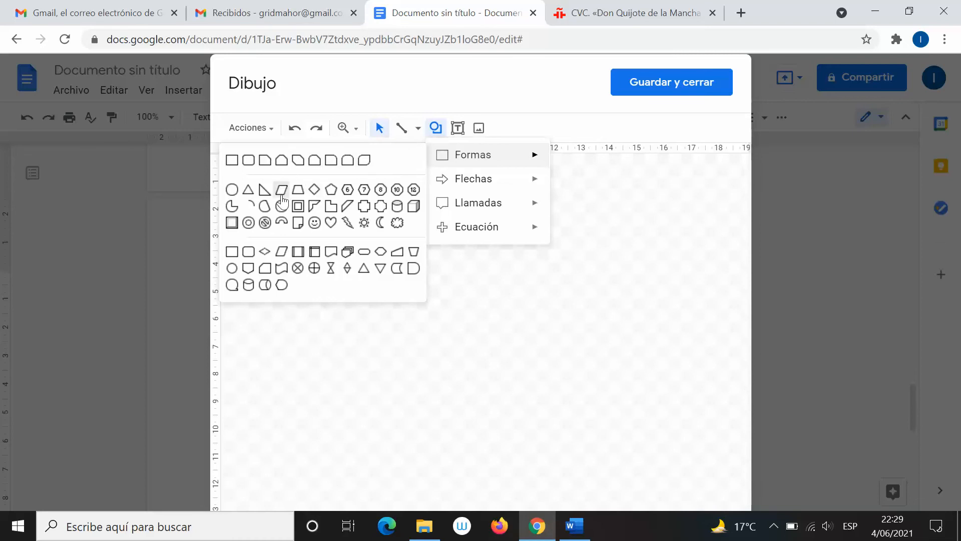
click(233, 161)
drag(279, 242, 445, 317)
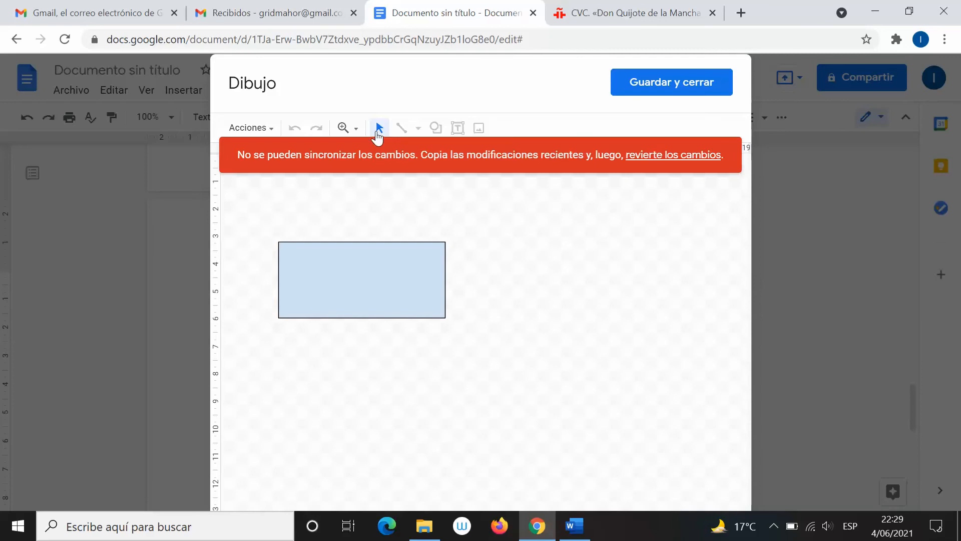
drag(493, 287, 620, 287)
Revert the drawing's unsynced changes from the sync-error banner
click(265, 127)
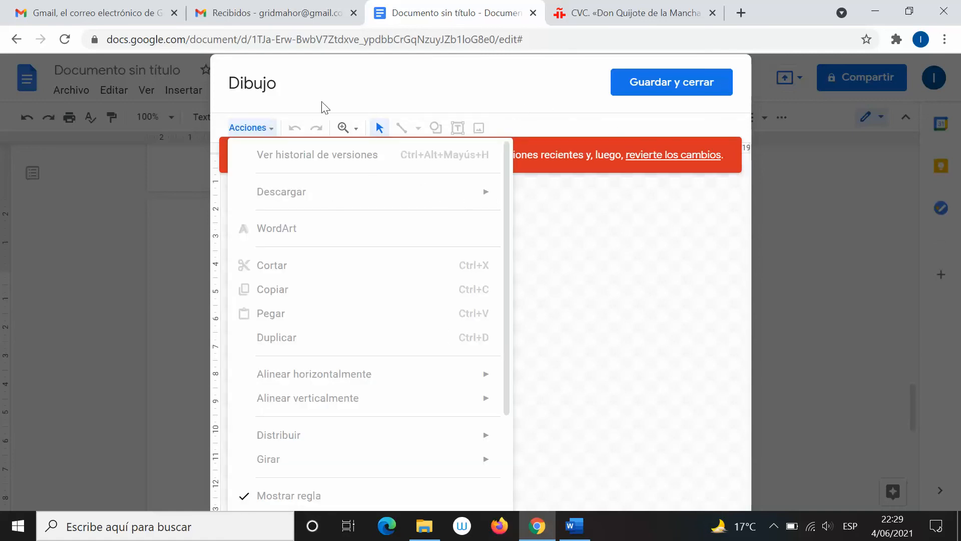
click(576, 279)
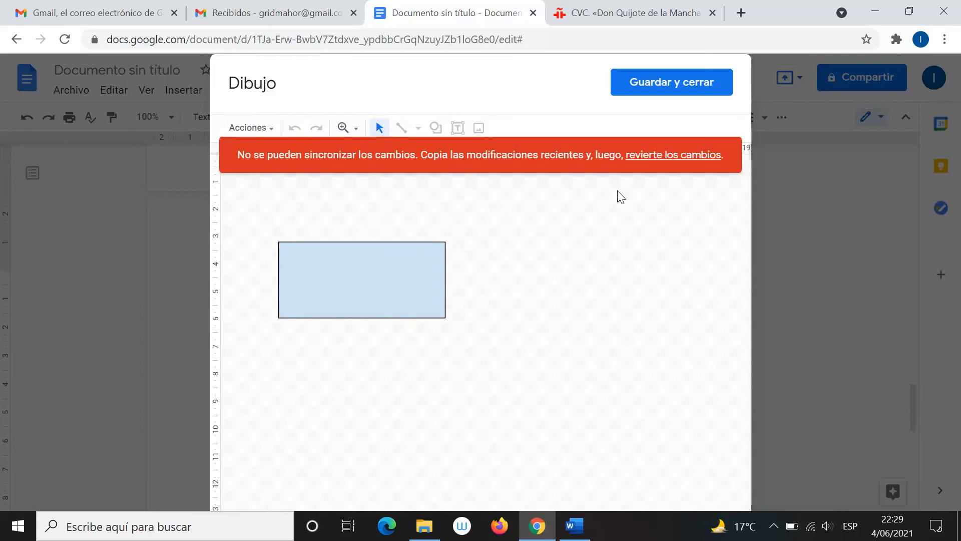
click(658, 156)
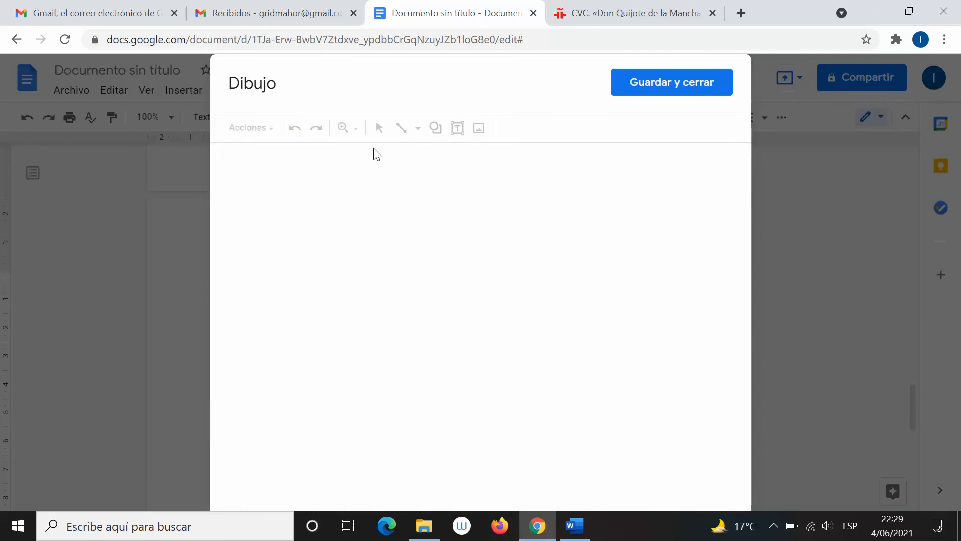
Draw a rectangle near the top of the drawing canvas
click(434, 135)
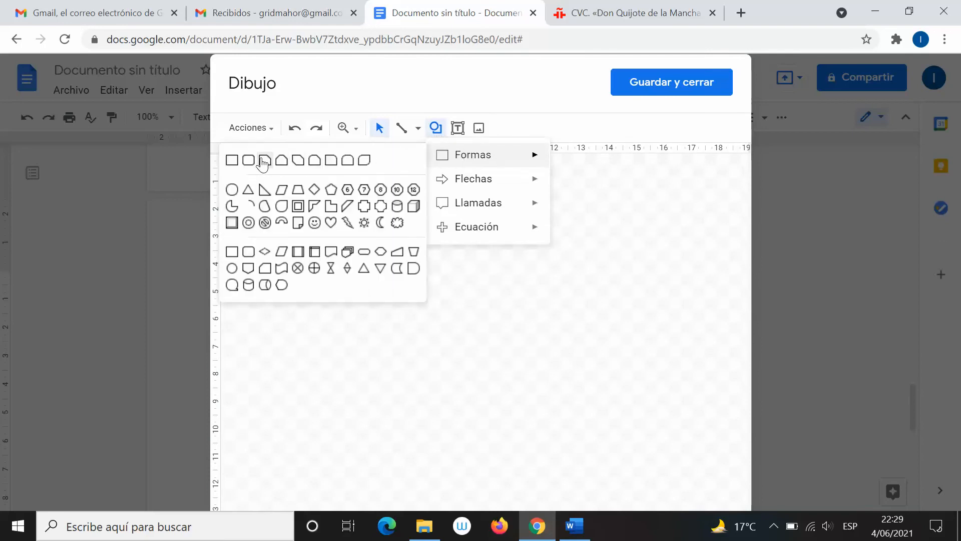
click(231, 160)
drag(279, 205, 430, 245)
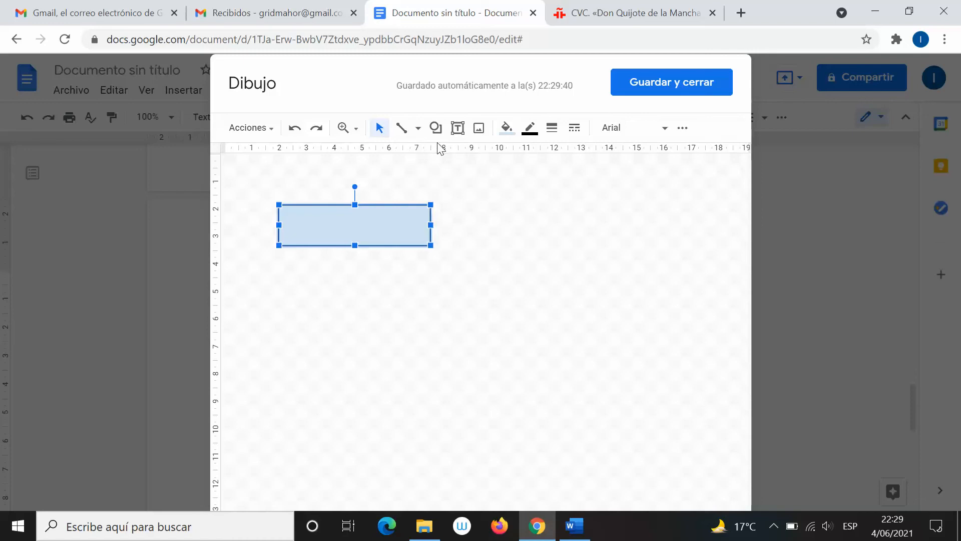
Add a Flecha arrow right of the rectangle and save the drawing into the document
click(435, 128)
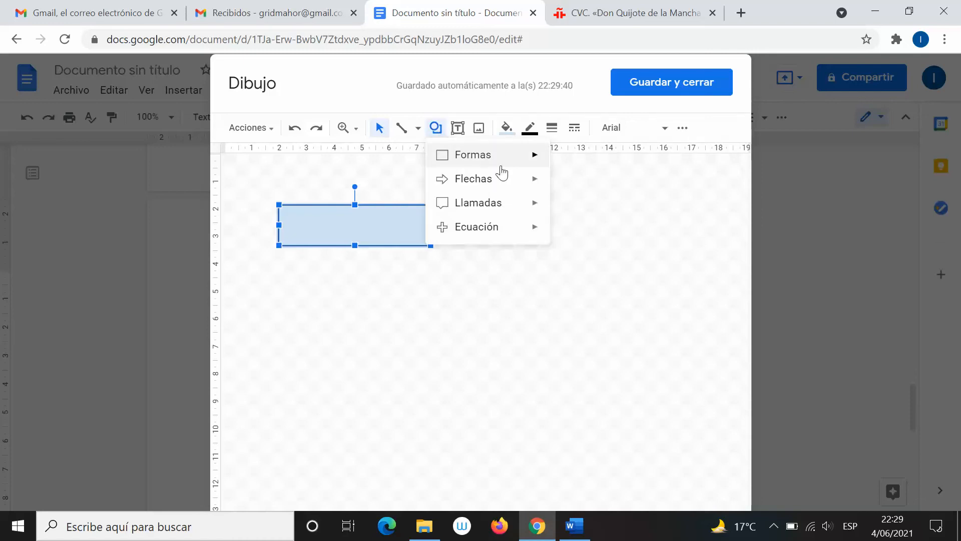
mouse_move(524, 184)
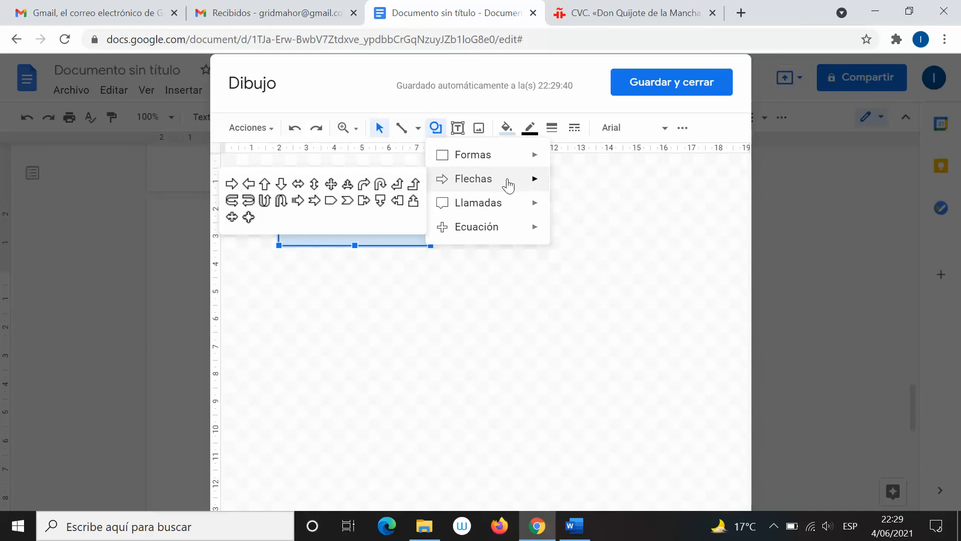
click(418, 128)
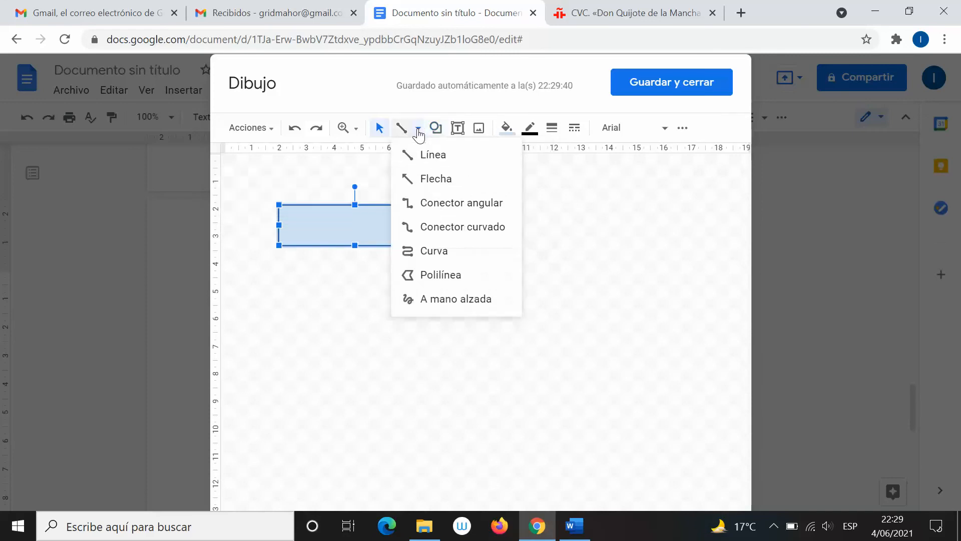
click(450, 177)
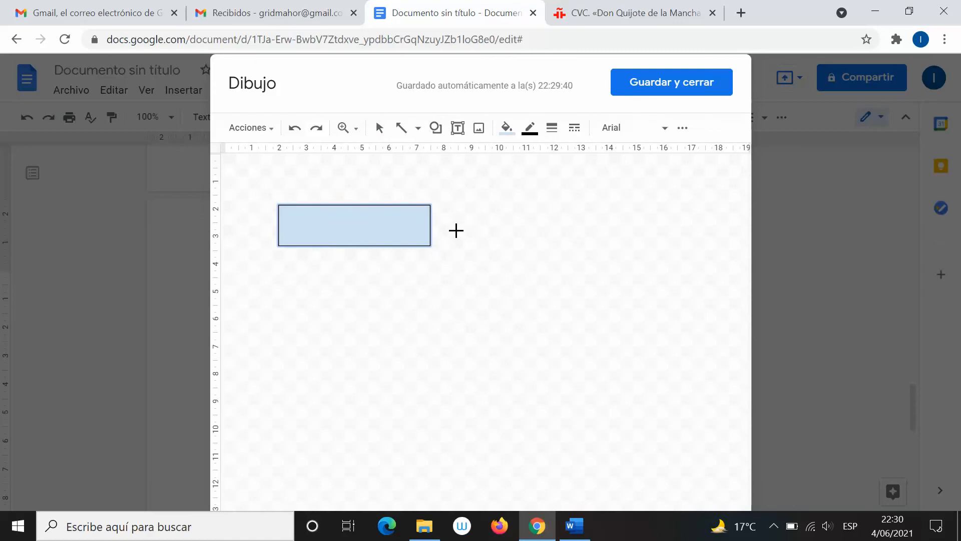
drag(450, 225, 567, 224)
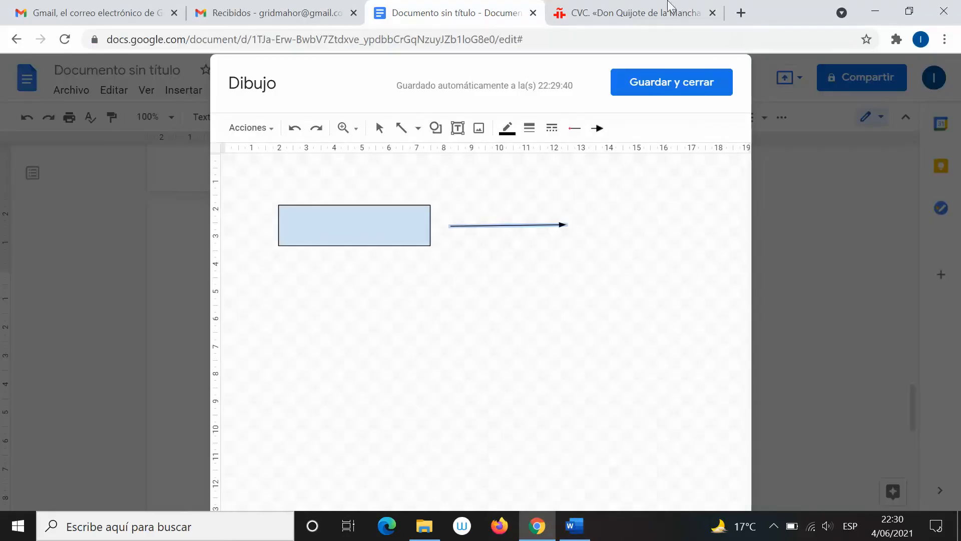
click(640, 89)
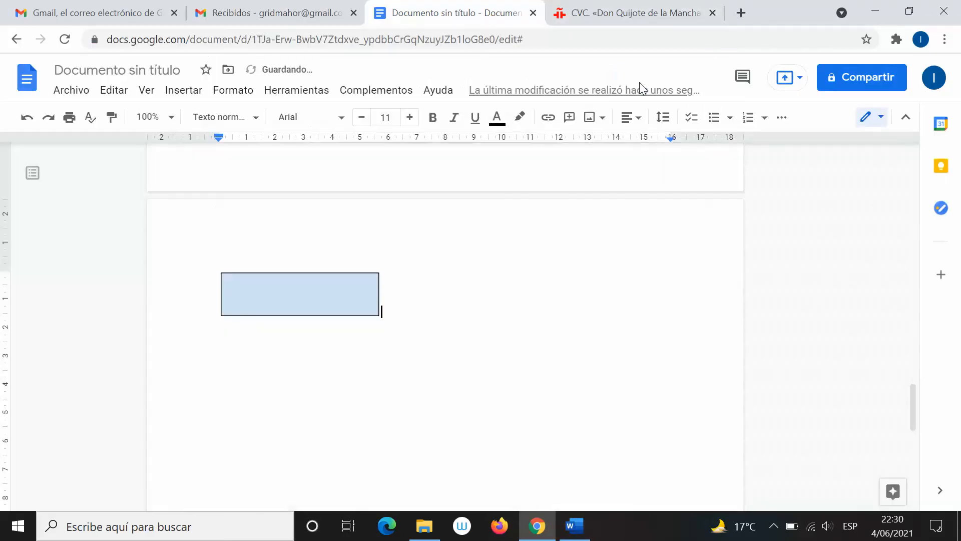
click(345, 300)
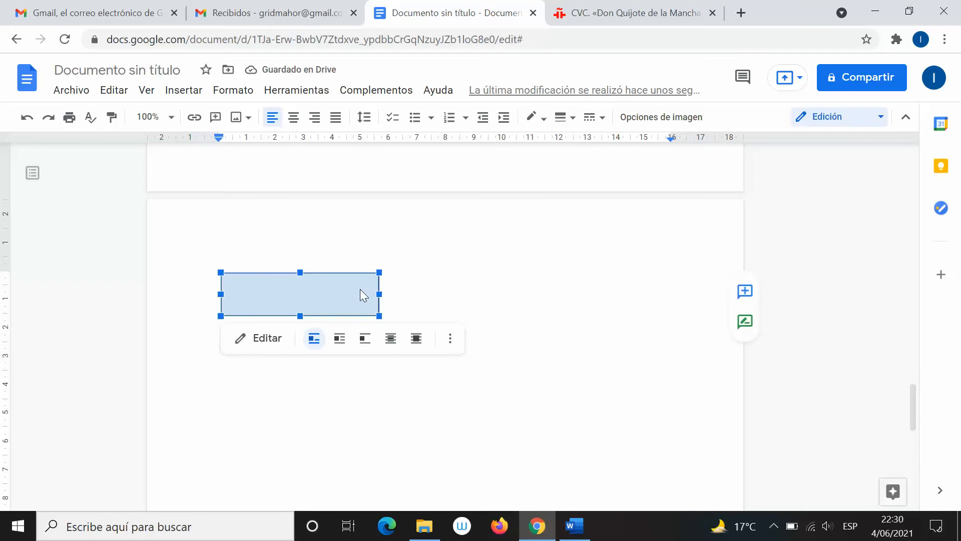
scroll(360, 289, up, 9)
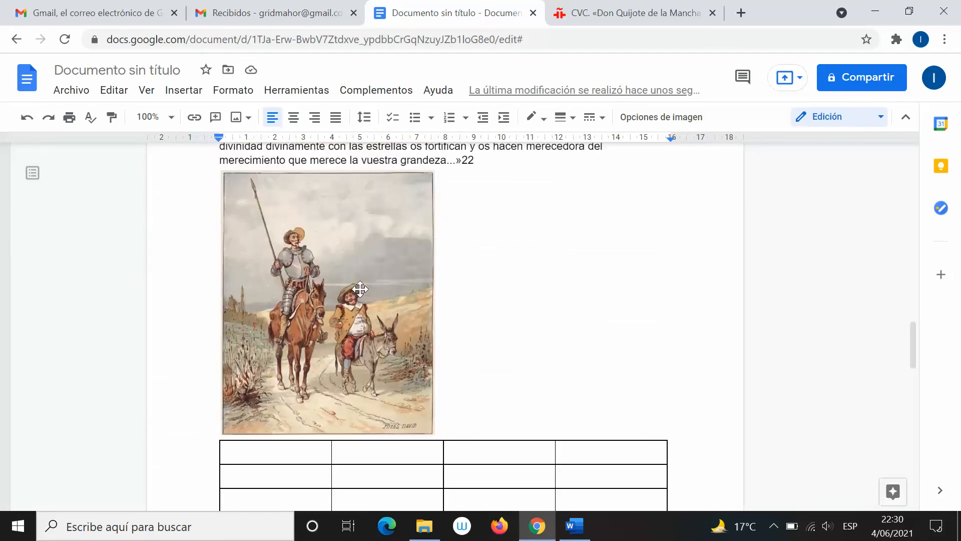
scroll(360, 289, down, 10)
scroll(362, 289, up, 1)
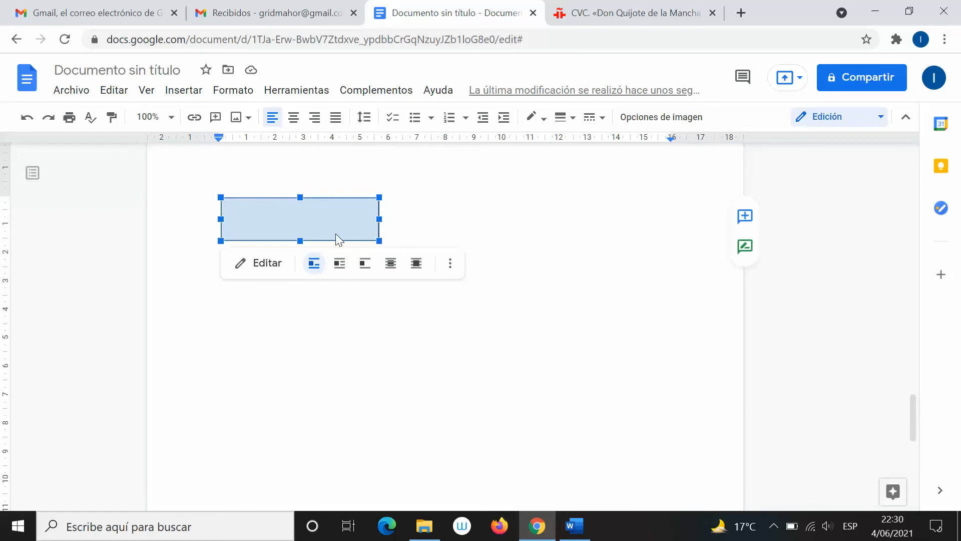
click(269, 263)
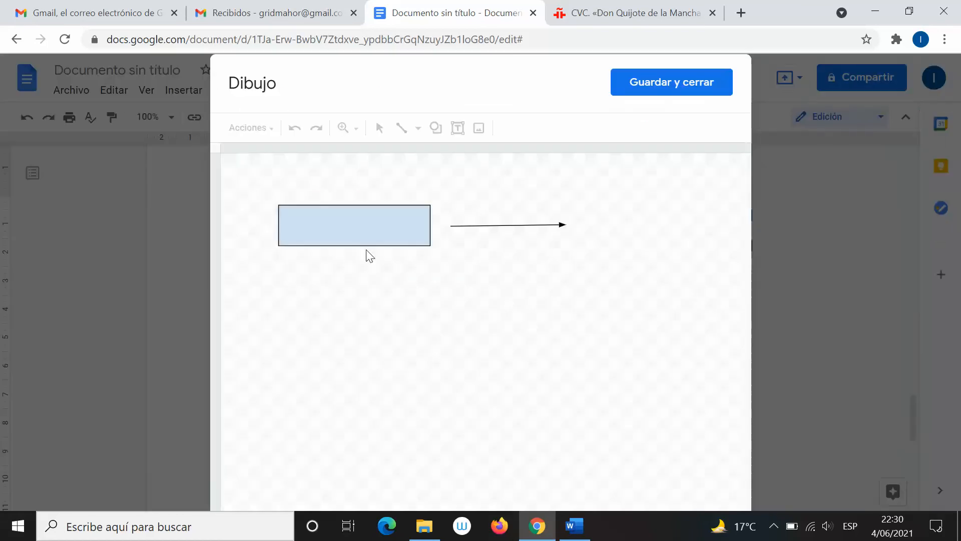
click(533, 226)
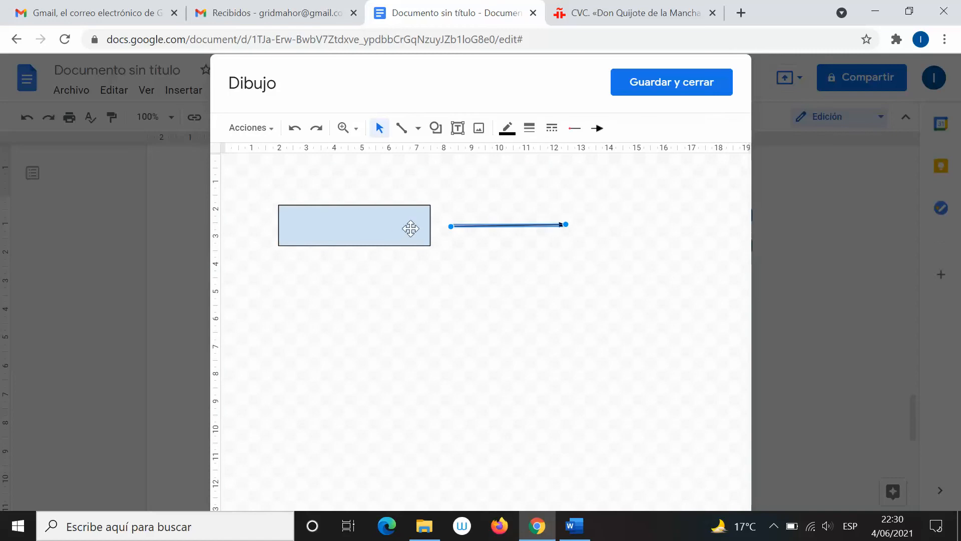
shift+click(394, 216)
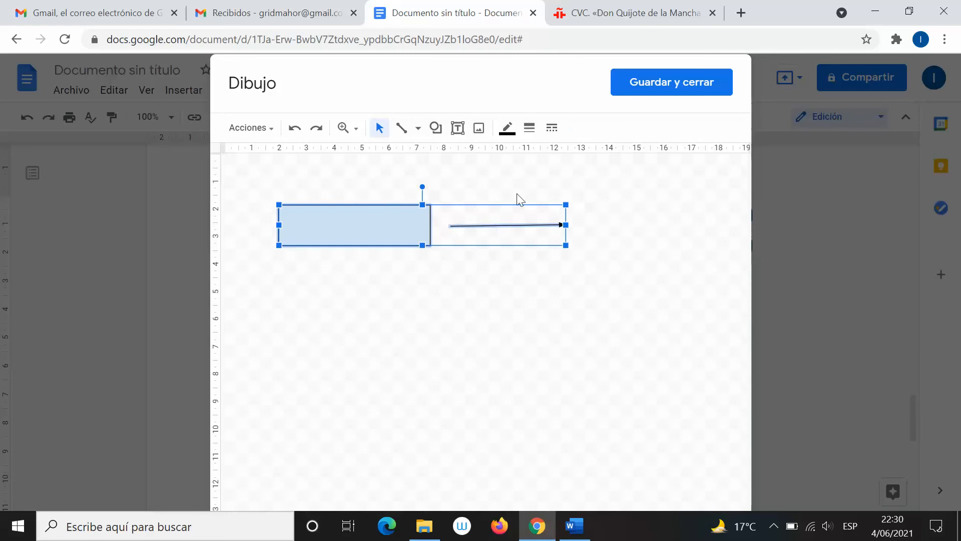
click(667, 88)
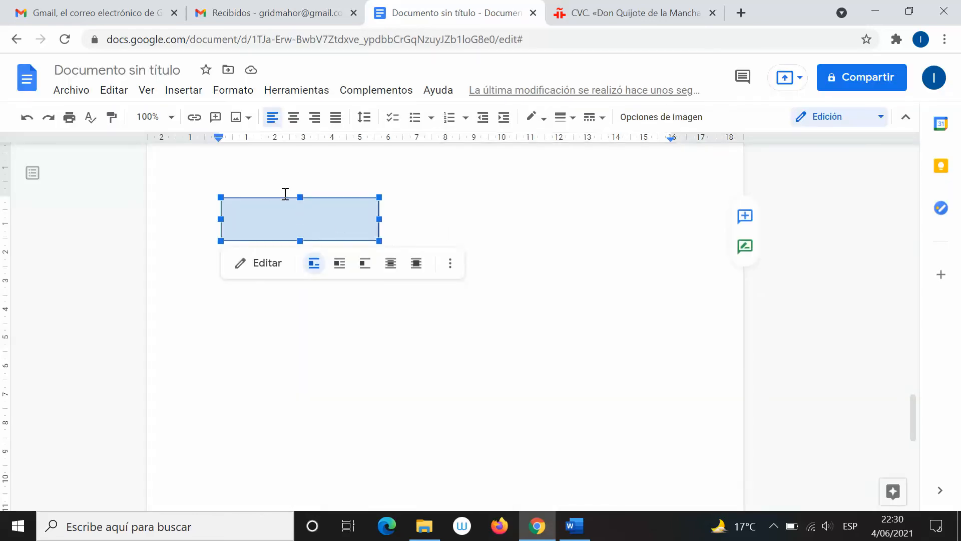
click(293, 117)
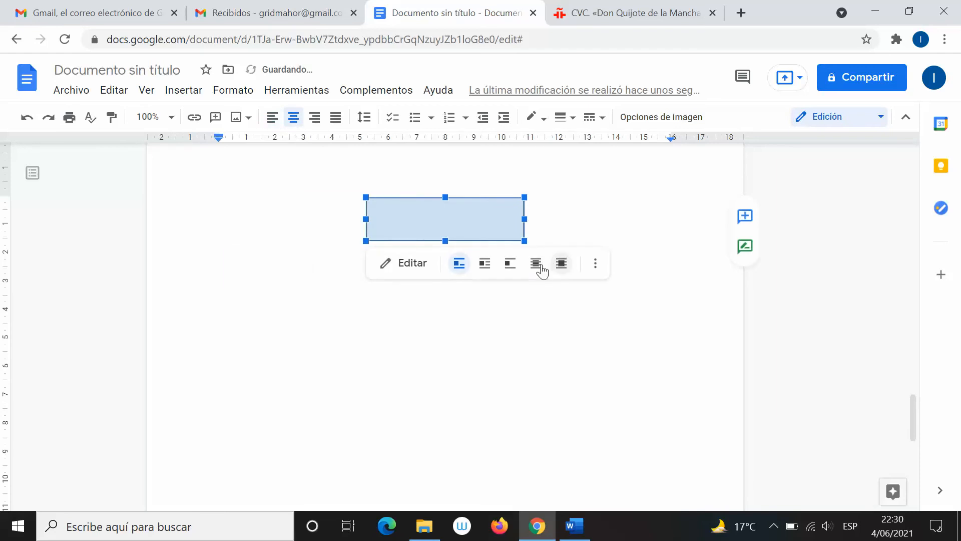
click(273, 117)
scroll(345, 262, up, 4)
scroll(399, 315, down, 4)
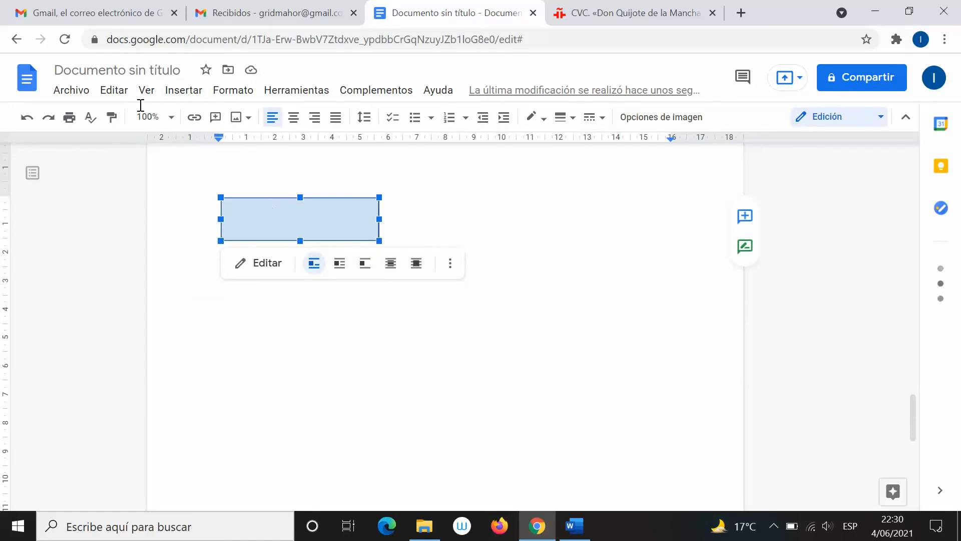
Browse the arrow characters under Caracteres especiales, then switch to the Word document
click(186, 96)
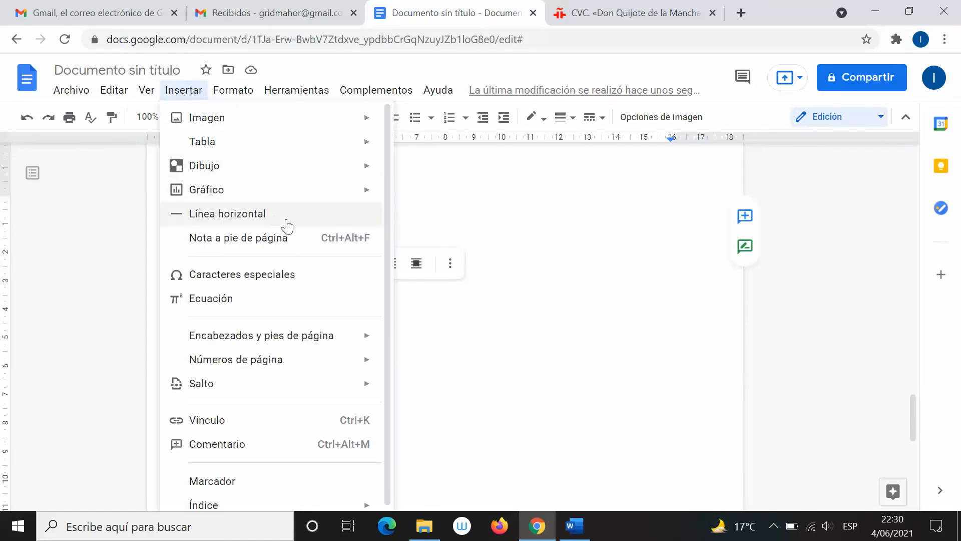
mouse_move(246, 194)
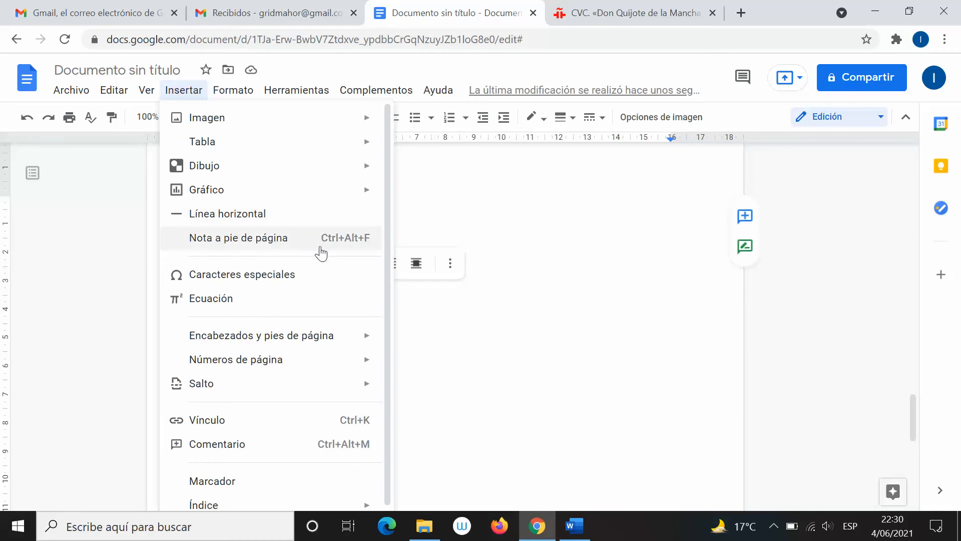
click(245, 276)
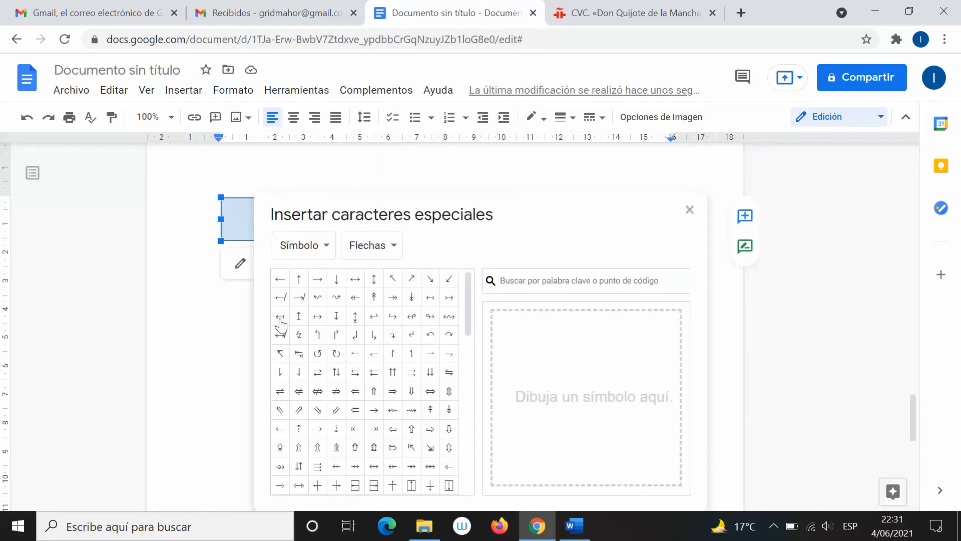
mouse_move(470, 317)
mouse_down()
mouse_move(488, 365)
mouse_move(470, 299)
mouse_up()
drag(467, 297, 467, 494)
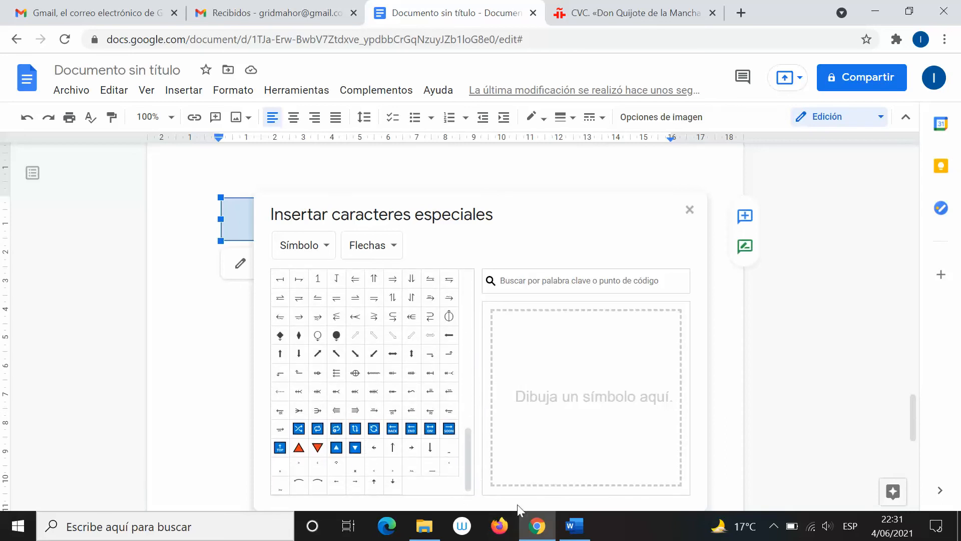
click(574, 525)
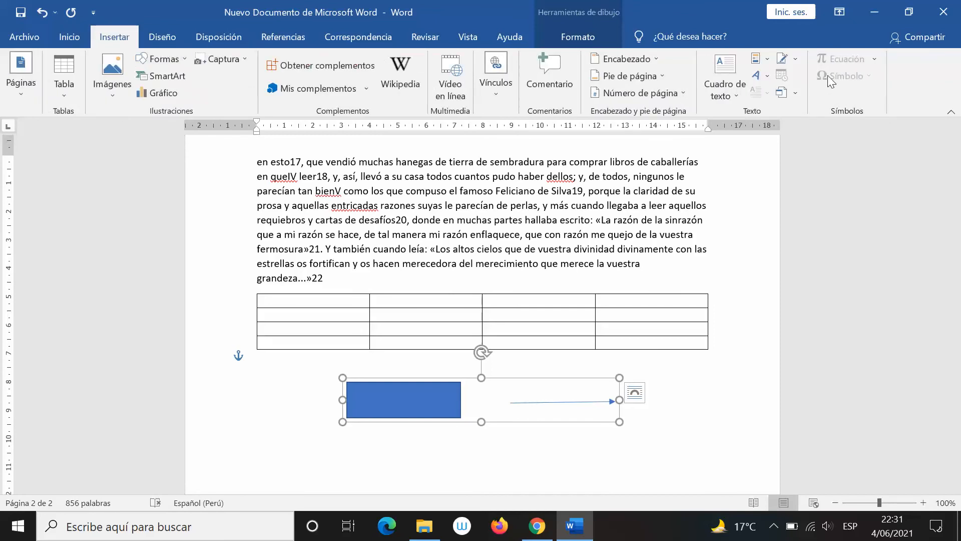
Place the cursor below the table and open Word's full Más símbolos chooser
click(407, 440)
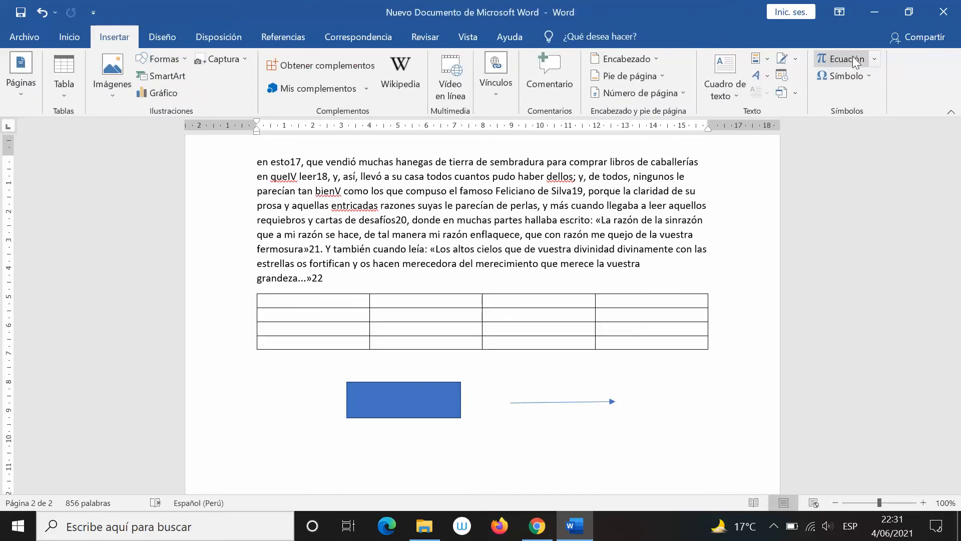
click(857, 77)
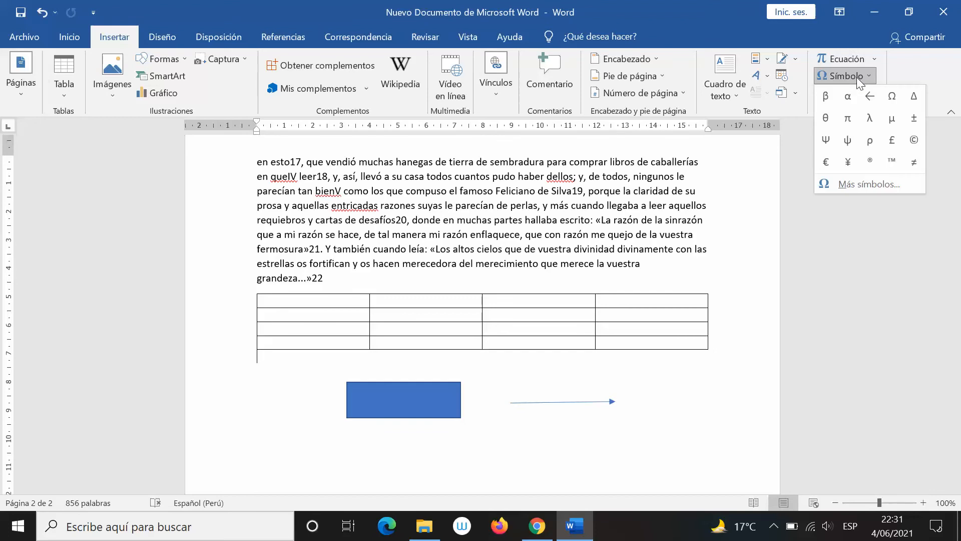
click(881, 181)
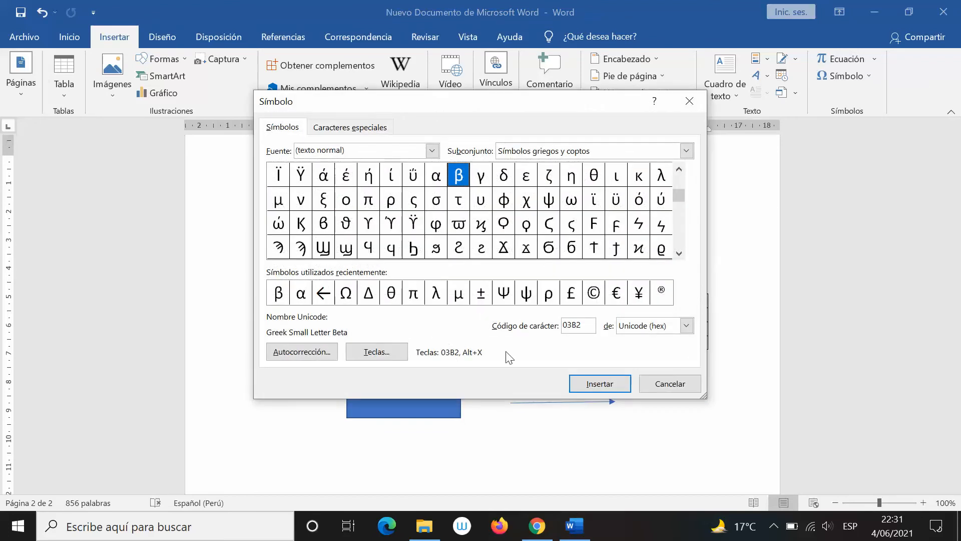
click(463, 227)
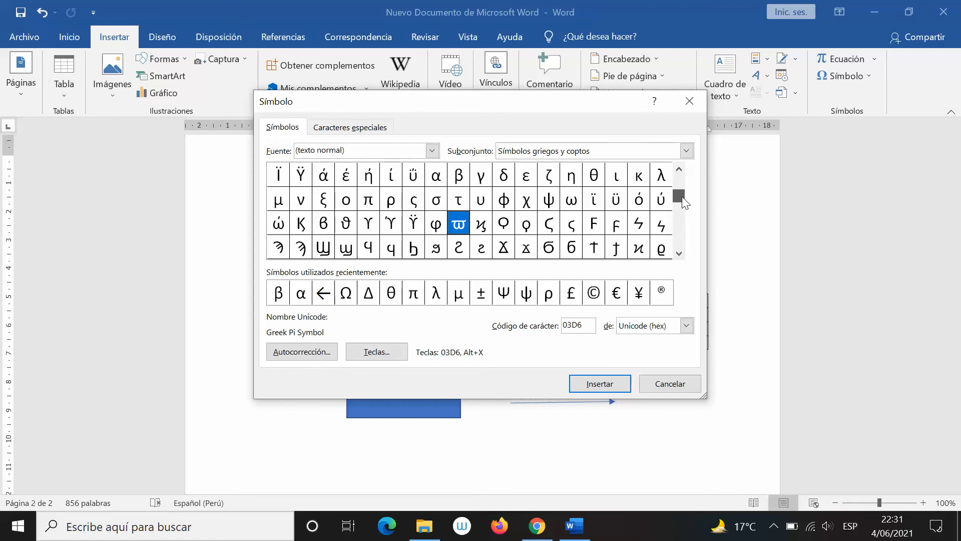
Insert a capital L, close the chooser, delete the L, and reopen the symbols gallery
drag(680, 215, 679, 178)
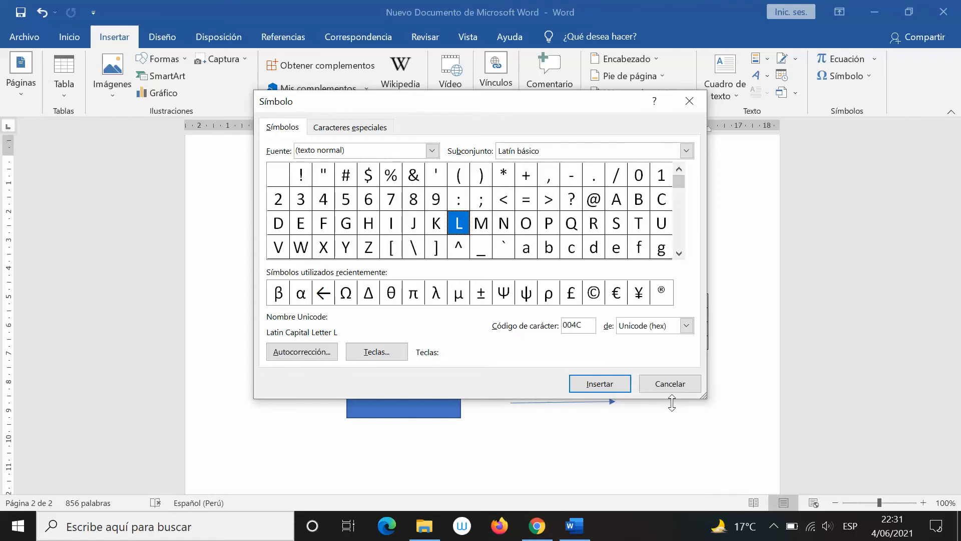
click(623, 382)
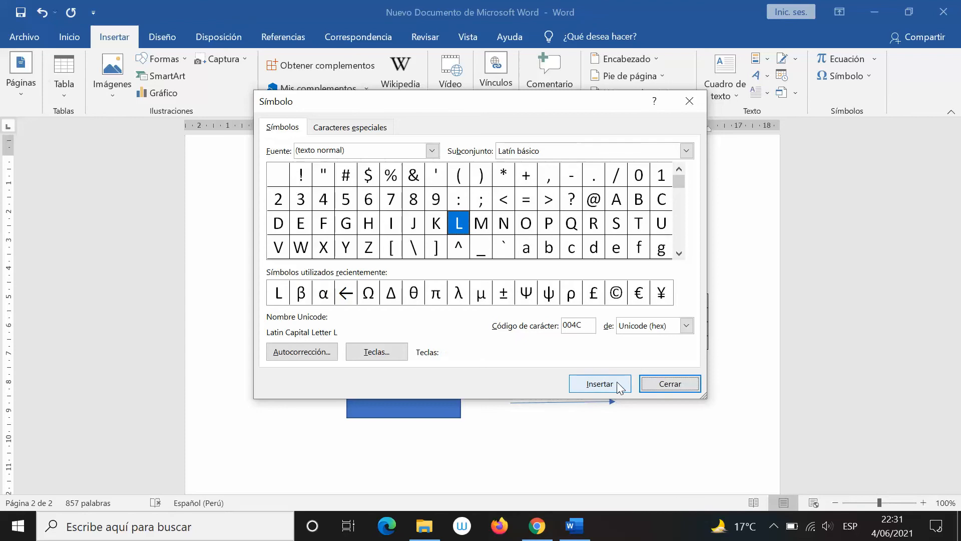
click(662, 384)
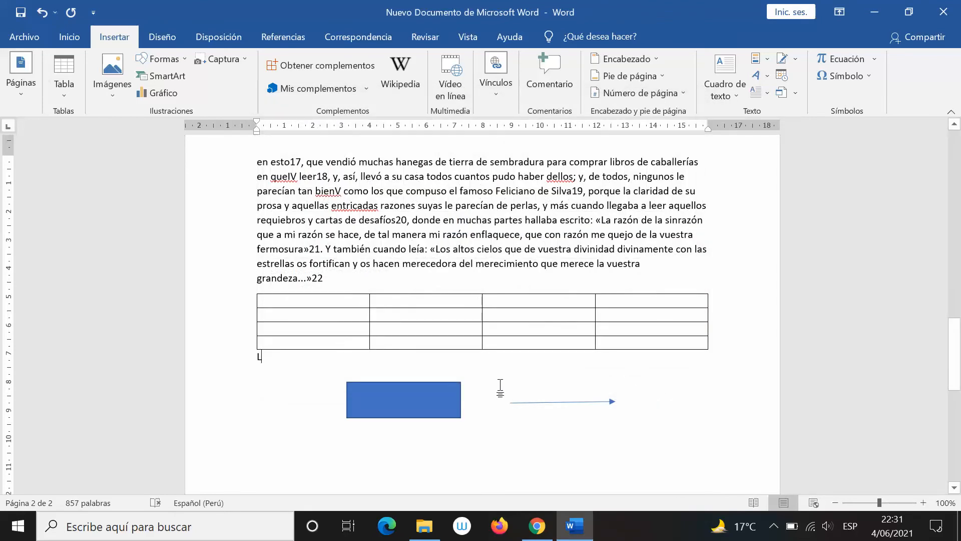
key(BackSpace)
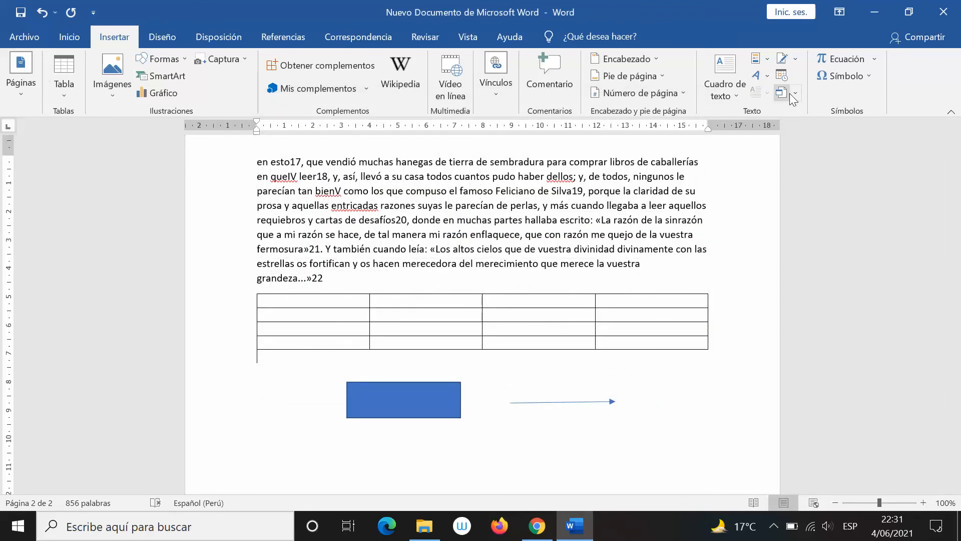
click(828, 80)
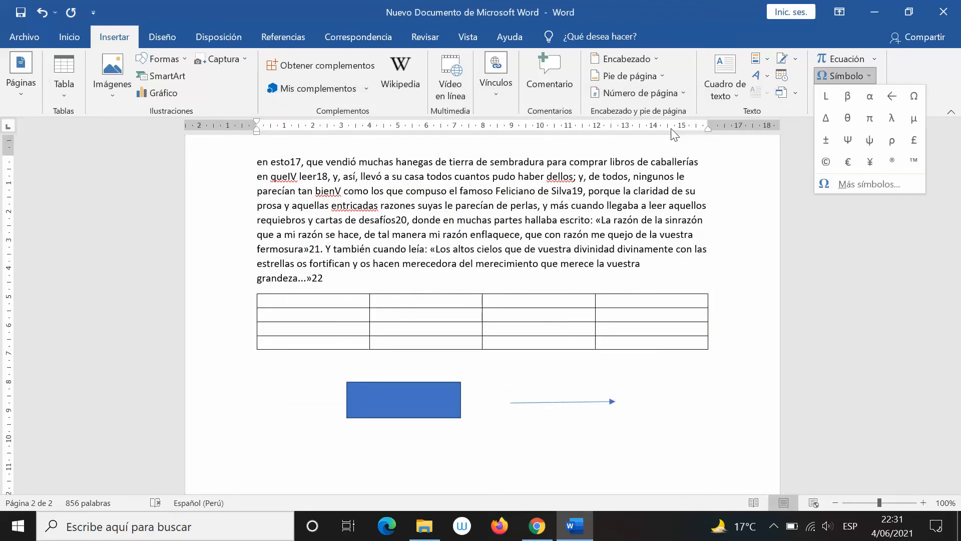
Scroll the Símbolo dialog down to the Símbolos tipo letra section
click(889, 182)
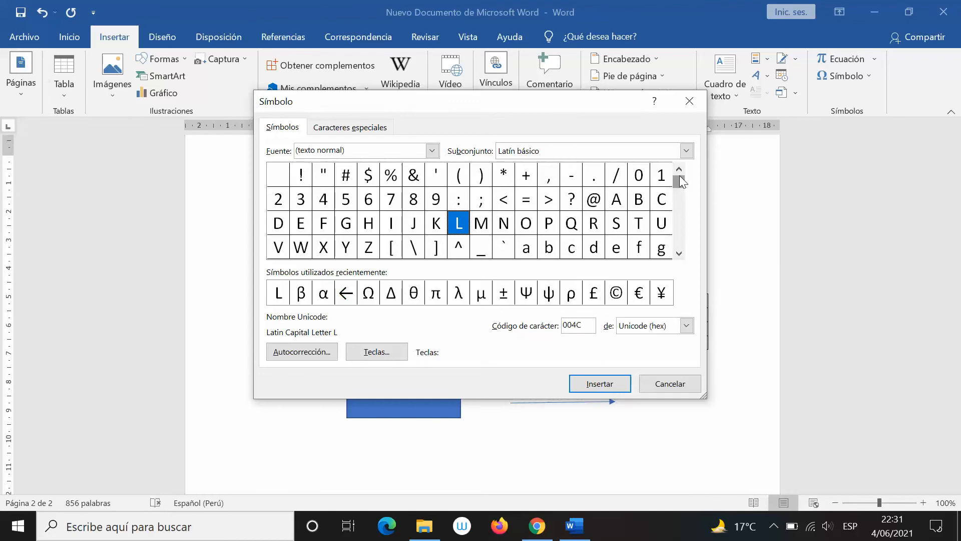
drag(679, 176, 680, 190)
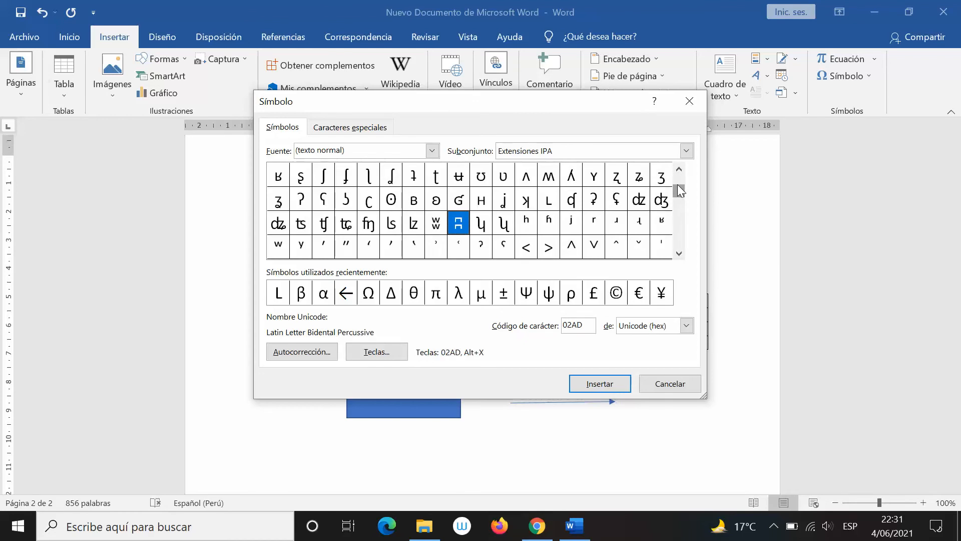
drag(680, 190, 652, 210)
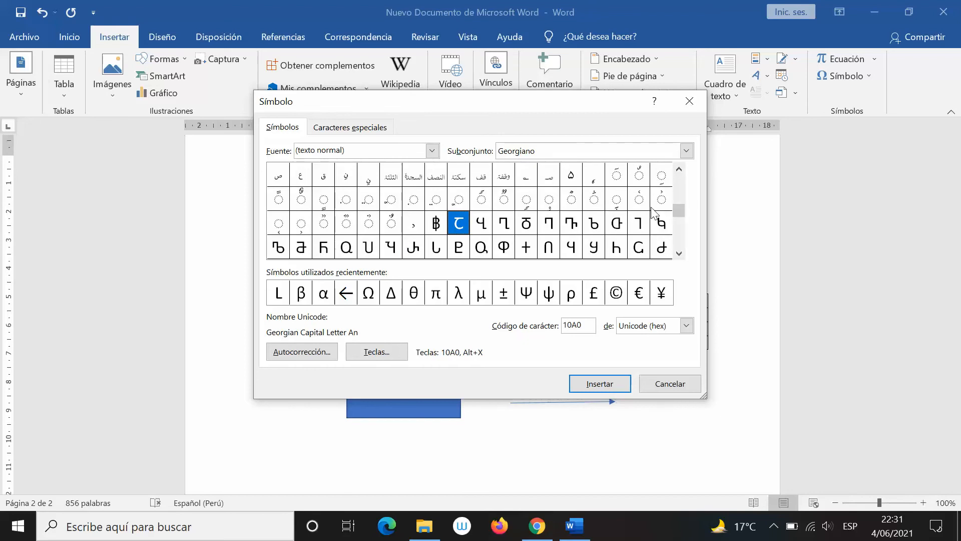
click(679, 253)
click(678, 254)
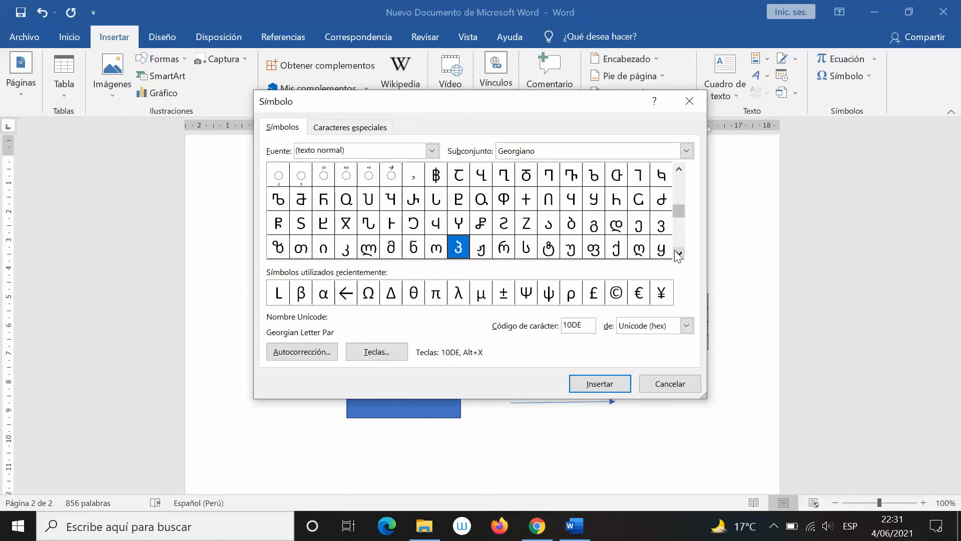
click(678, 253)
click(678, 254)
click(678, 254)
click(678, 254)
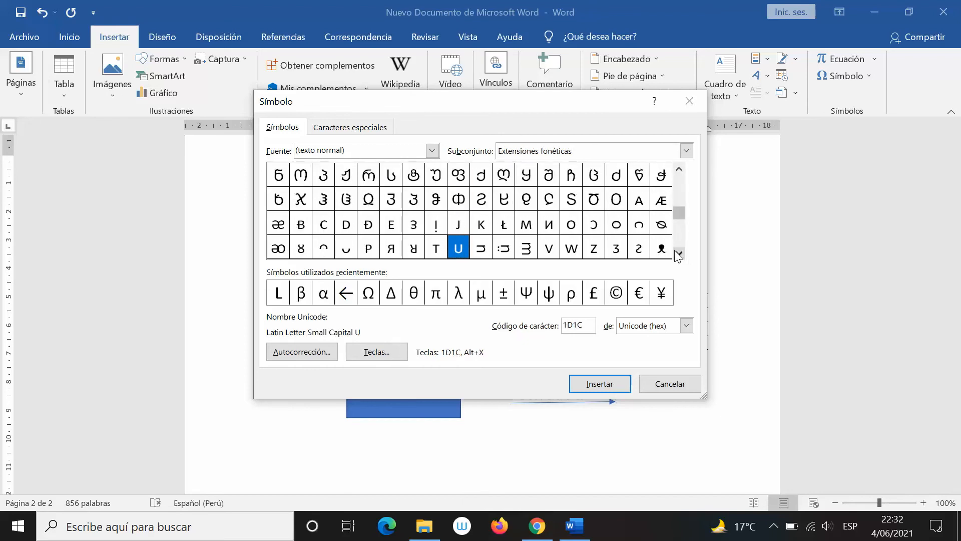
click(679, 253)
click(678, 254)
click(679, 253)
click(679, 253)
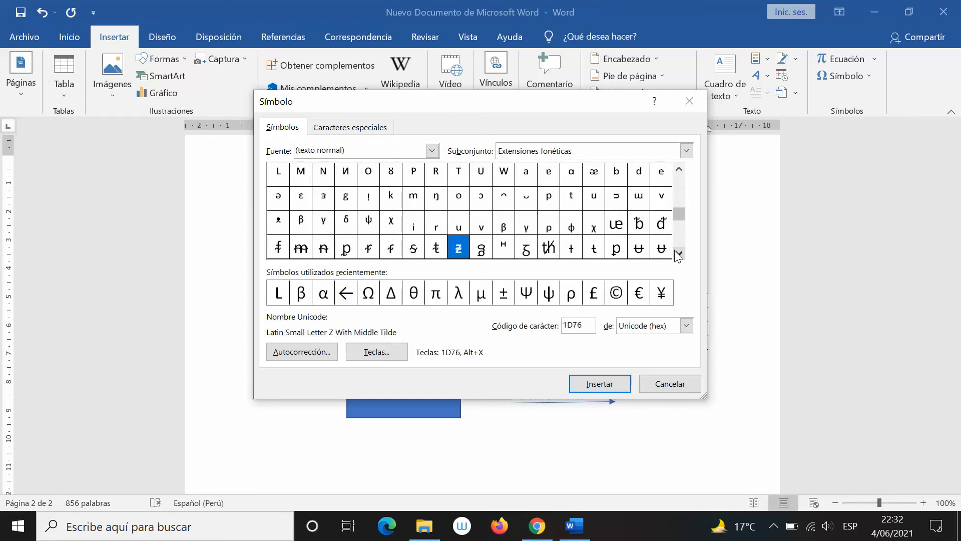
click(678, 253)
click(679, 253)
click(678, 253)
click(678, 254)
click(678, 253)
click(678, 253)
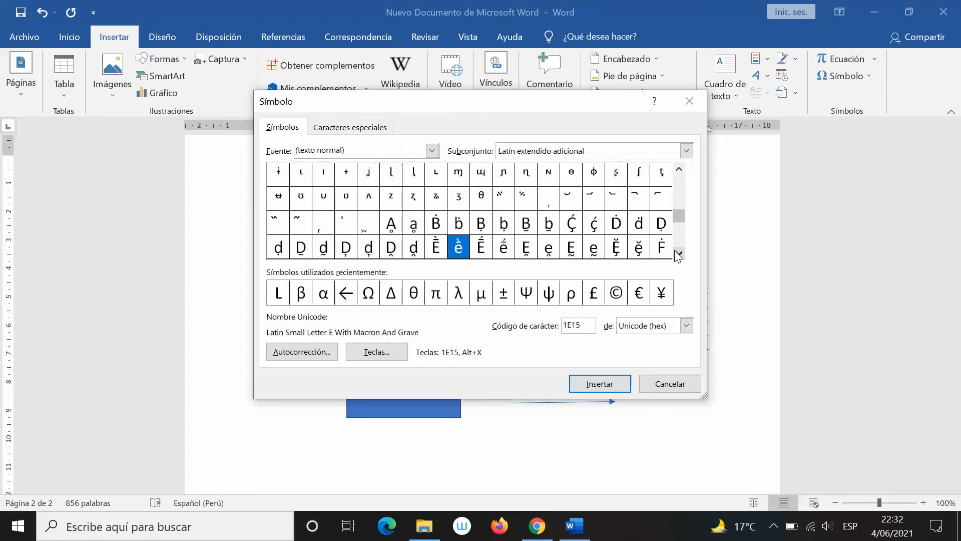
click(678, 254)
click(678, 253)
click(679, 253)
click(679, 253)
click(678, 253)
click(678, 253)
click(678, 253)
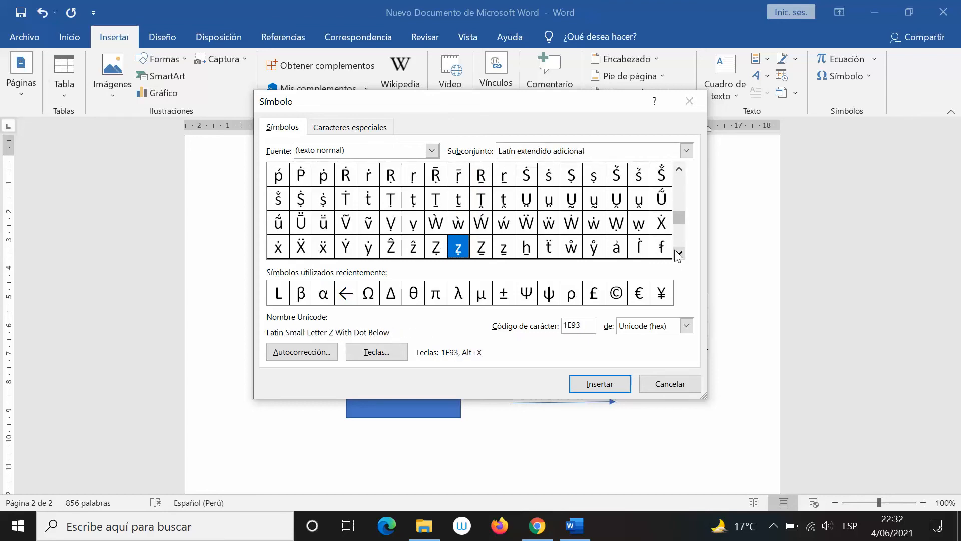
click(678, 253)
click(678, 253)
click(678, 253)
click(678, 253)
click(679, 253)
click(678, 253)
click(678, 253)
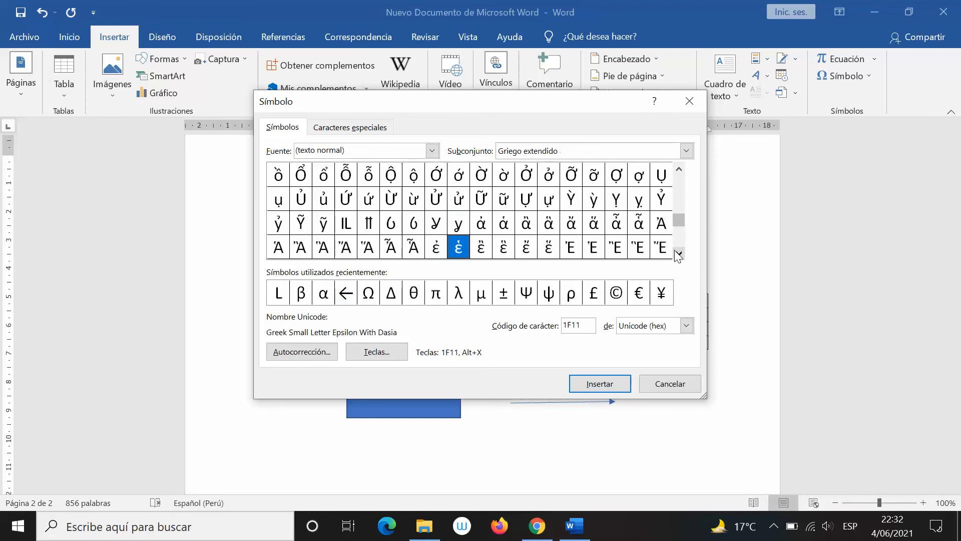
click(678, 253)
click(678, 253)
click(678, 253)
click(678, 253)
click(679, 253)
click(678, 253)
click(678, 254)
click(678, 254)
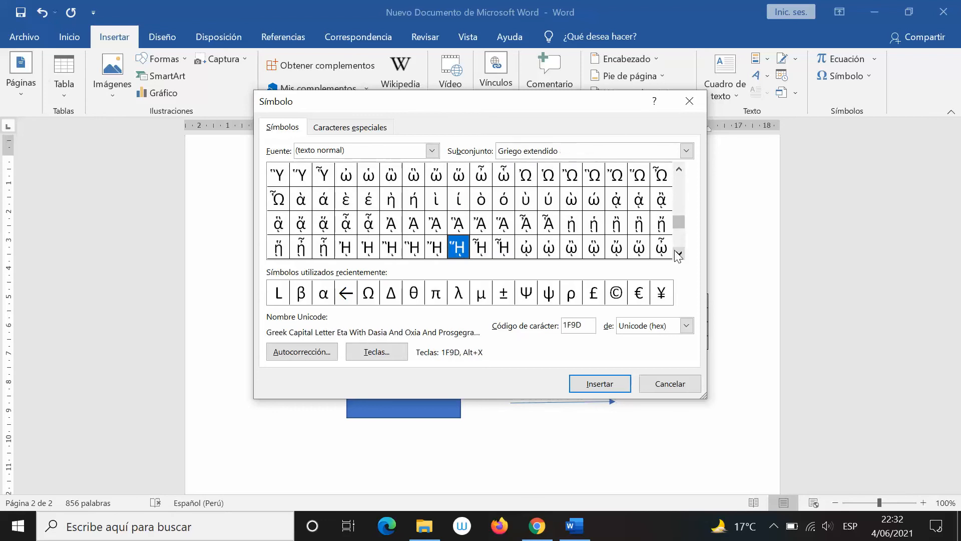
click(679, 254)
click(678, 253)
click(678, 253)
click(678, 253)
click(678, 254)
click(678, 254)
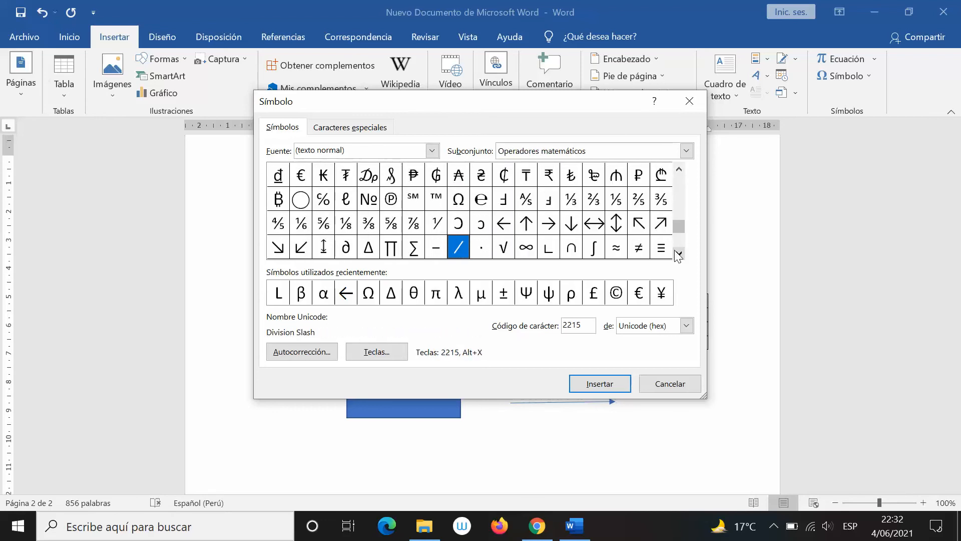
Insert the Ohm Sign Ω (2126) below the table and close the dialog
key(Up)
key(Up)
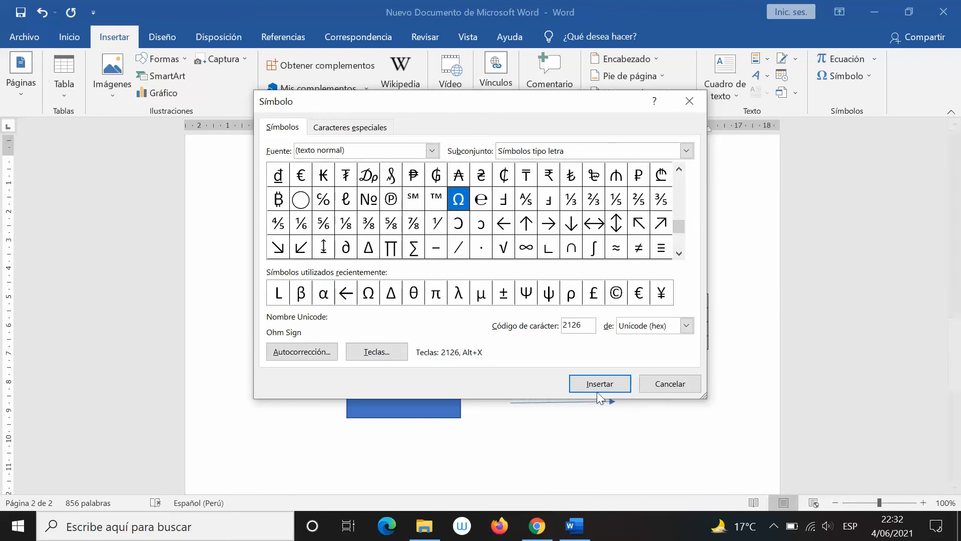
click(583, 388)
click(669, 383)
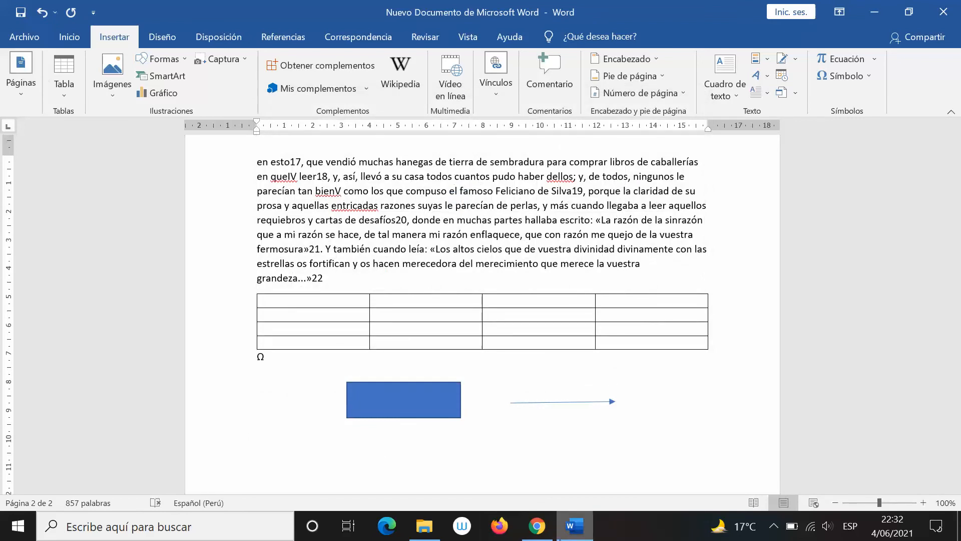
Back in Google Docs, scroll through the special-character category list from Flechas
click(547, 526)
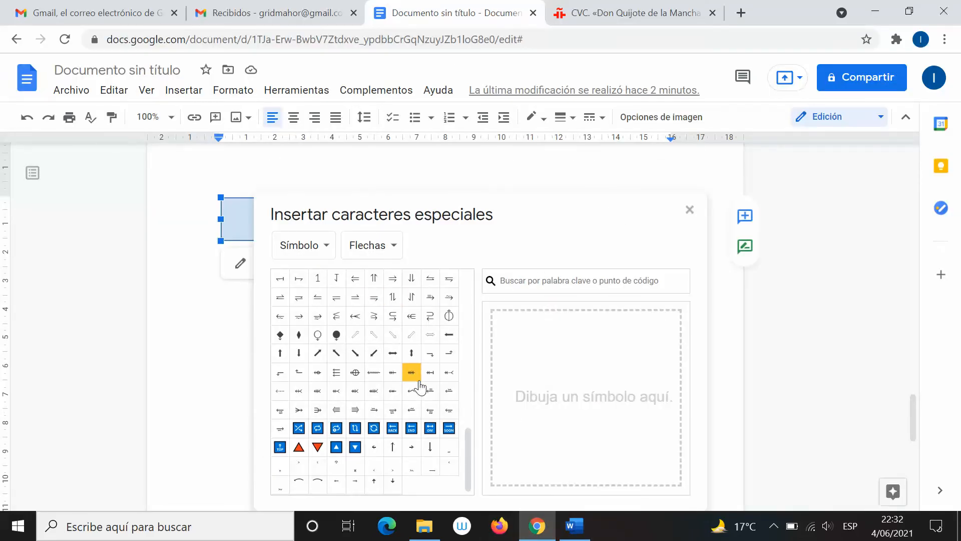
drag(471, 478, 485, 310)
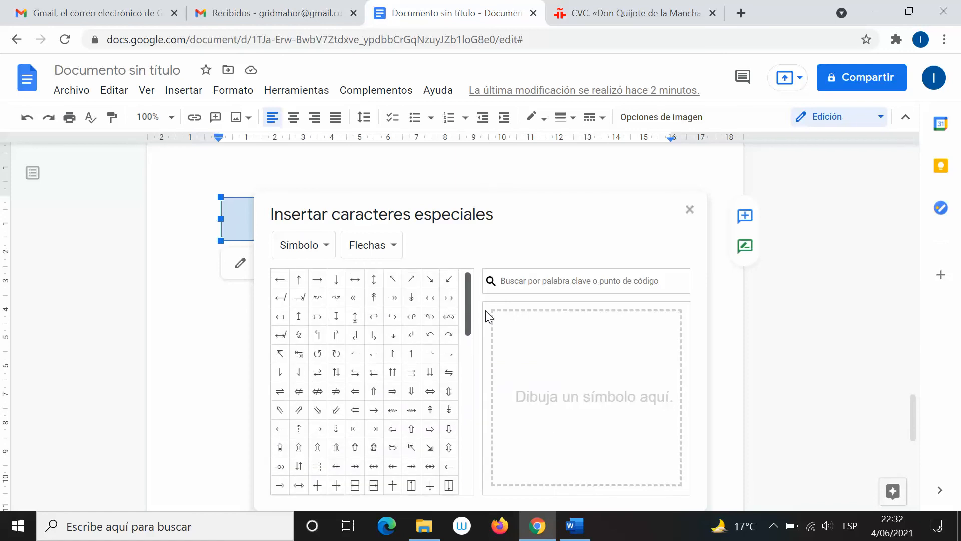
click(361, 261)
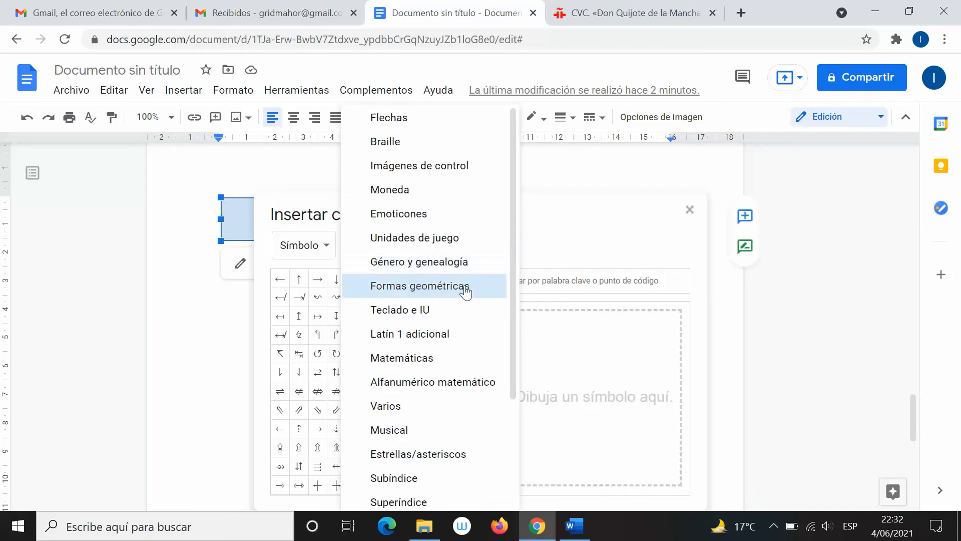
click(411, 305)
click(379, 243)
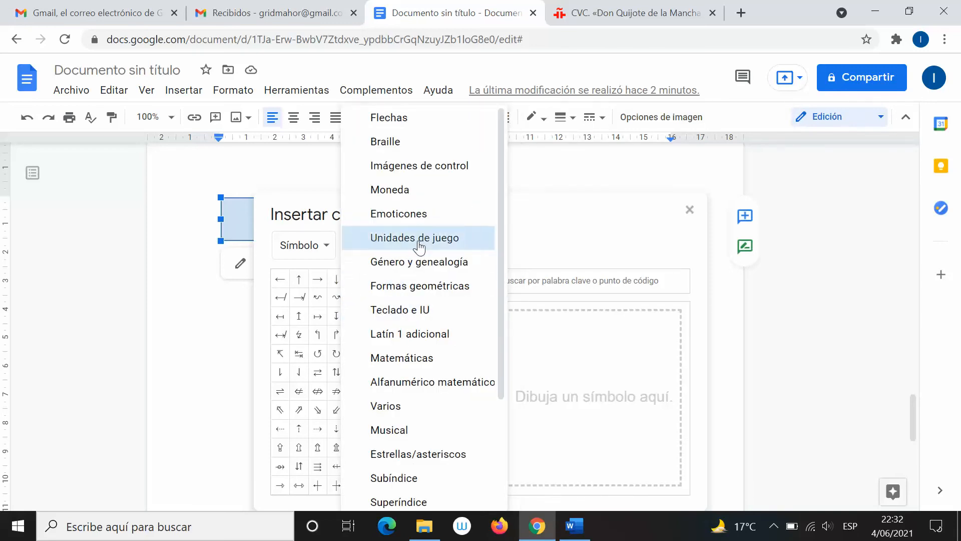
scroll(448, 262, down, 1)
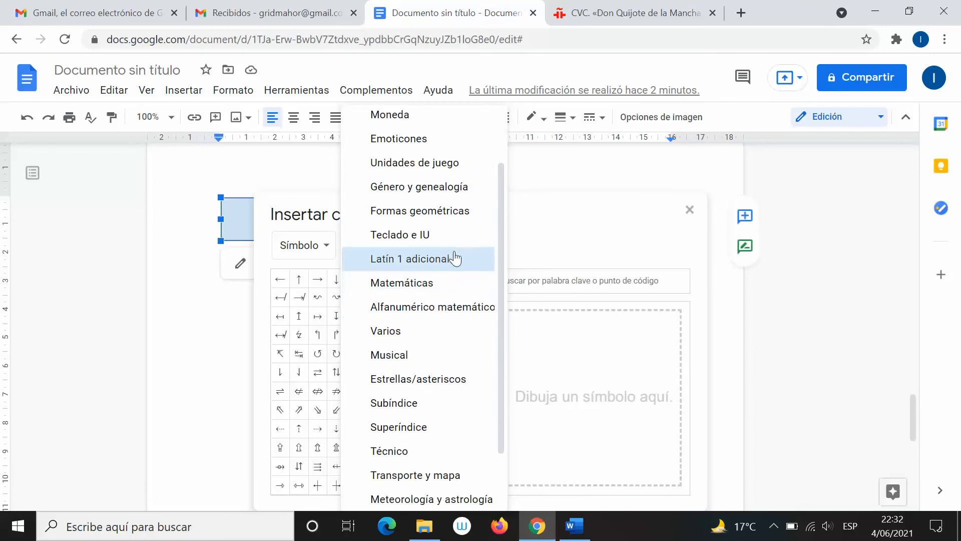
scroll(467, 300, down, 1)
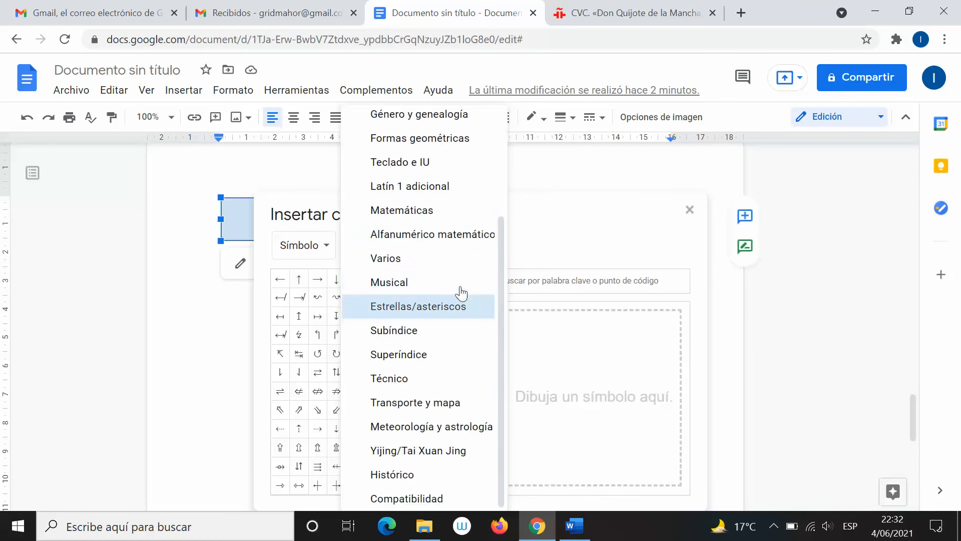
From Alfanumérico matemático, insert the italic capital omega Ω at the top of the page
click(437, 229)
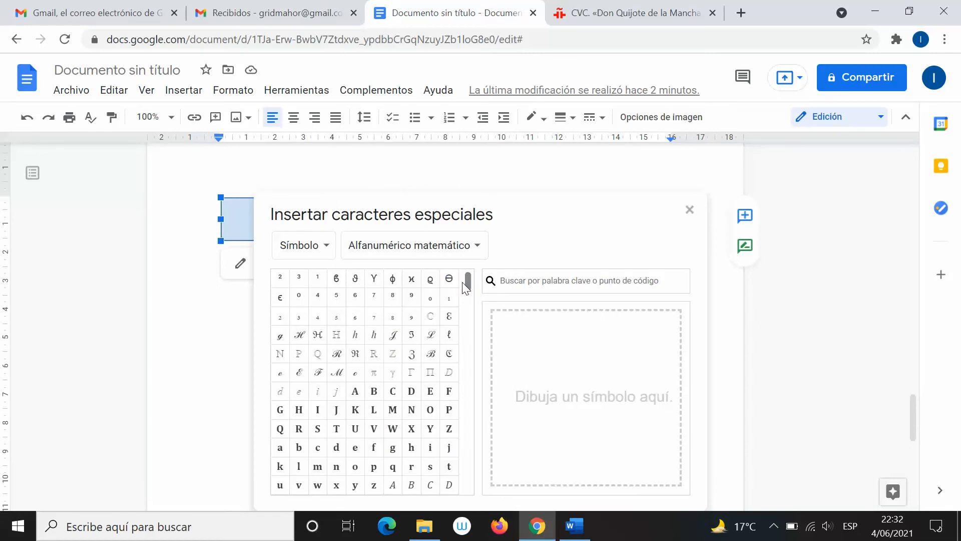
drag(464, 273, 490, 456)
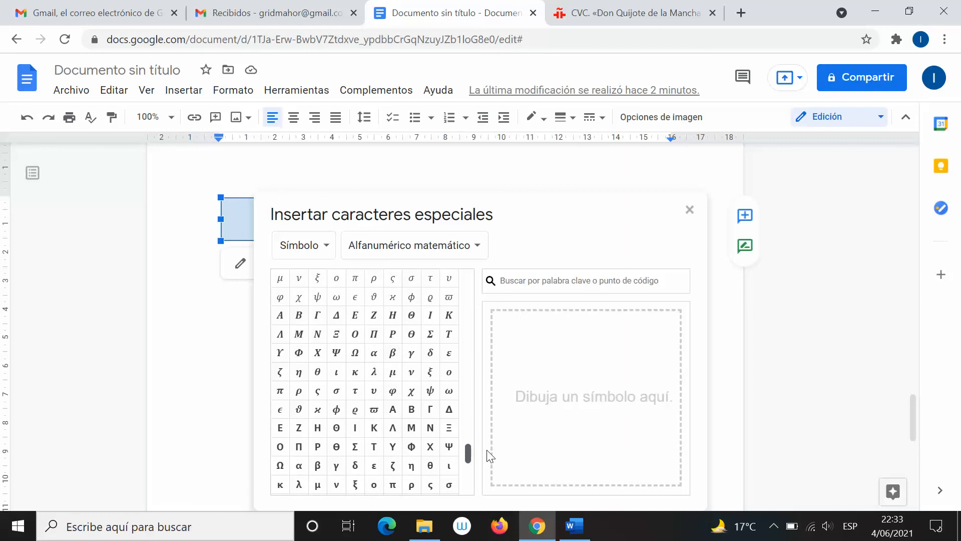
drag(489, 456, 487, 449)
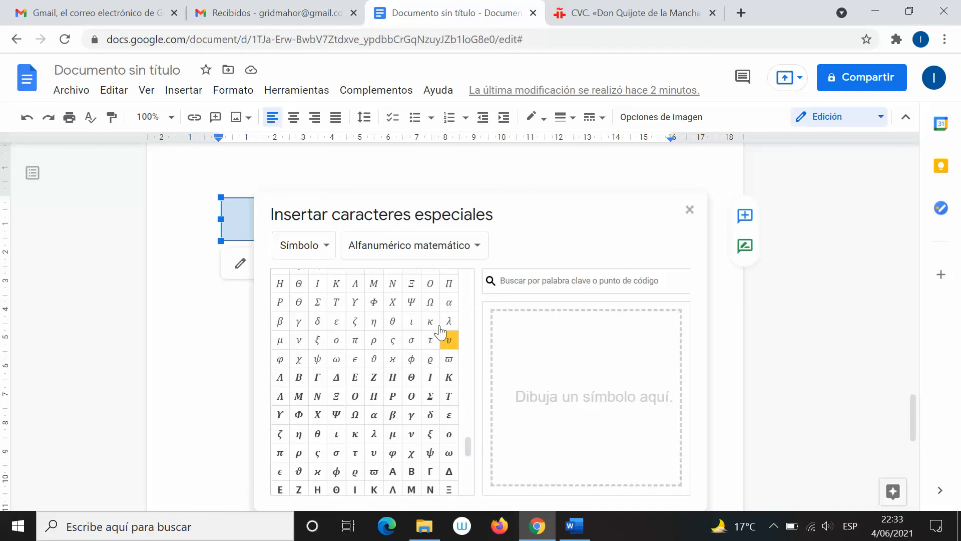
mouse_move(427, 308)
drag(467, 443, 467, 467)
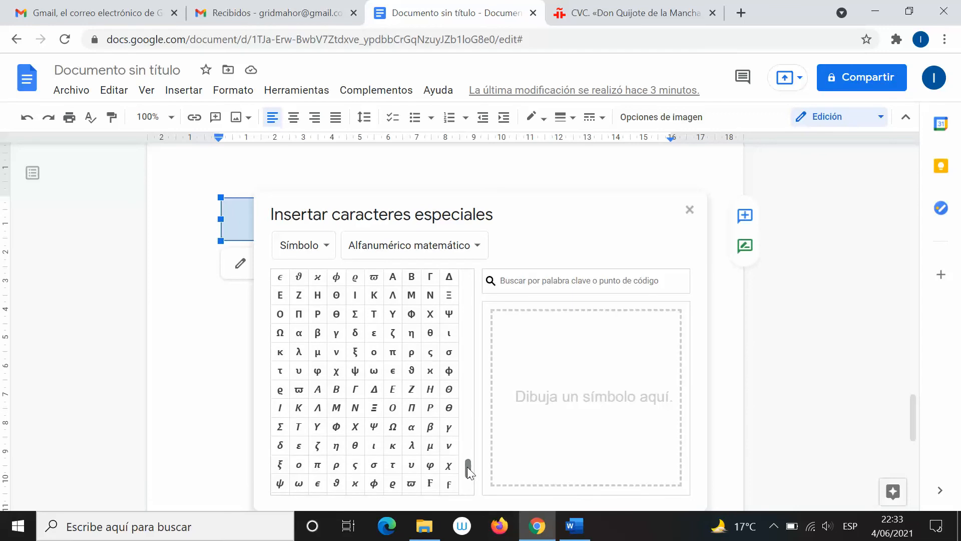
mouse_move(390, 430)
drag(469, 473, 466, 491)
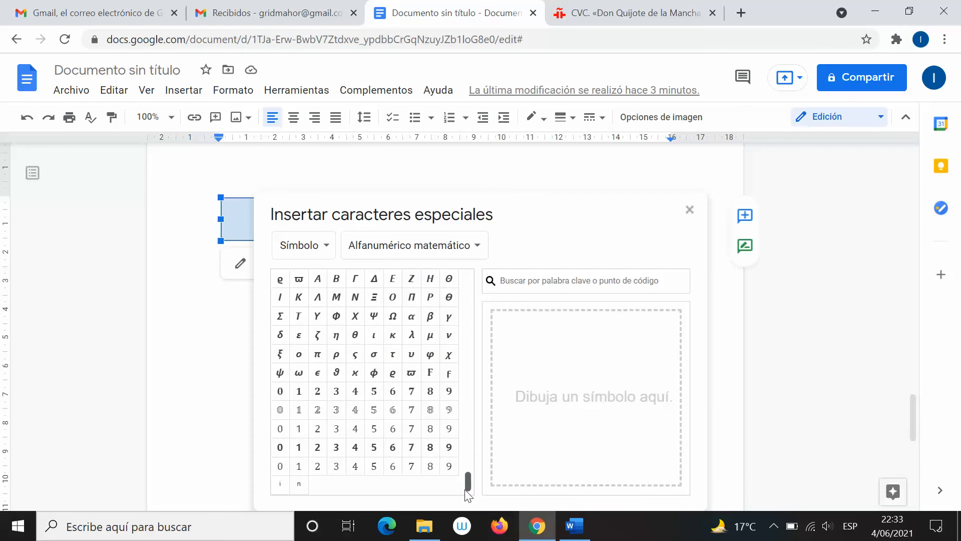
scroll(465, 490, up, 1)
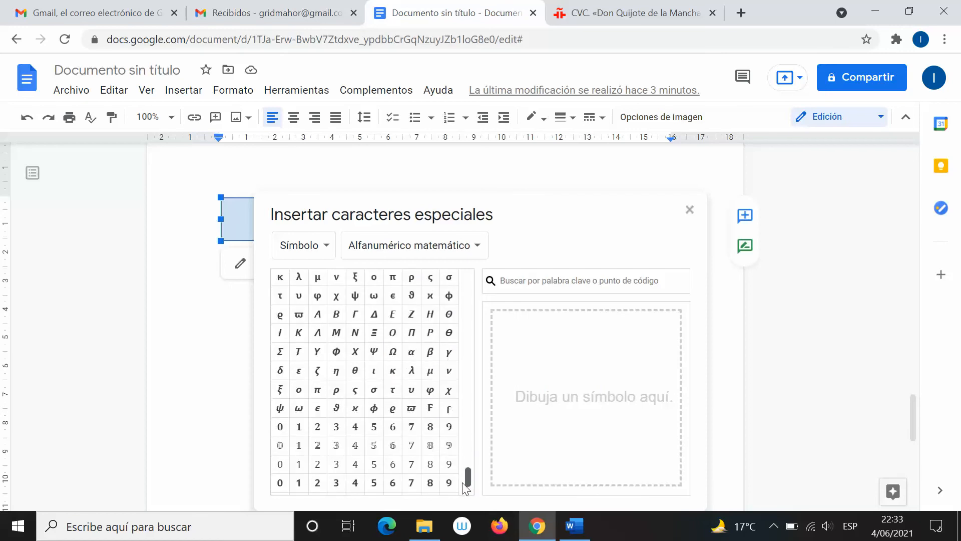
click(393, 358)
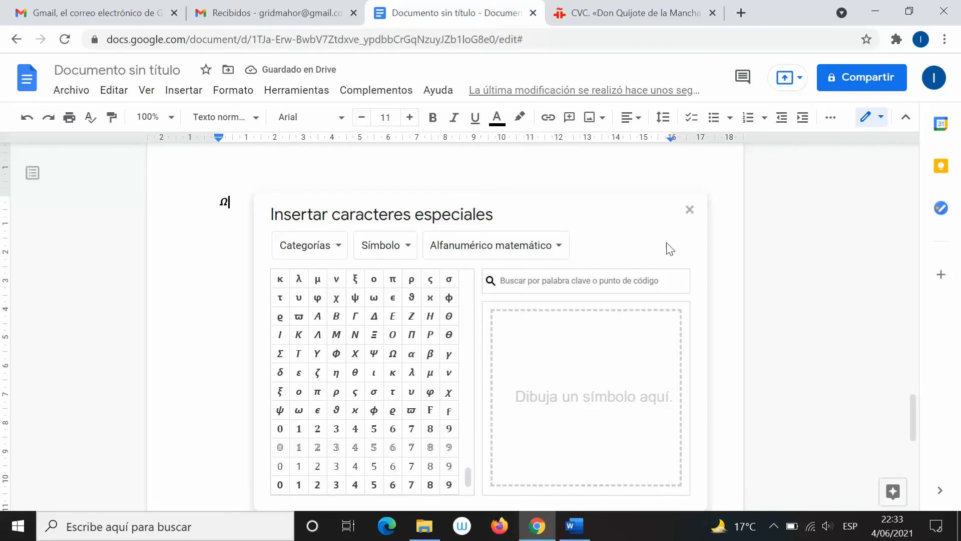
click(689, 209)
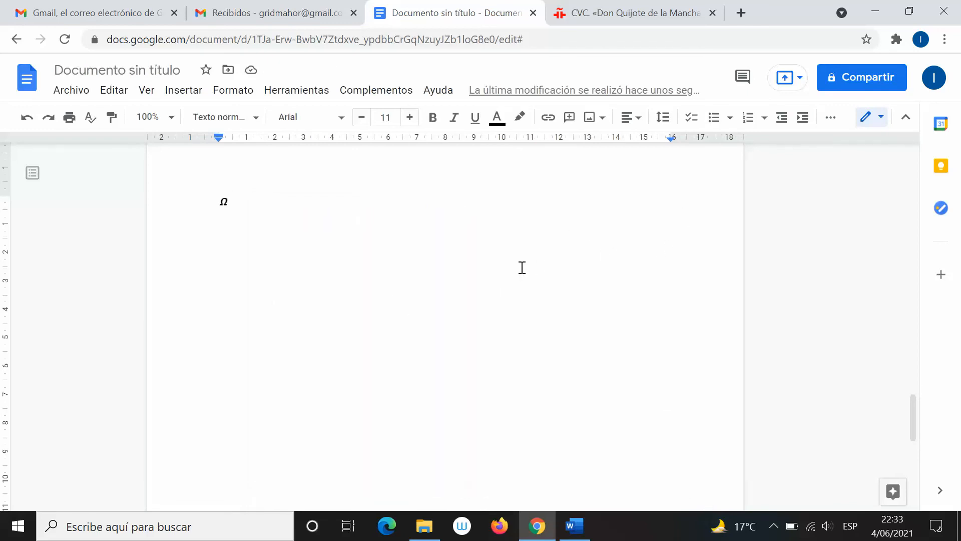
scroll(522, 268, up, 10)
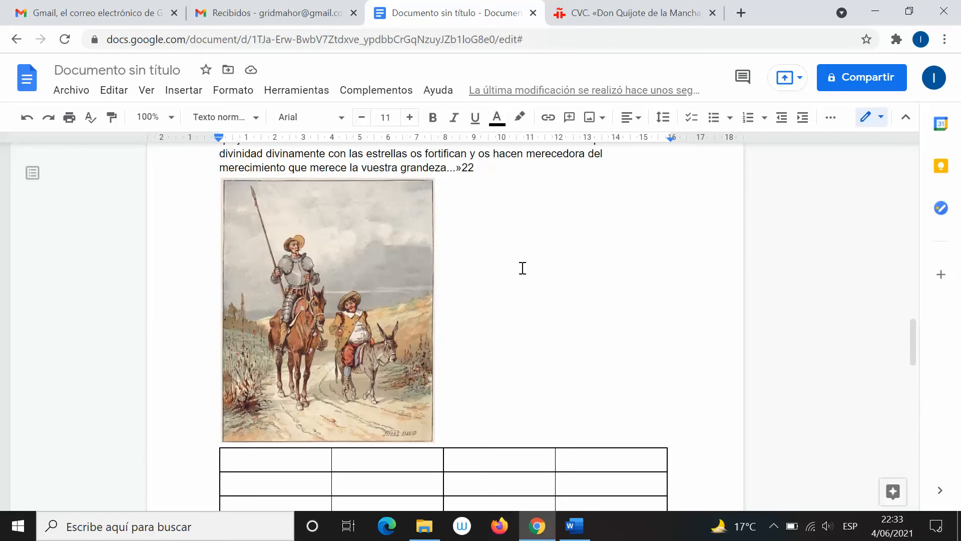
scroll(549, 379, down, 9)
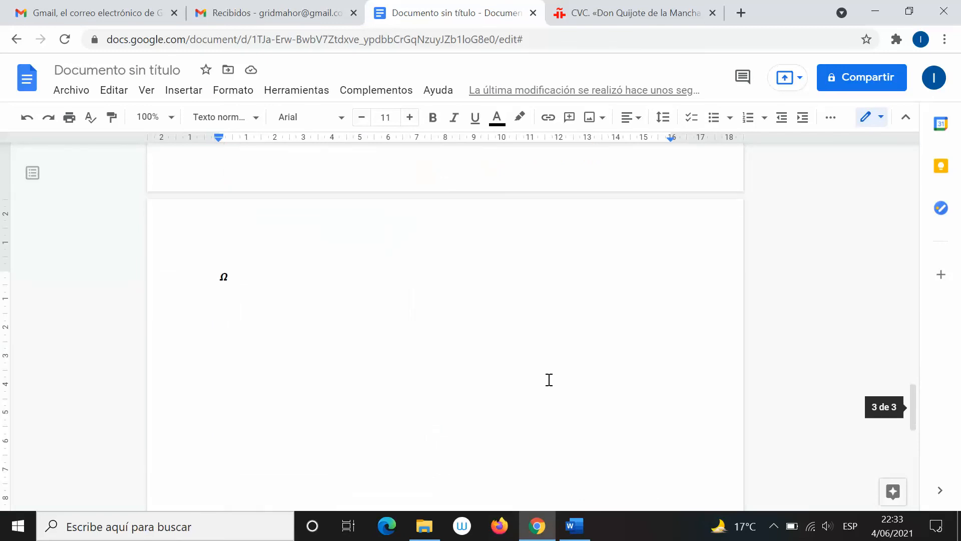
scroll(549, 379, up, 5)
scroll(455, 453, down, 10)
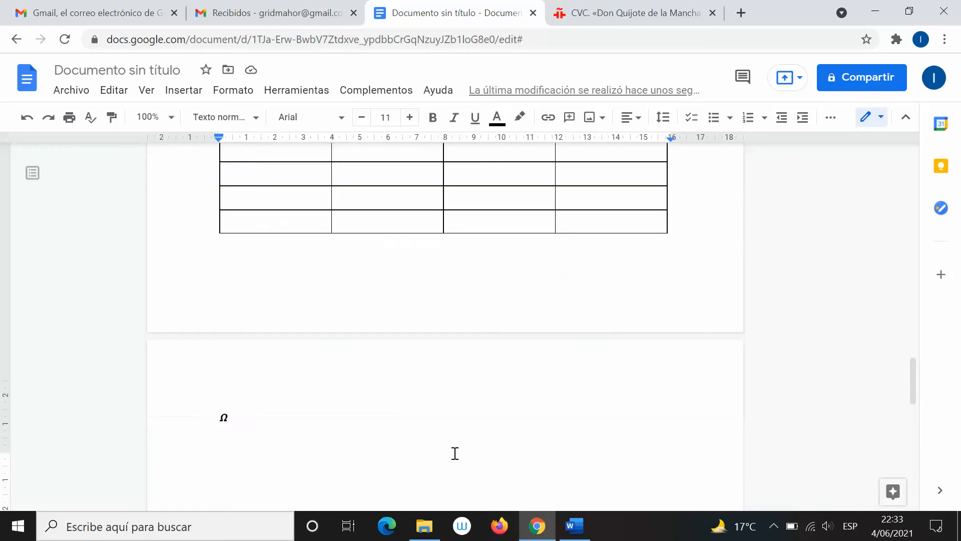
scroll(455, 453, up, 5)
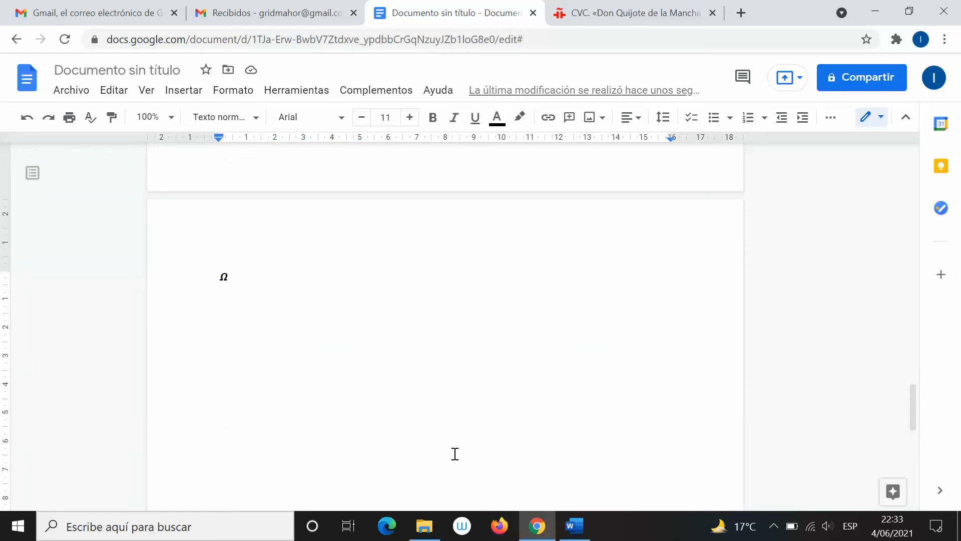
scroll(390, 333, up, 5)
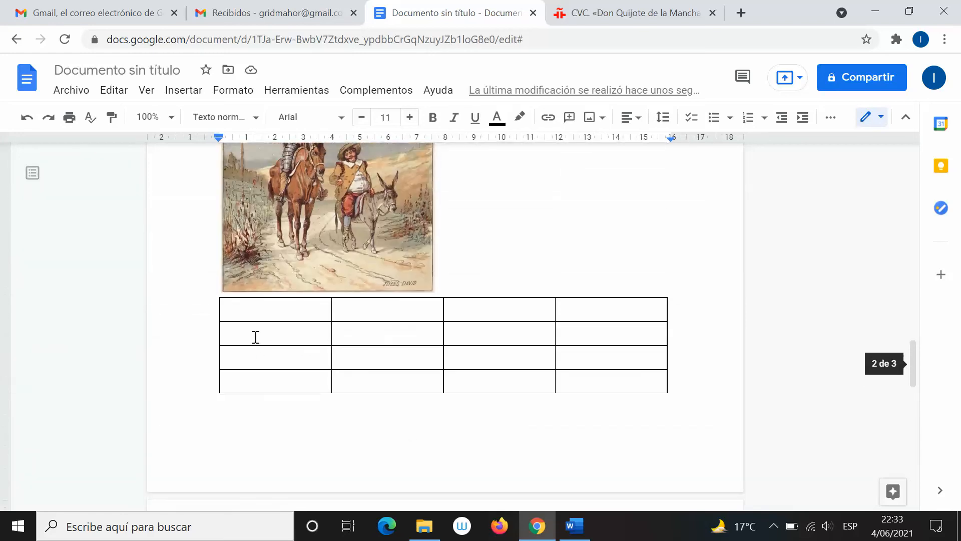
scroll(255, 327, down, 6)
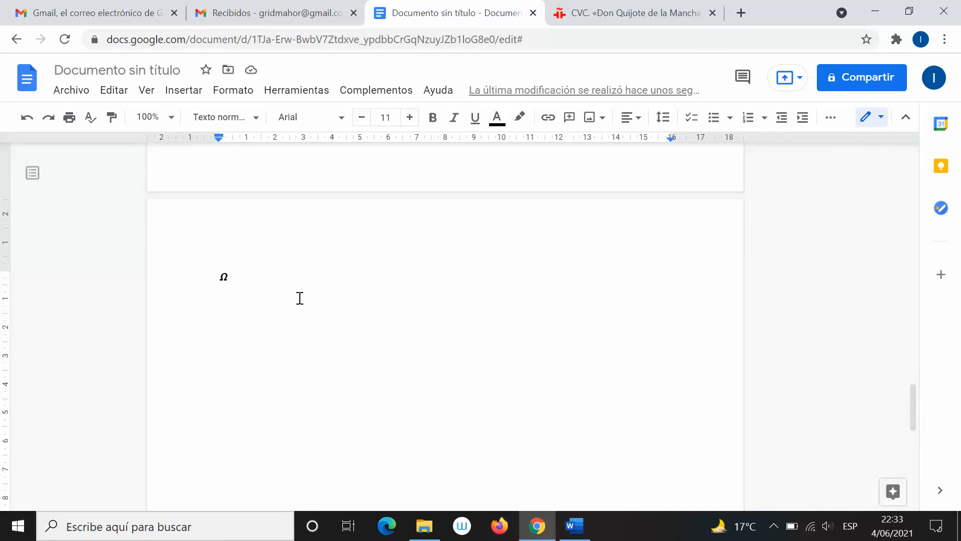
scroll(319, 316, up, 6)
scroll(320, 316, up, 6)
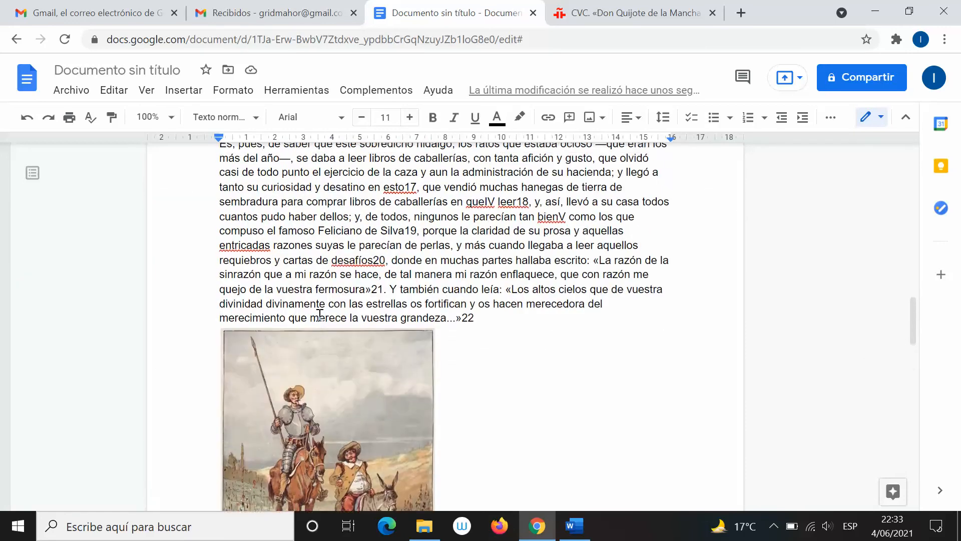
scroll(319, 316, down, 8)
scroll(320, 316, down, 2)
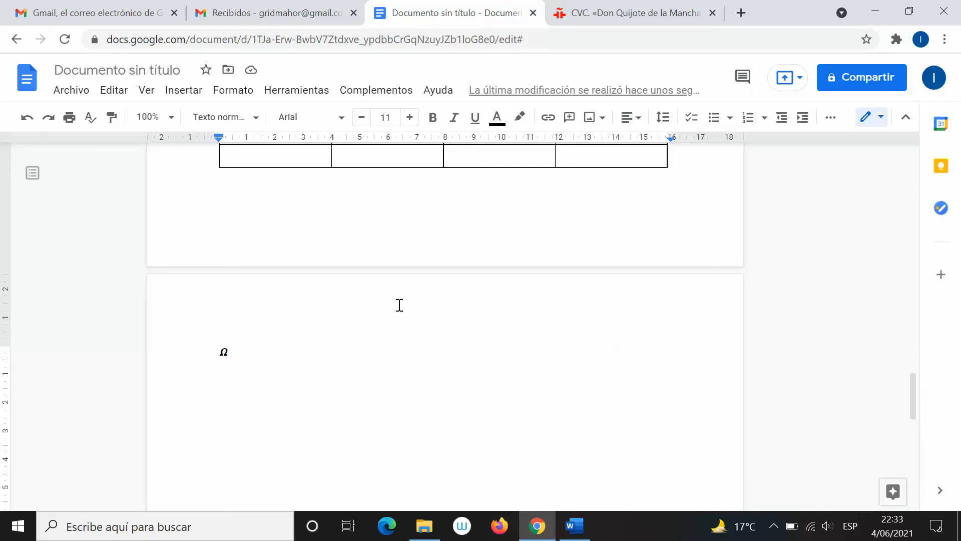
scroll(389, 335, up, 10)
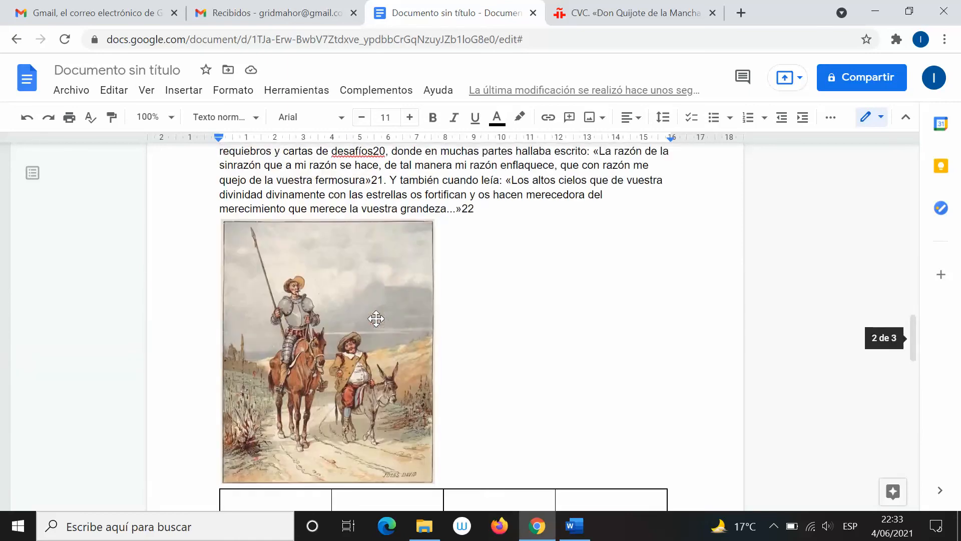
scroll(380, 319, up, 5)
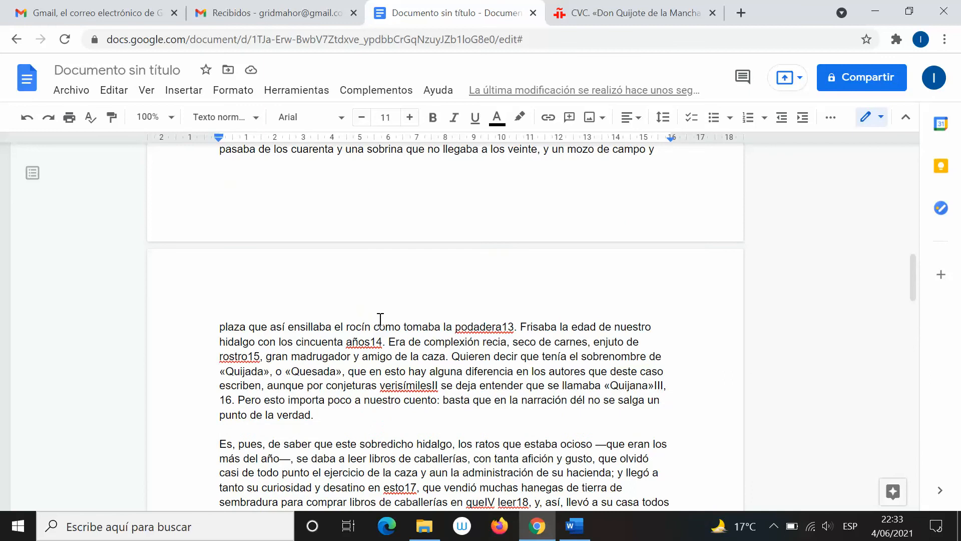
scroll(380, 319, up, 7)
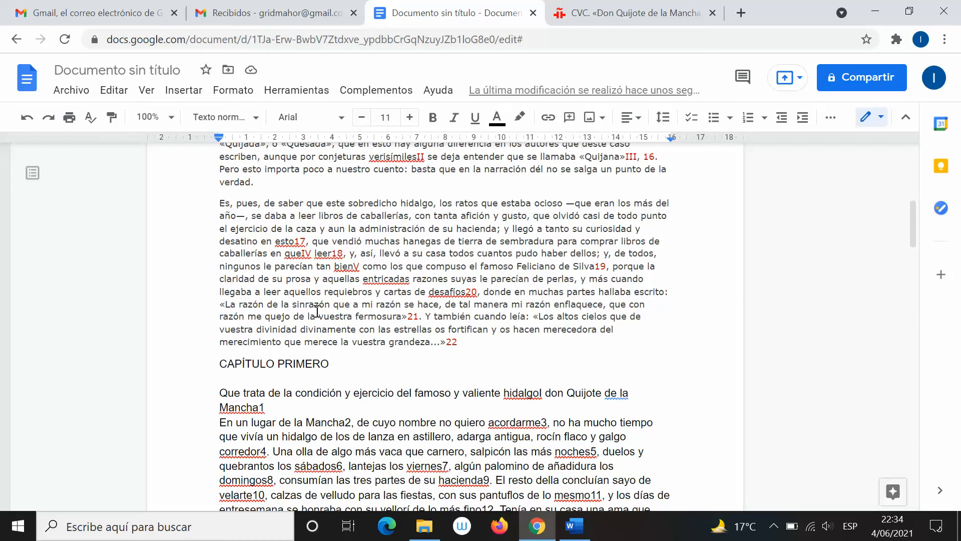
scroll(414, 395, up, 5)
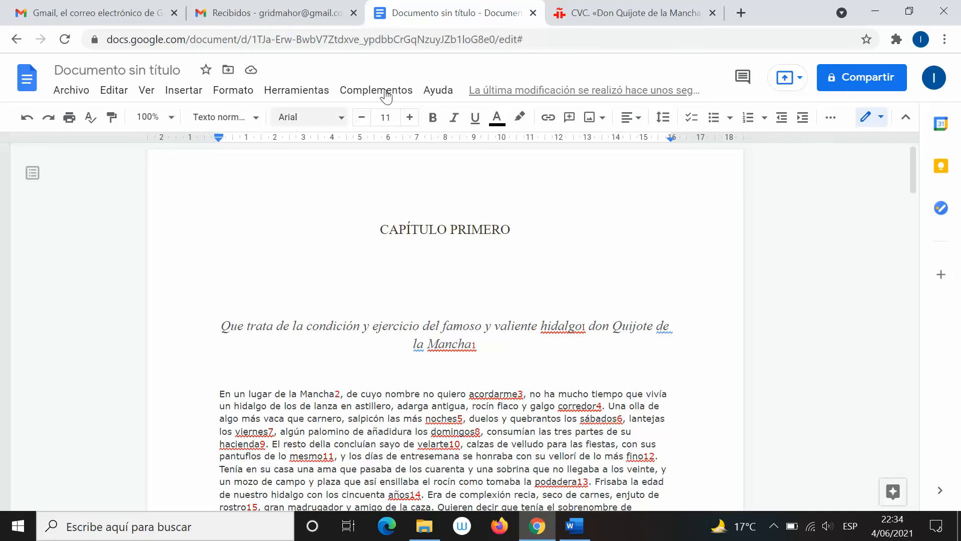
mouse_move(577, 524)
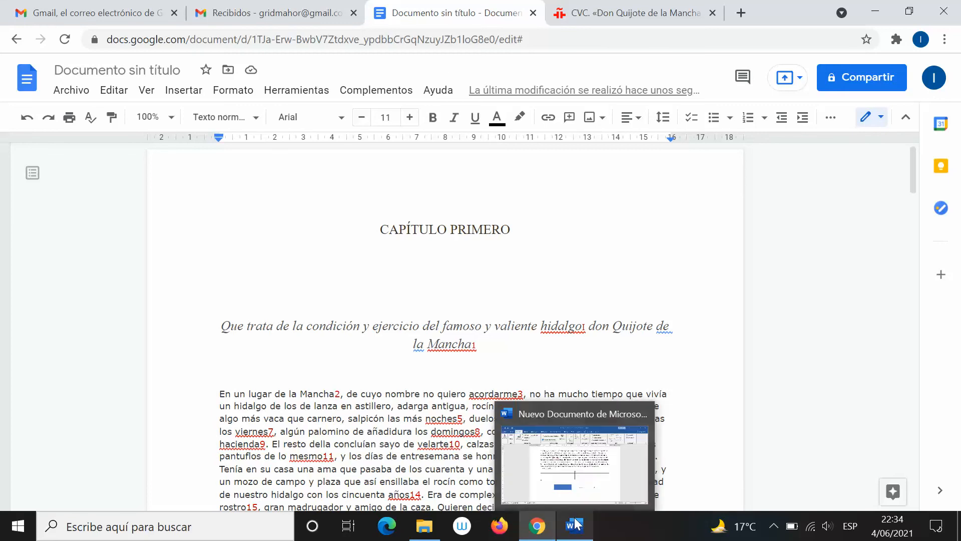
click(430, 267)
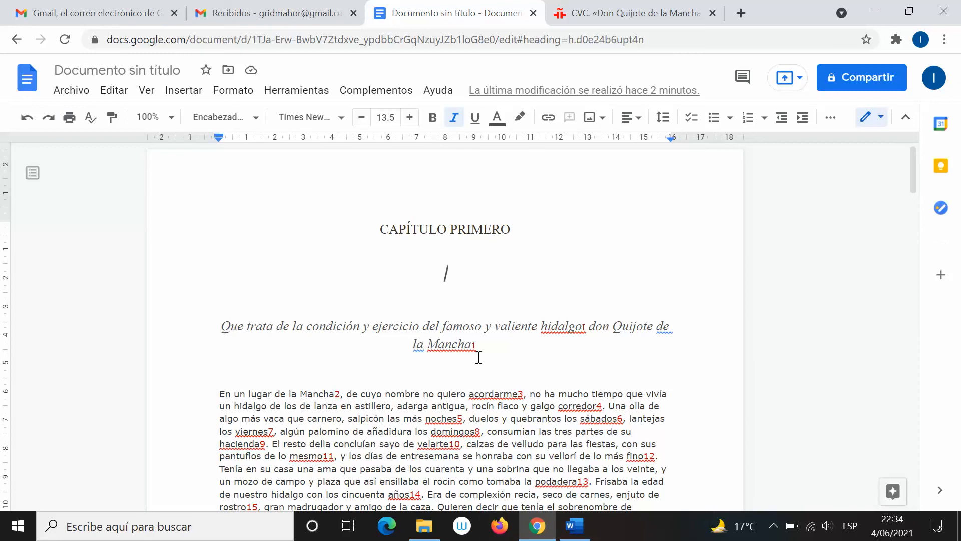
scroll(488, 365, down, 1)
scroll(488, 365, down, 8)
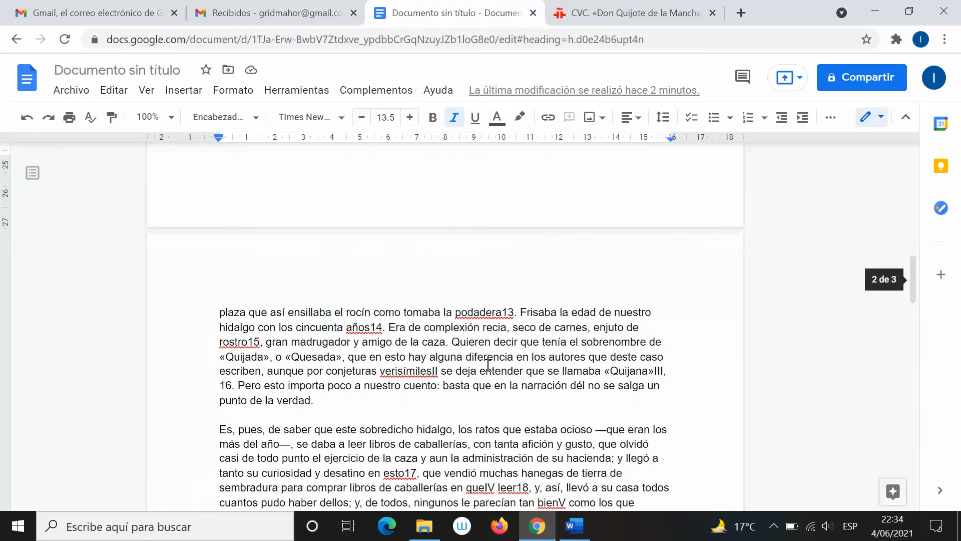
scroll(488, 365, down, 4)
scroll(461, 339, down, 6)
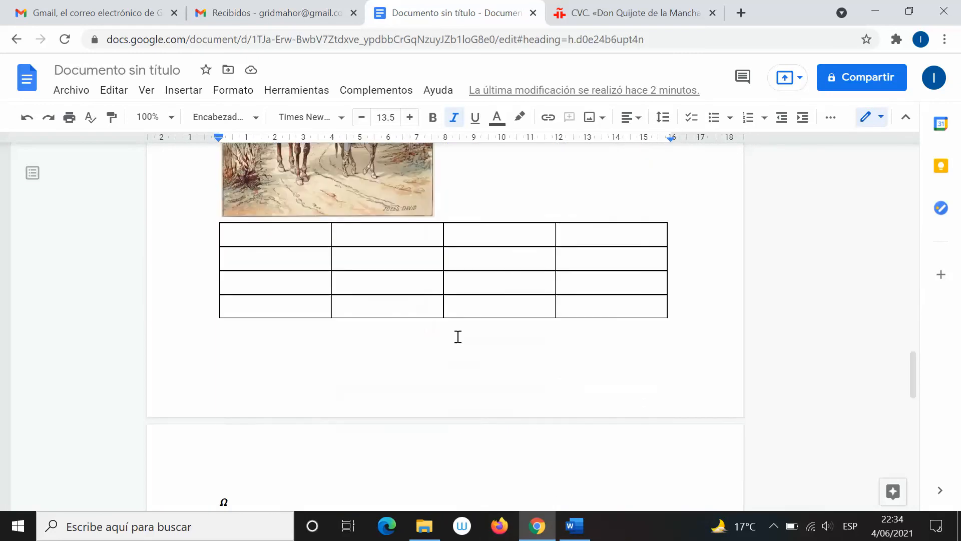
scroll(464, 367, up, 7)
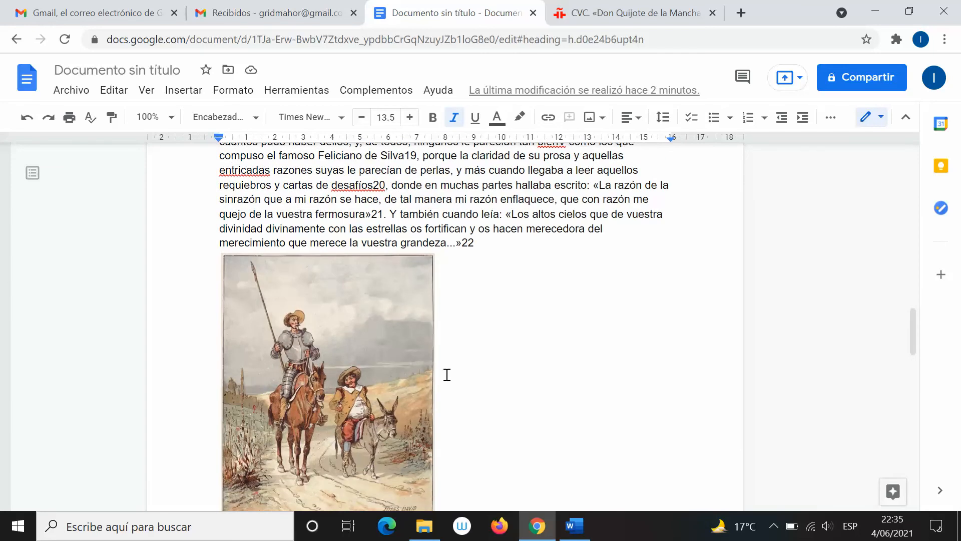
Browse the Docs Insertar menu, then glance at Word's Inicio tab and return to Docs
click(190, 90)
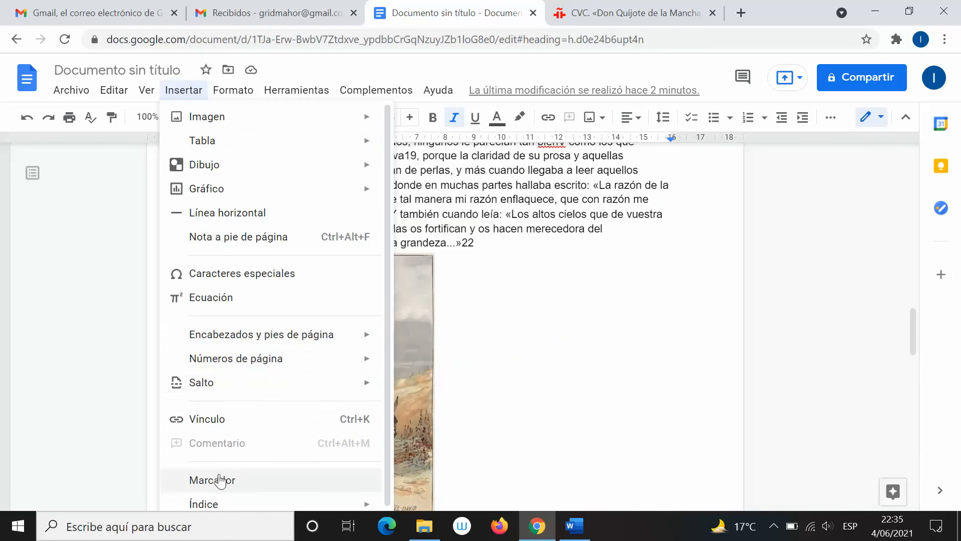
mouse_move(228, 94)
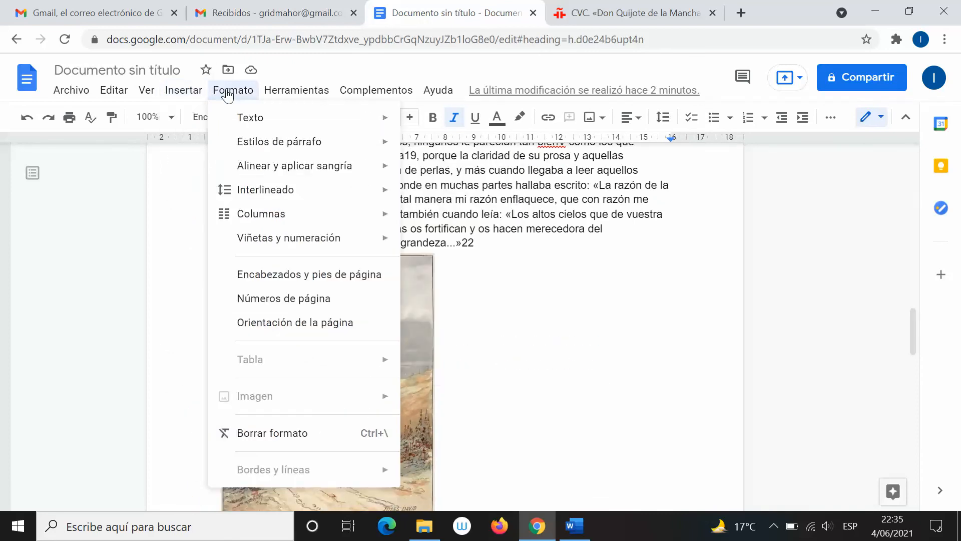
mouse_move(258, 116)
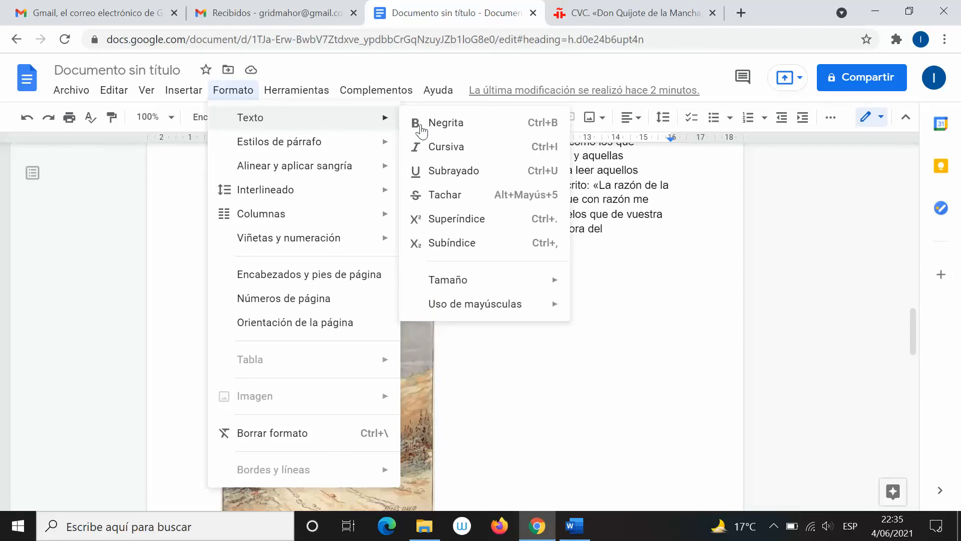
click(574, 526)
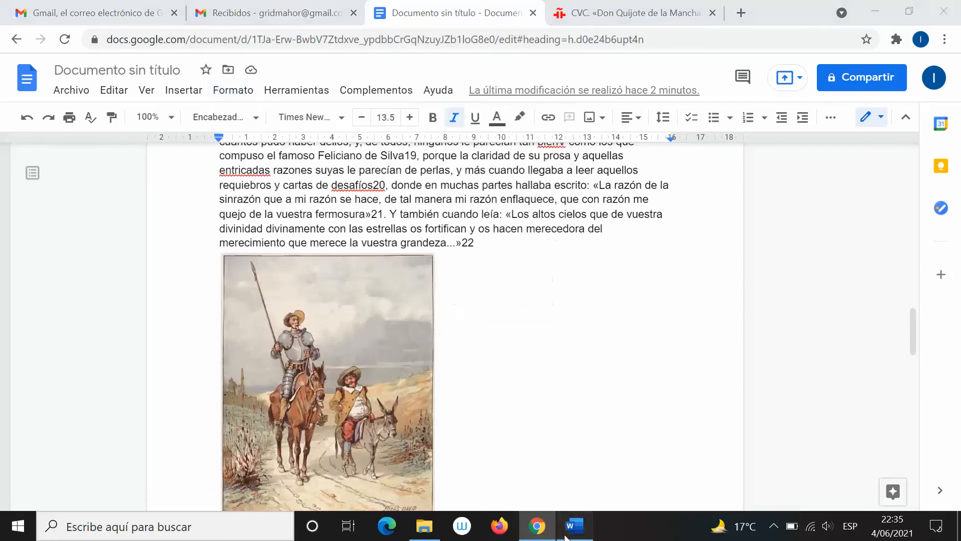
click(69, 36)
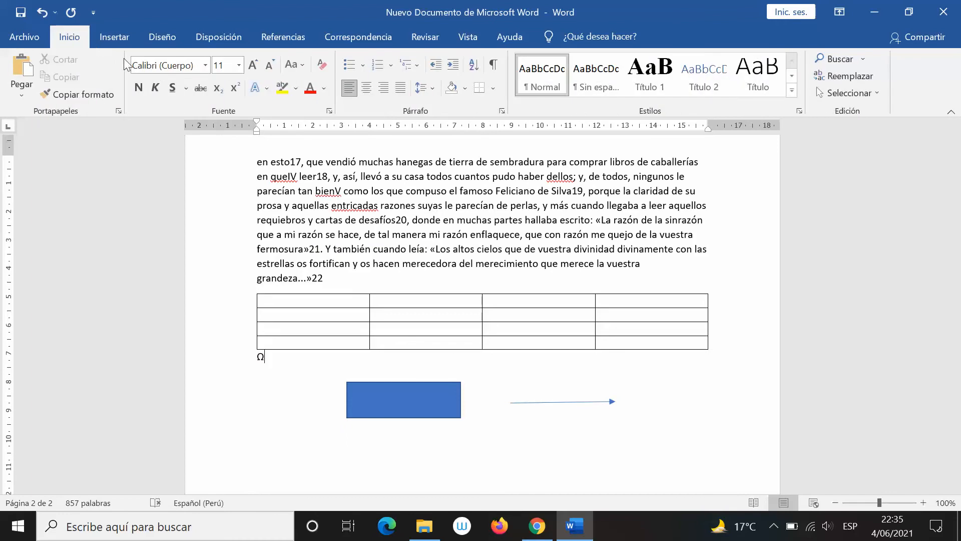
click(537, 525)
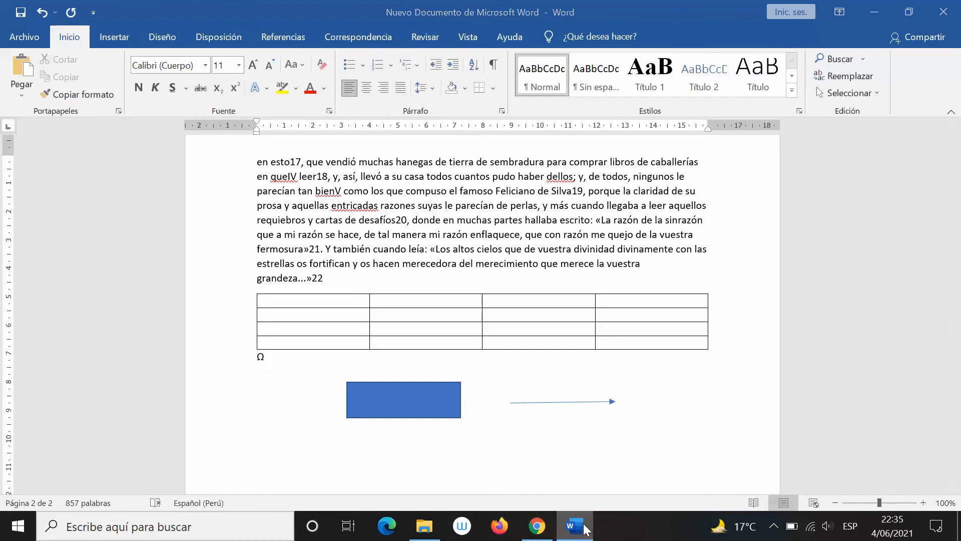
Look through the Formato > Texto and Estilos de párrafo submenus, flicking to Word and back
click(247, 90)
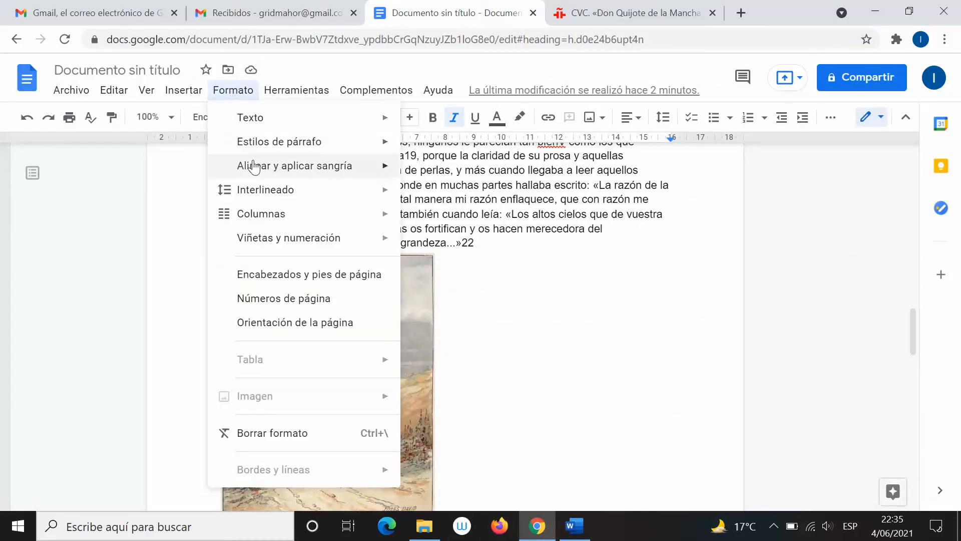
mouse_move(255, 166)
mouse_move(251, 142)
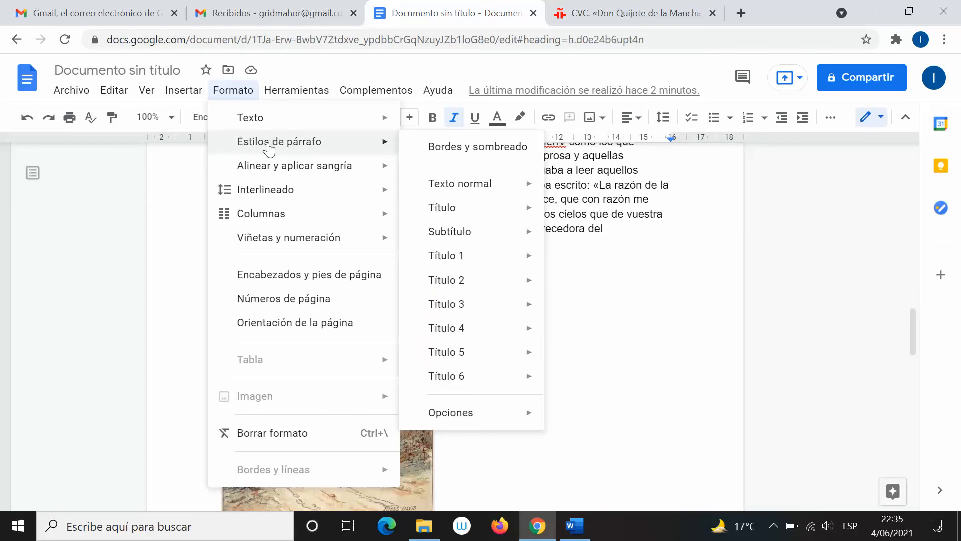
key(alt+Tab)
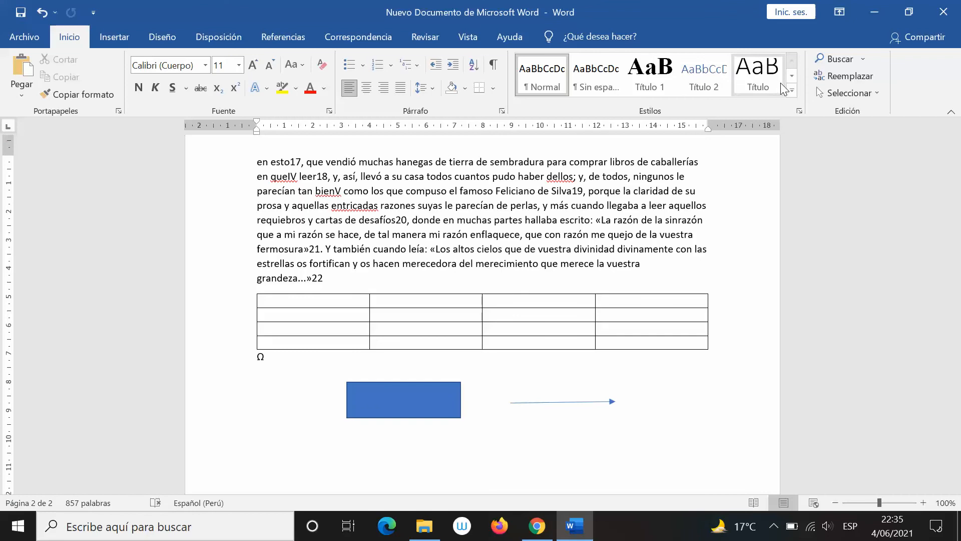
key(alt+Tab)
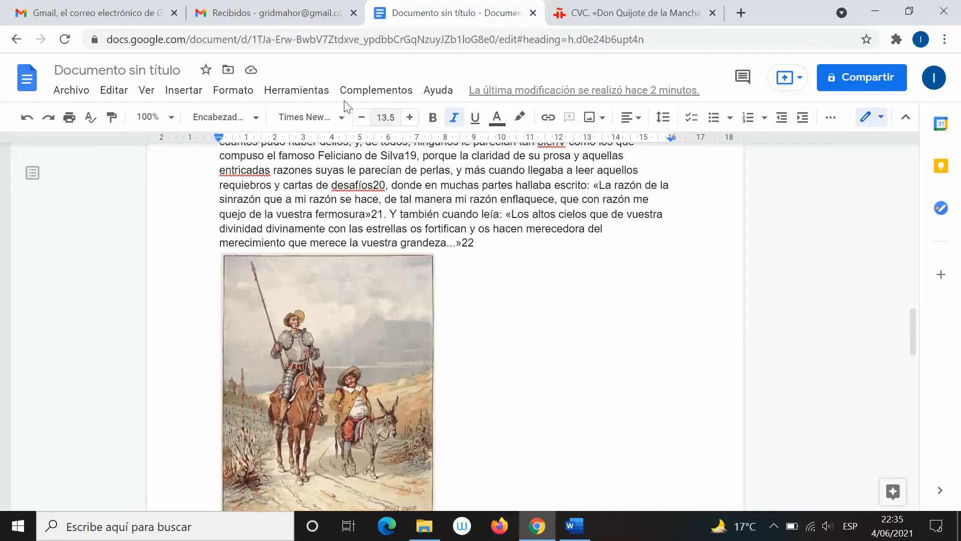
Browse the Docs menus once more, then bring the Word copy to the front
click(185, 90)
mouse_move(230, 94)
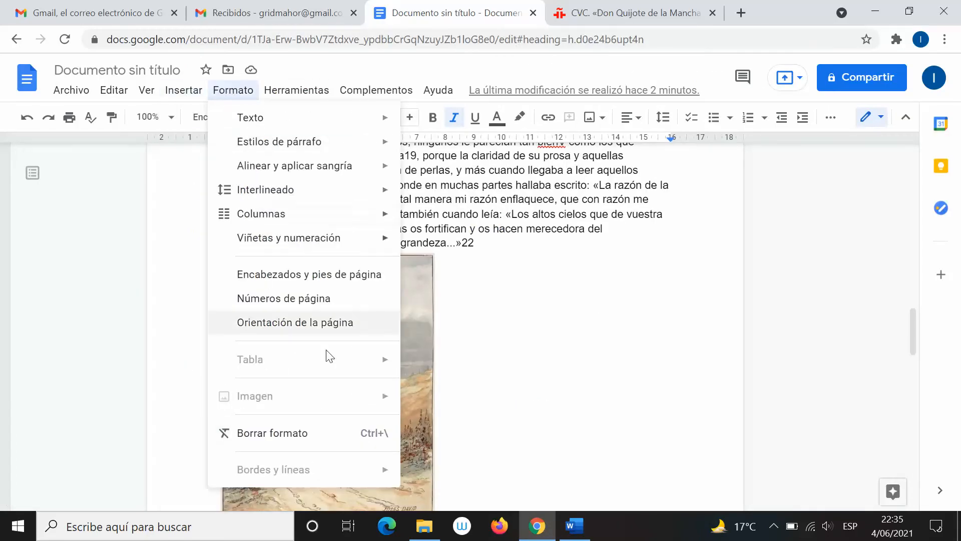
mouse_move(295, 220)
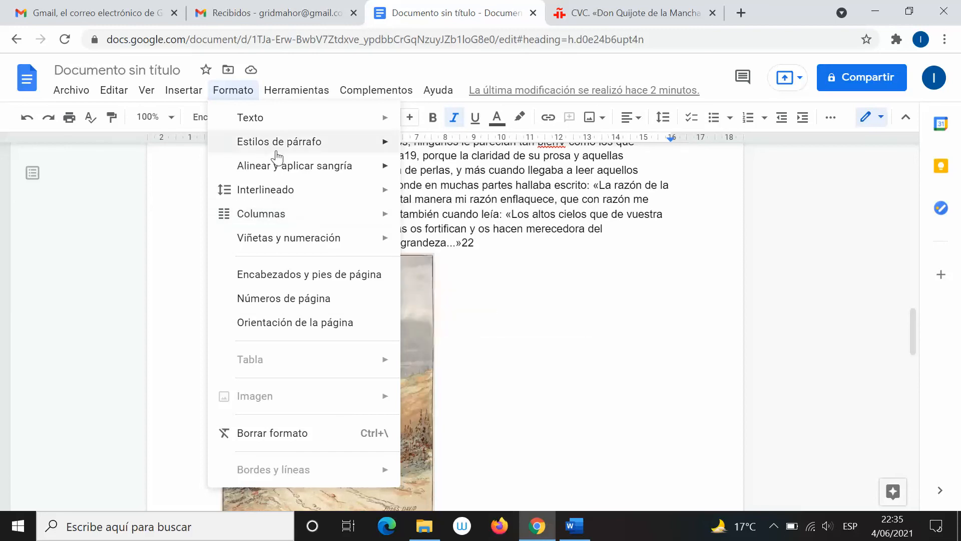
key(alt+Tab)
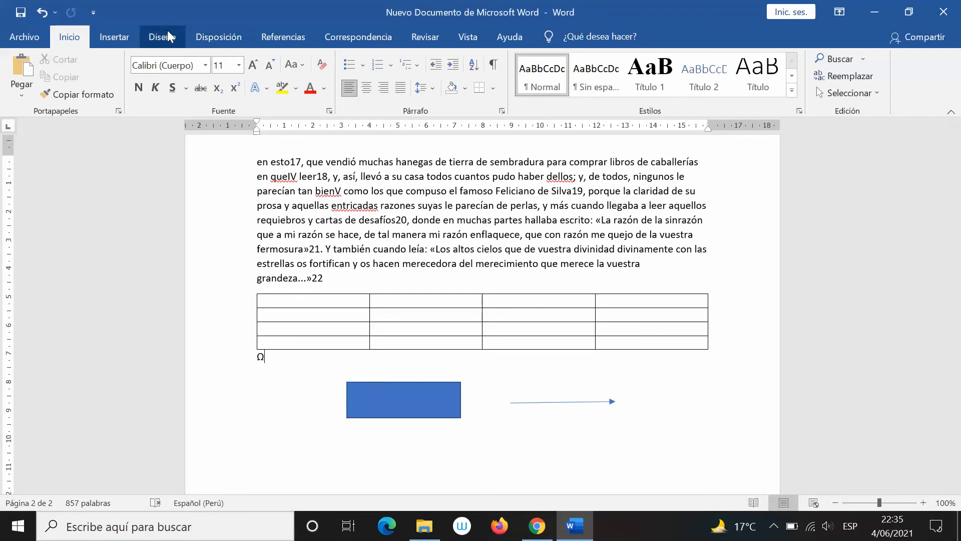
In Word, view Diseño, then Disposición > Columnas choices, before returning to Google Docs
click(168, 32)
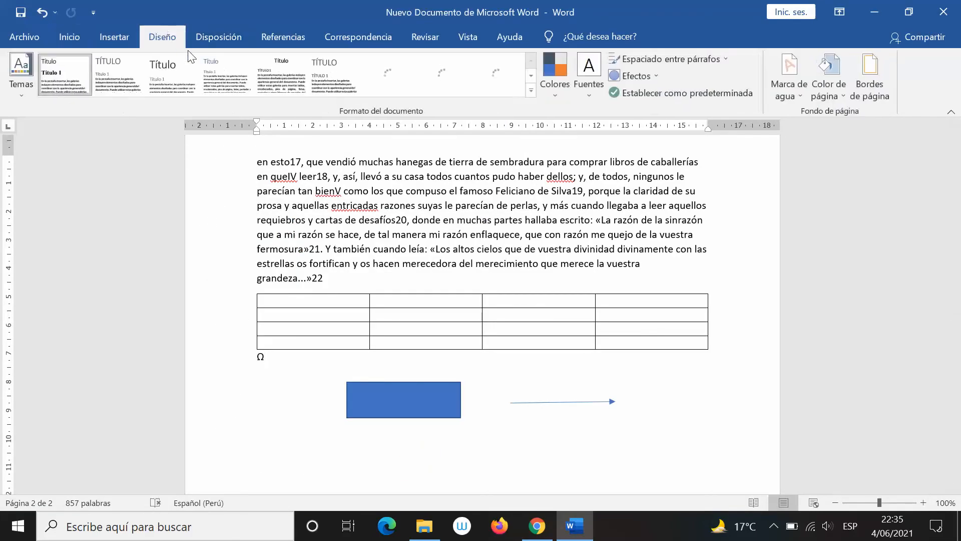
click(218, 36)
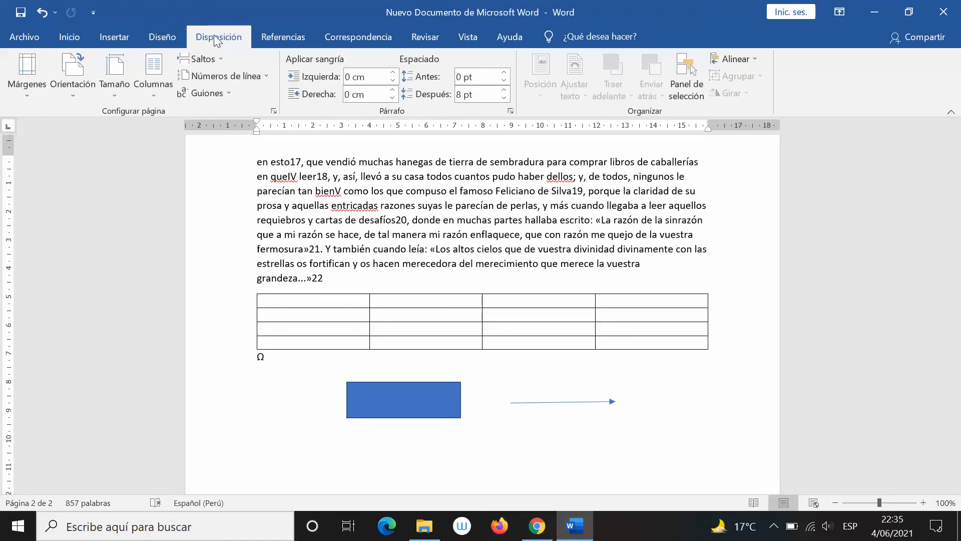
click(148, 93)
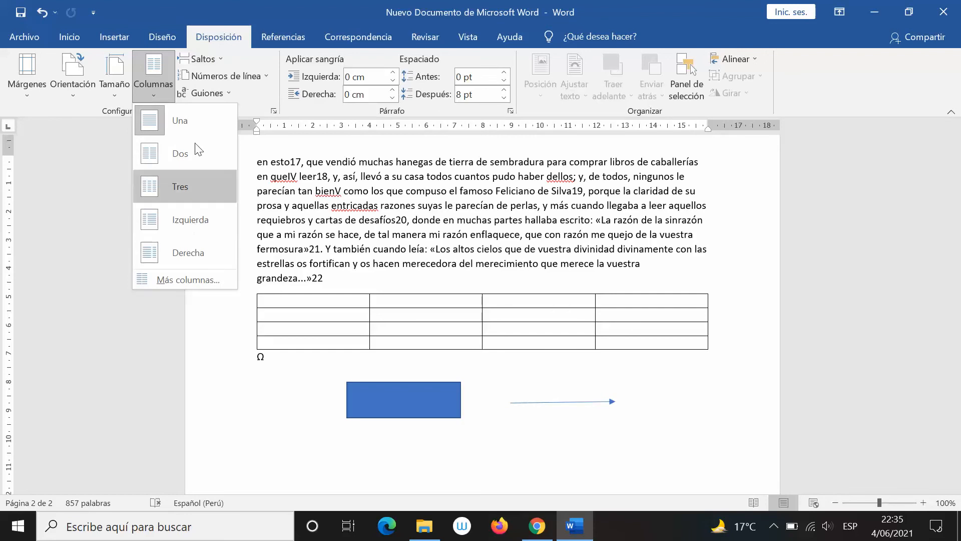
key(alt+Tab)
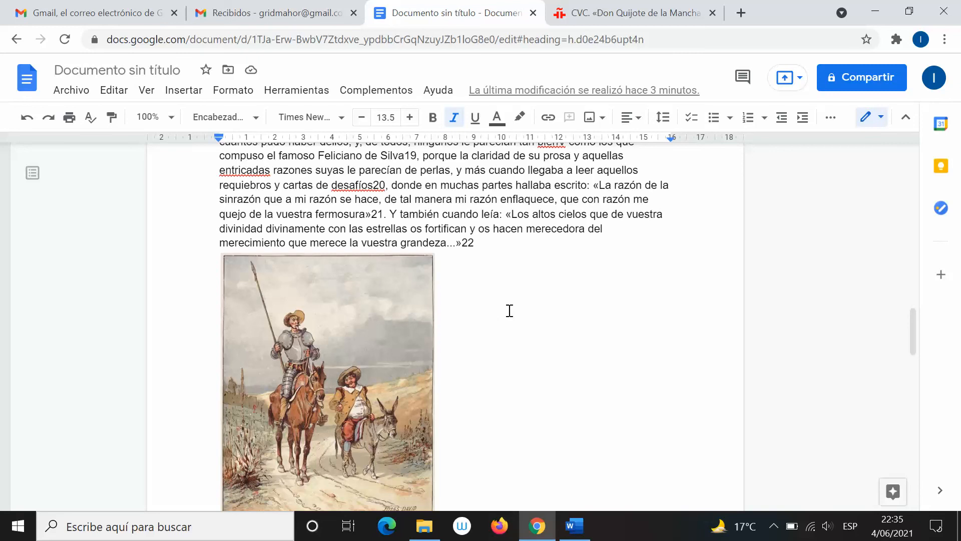
Scroll through both copies of the chapter and select the 'Es, pues, de saber…' paragraph
scroll(509, 311, up, 15)
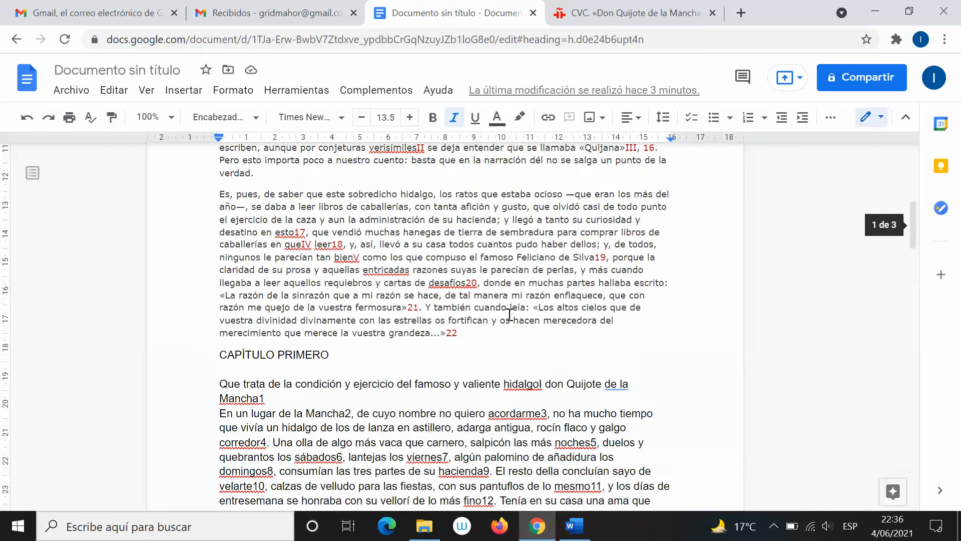
scroll(510, 313, up, 10)
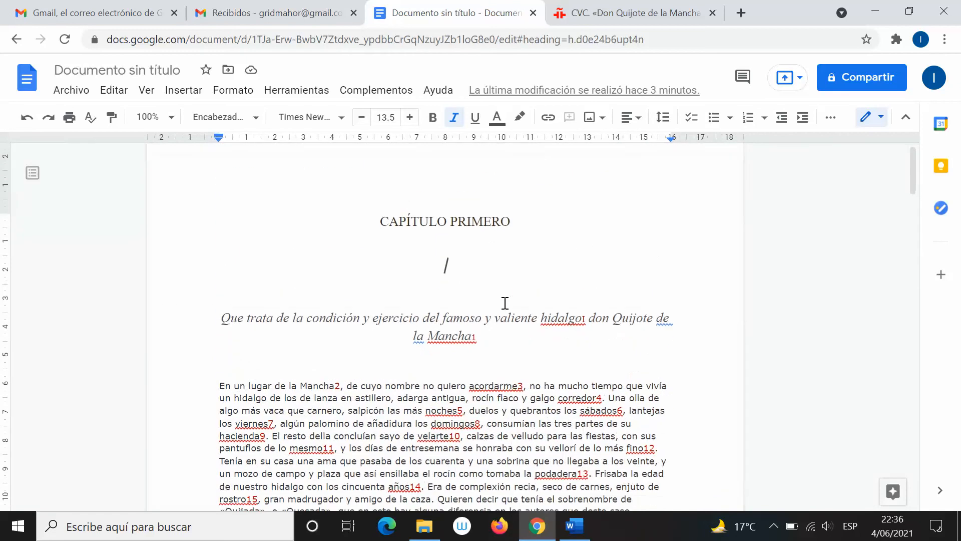
scroll(506, 303, down, 15)
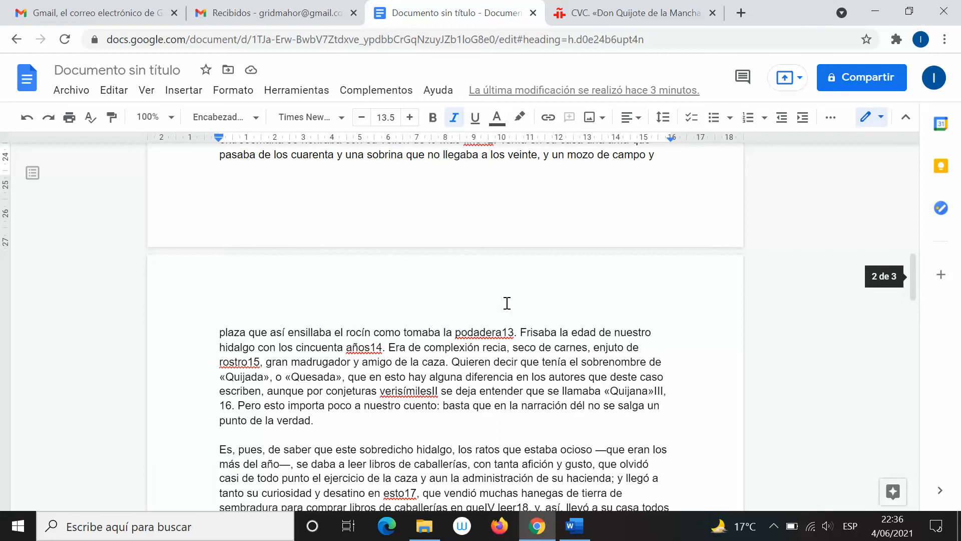
scroll(488, 284, down, 10)
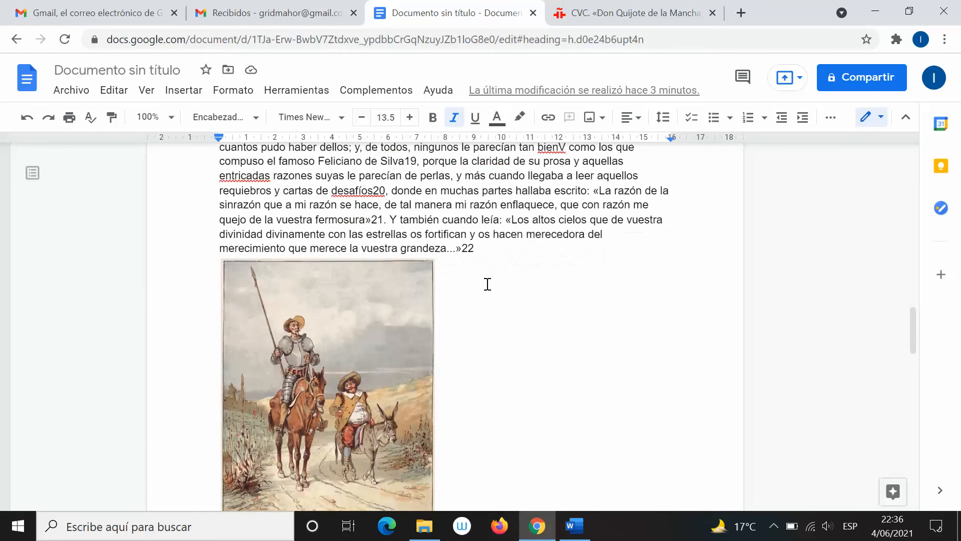
scroll(487, 283, up, 3)
scroll(443, 264, up, 5)
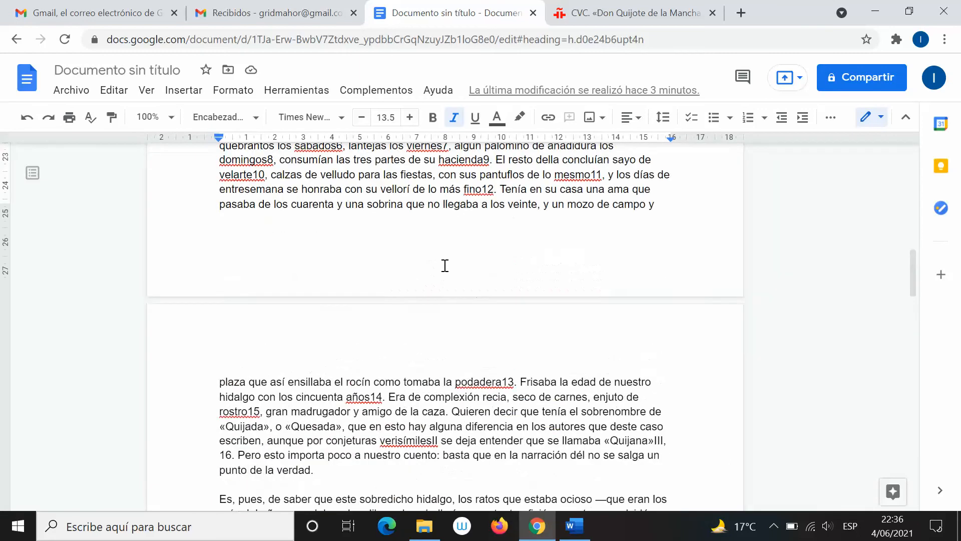
scroll(445, 266, up, 10)
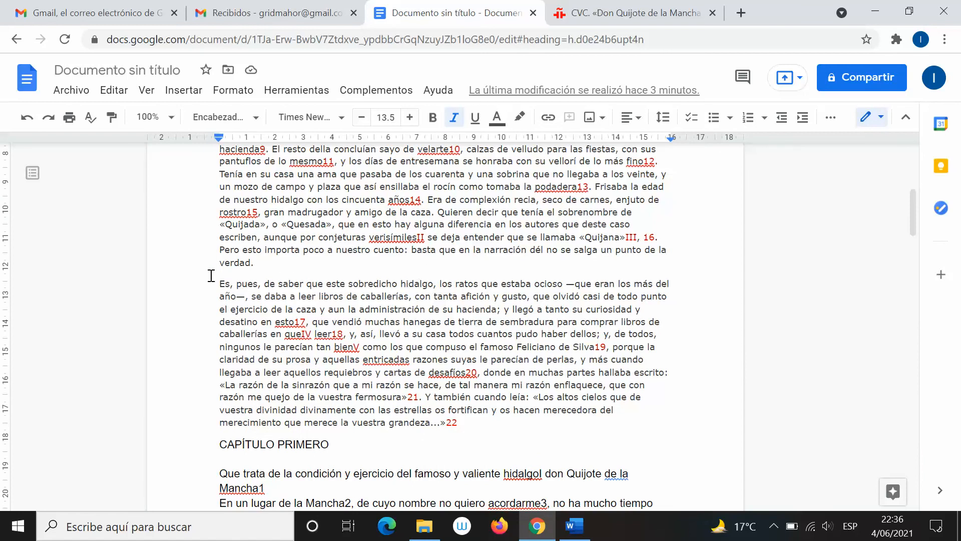
drag(220, 283, 457, 426)
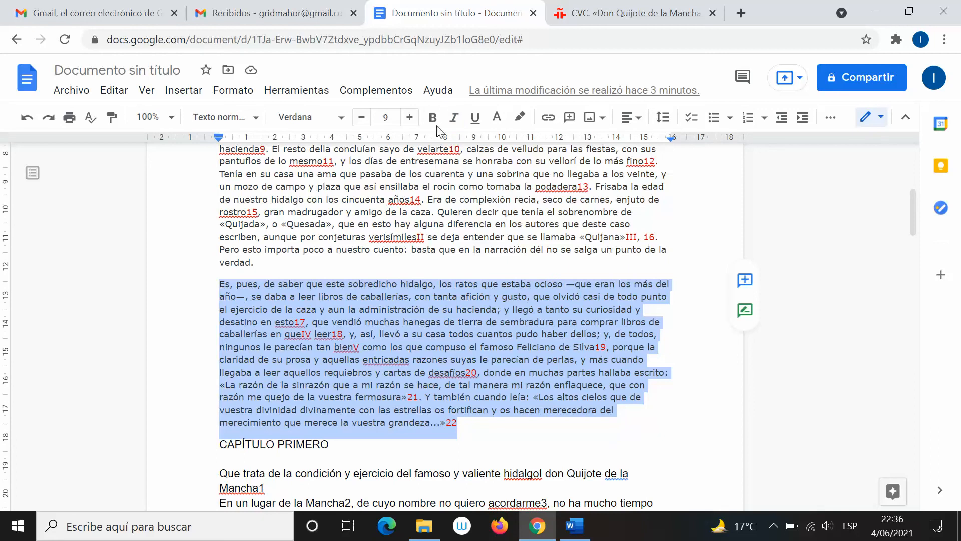
Apply Negrita to the 'Es, pues, de saber…' paragraph, remove it with Ctrl+B, then move to Word
click(438, 121)
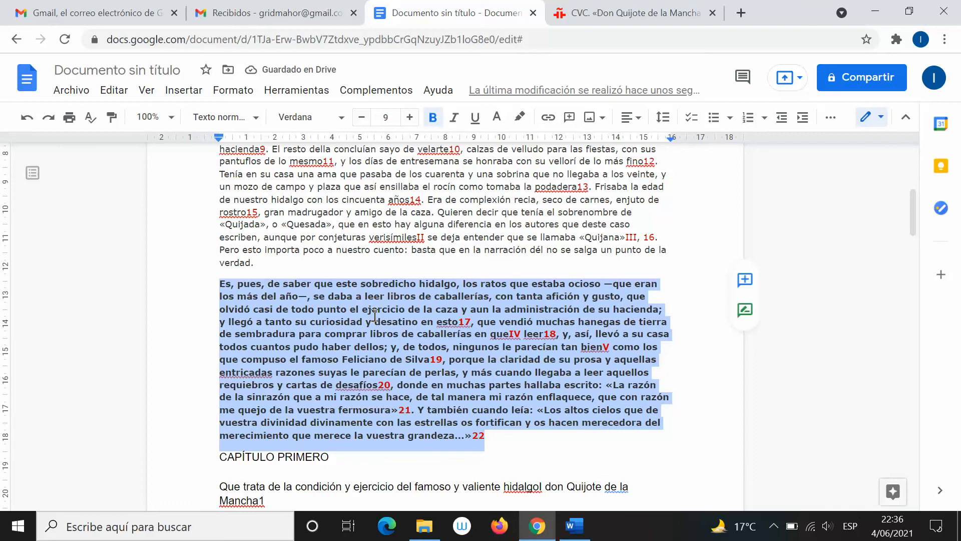
key(ctrl+b)
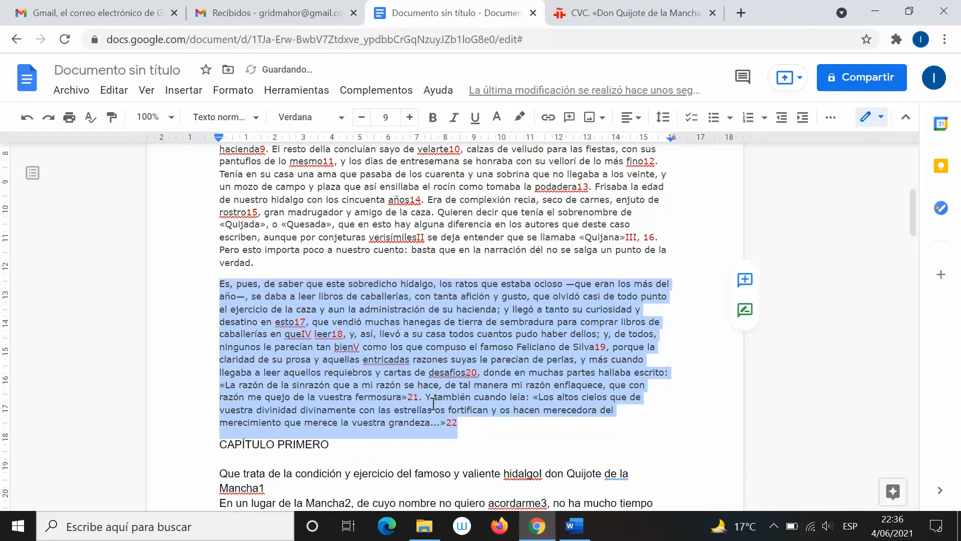
key(alt+Tab)
scroll(370, 336, up, 4)
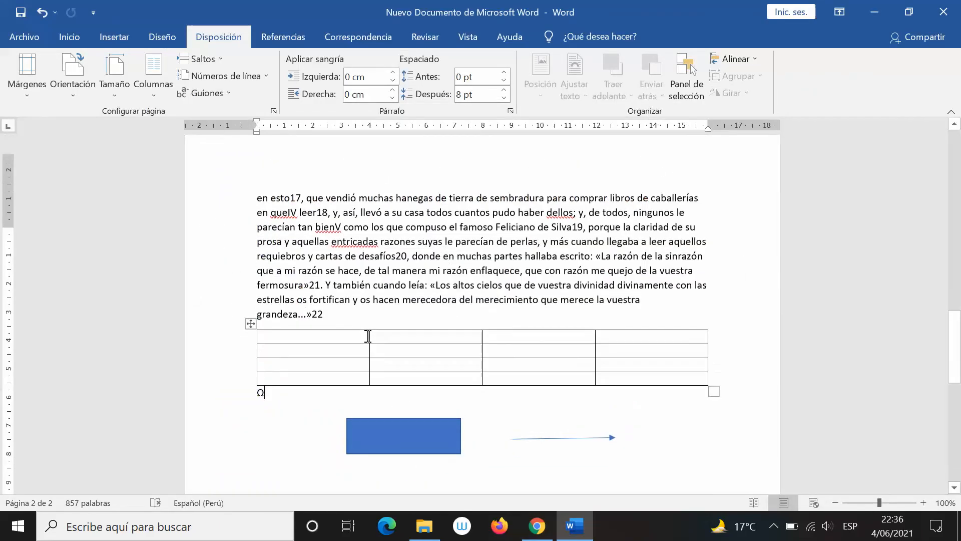
In Word, bold the 'Es, pues, de saber…' paragraph with Ctrl+N, then unbold it via Inicio > Negrita
key(ctrl+v)
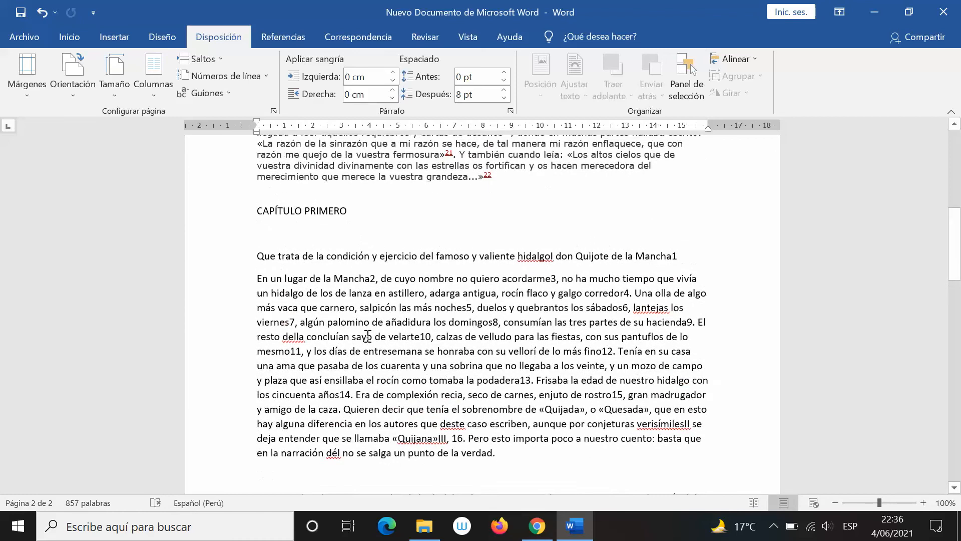
scroll(367, 337, up, 5)
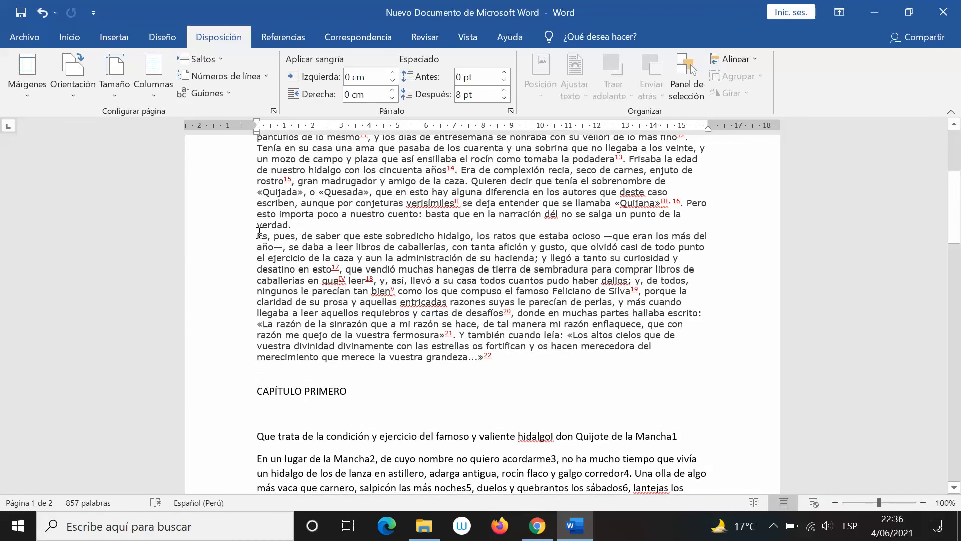
drag(259, 234, 505, 357)
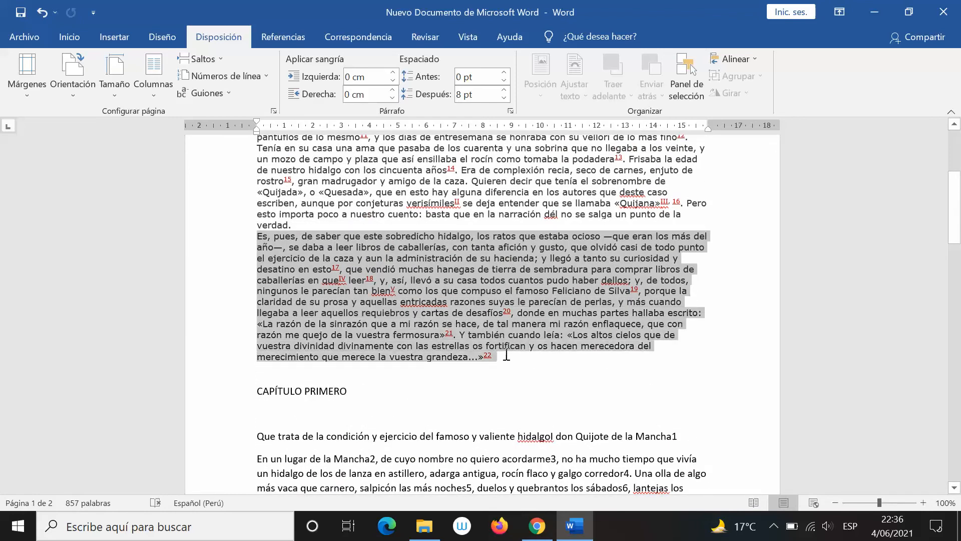
key(ctrl+n)
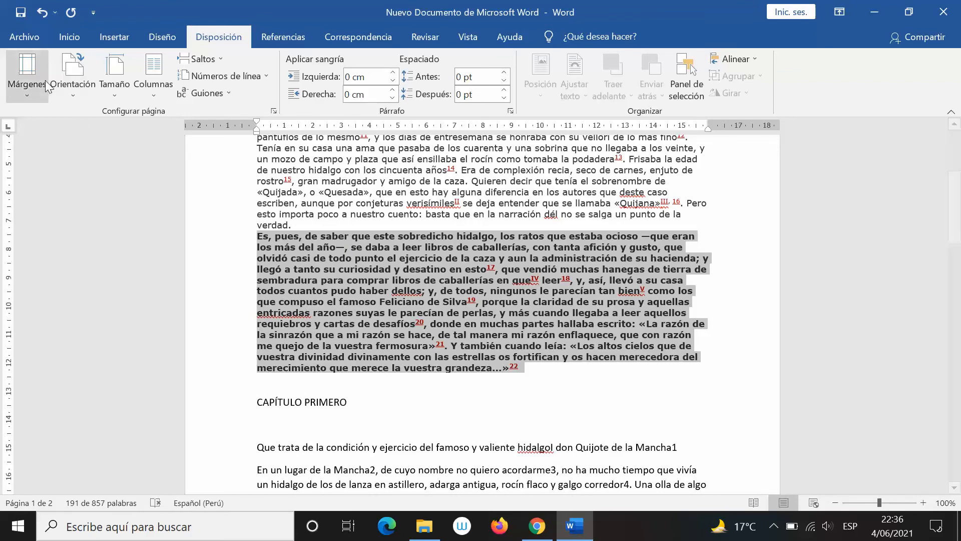
click(70, 38)
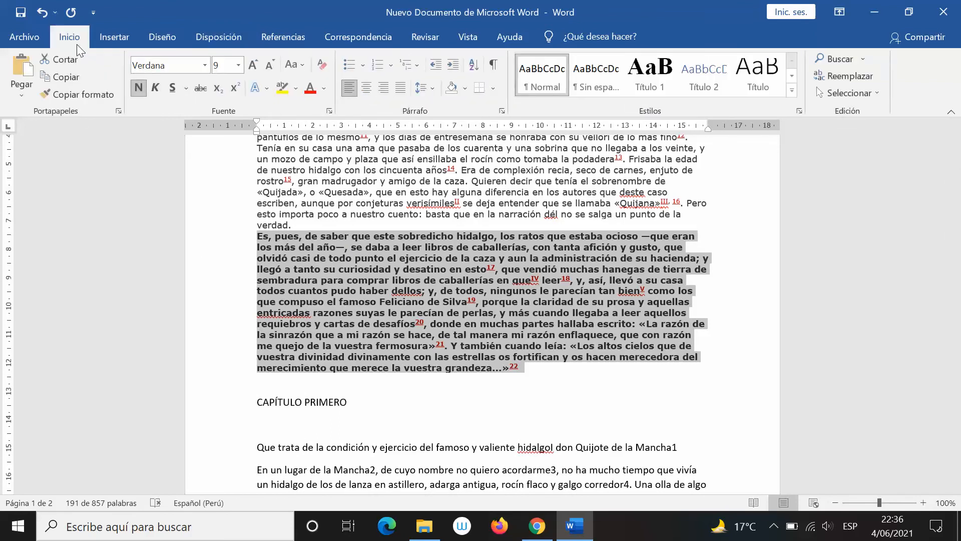
click(138, 87)
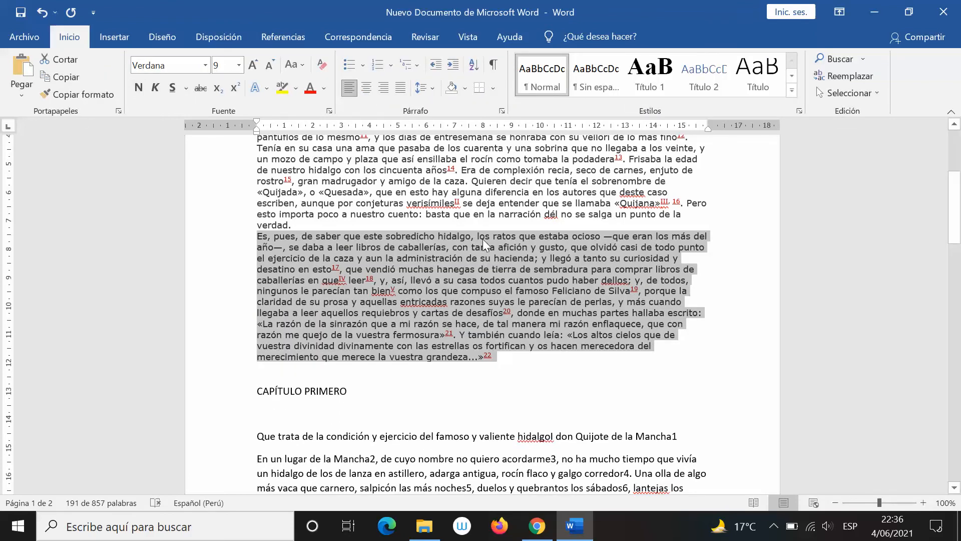
key(alt+Tab)
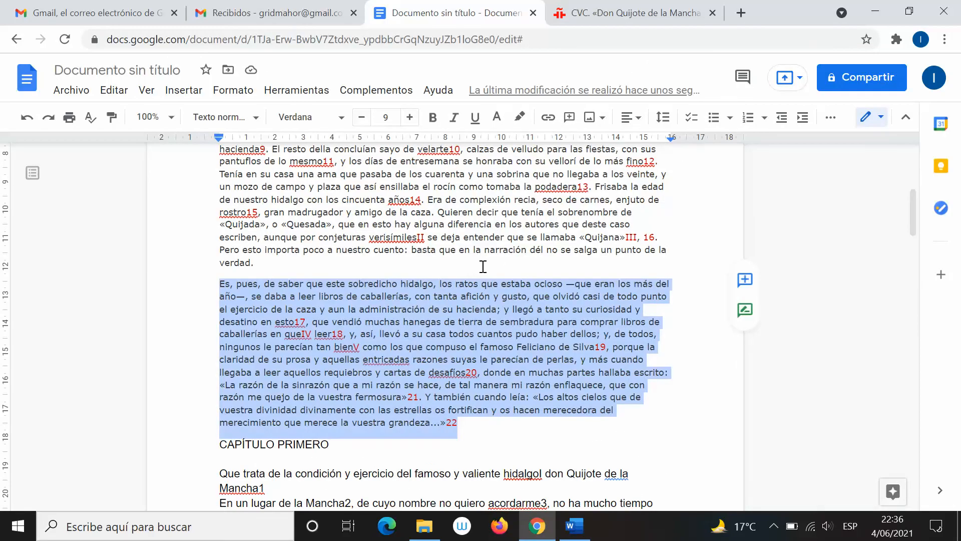
click(484, 265)
key(ctrl+z)
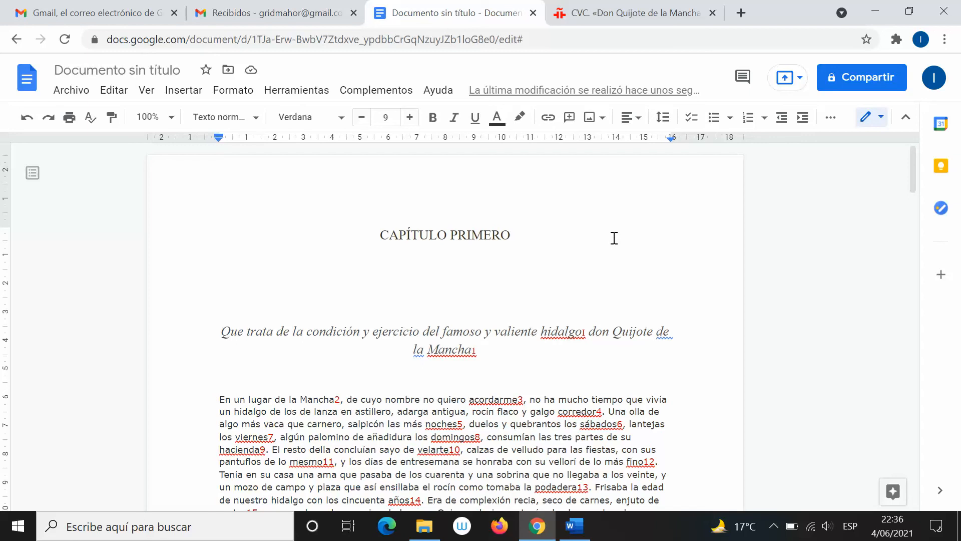
click(575, 526)
click(553, 460)
scroll(490, 339, up, 6)
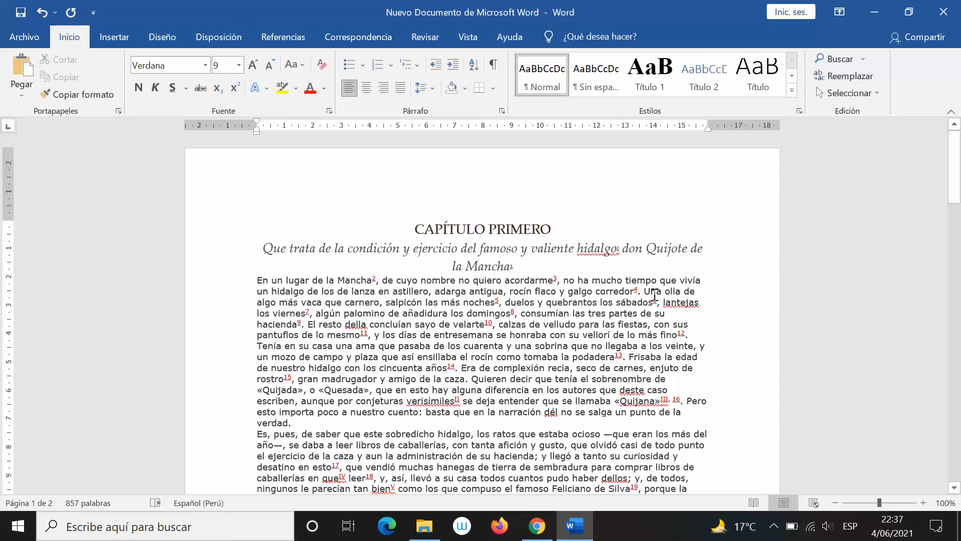
key(alt+Tab)
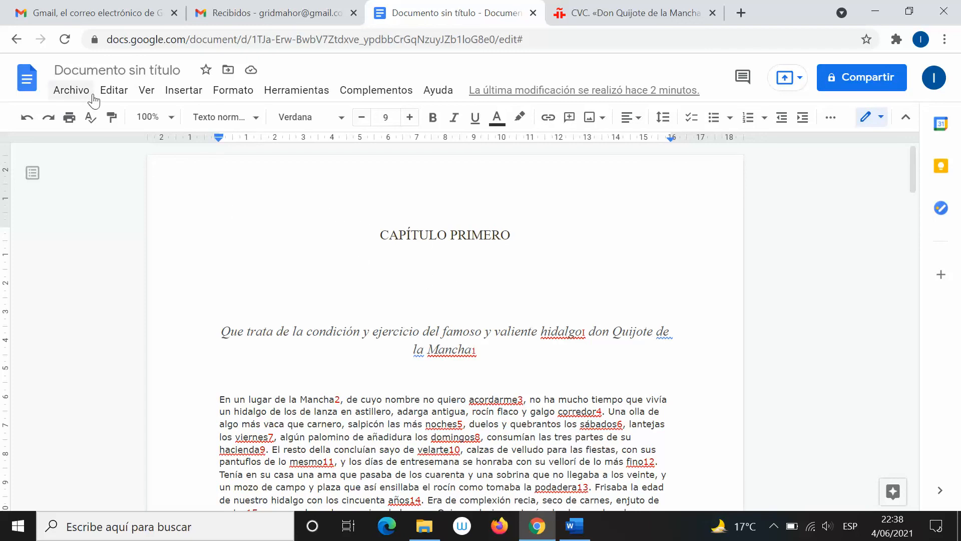
click(71, 90)
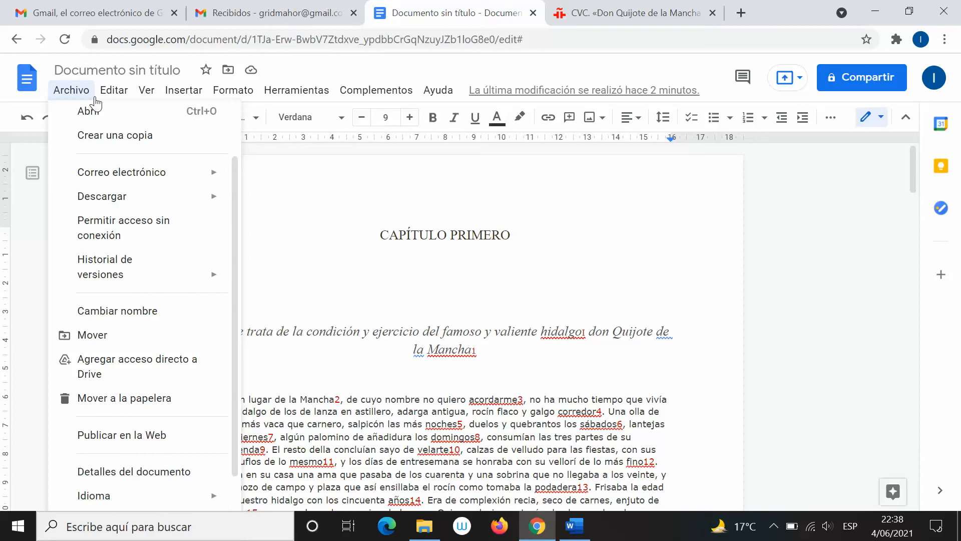
mouse_move(114, 97)
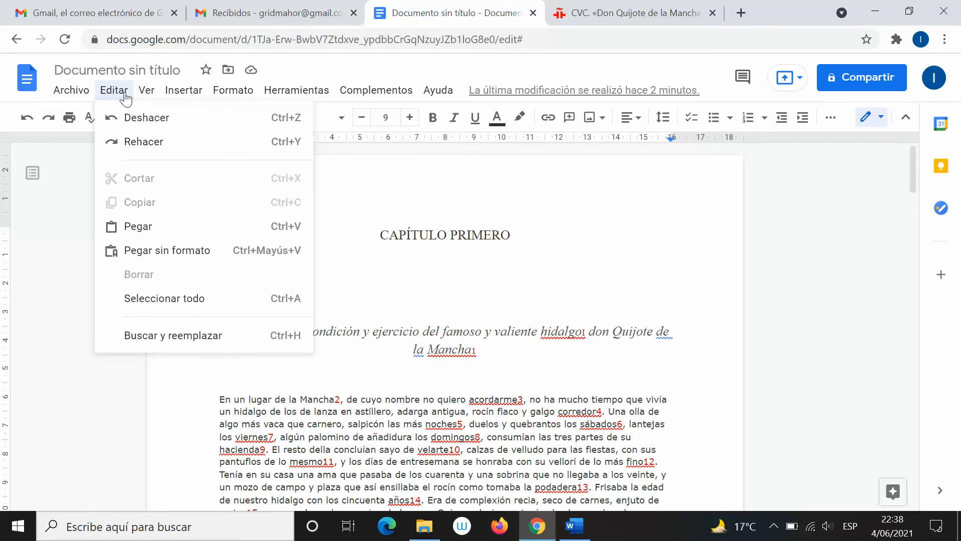
key(alt+Tab)
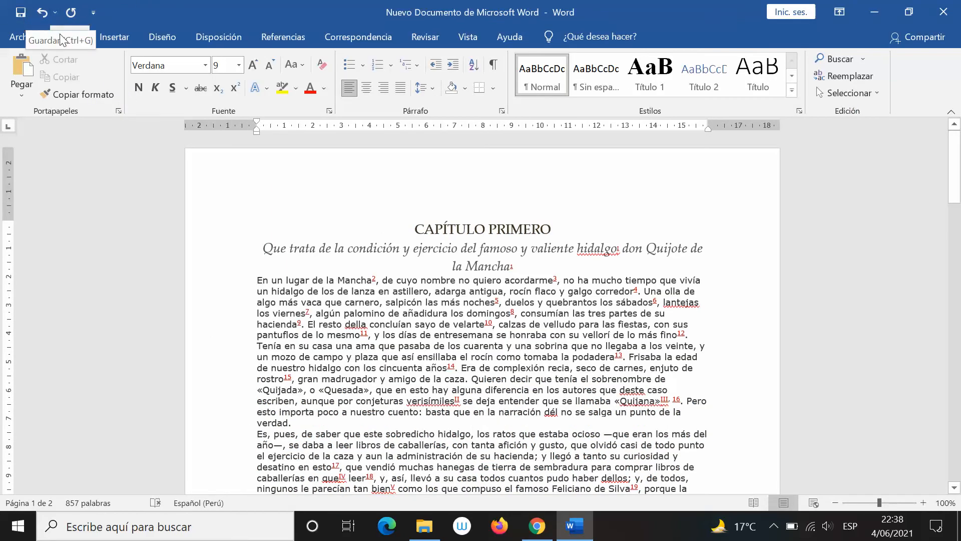
key(alt+Tab)
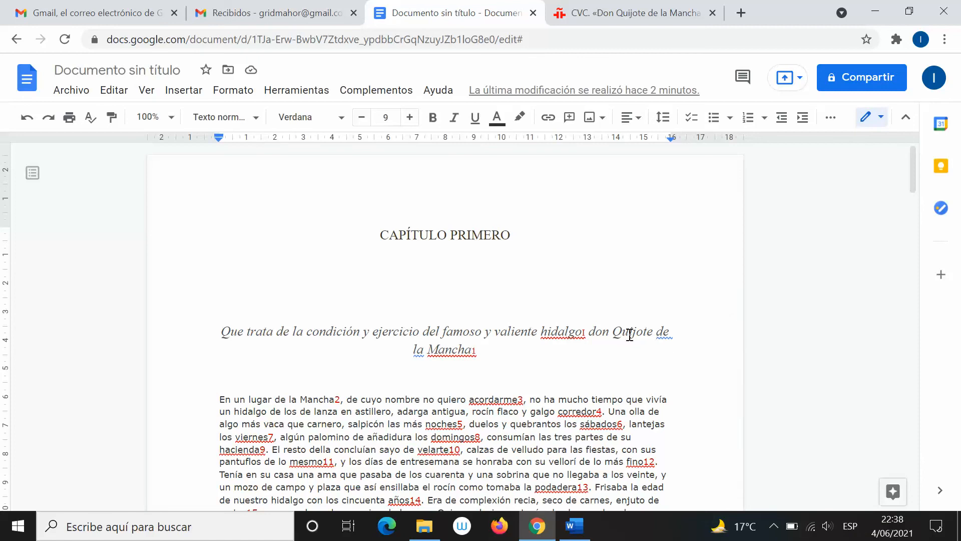
scroll(599, 351, down, 3)
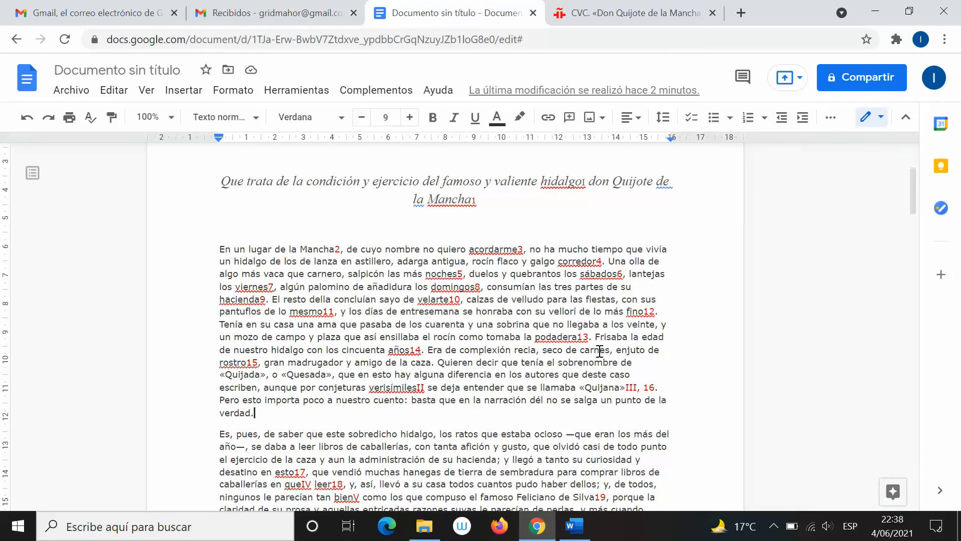
Compare the Google Docs chapter with the Word copy, switching back and forth
scroll(599, 351, down, 10)
scroll(525, 342, up, 3)
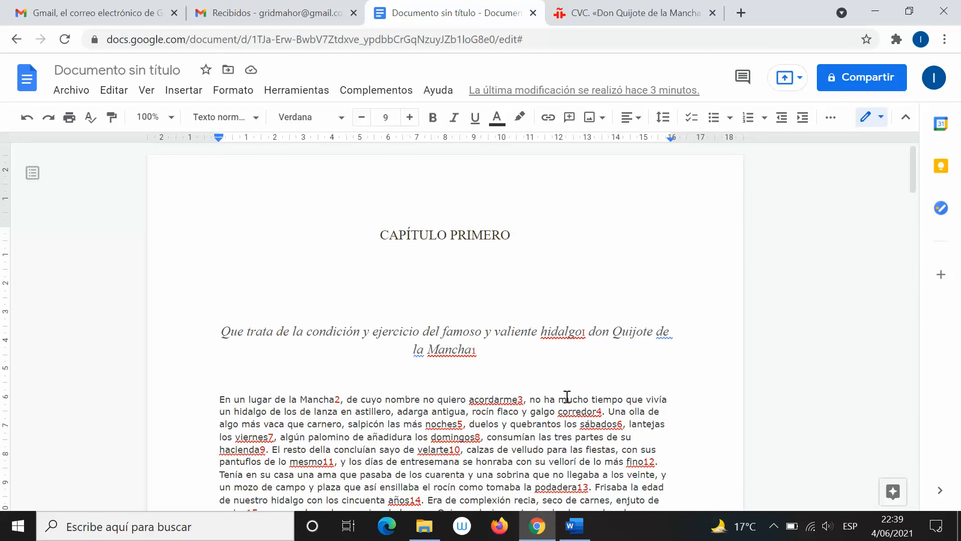
key(alt+Tab)
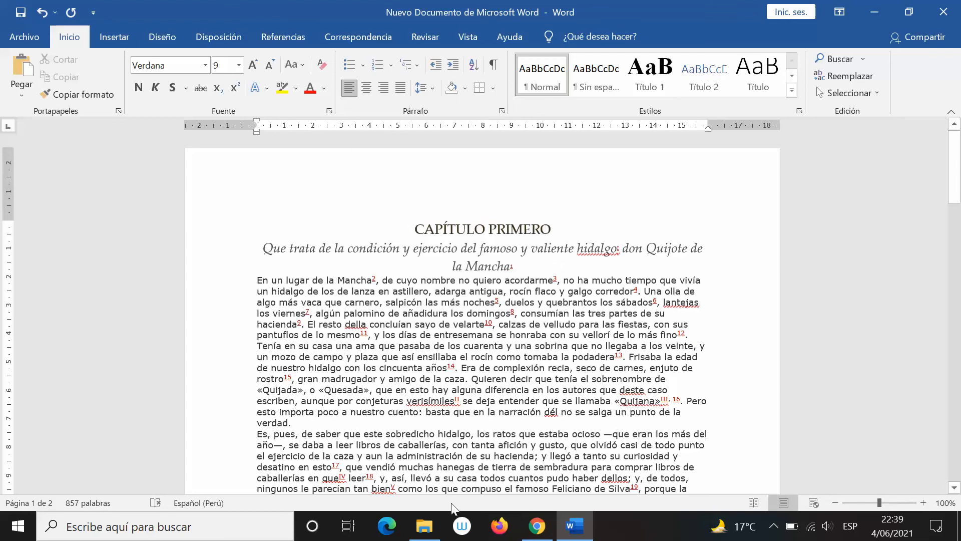
key(alt+Tab)
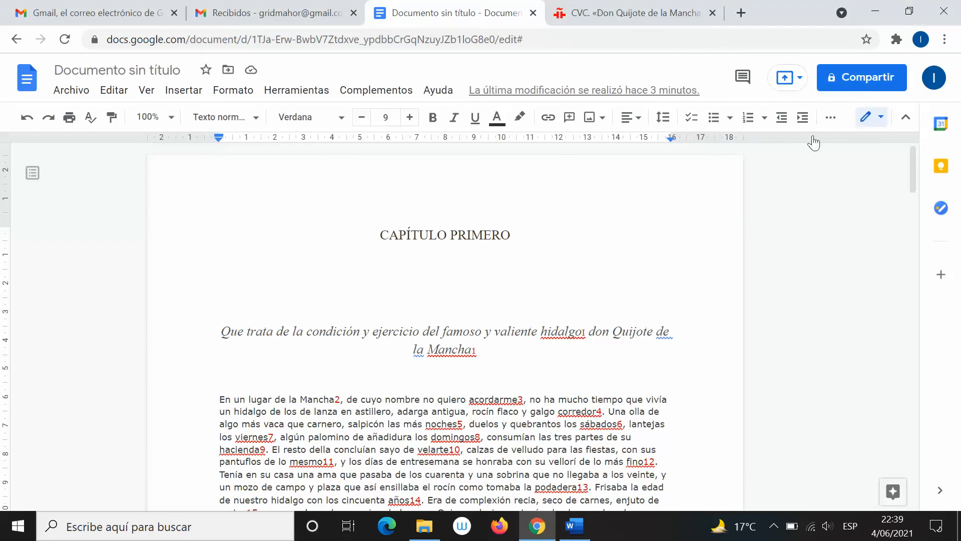
key(alt+Tab)
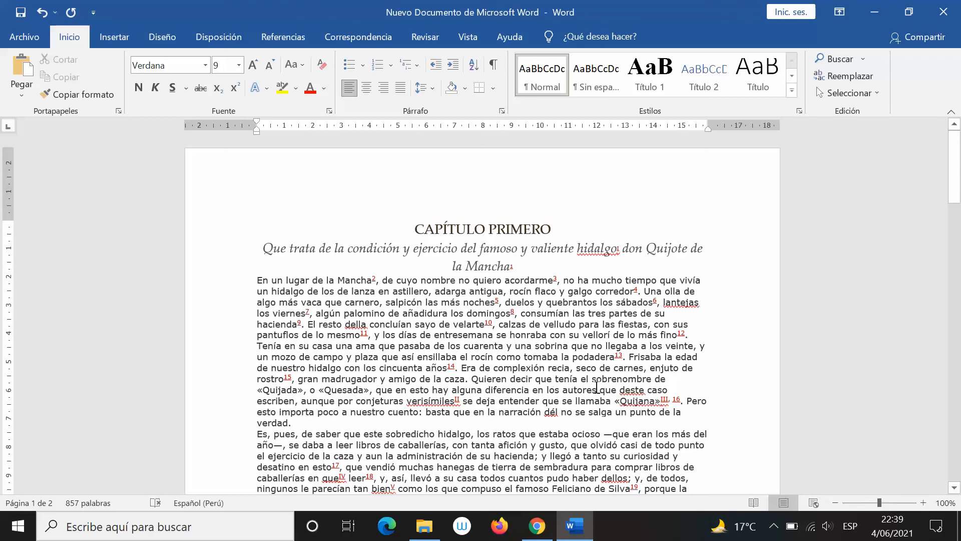
key(alt+Tab)
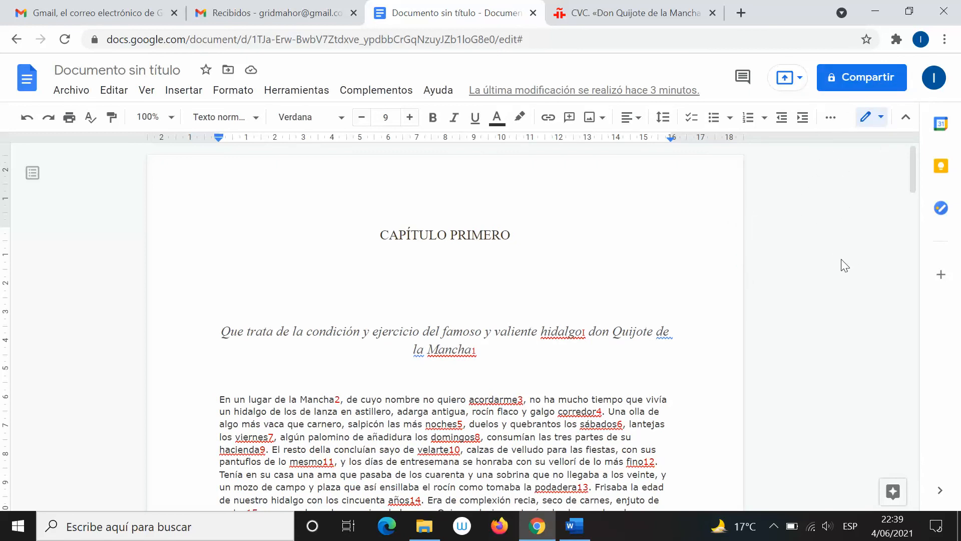
Open and minimize File Explorer, then switch to the Gmail 'Recibidos' tab
click(424, 526)
click(425, 526)
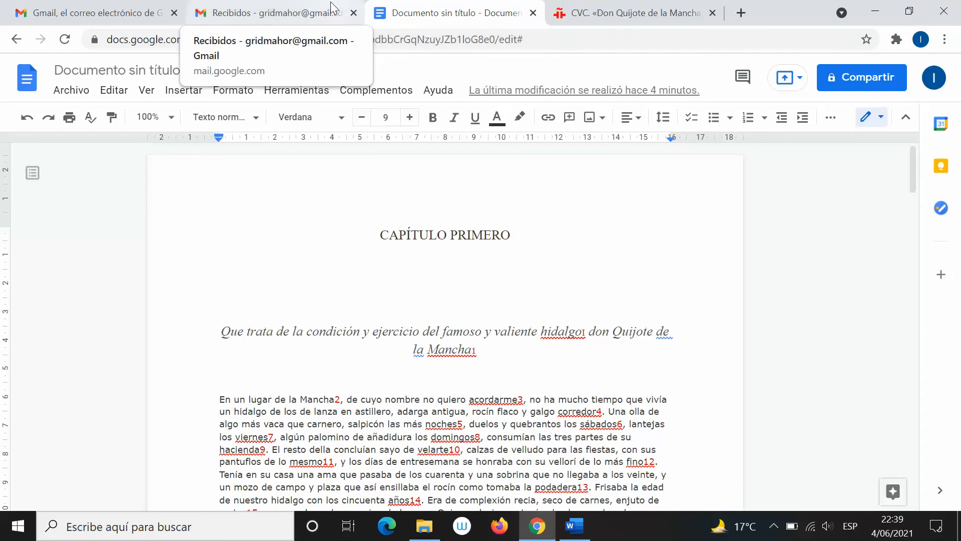
click(279, 12)
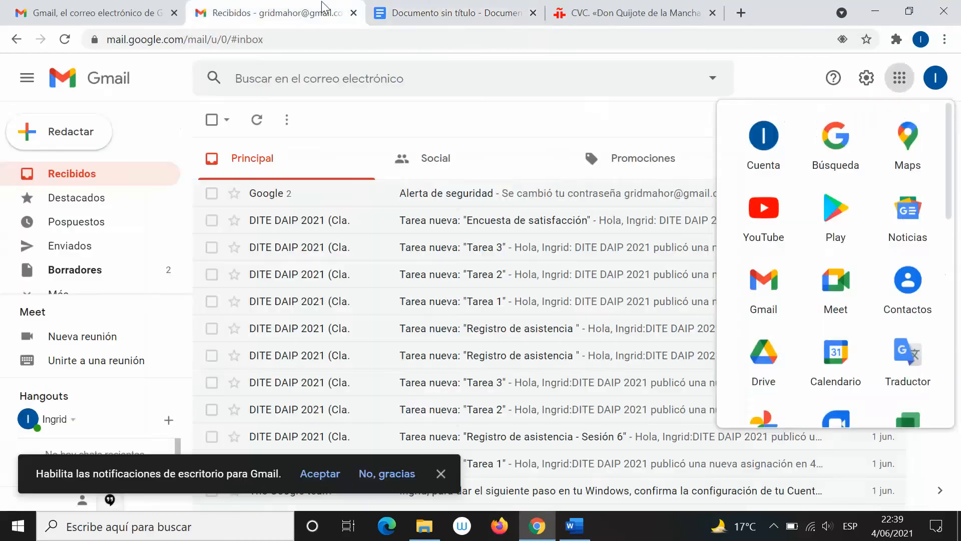
Open Google Drive from the apps grid and scroll through My Drive
click(899, 77)
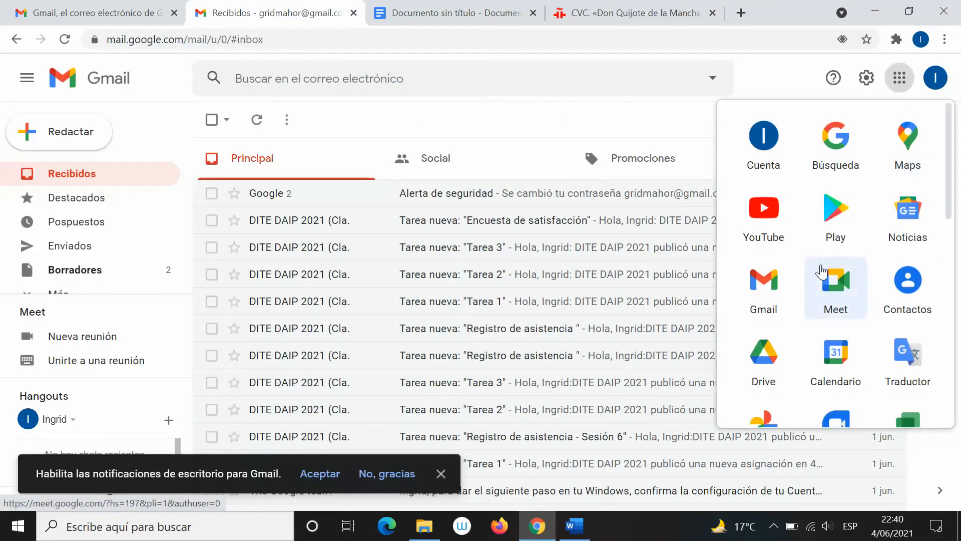
click(781, 345)
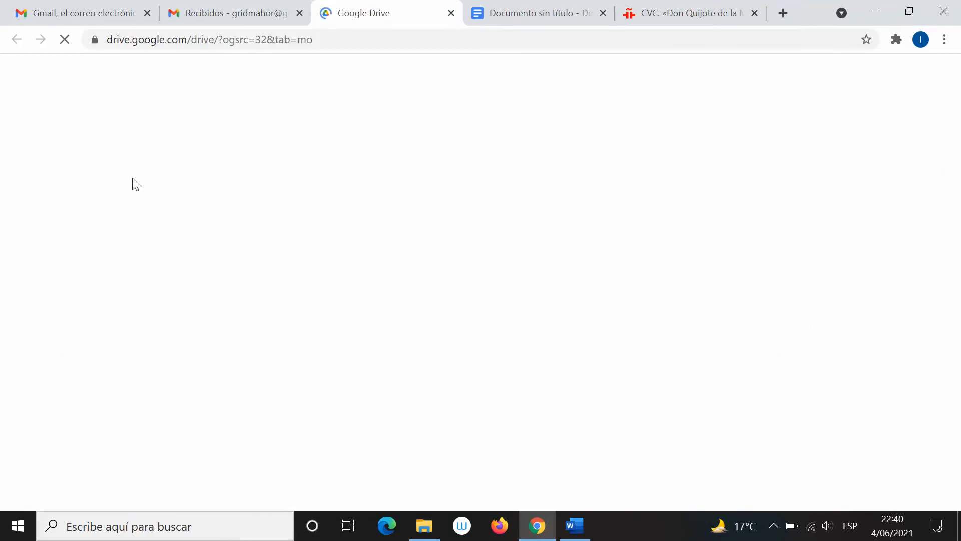
scroll(340, 296, down, 10)
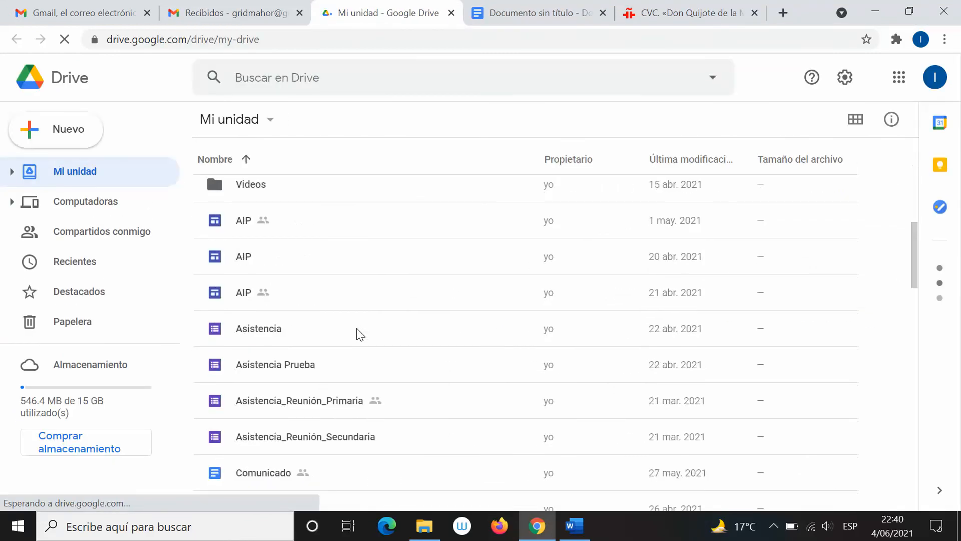
scroll(300, 396, down, 3)
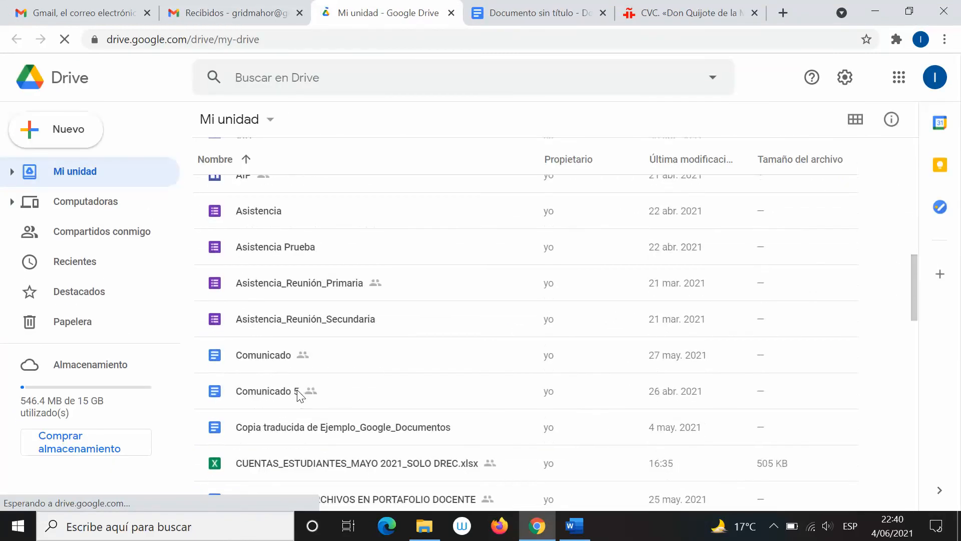
Open Compartir for 'Copia traducida de Ejemplo_Google_Documentos', then return to the untitled document
right_click(252, 368)
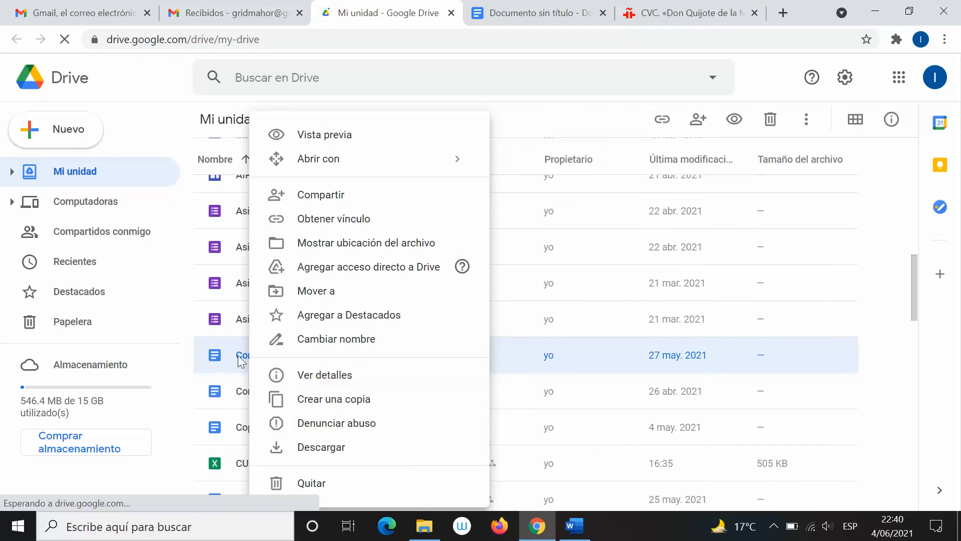
click(221, 422)
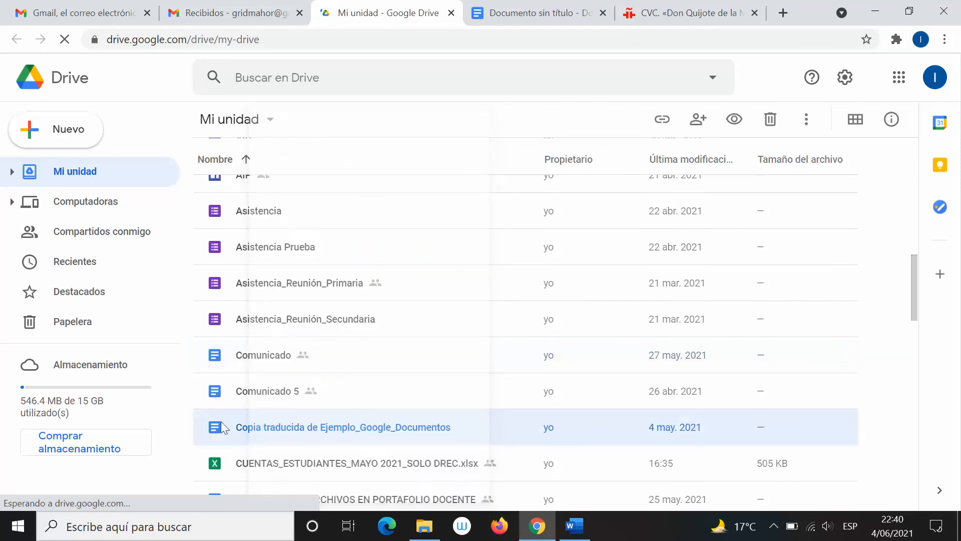
right_click(270, 432)
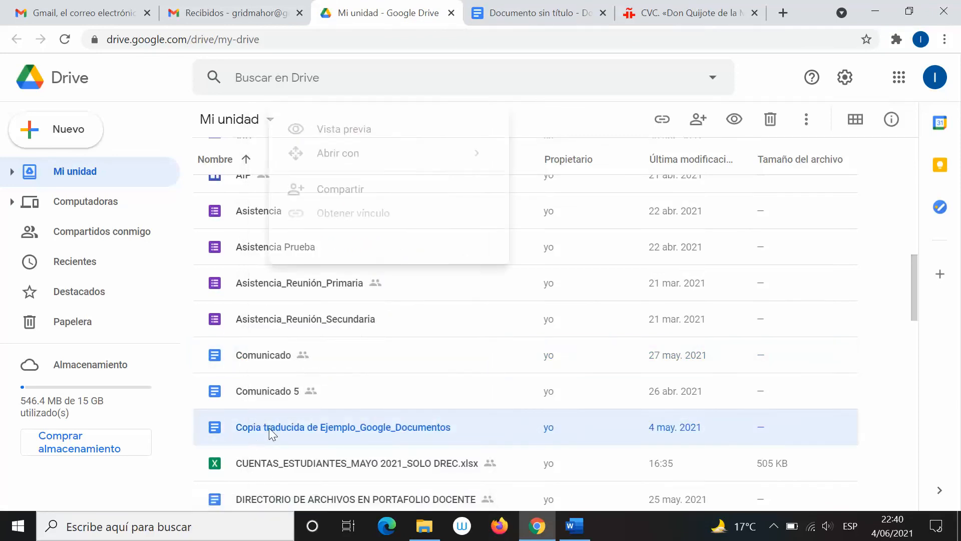
click(374, 194)
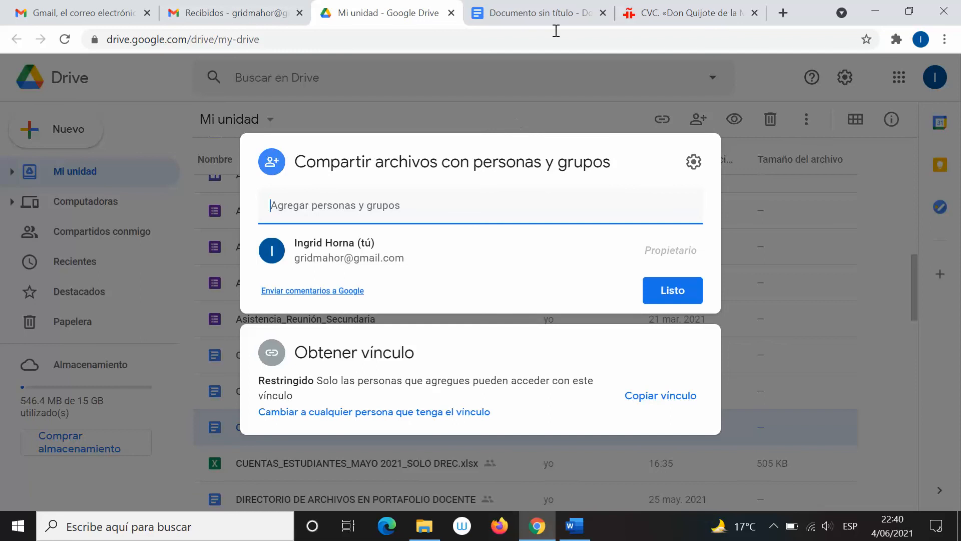
click(527, 7)
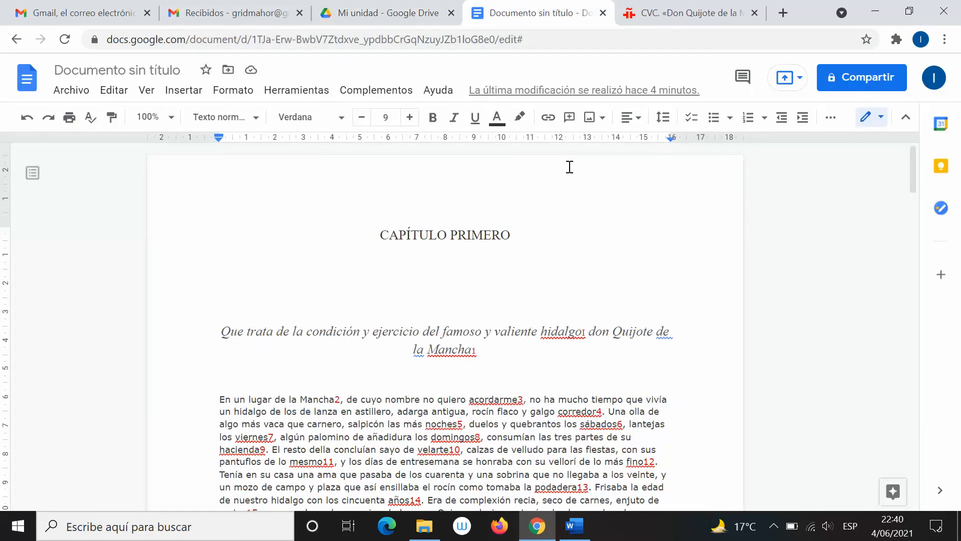
Try sharing the untitled document, dismiss the naming prompt and close the dialog with Listo
click(847, 77)
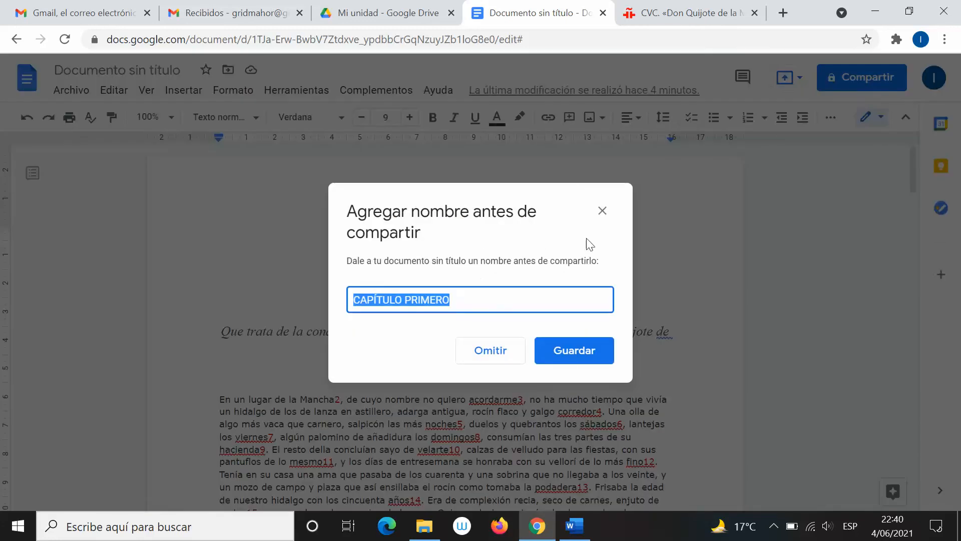
click(602, 210)
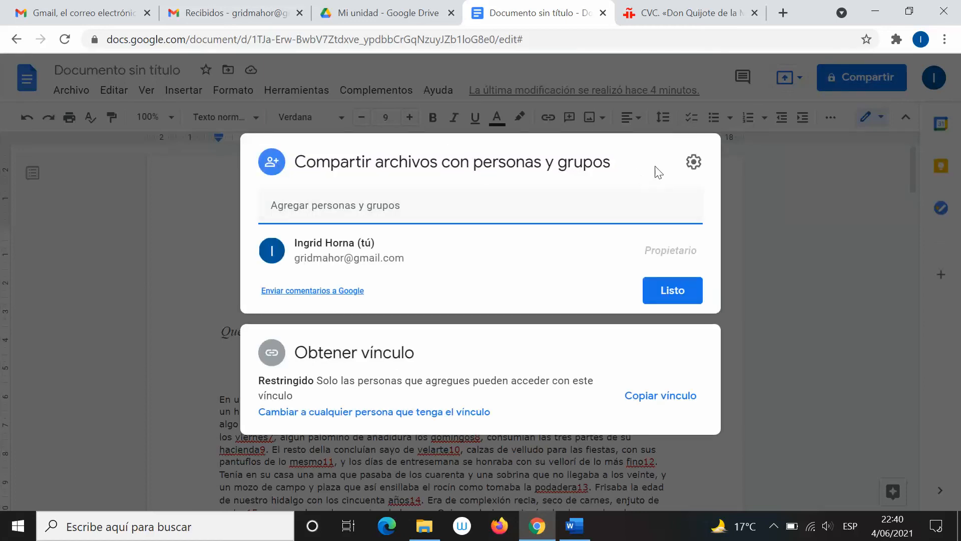
click(646, 288)
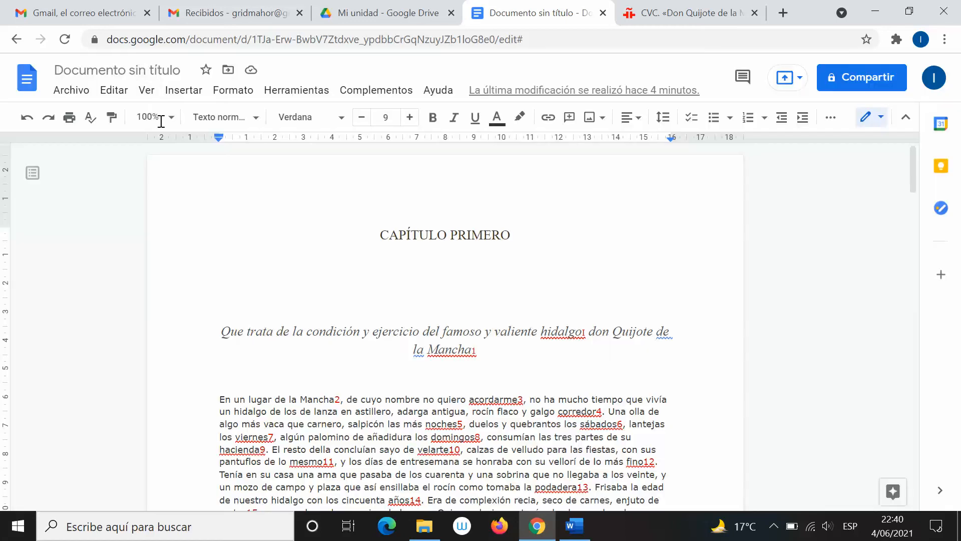
Name the document 'CAPÍTULO PRIMERO' and start appending 'DEL QUIJOTE' in capitals
click(156, 69)
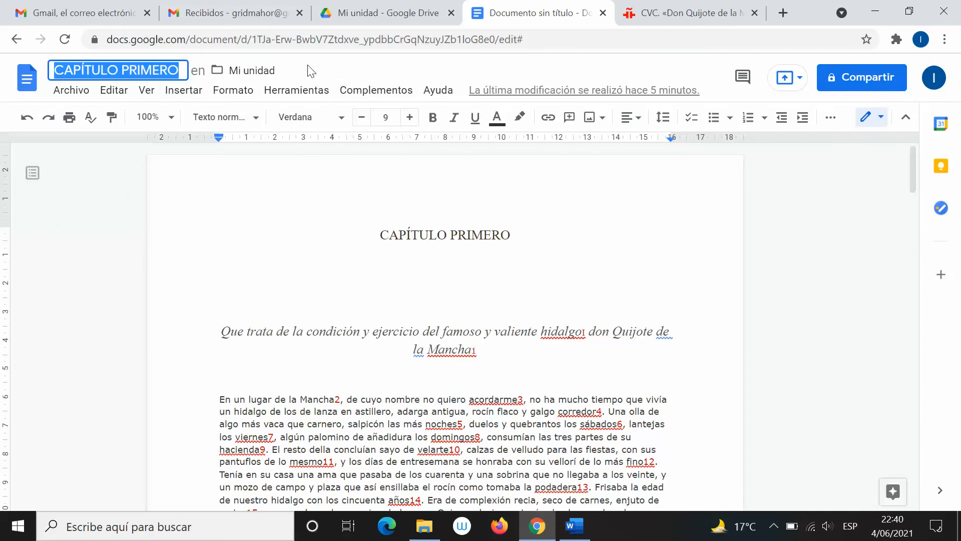
click(406, 76)
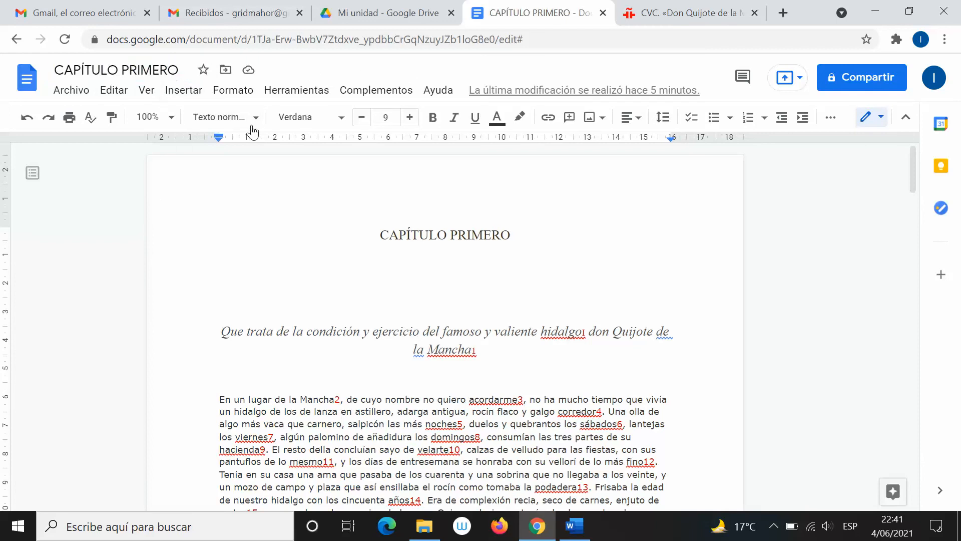
click(183, 73)
key(Caps_Lock)
text(D)
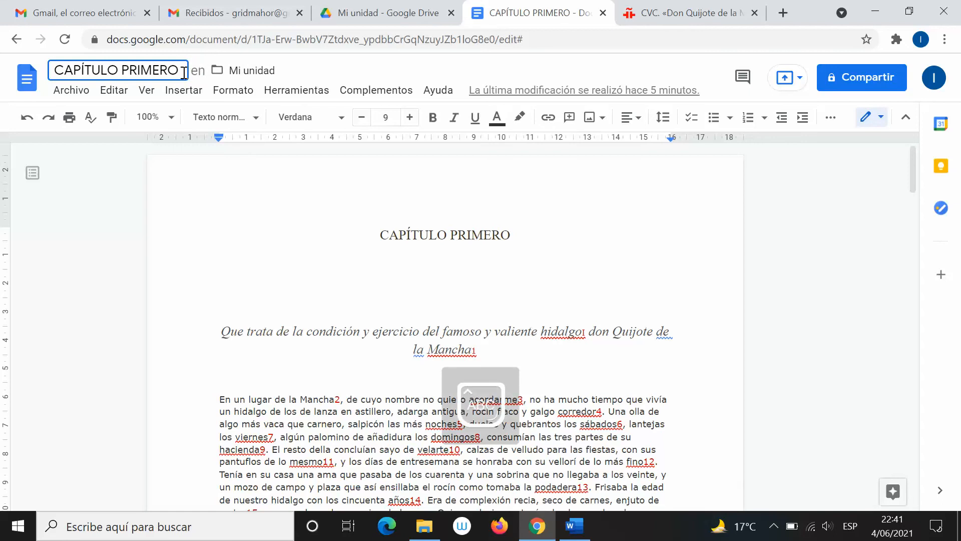
text(EL QUIJOTE)
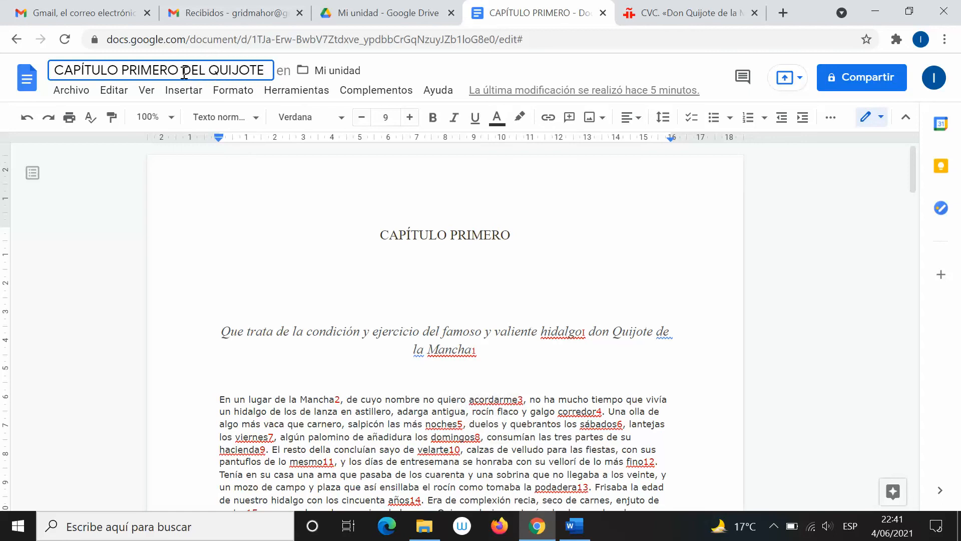
Commit the title 'CAPÍTULO PRIMERO DEL QUIJOTE' and open the Compartir dialog
key(Return)
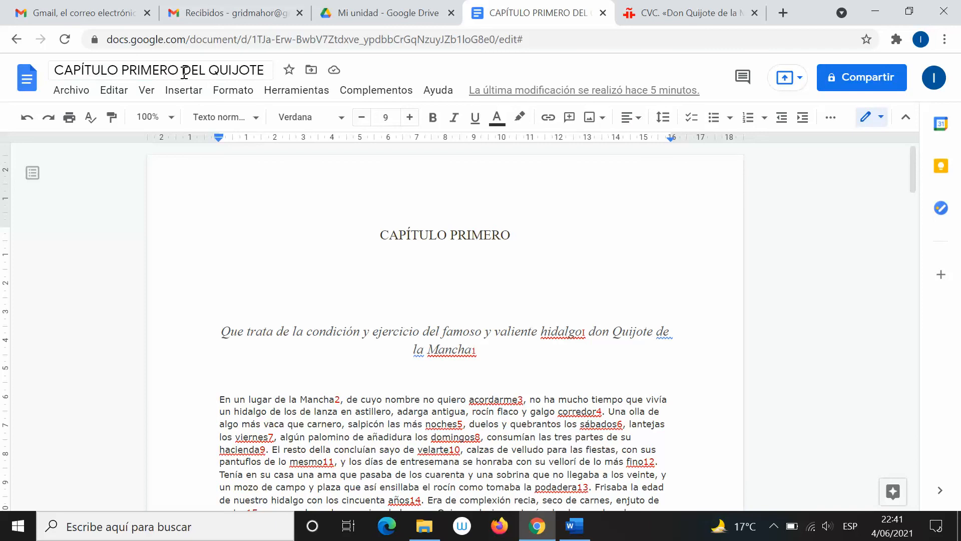
click(833, 95)
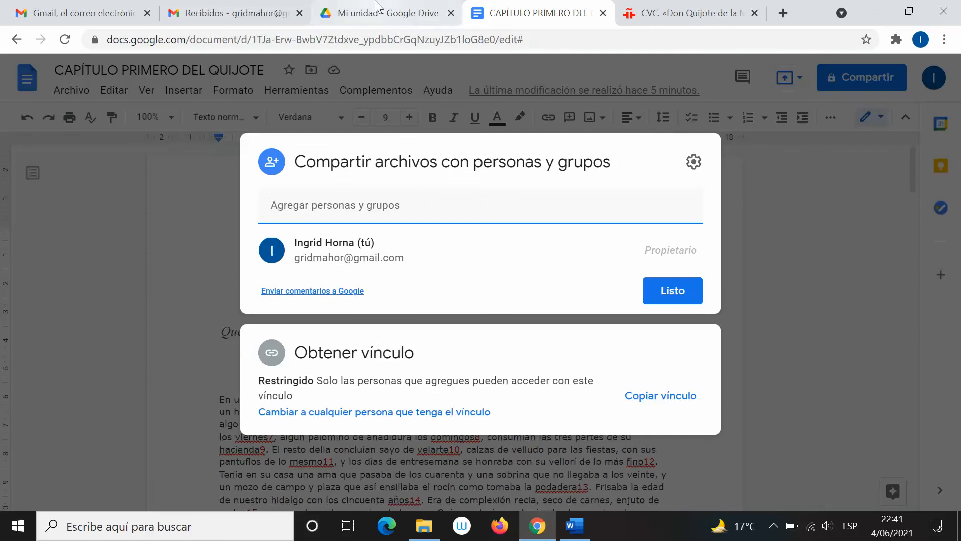
After checking the Drive tab, type the recipient's e-mail address in Share, then close the dialog
click(388, 11)
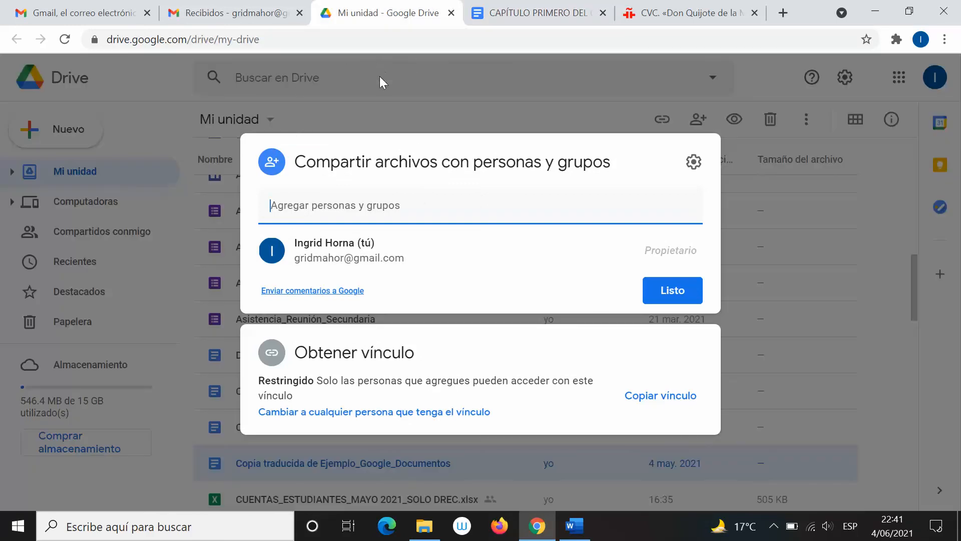
click(467, 9)
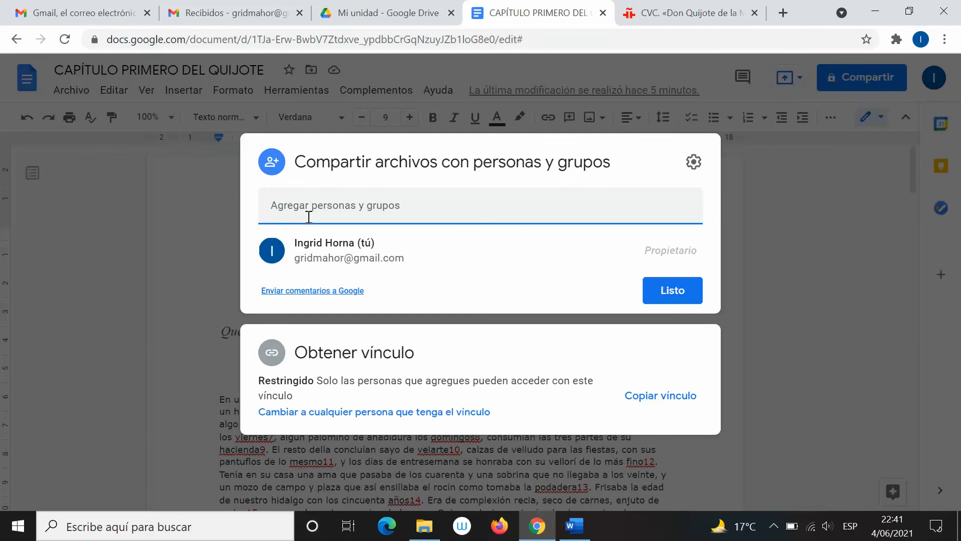
text(Di)
key(BackSpace)
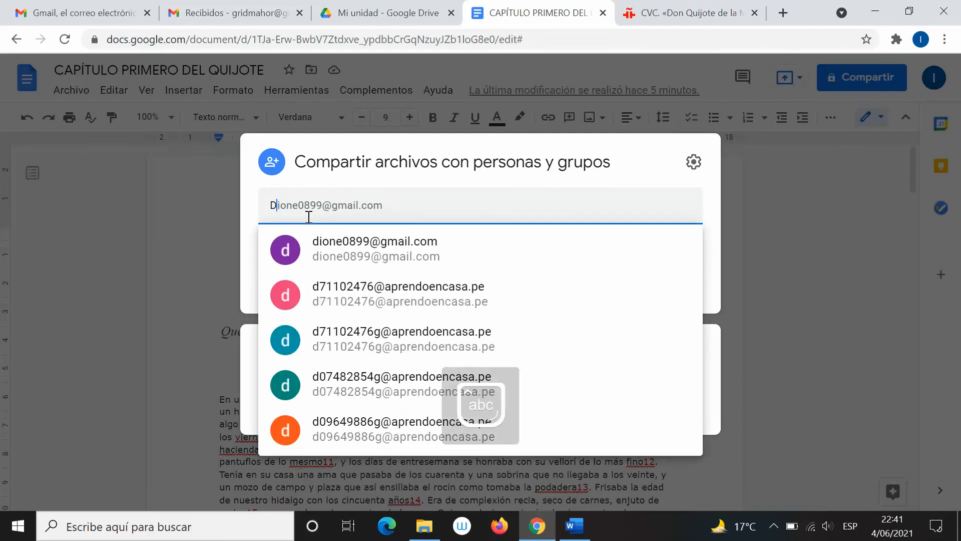
key(BackSpace)
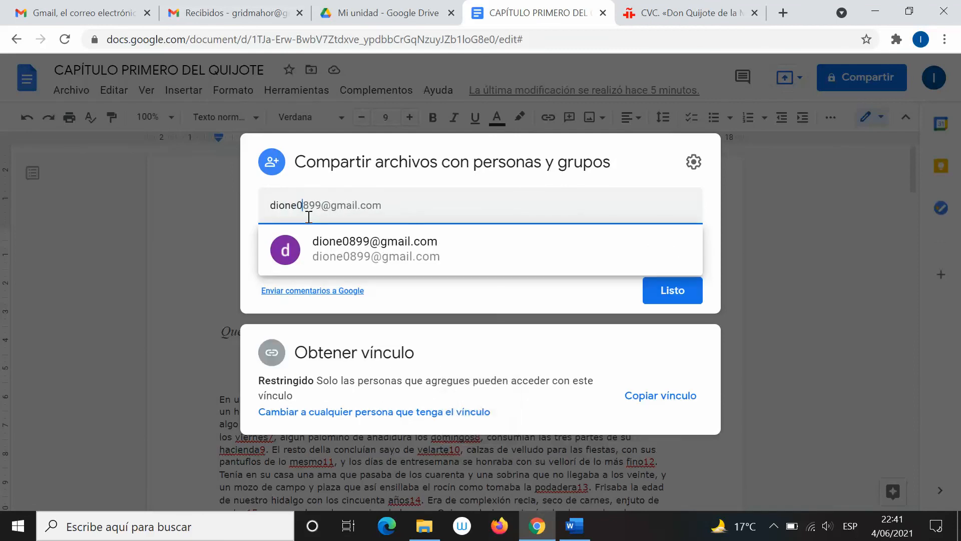
click(619, 303)
click(665, 293)
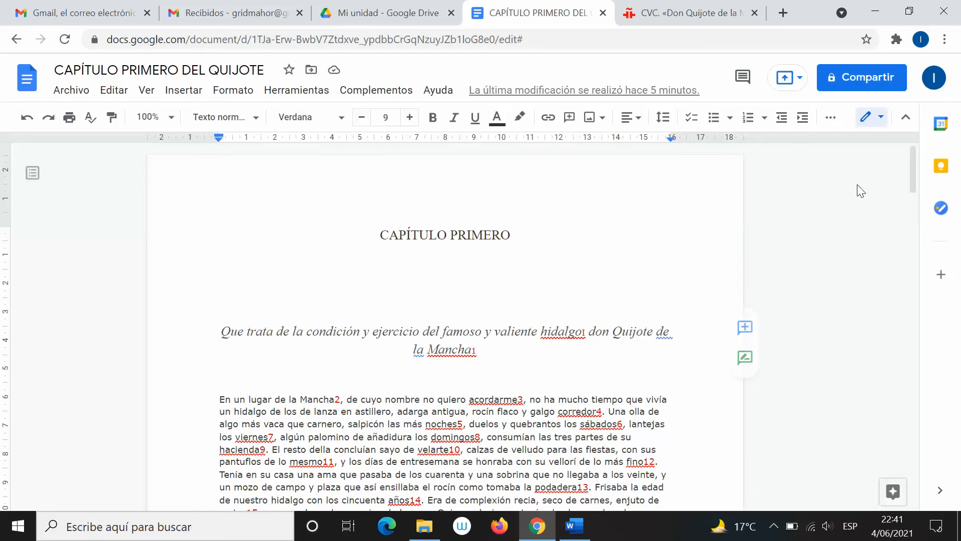
Reopen sharing and add the recipient's full e-mail address with Editor access
click(845, 76)
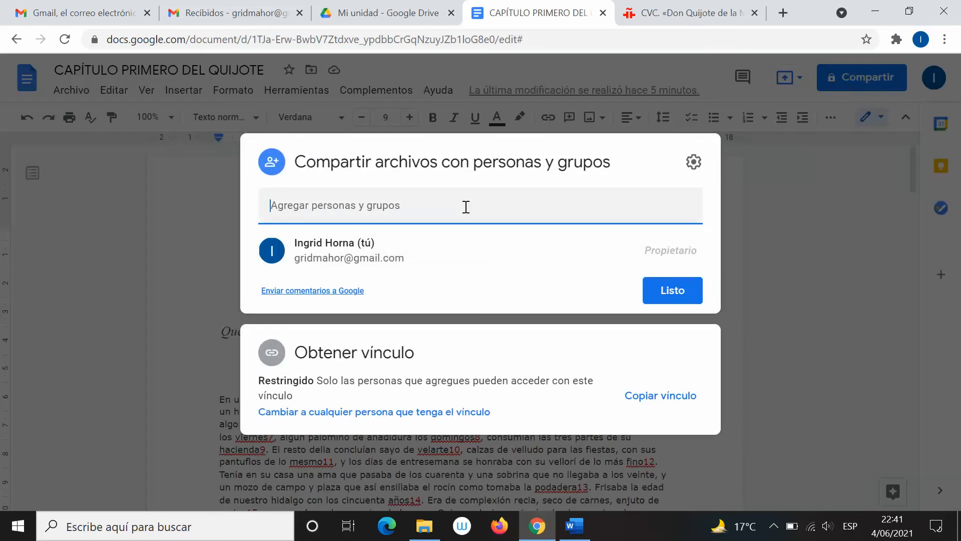
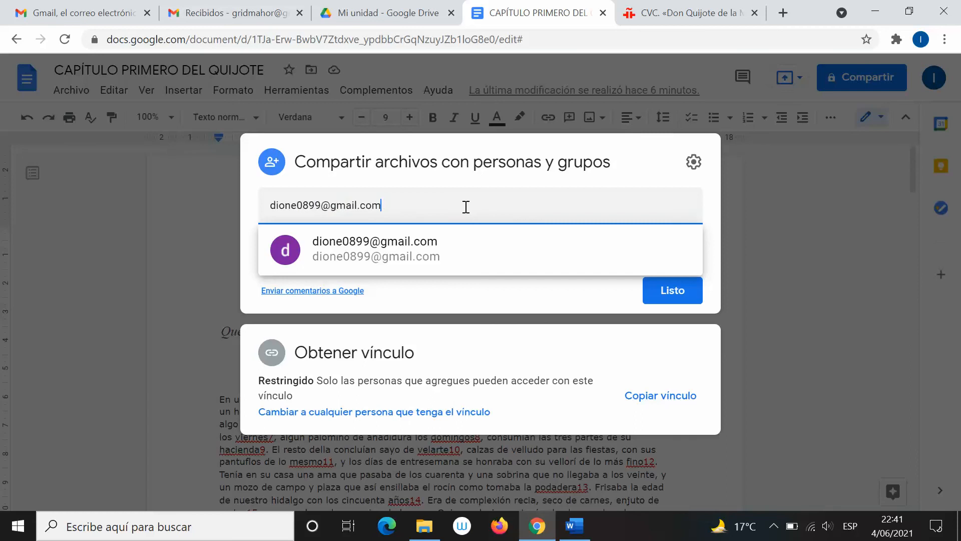
click(473, 244)
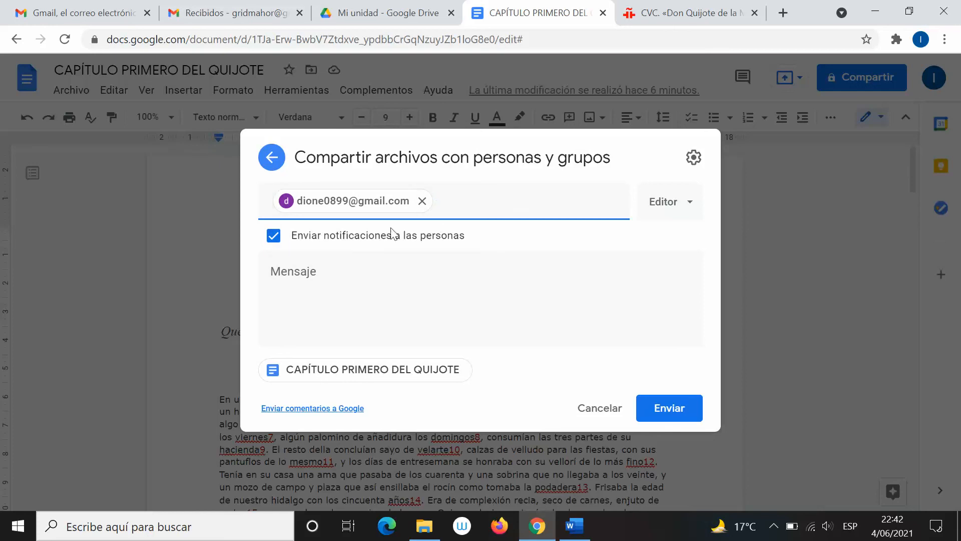
Add the suggested recipient address with Editor access and send the share invitation
click(668, 202)
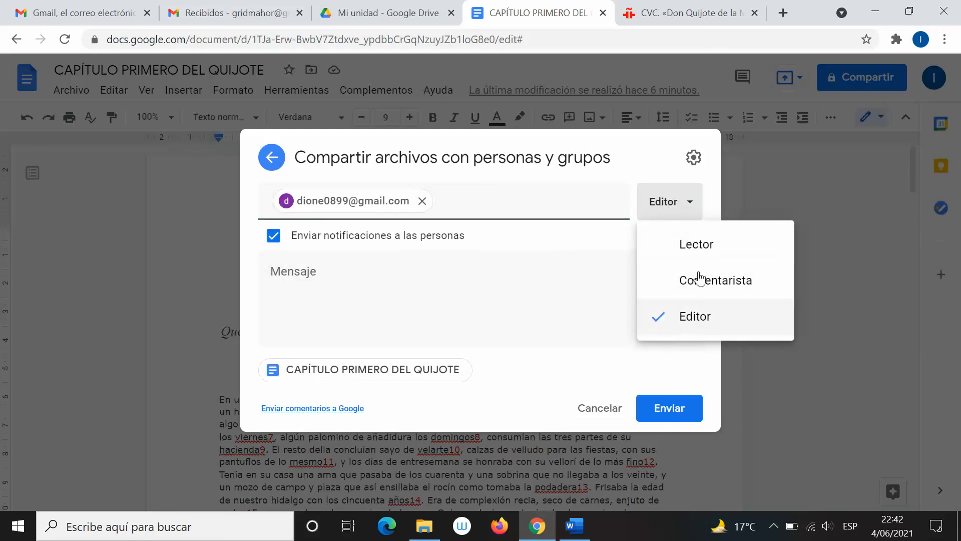
click(398, 7)
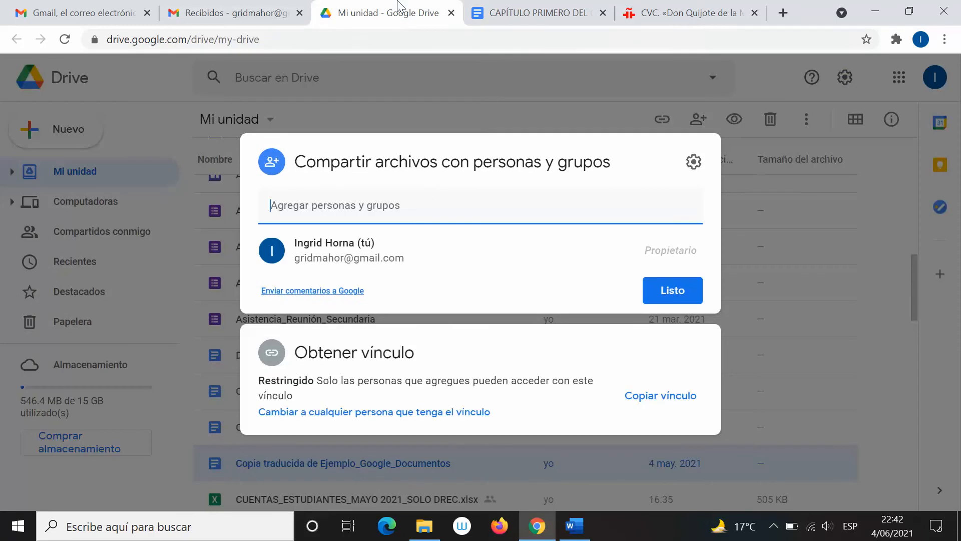
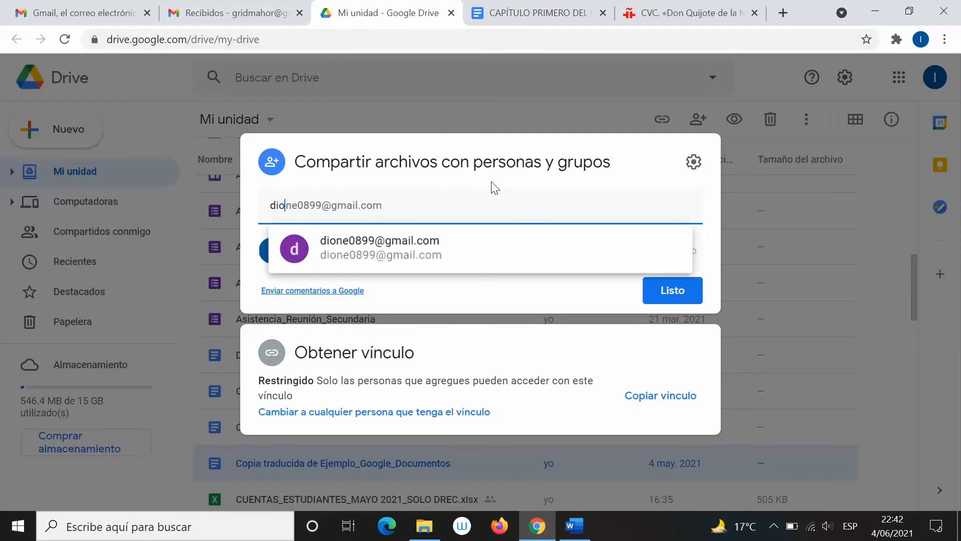
click(491, 262)
click(528, 7)
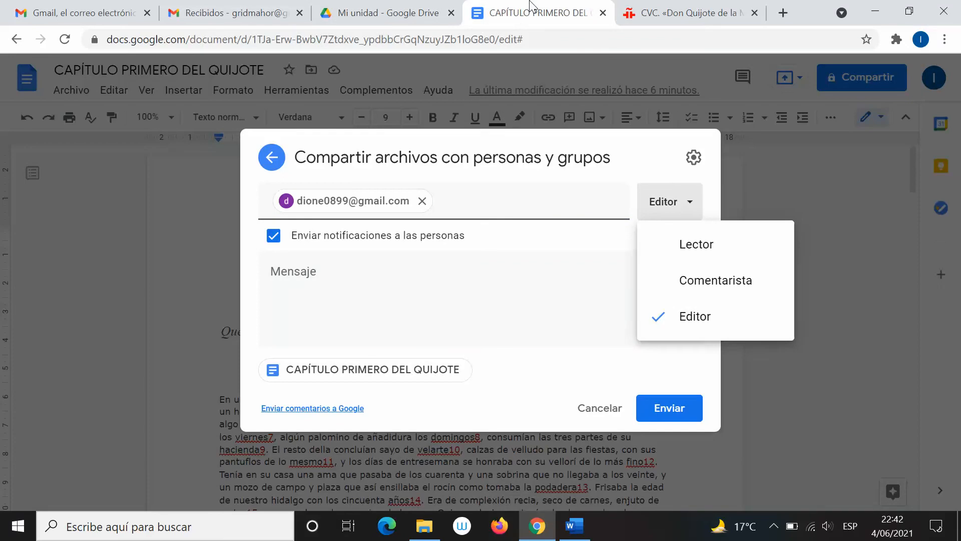
click(632, 151)
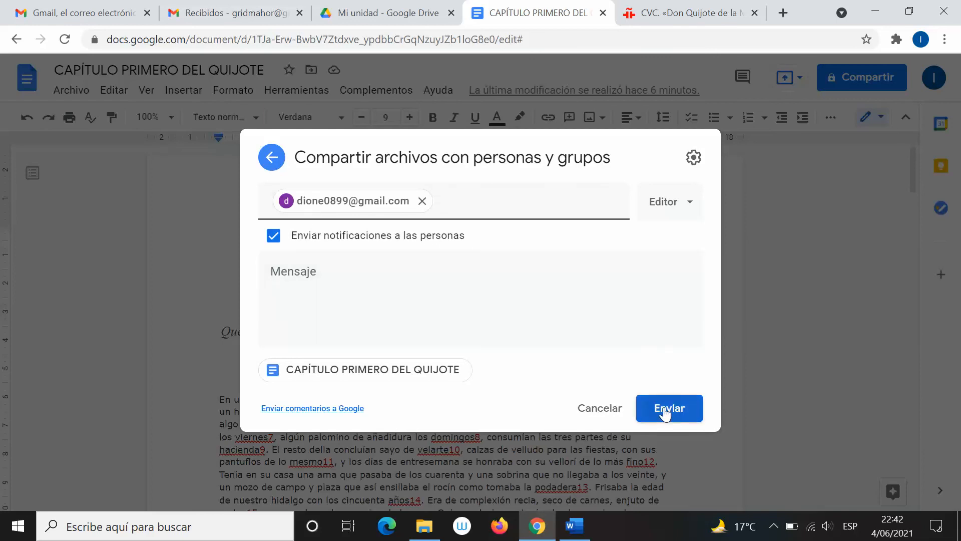
click(645, 422)
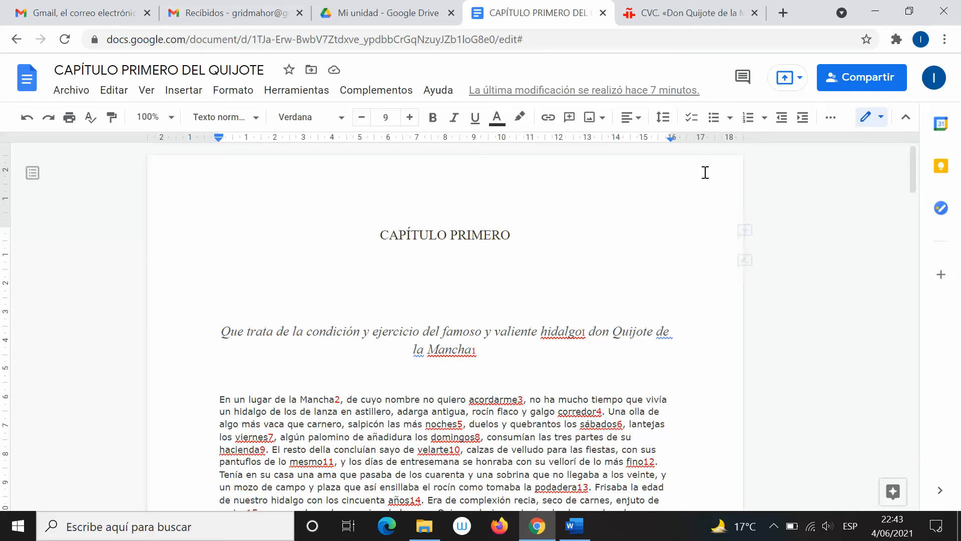
Open the version history and scroll through the highlighted changes in the document
click(664, 93)
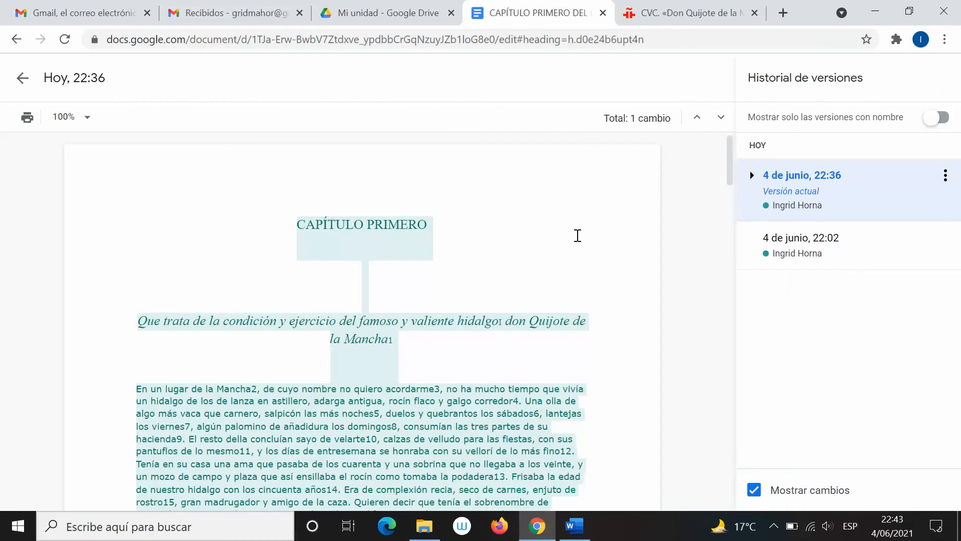
scroll(578, 240, down, 3)
mouse_move(593, 528)
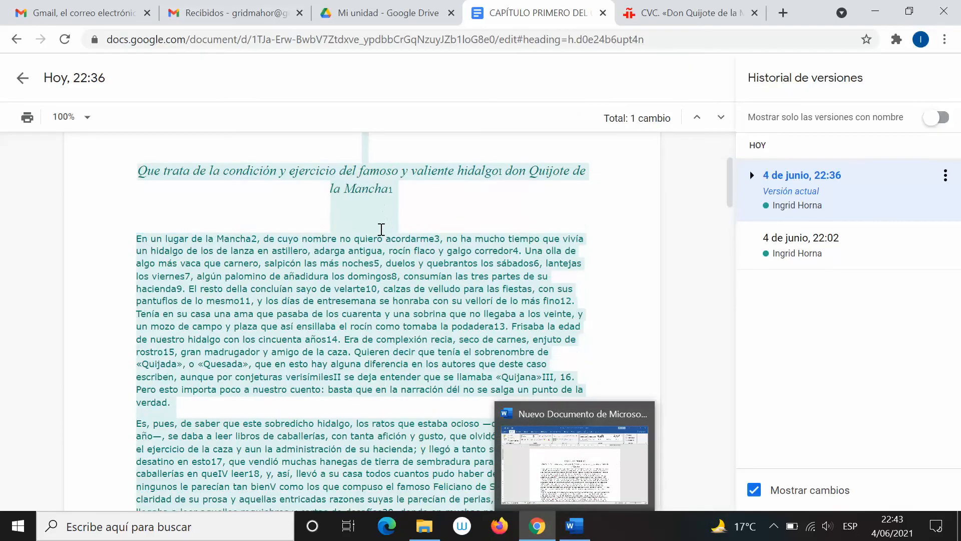
scroll(474, 284, up, 3)
scroll(475, 285, down, 15)
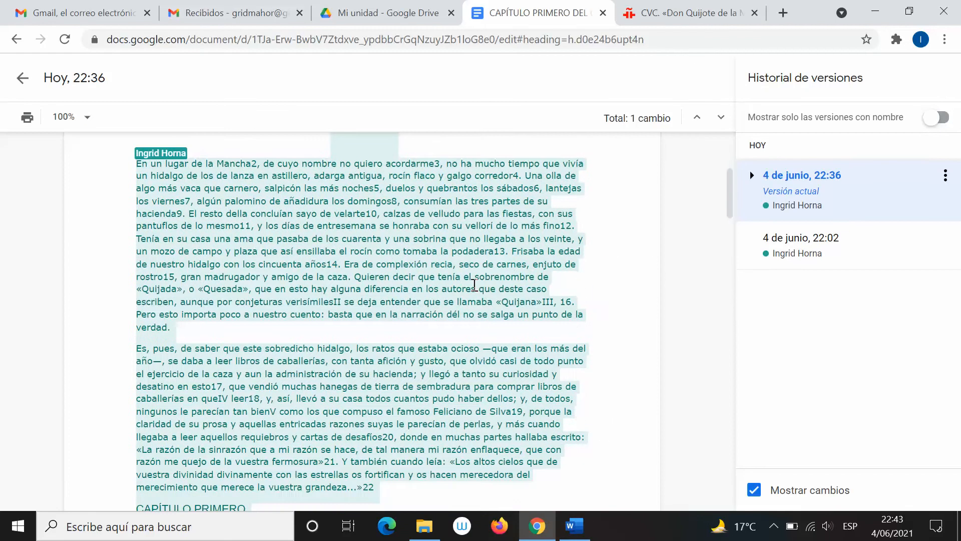
scroll(474, 285, down, 10)
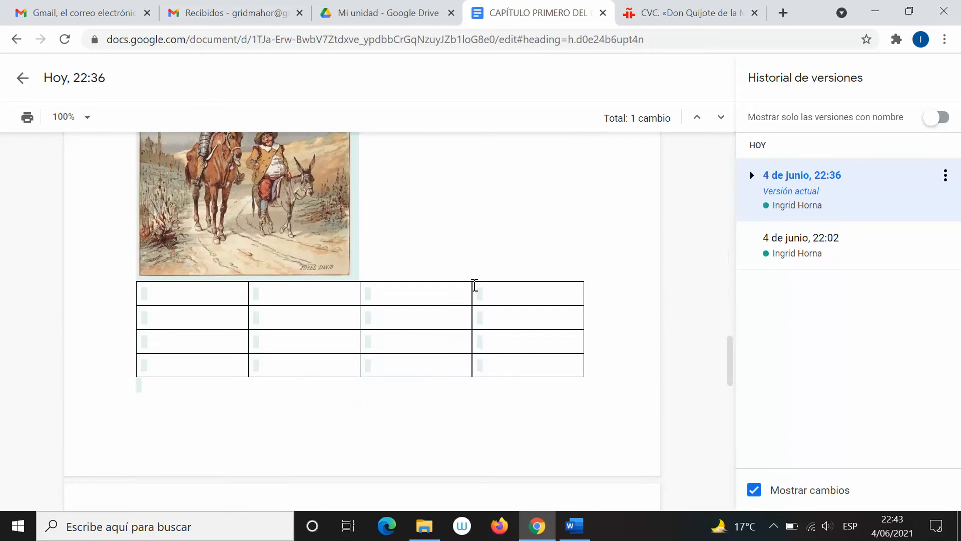
scroll(471, 281, up, 4)
scroll(471, 281, up, 20)
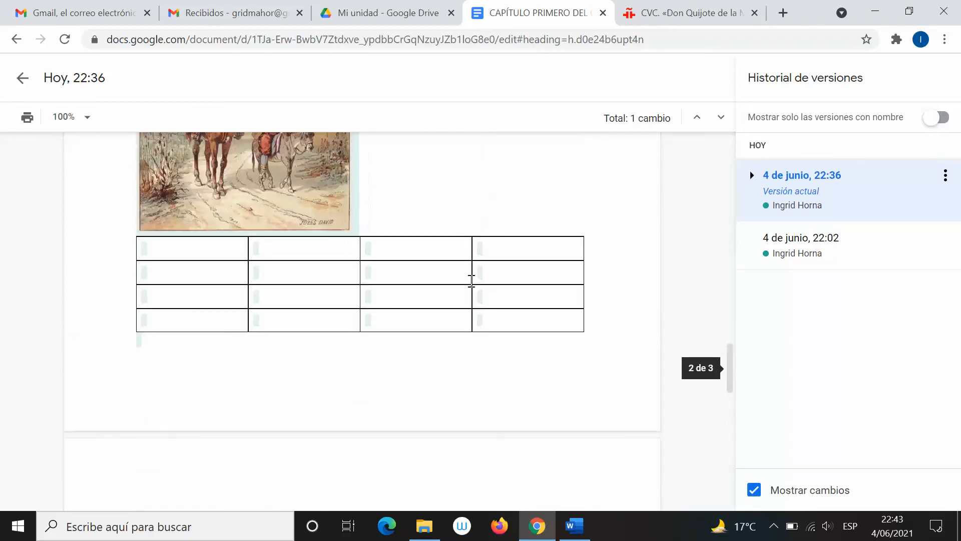
scroll(471, 281, up, 5)
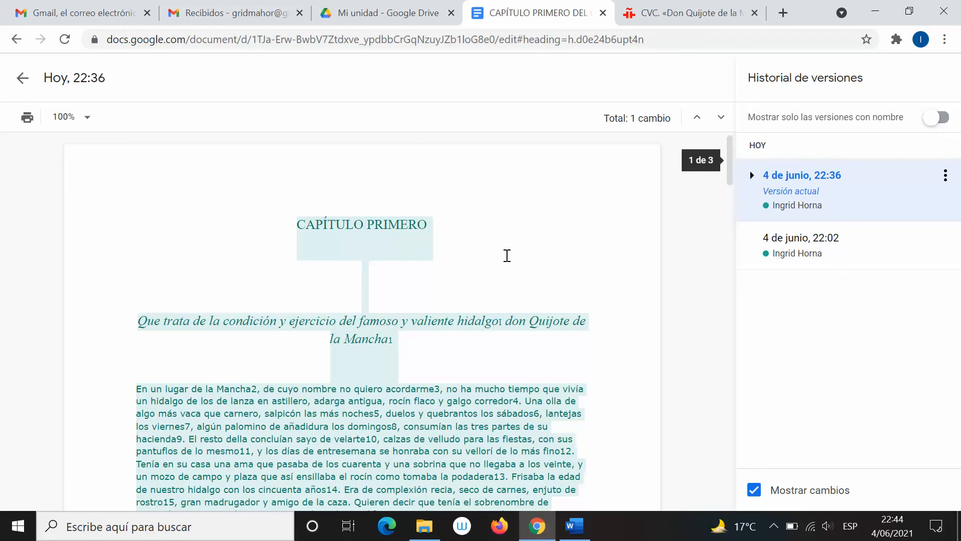
Select the earlier 4 de junio, 22:02 version, which appears blank
scroll(672, 247, down, 5)
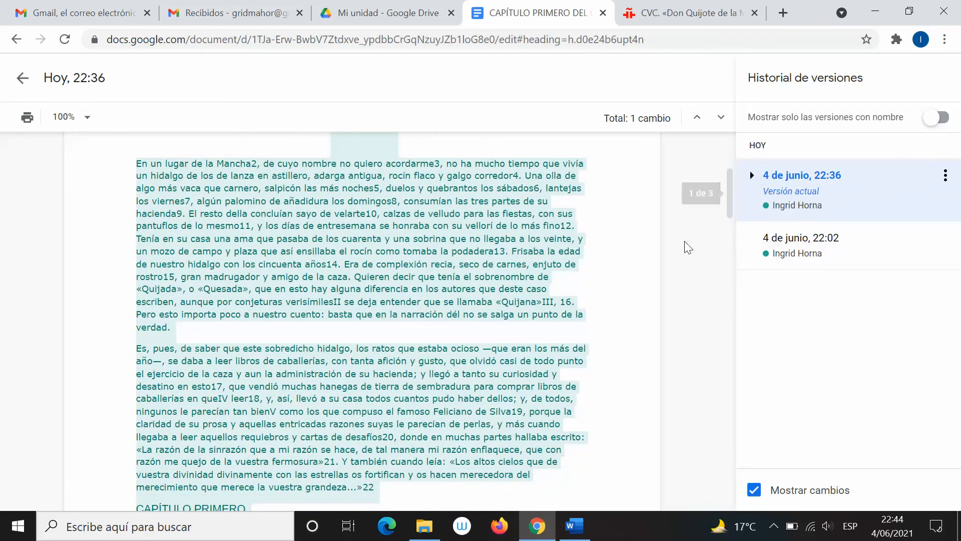
scroll(526, 281, down, 2)
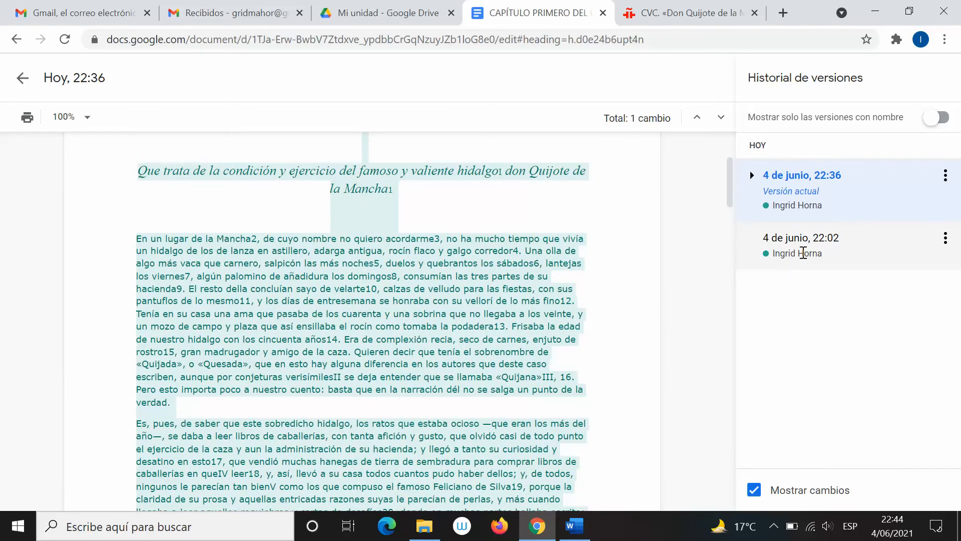
click(799, 247)
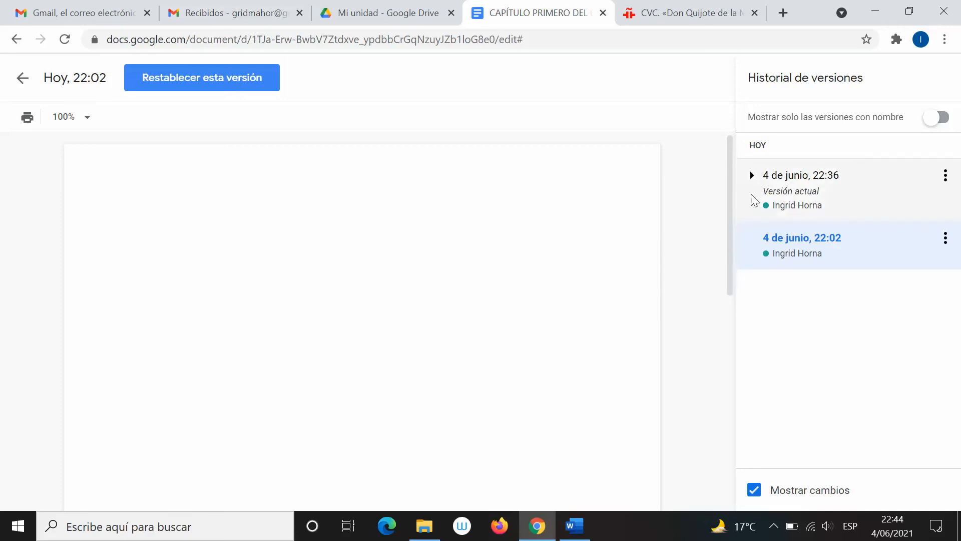
Return to the current 4 de junio, 22:36 version and bring up Chrome's three-dot menu
click(786, 207)
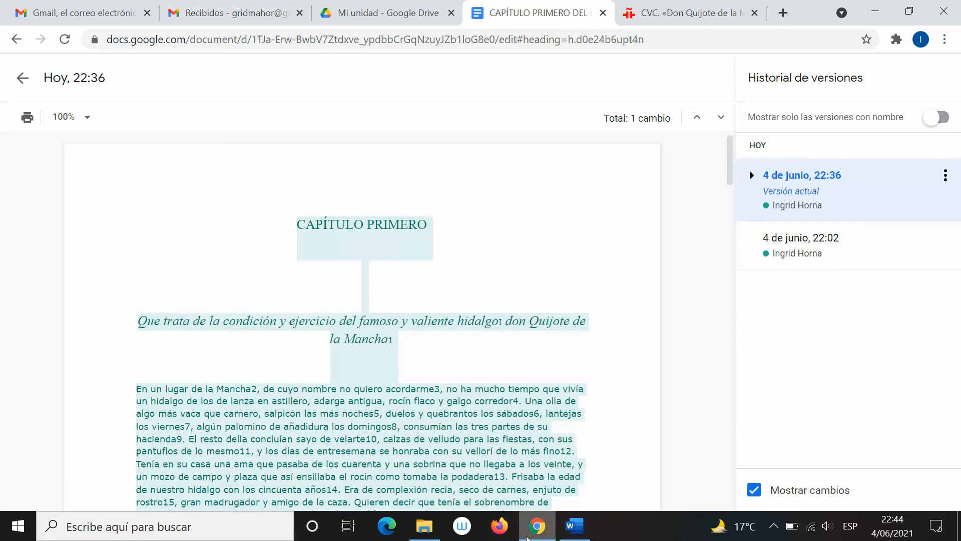
mouse_move(530, 538)
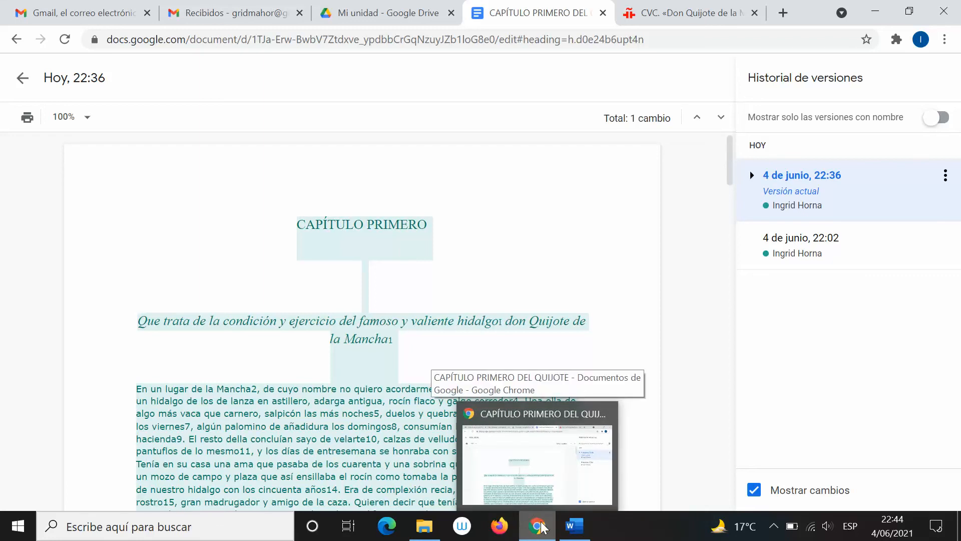
click(945, 39)
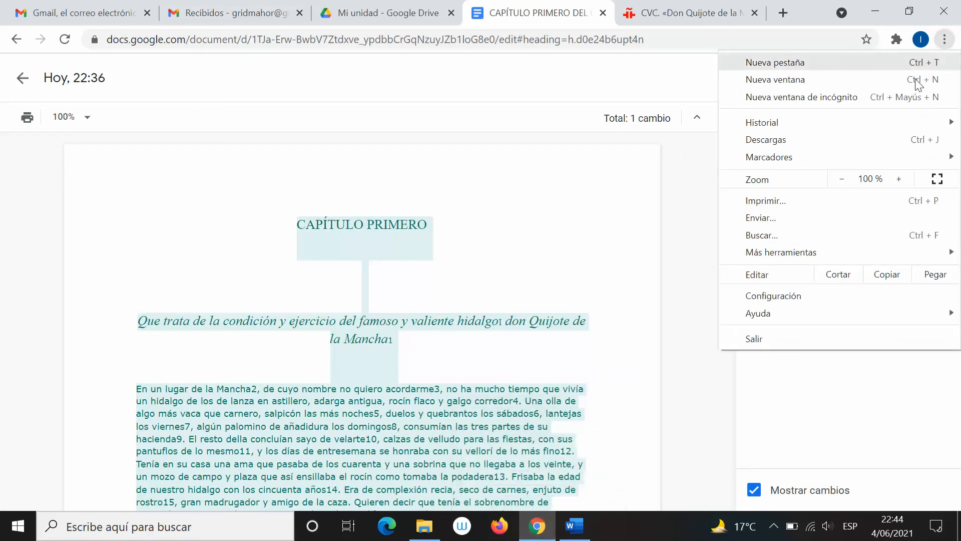
In a new incognito window, search for gmail and go to the Google sign-in page
click(860, 98)
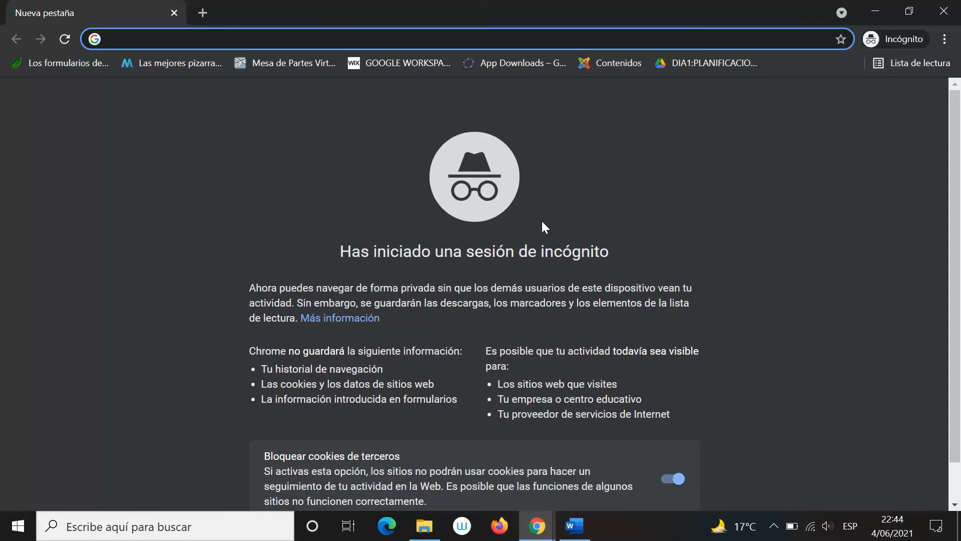
text(gmail)
key(Return)
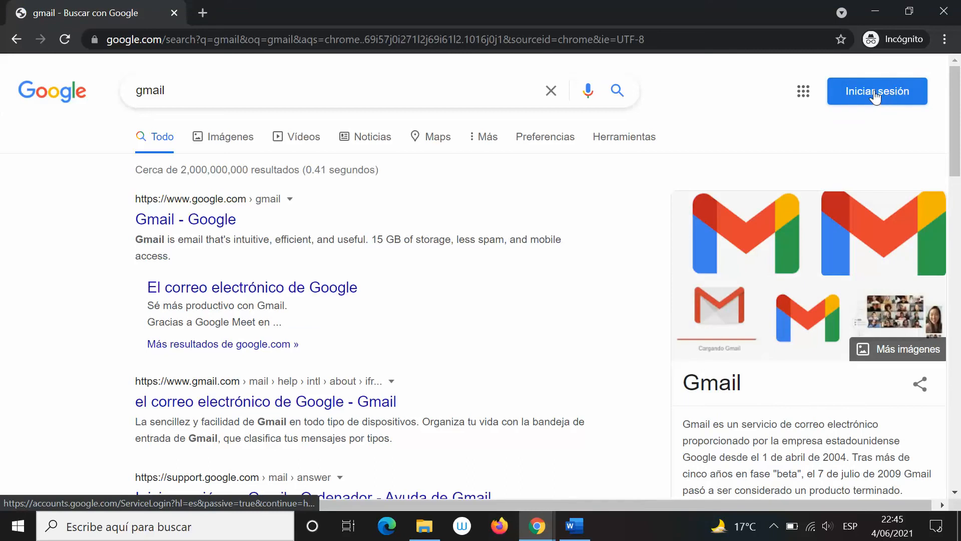
click(861, 98)
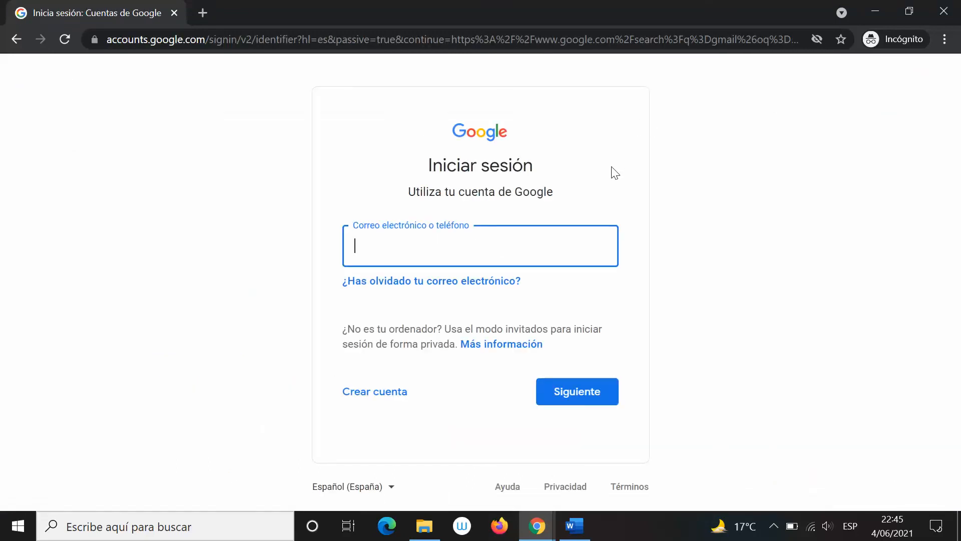
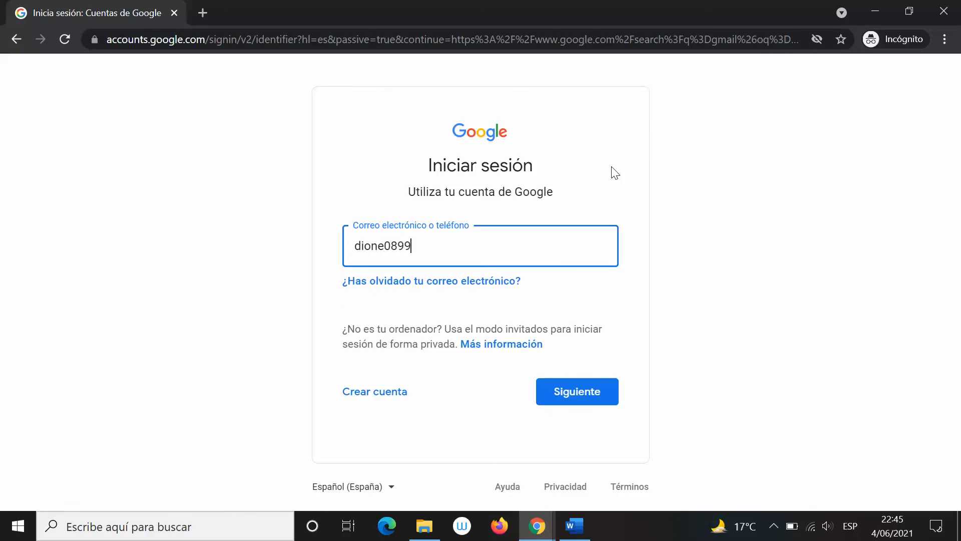
Enter the recipient's e-mail address, then submit the account password to sign in
key(Return)
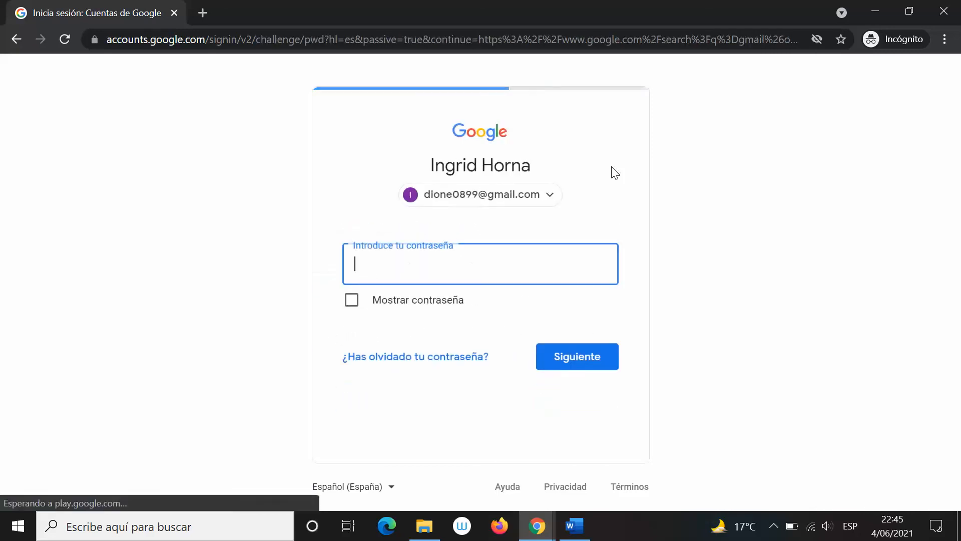
text(*********)
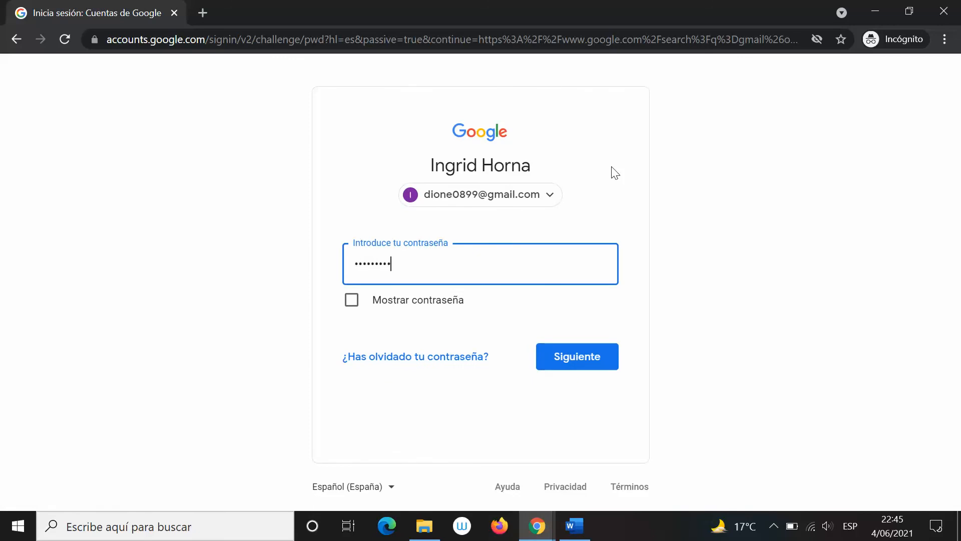
text(*****)
key(Return)
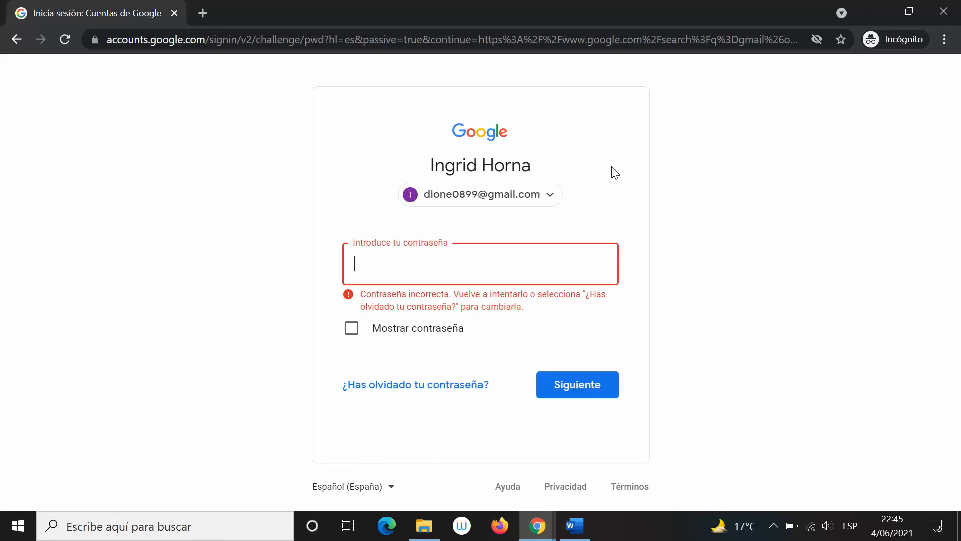
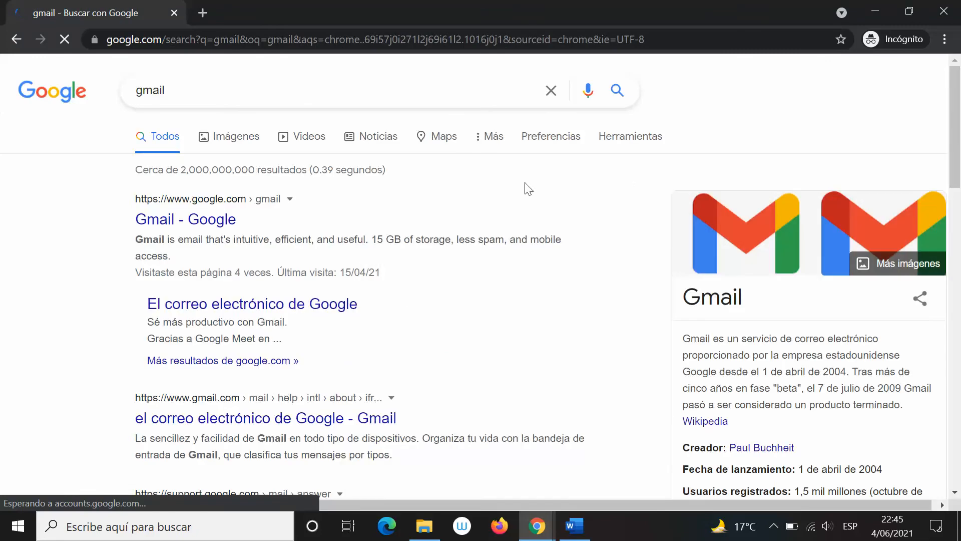
Open Gmail from the search results and launch Google Drive in a new tab from the apps grid
click(879, 91)
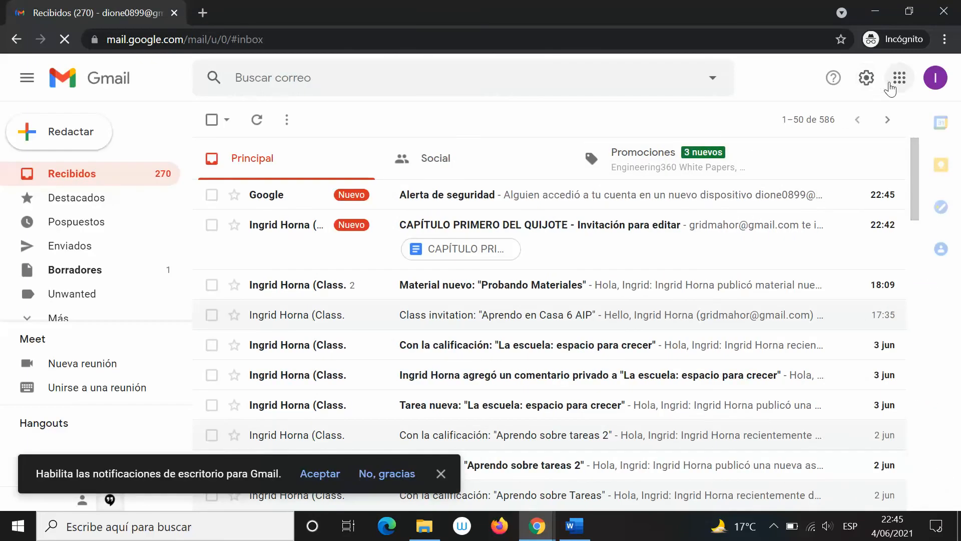
click(900, 80)
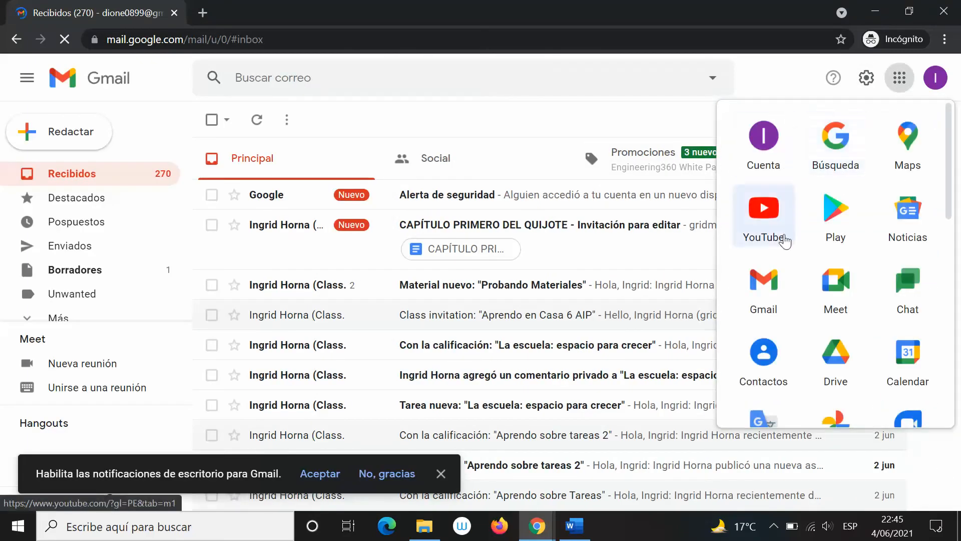
click(835, 353)
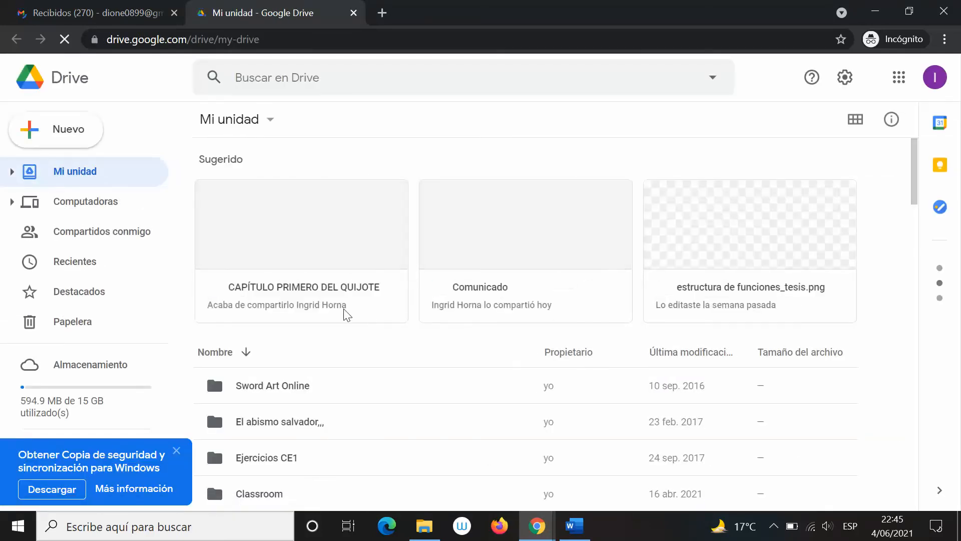
Open the suggested 'CAPÍTULO PRIMERO DEL QUIJOTE' card from Mi unidad in Google Docs
click(287, 293)
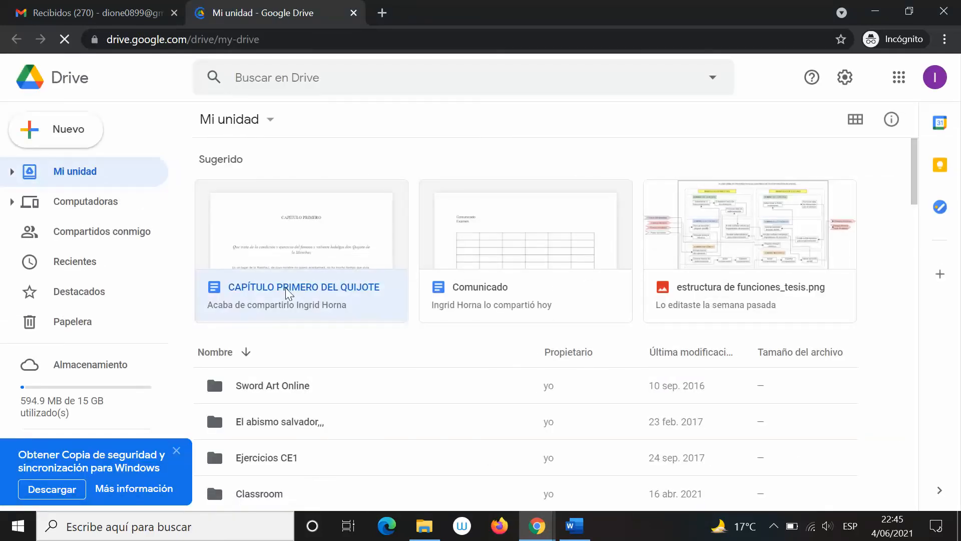
double_click(288, 293)
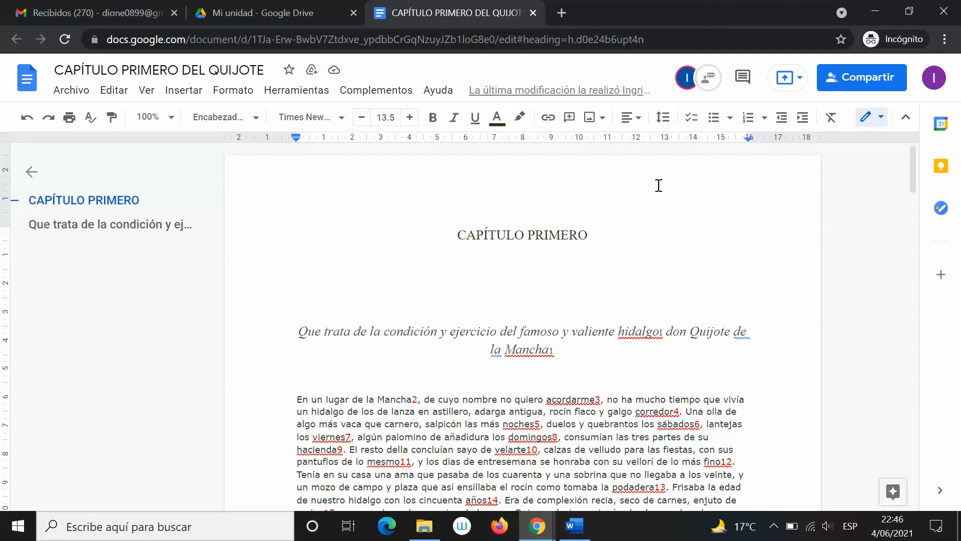
key(alt+Tab)
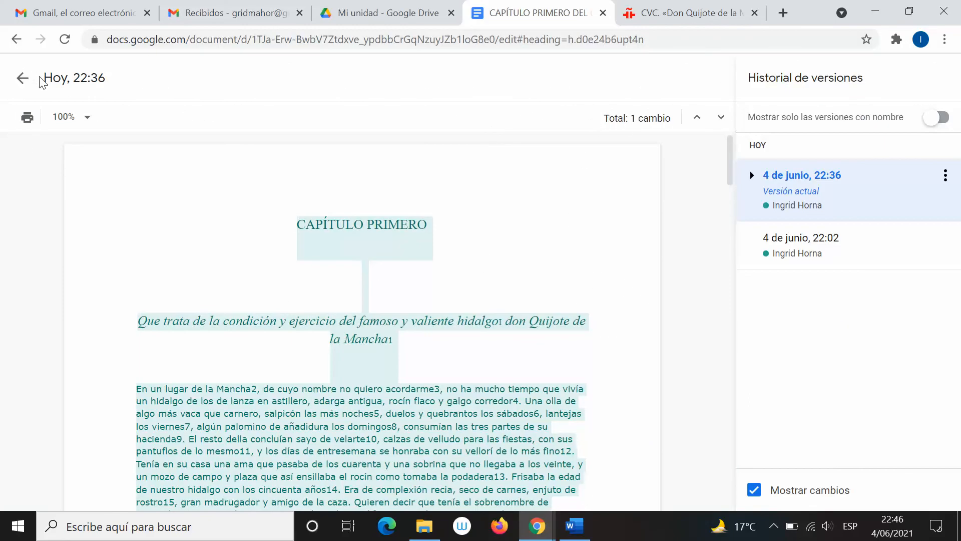
click(22, 79)
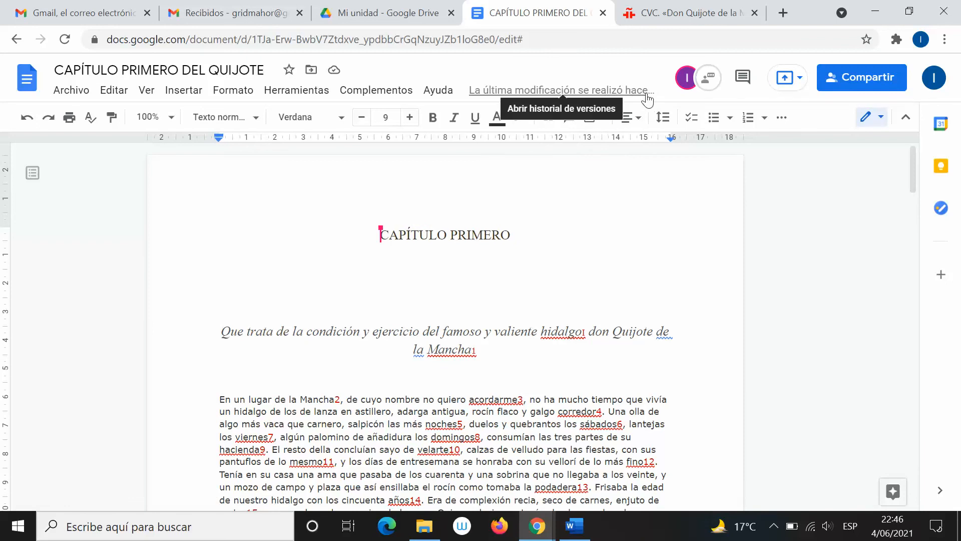
key(alt+Tab)
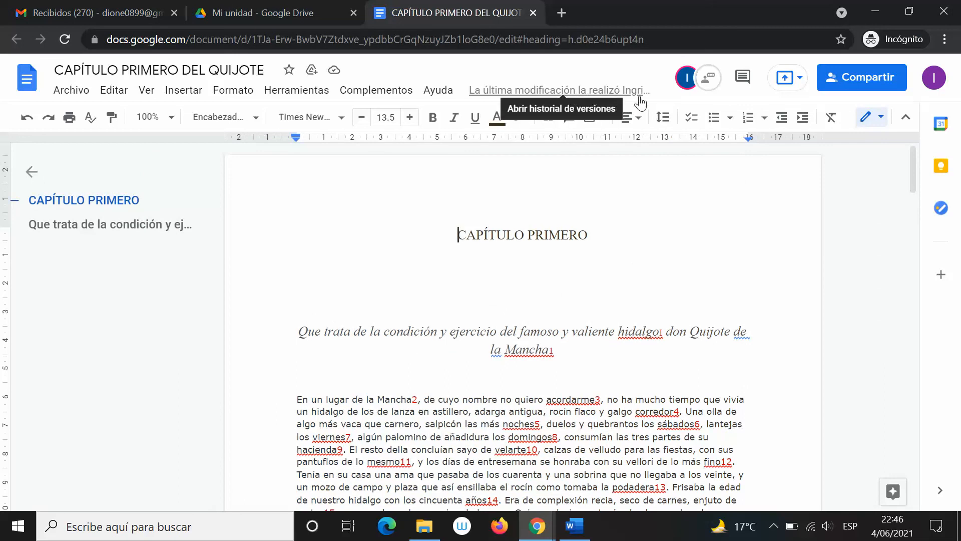
key(alt+Tab)
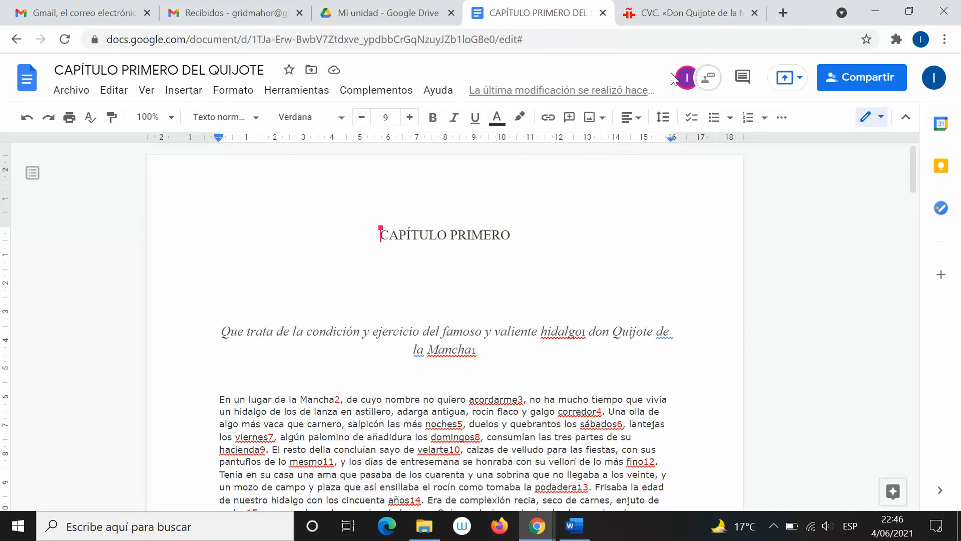
mouse_move(687, 85)
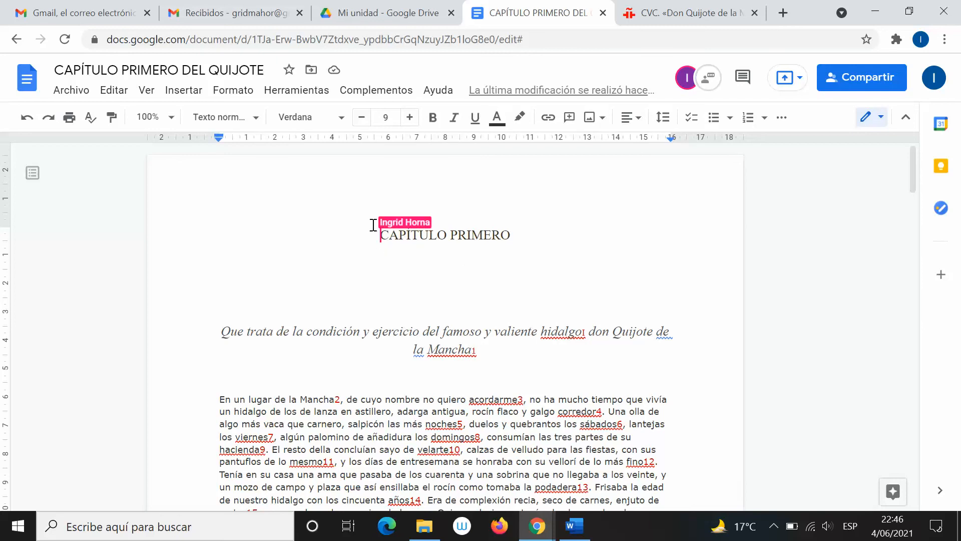
key(alt+Tab)
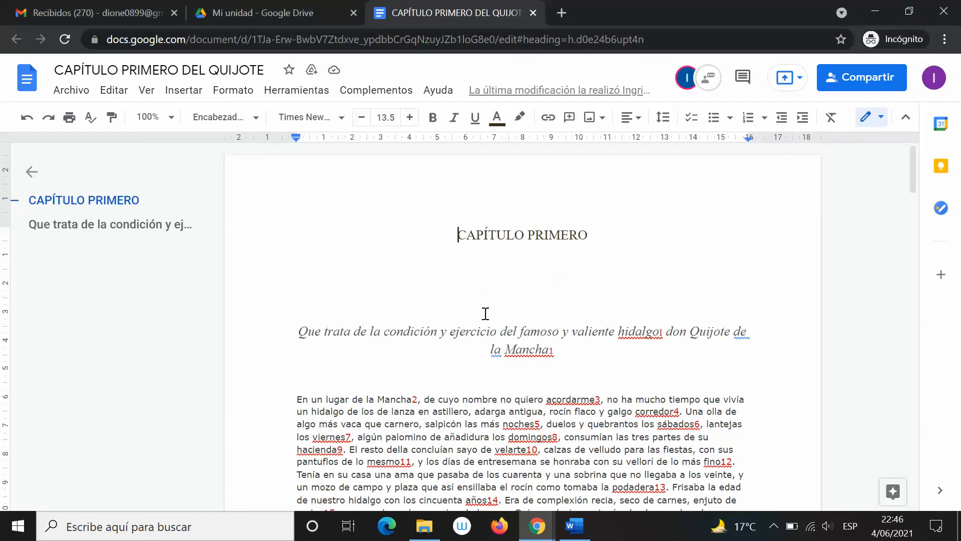
scroll(476, 314, down, 8)
scroll(475, 312, down, 15)
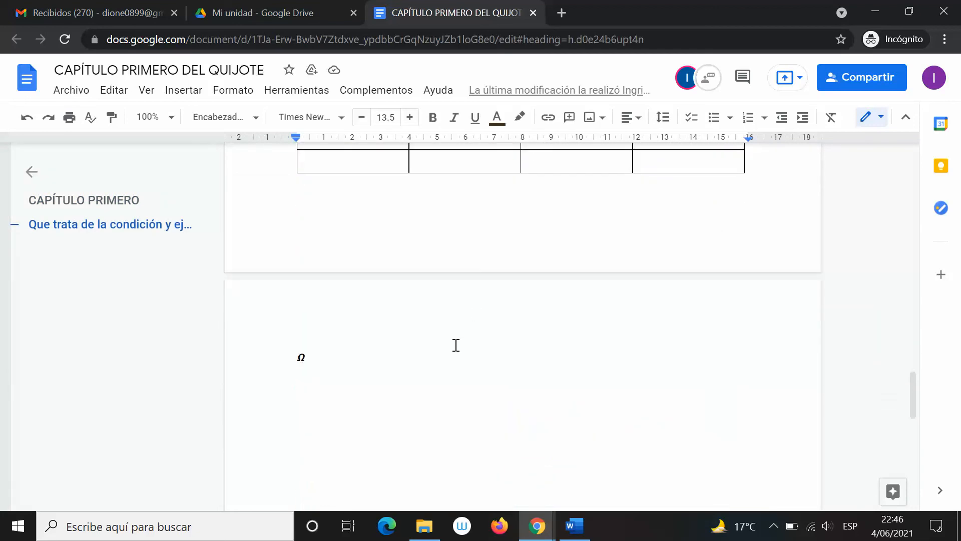
scroll(503, 321, up, 10)
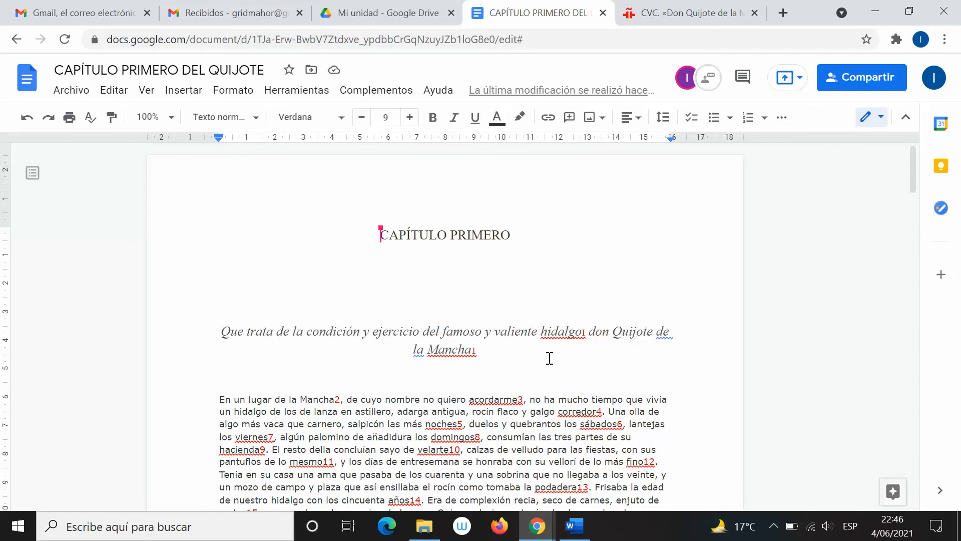
click(549, 357)
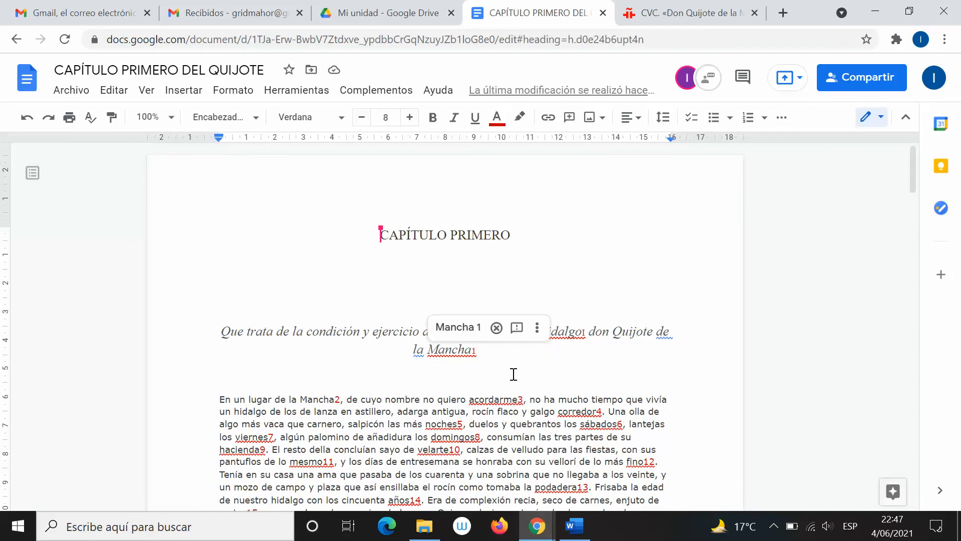
key(alt+Tab)
scroll(507, 358, up, 10)
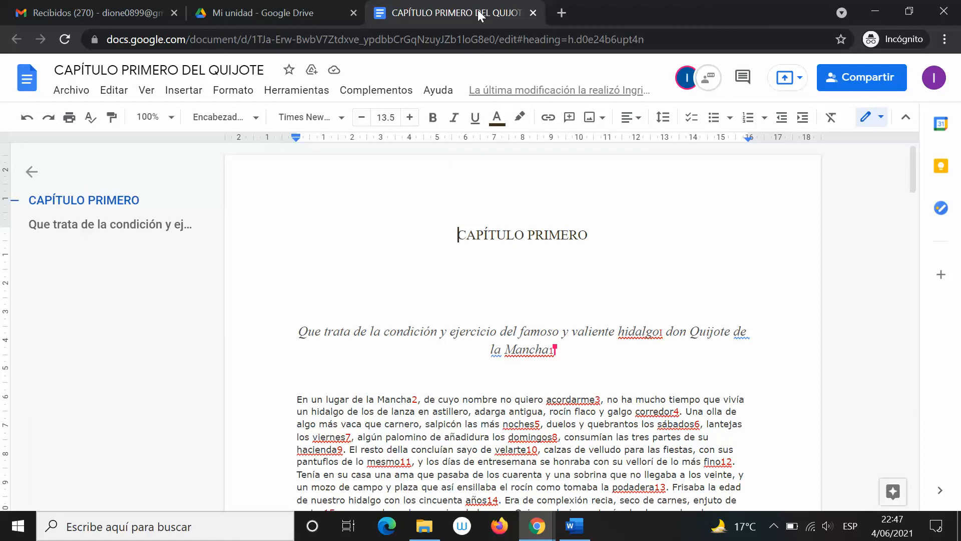
Type 'Quijote' in italics on the empty line under CAPÍTULO PRIMERO, then switch to the other window
click(547, 283)
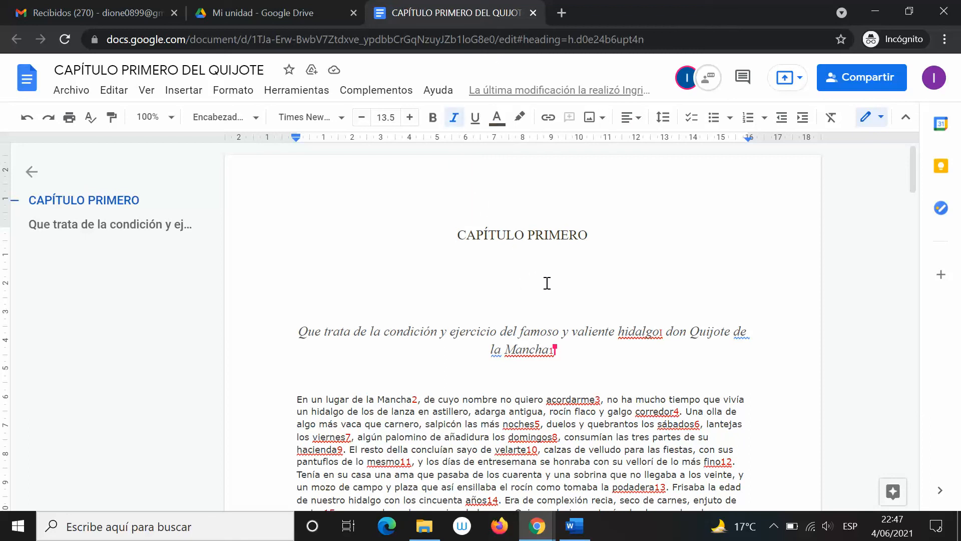
text(qui)
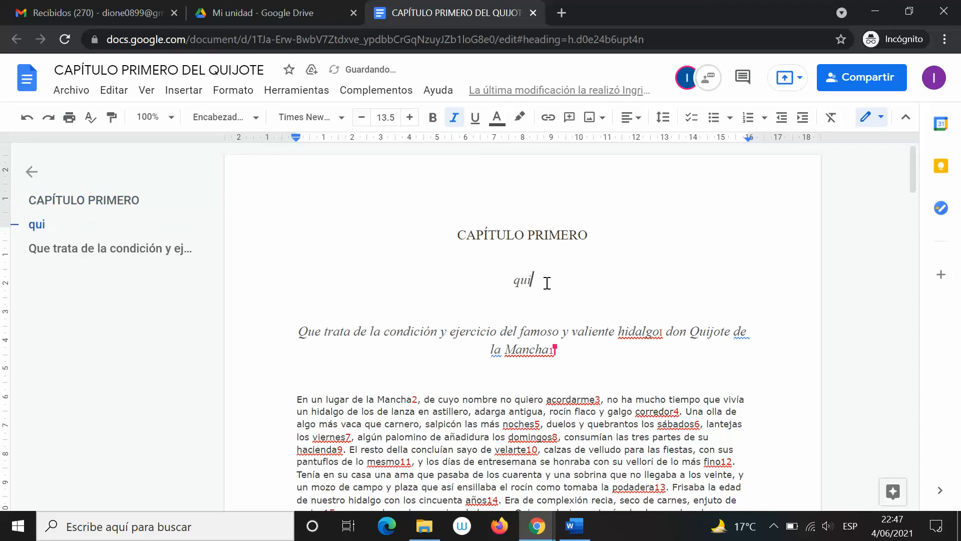
key(BackSpace)
key(BackSpace)
key(BackSpace)
text(Quijote)
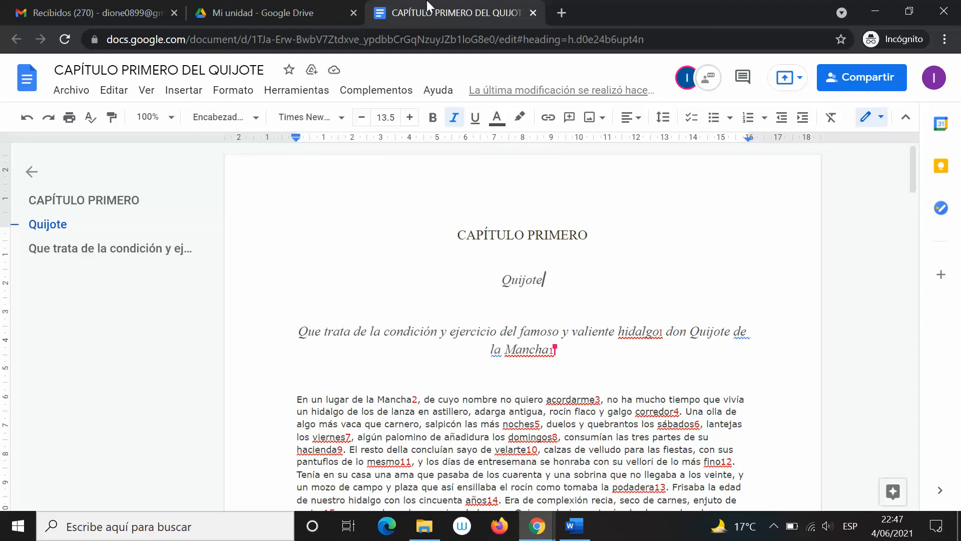
key(alt+Tab)
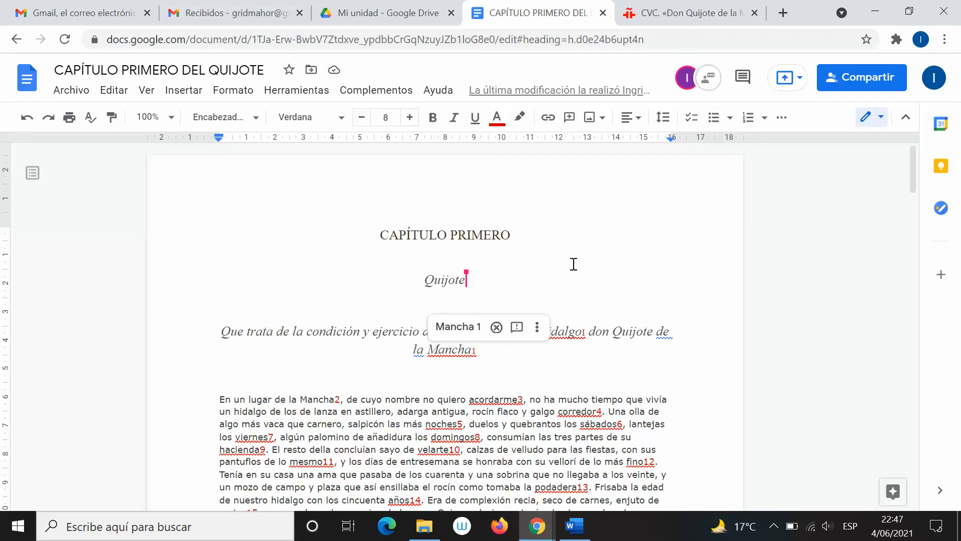
click(528, 95)
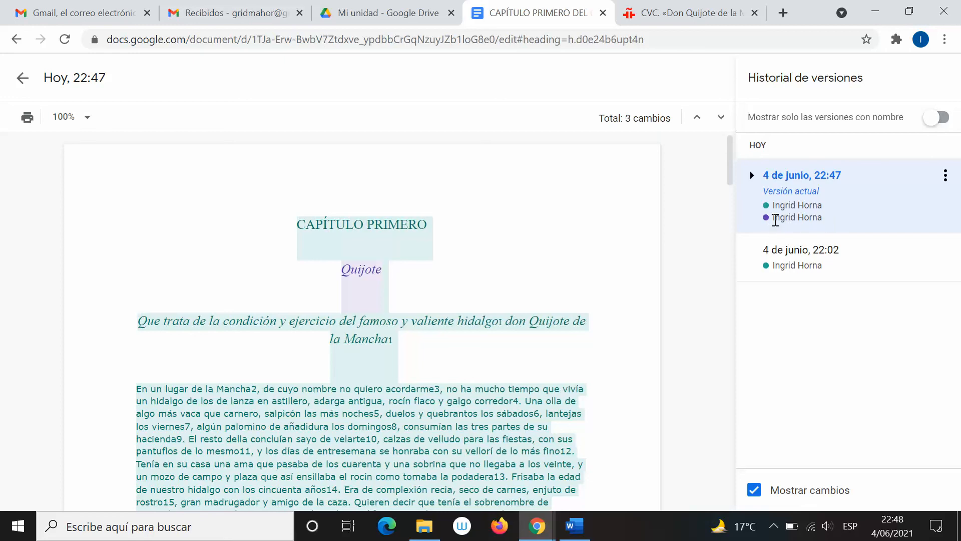
drag(772, 217, 796, 217)
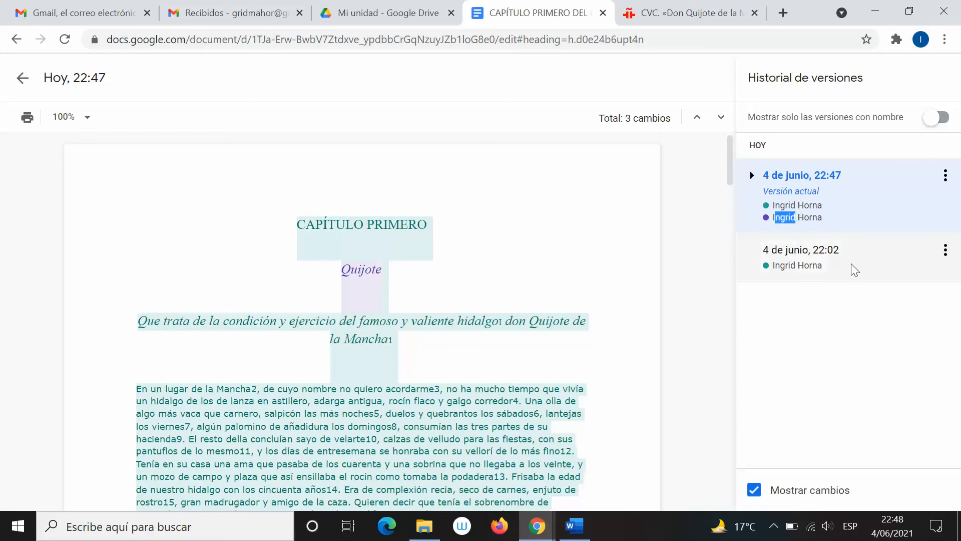
click(782, 320)
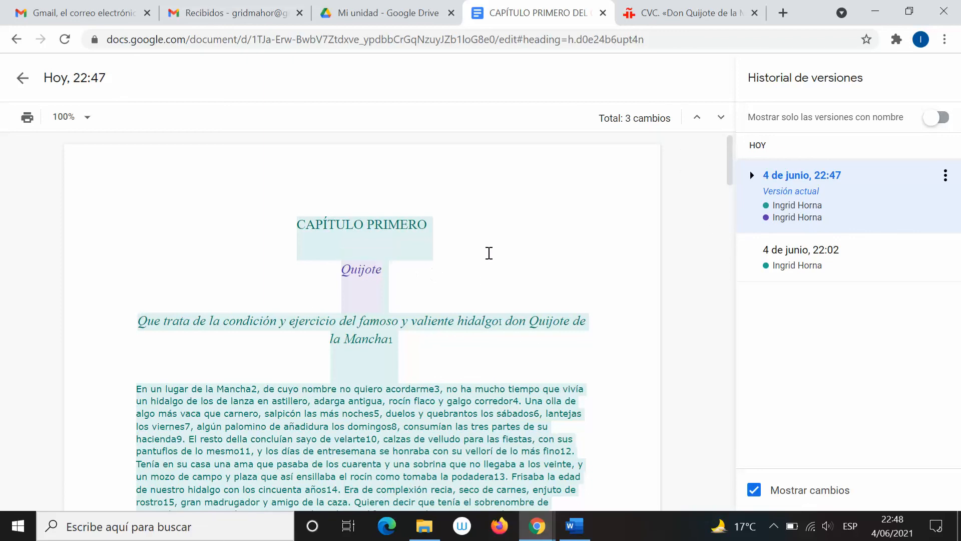
scroll(489, 253, down, 2)
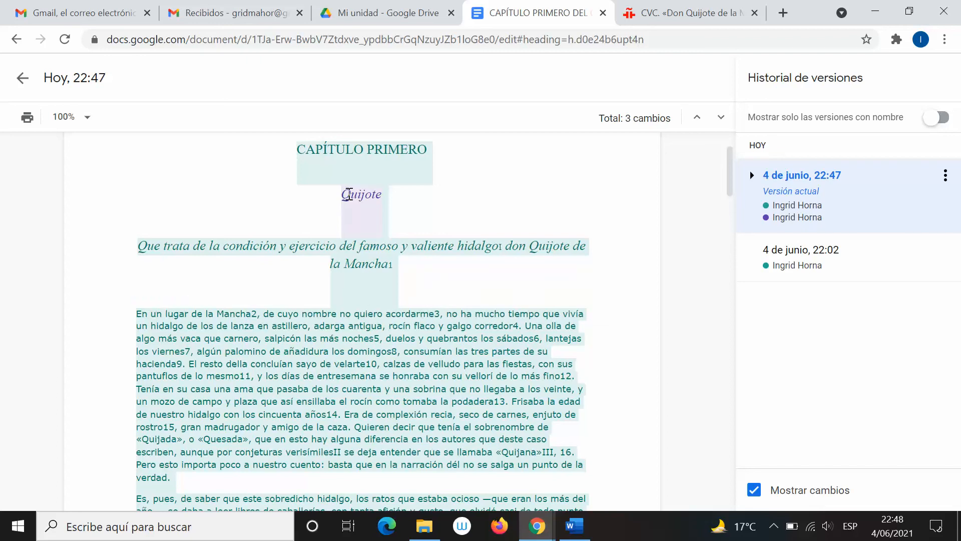
mouse_move(343, 194)
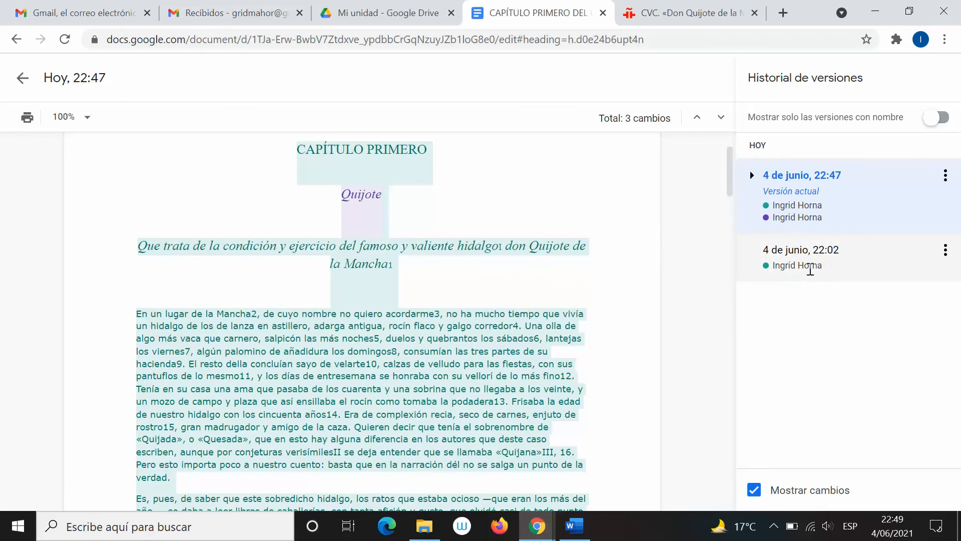
click(832, 263)
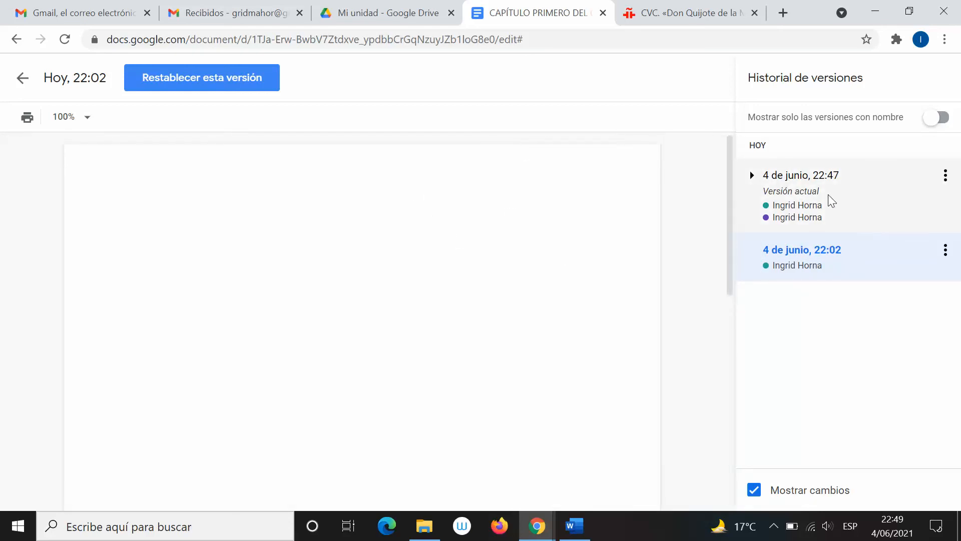
click(865, 187)
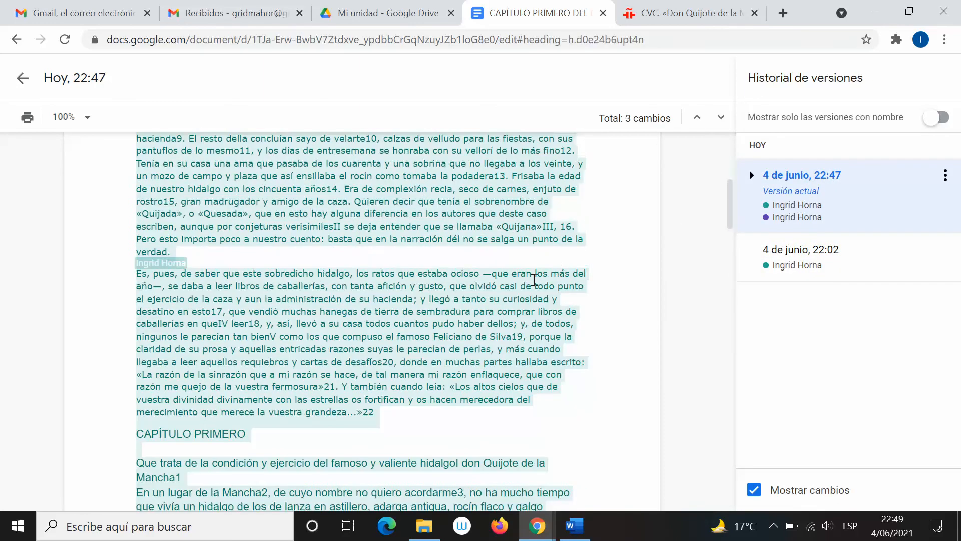
scroll(385, 351, down, 11)
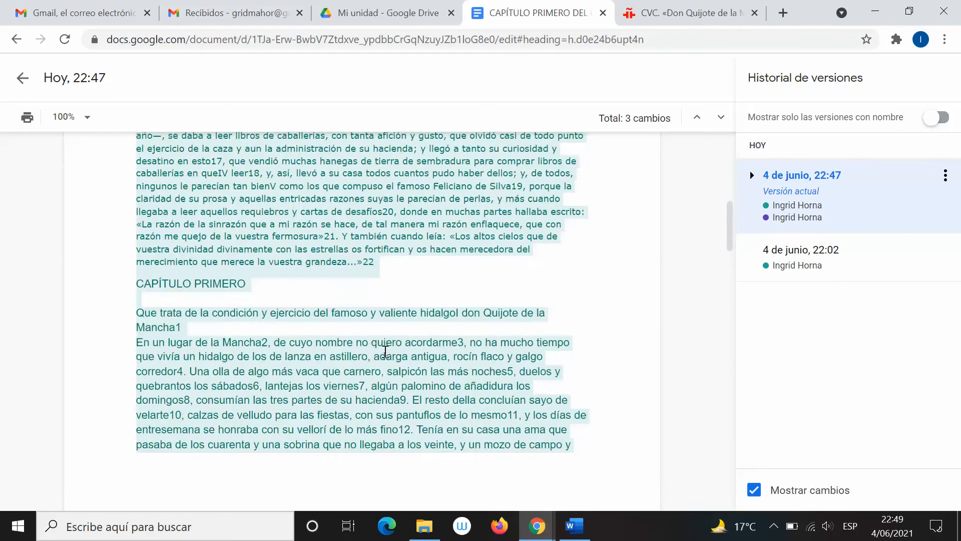
scroll(385, 351, up, 10)
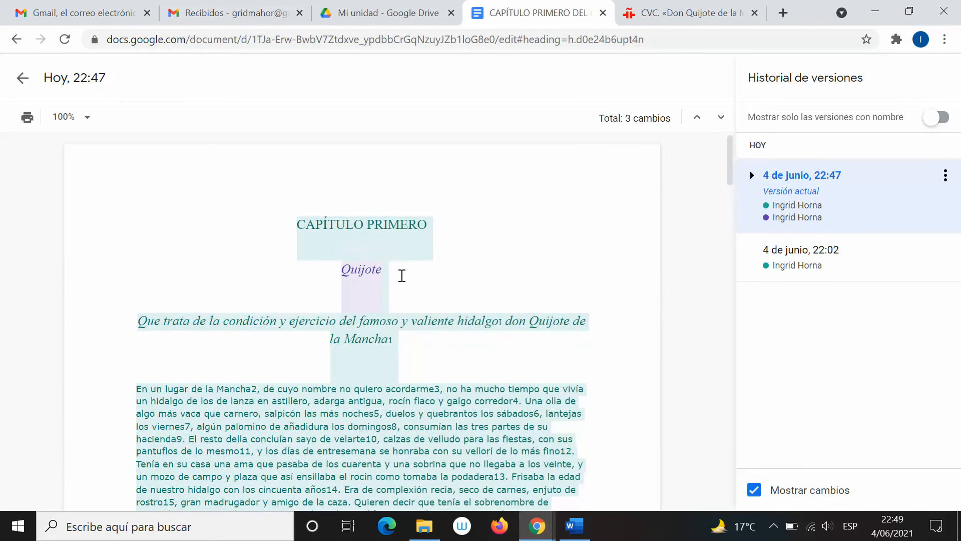
scroll(326, 376, down, 5)
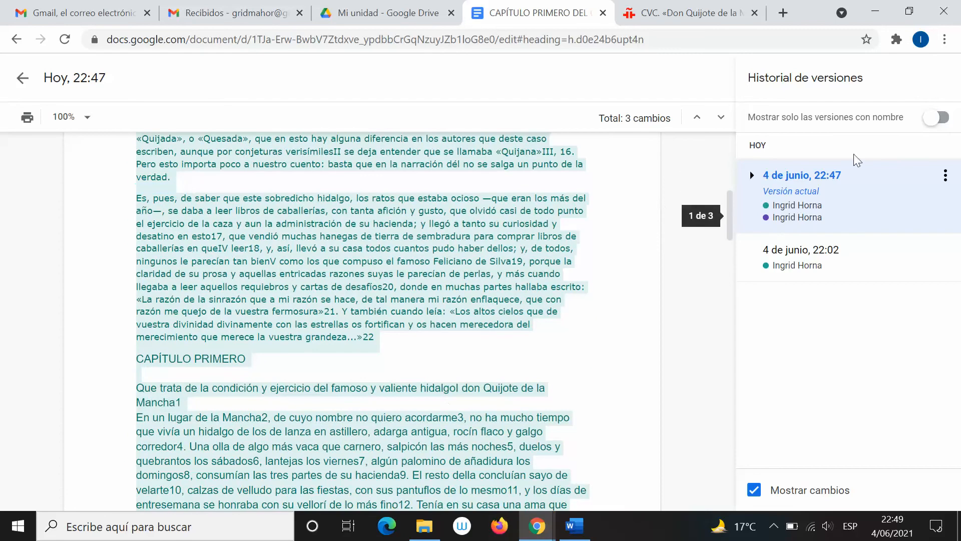
scroll(325, 401, up, 8)
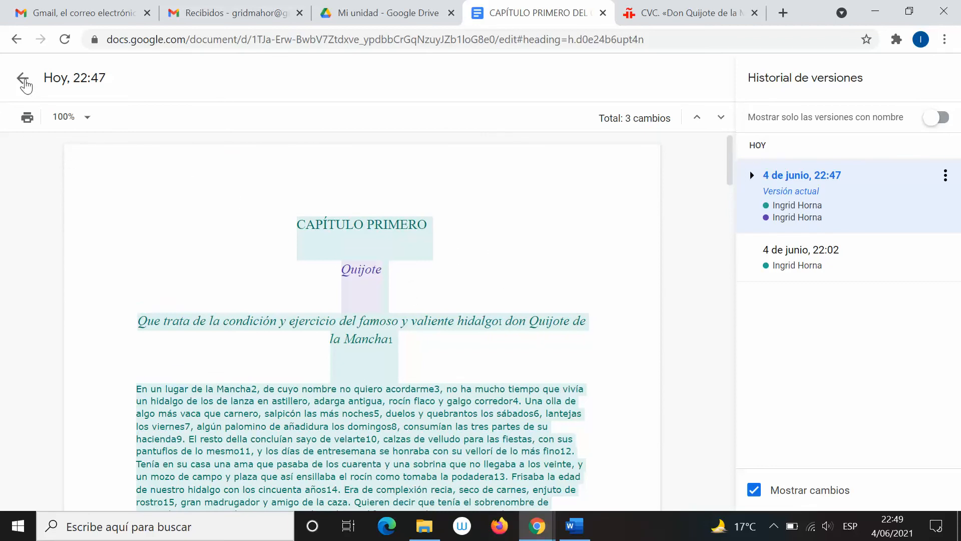
Exit version history back to normal editing and scroll through the chapter text
click(23, 79)
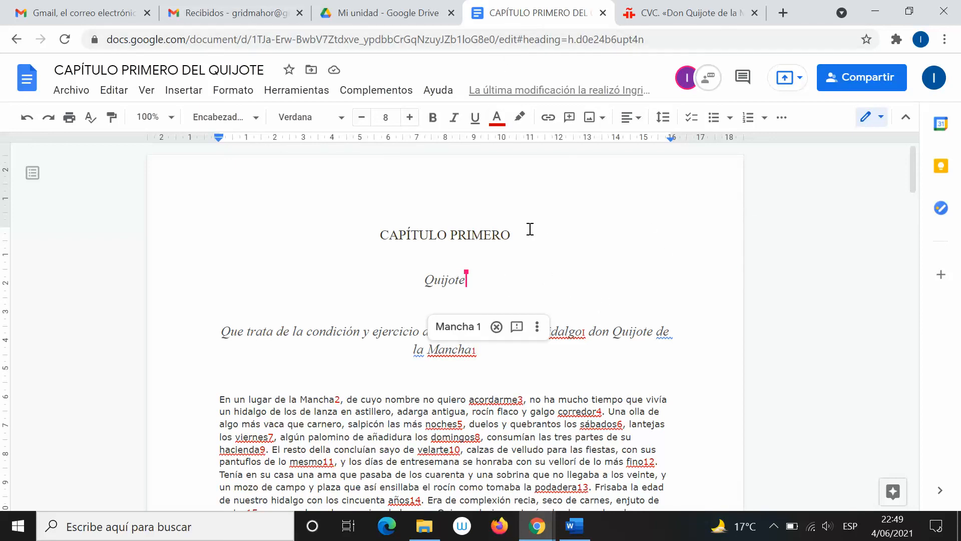
scroll(624, 283, down, 9)
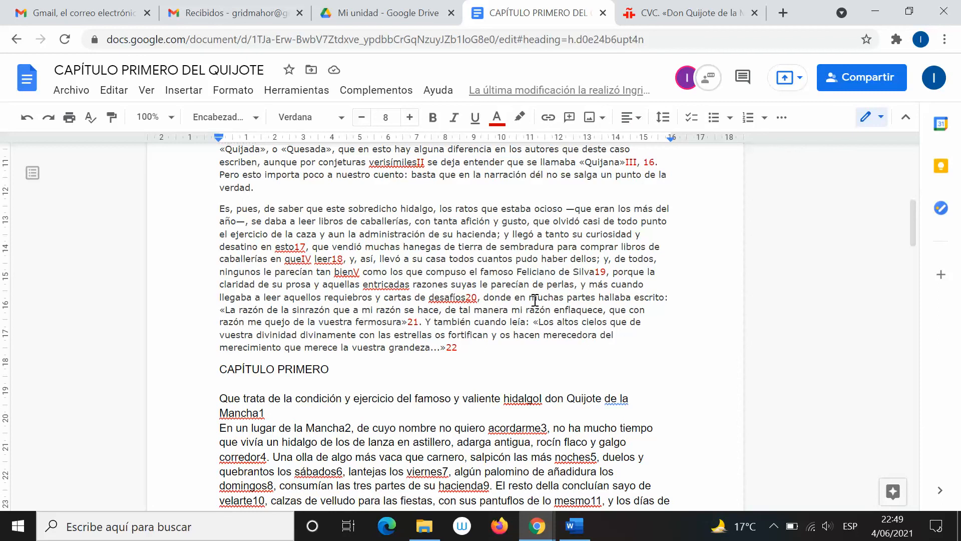
scroll(597, 310, up, 6)
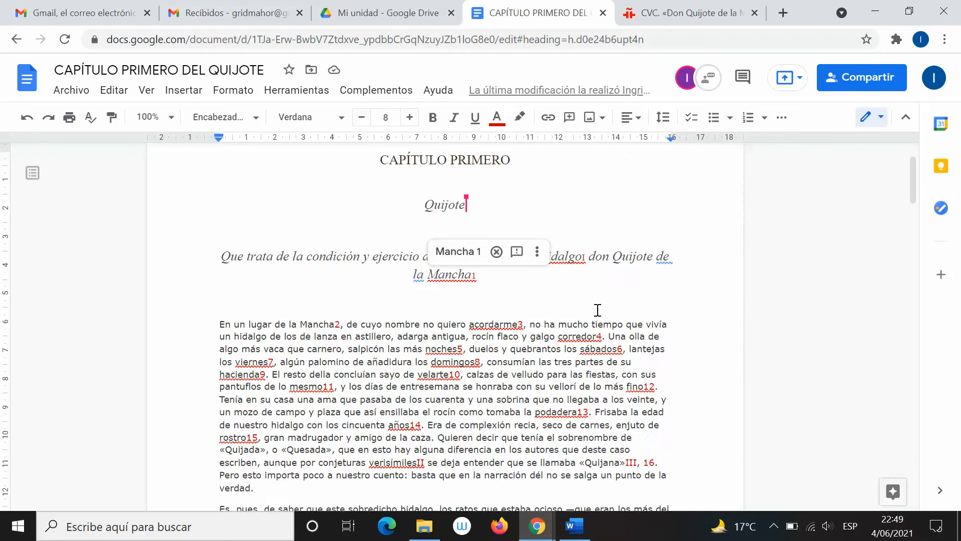
scroll(597, 310, up, 2)
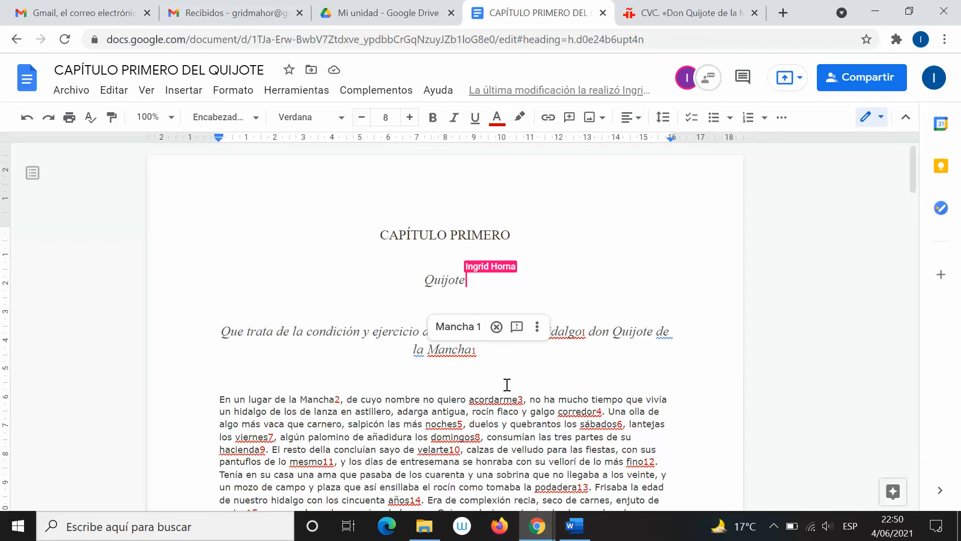
scroll(425, 328, down, 6)
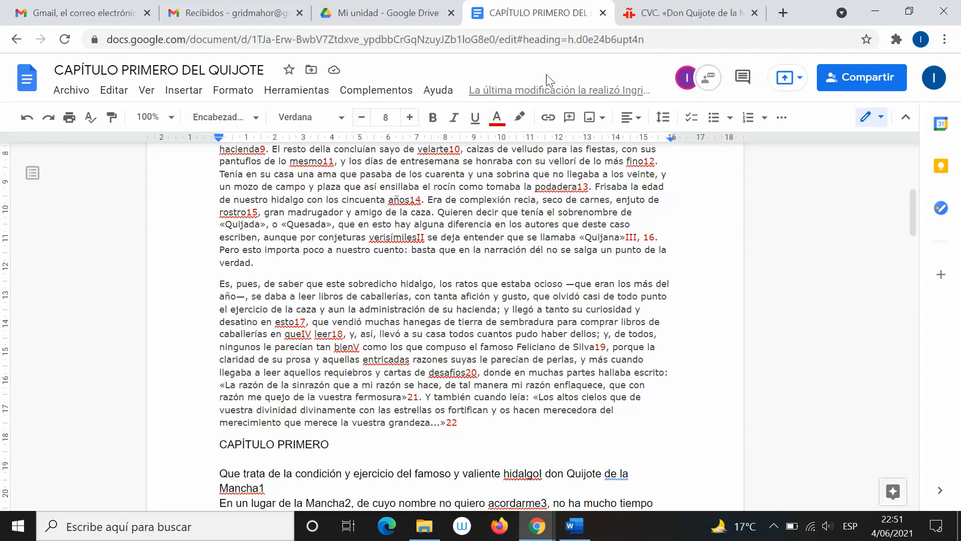
click(705, 318)
scroll(824, 269, up, 4)
scroll(824, 269, down, 5)
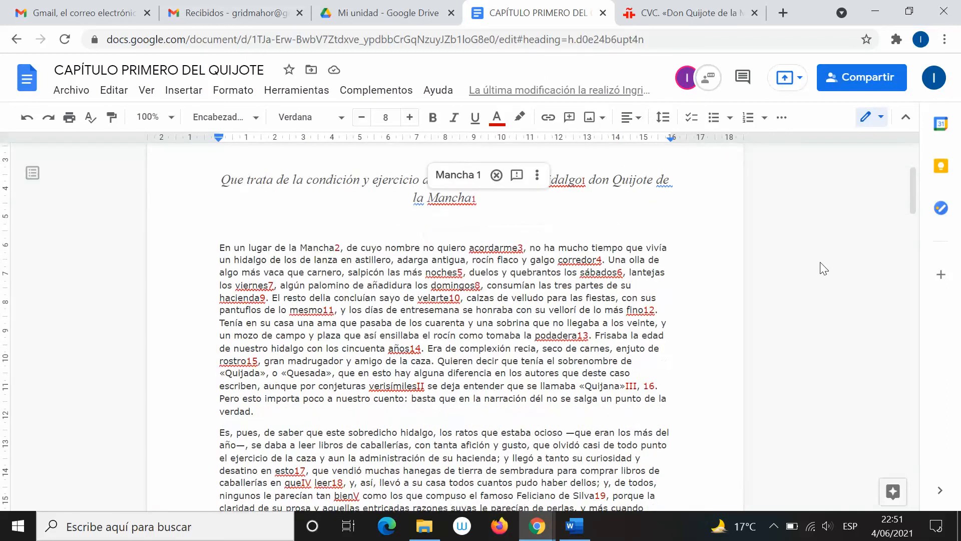
scroll(823, 269, up, 5)
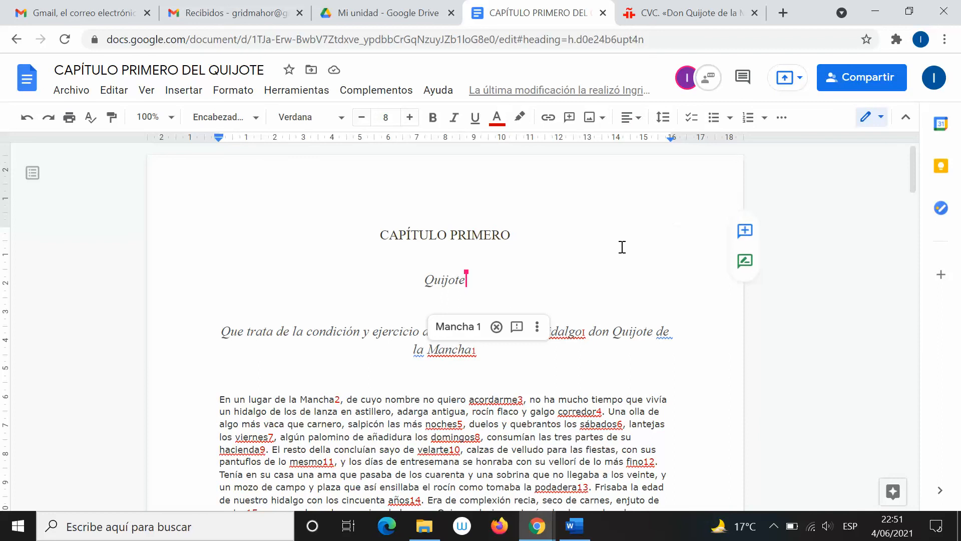
scroll(543, 227, down, 10)
scroll(561, 238, down, 15)
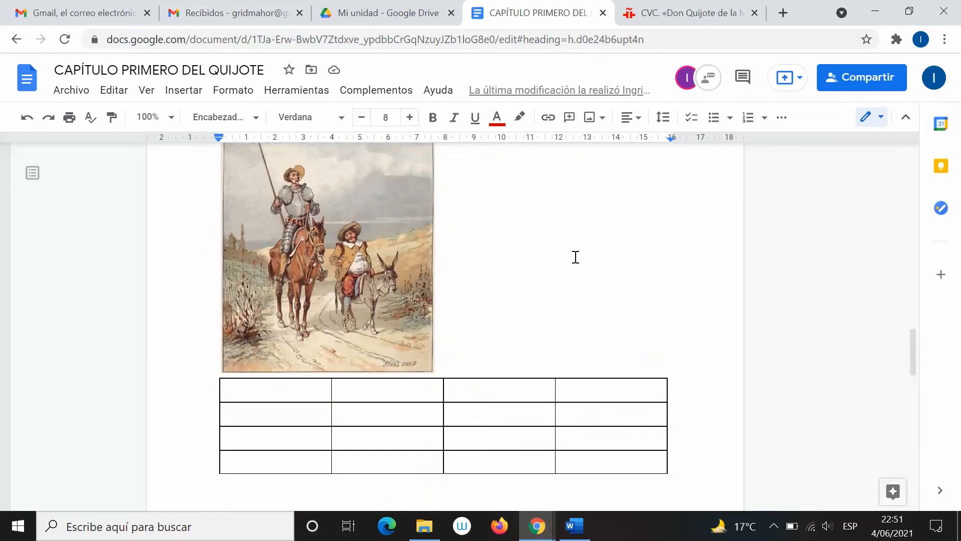
scroll(575, 256, up, 4)
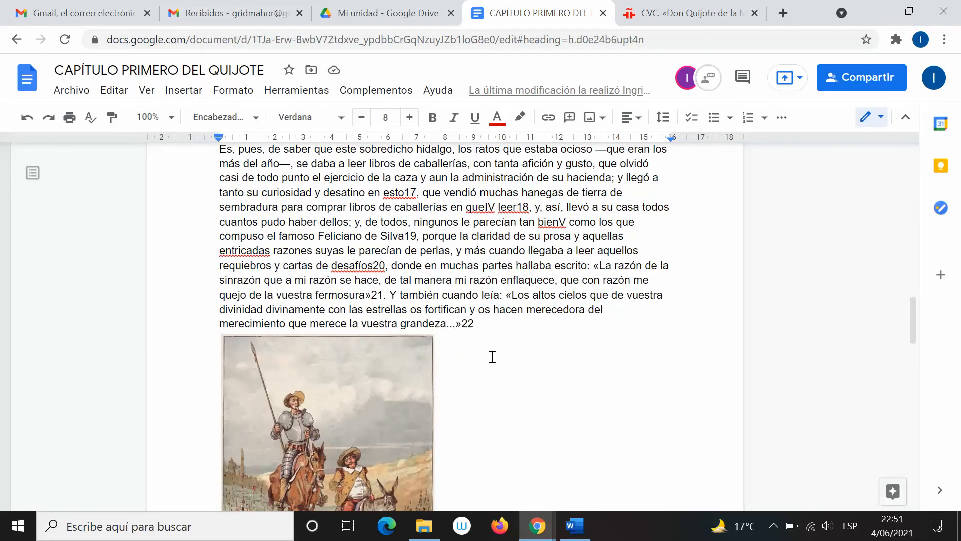
scroll(495, 350, down, 5)
scroll(500, 345, up, 5)
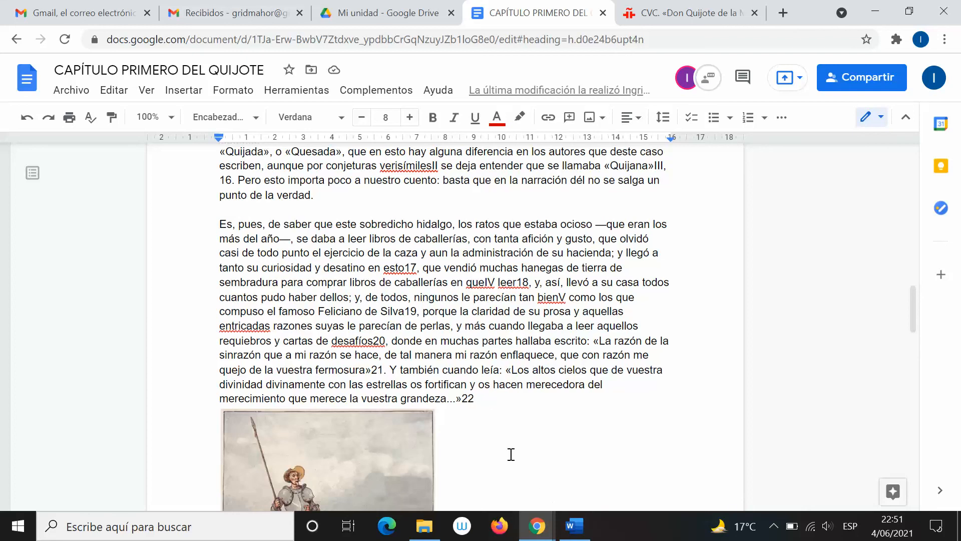
In Word, comment 'Cambiar formato.' on the opening paragraph, then return to Chrome
click(586, 536)
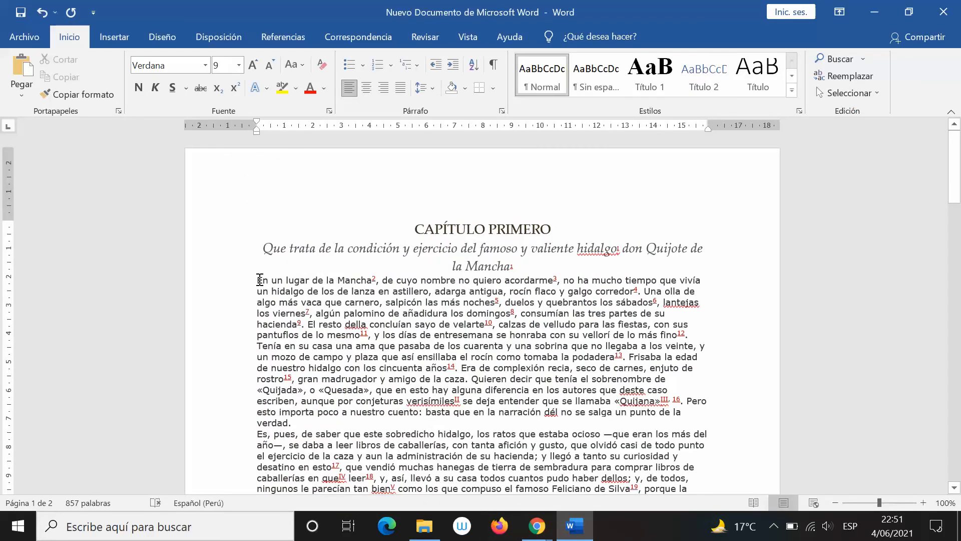
drag(260, 280, 642, 290)
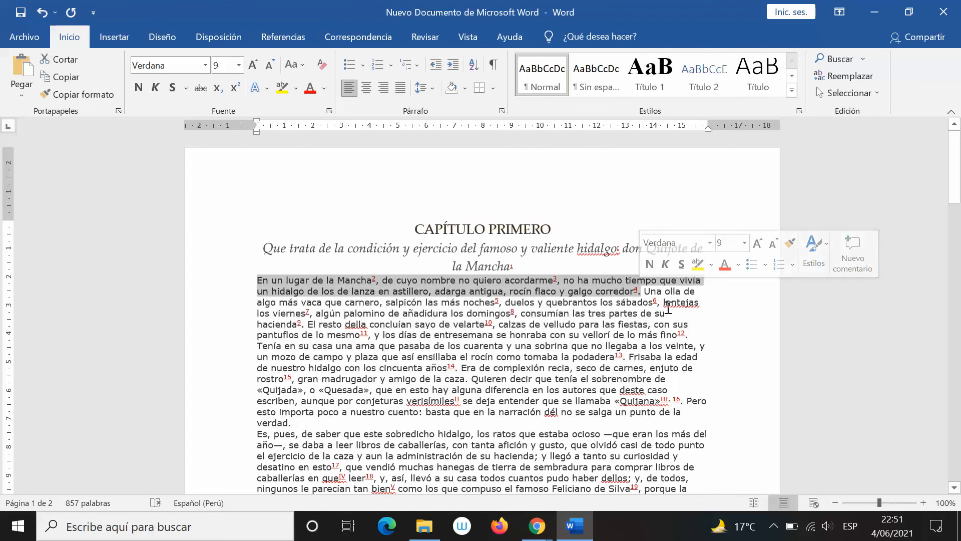
click(437, 33)
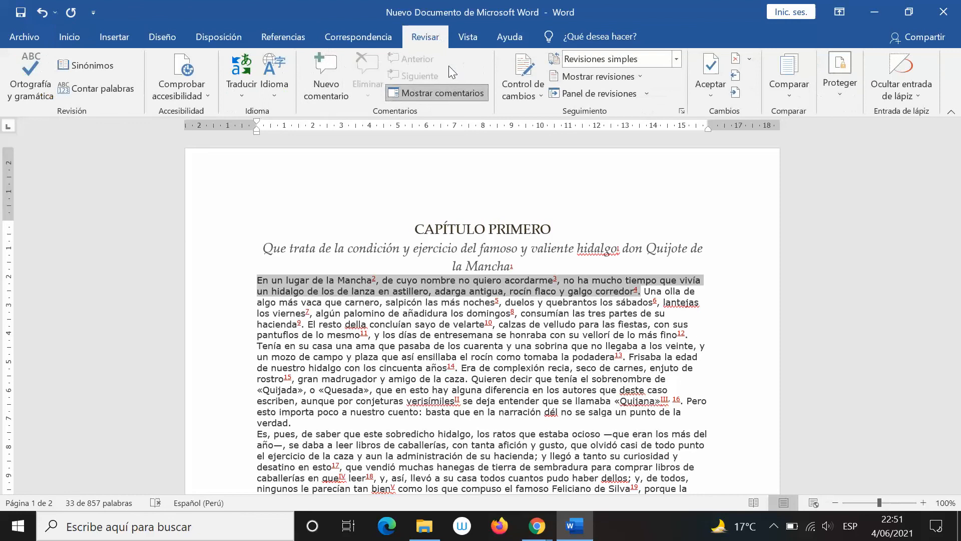
click(325, 75)
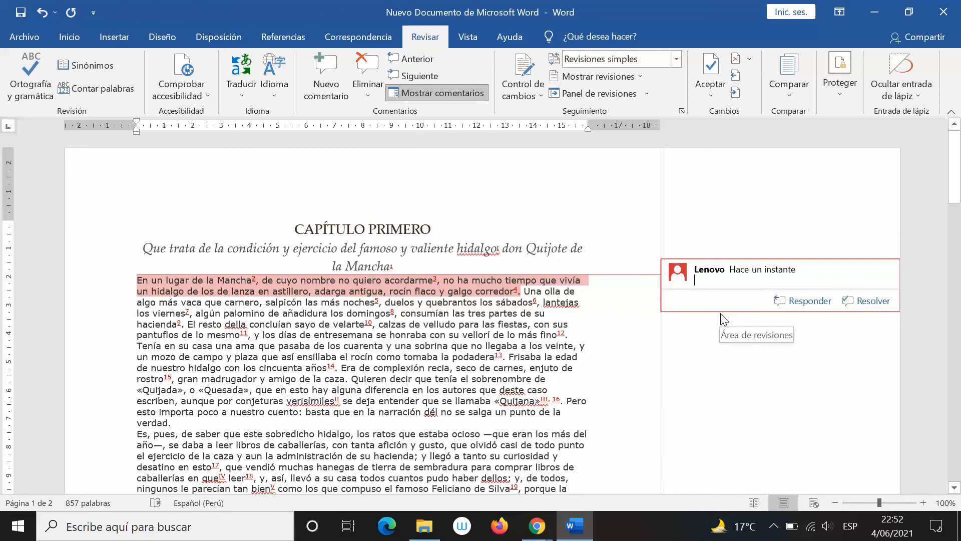
text(Cam)
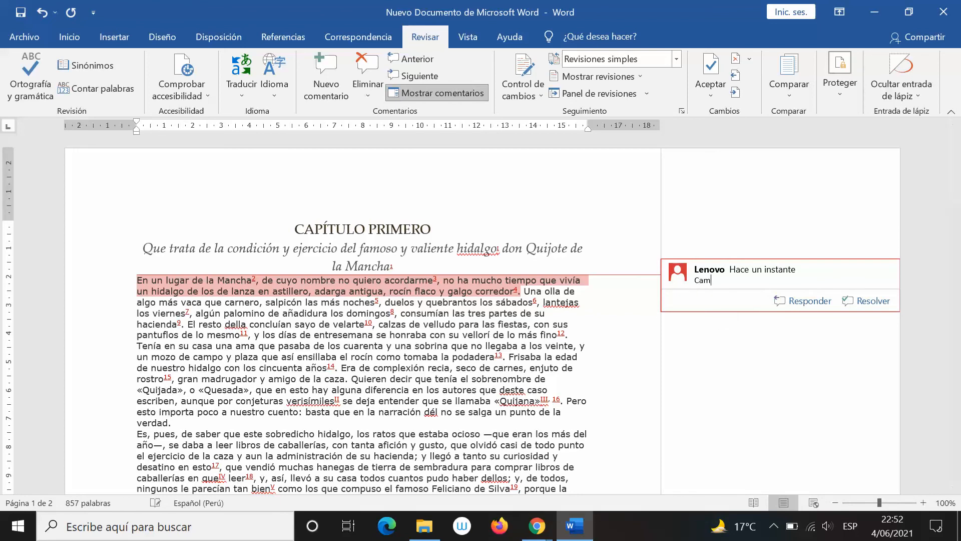
text(biar formato.)
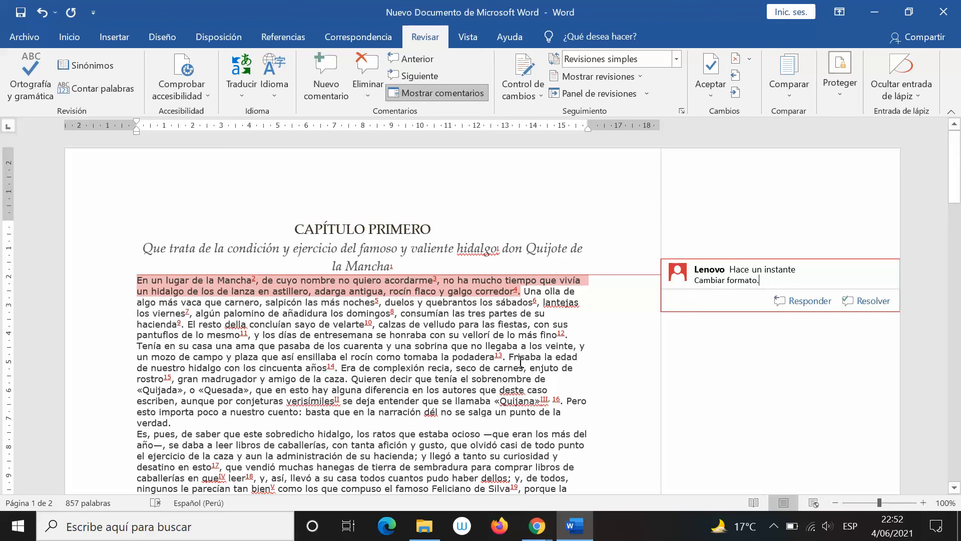
click(471, 368)
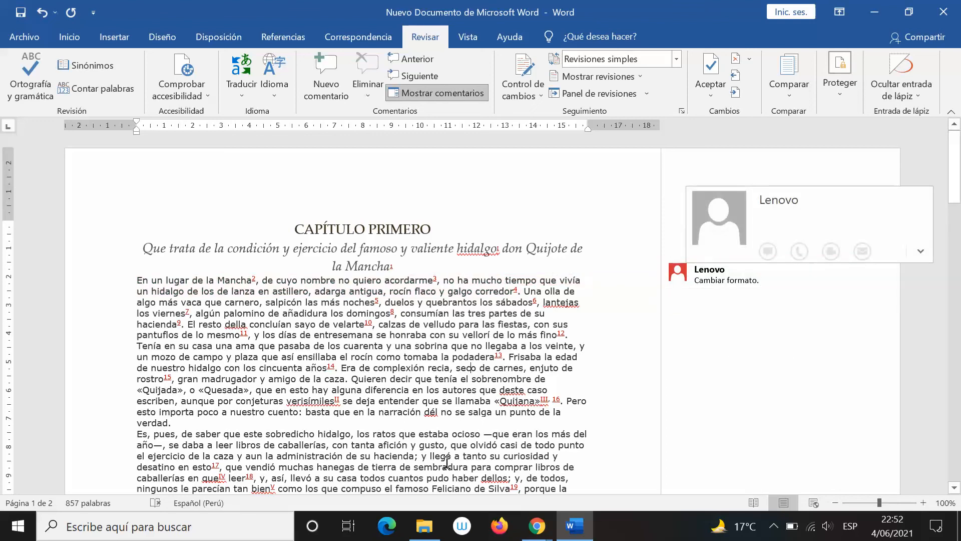
click(537, 525)
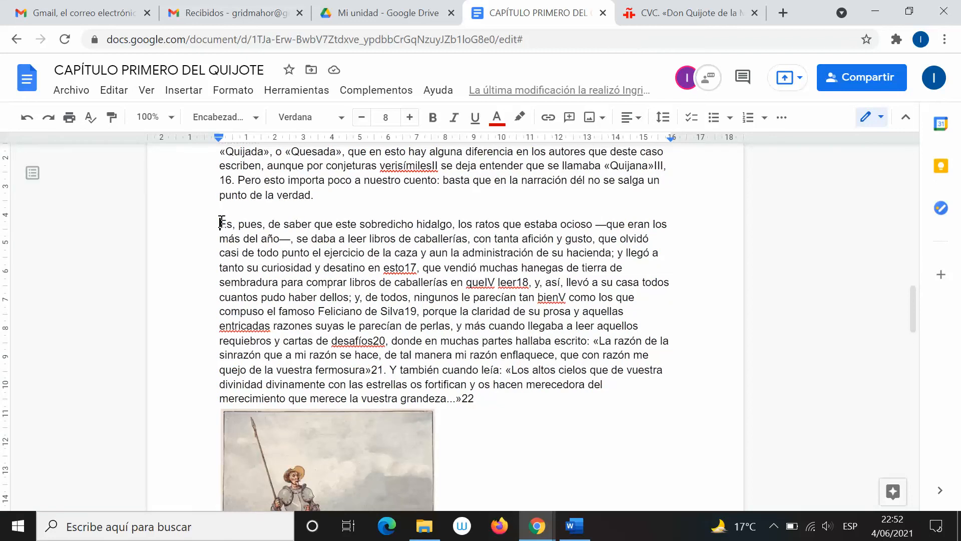
Select the sentence 'En un lugar de la Mancha… corredor' and open the comments panel
drag(220, 223, 563, 253)
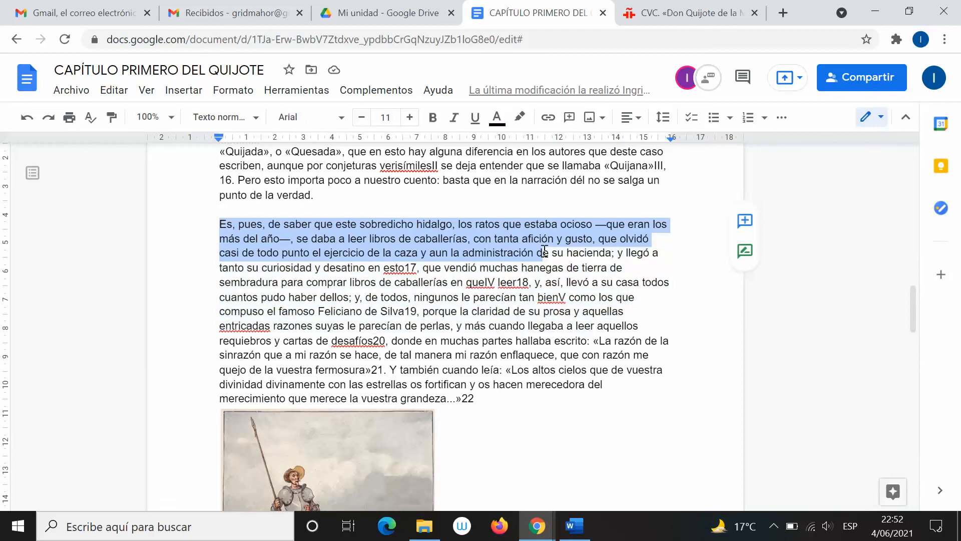
scroll(545, 251, up, 10)
scroll(450, 260, down, 5)
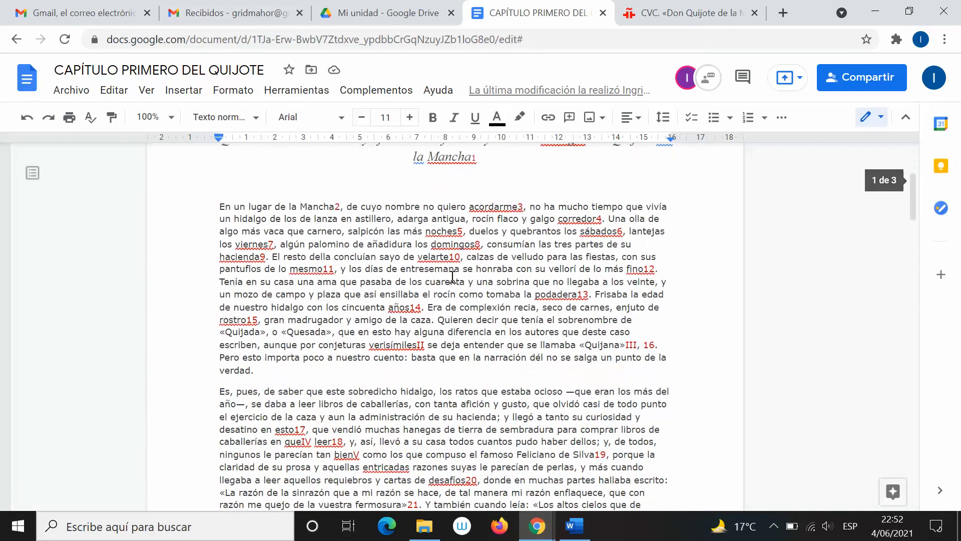
drag(219, 174, 606, 192)
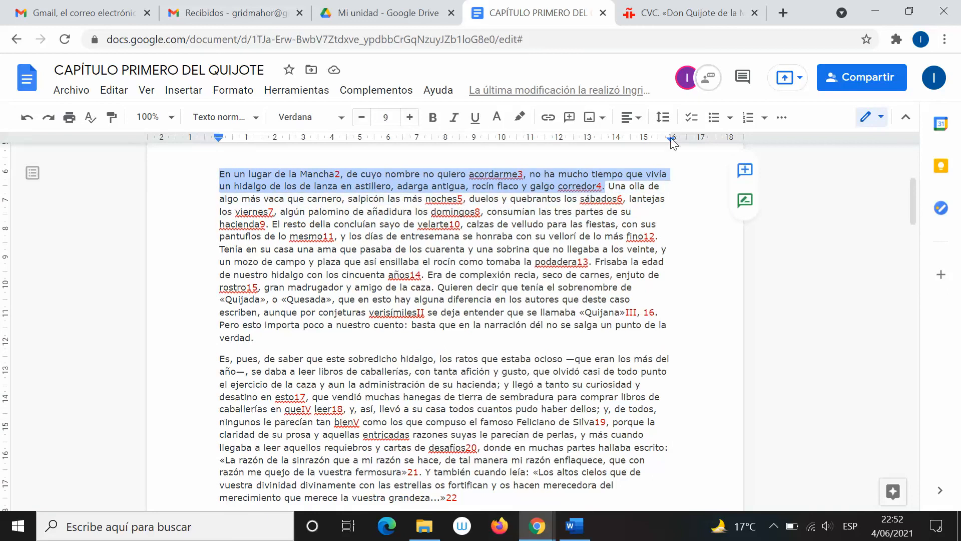
click(743, 88)
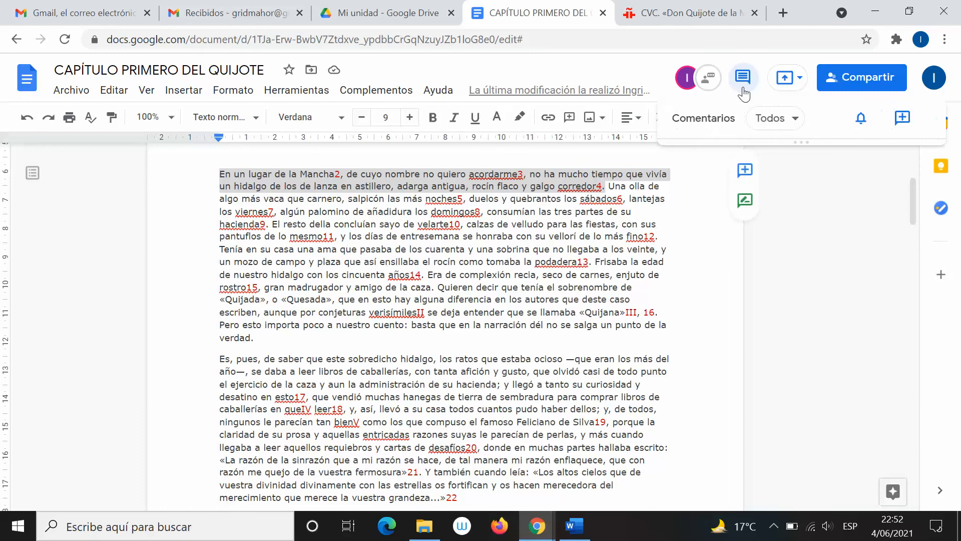
Post the comment 'Cambiar formato' on the selected opening sentence and scroll back to the top
click(751, 176)
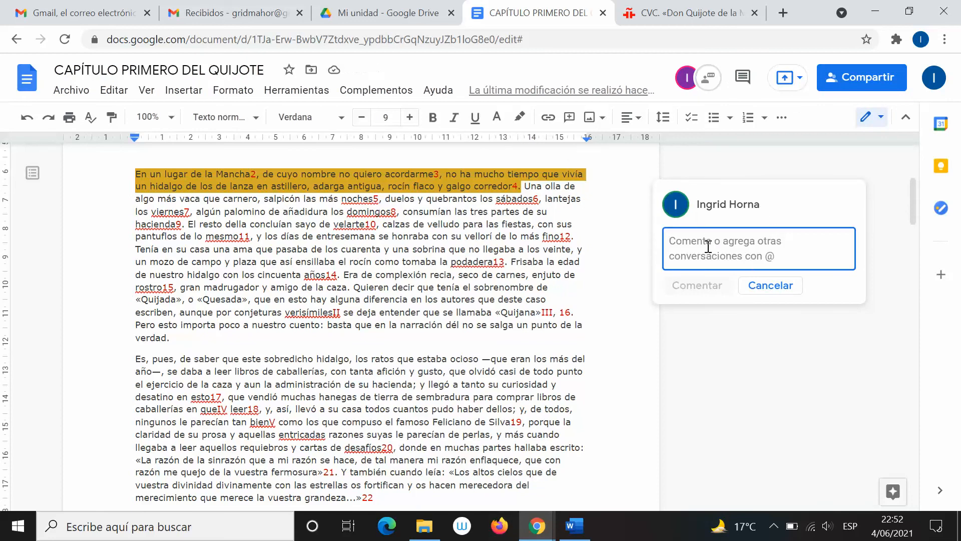
text(Cambi)
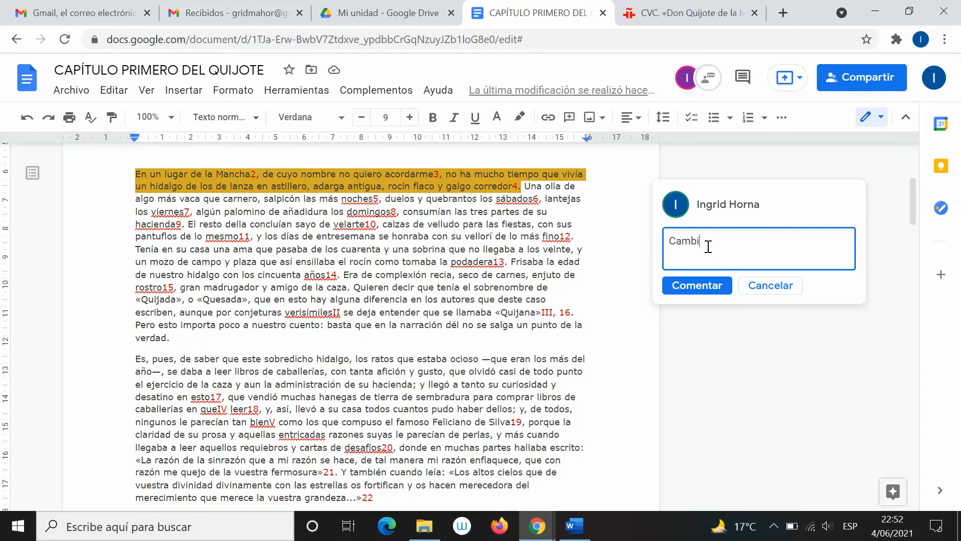
text(ar formato)
click(717, 290)
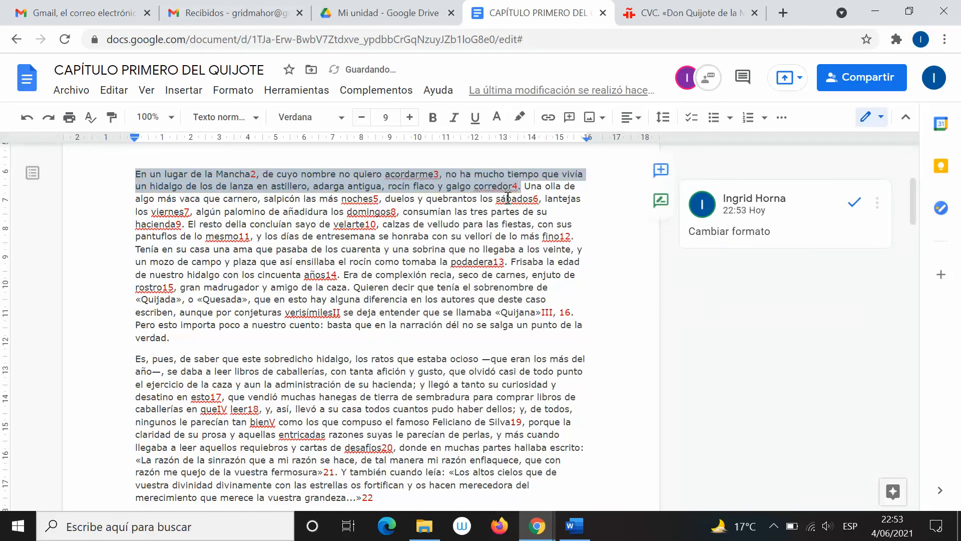
click(497, 272)
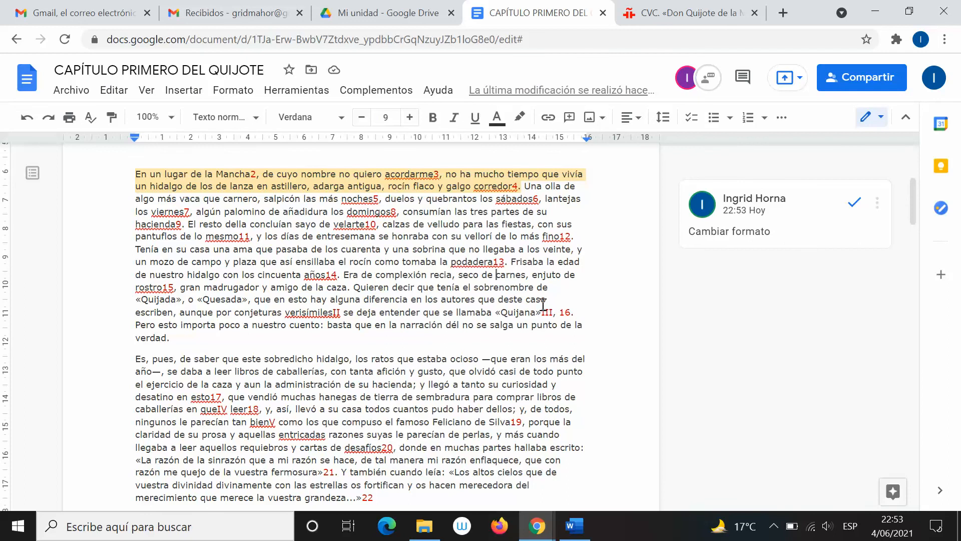
scroll(543, 304, up, 5)
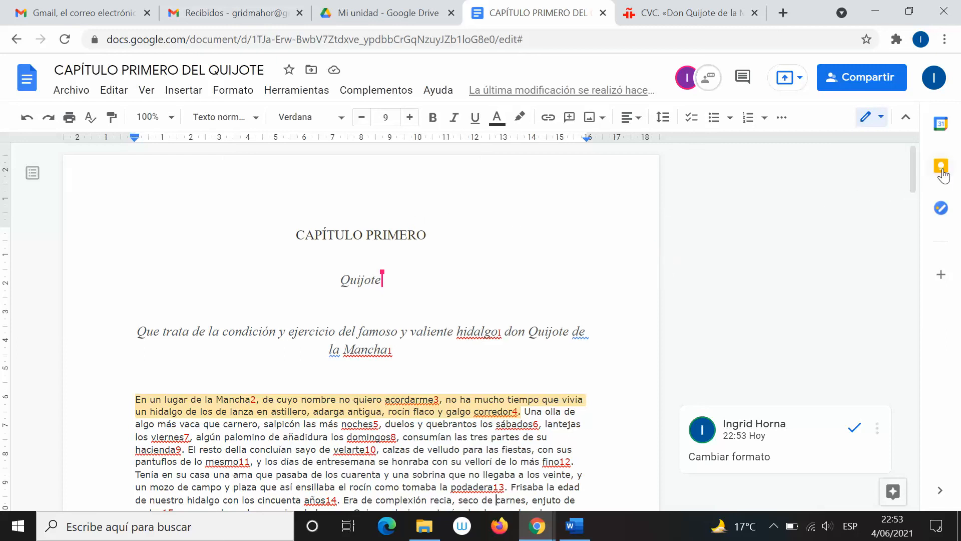
Expand the toolbar's extra tools, select the break after the CAPÍTULO PRIMERO heading, then switch to Word
click(781, 118)
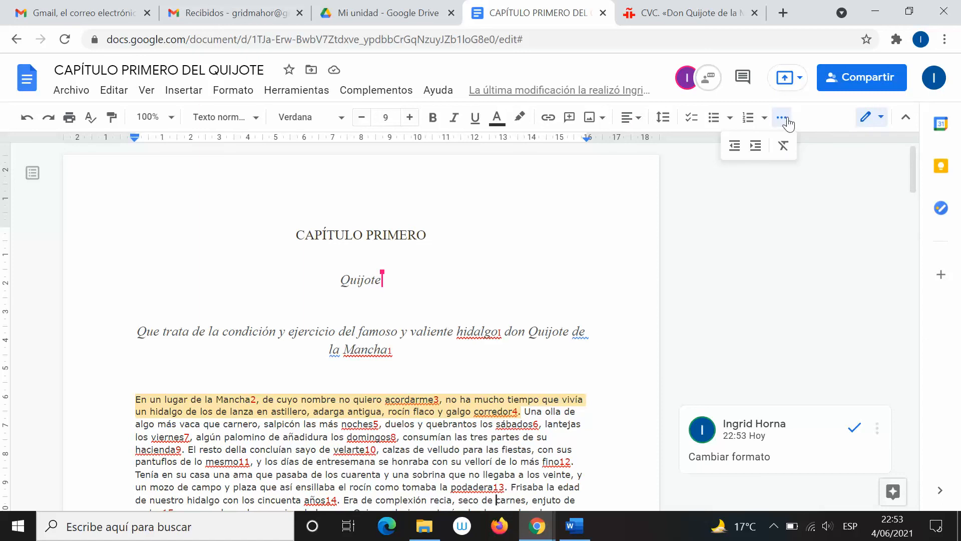
click(821, 271)
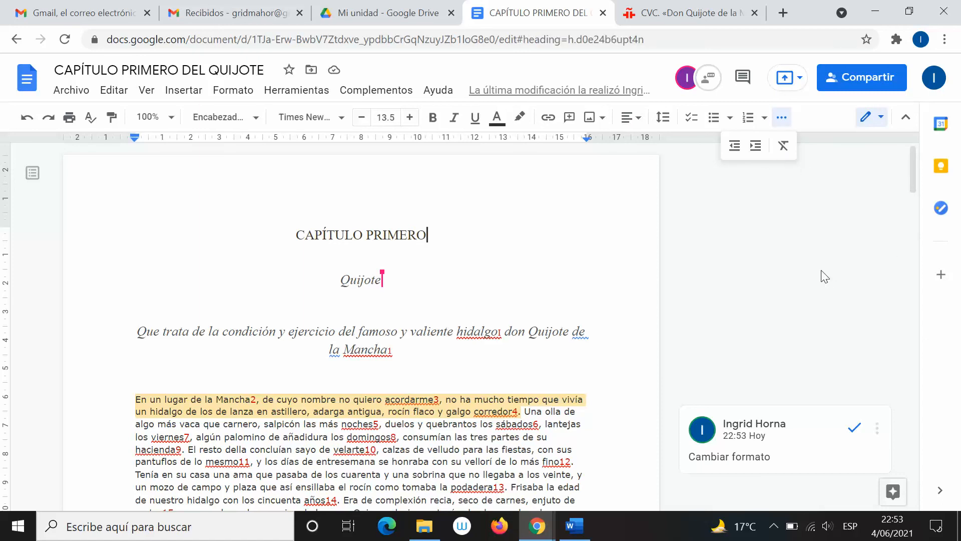
double_click(624, 223)
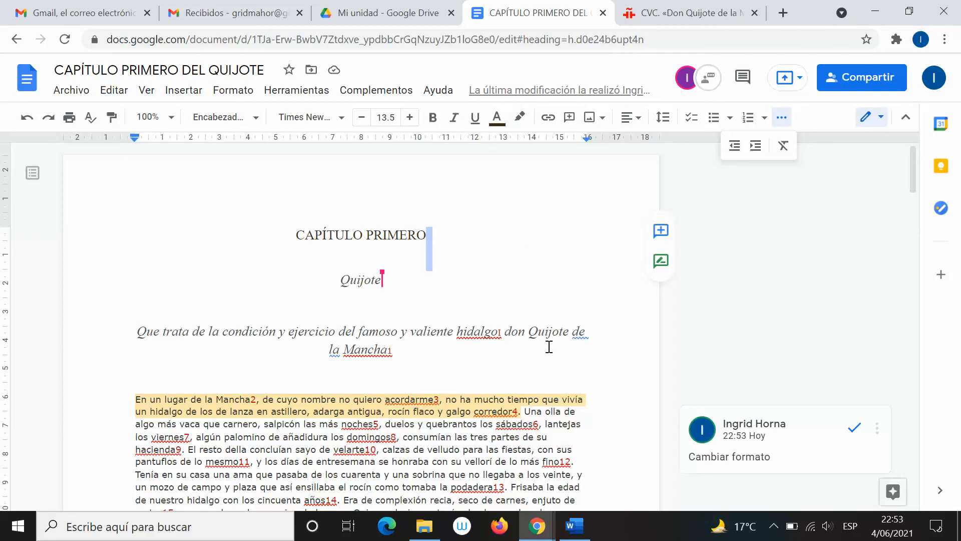
click(570, 536)
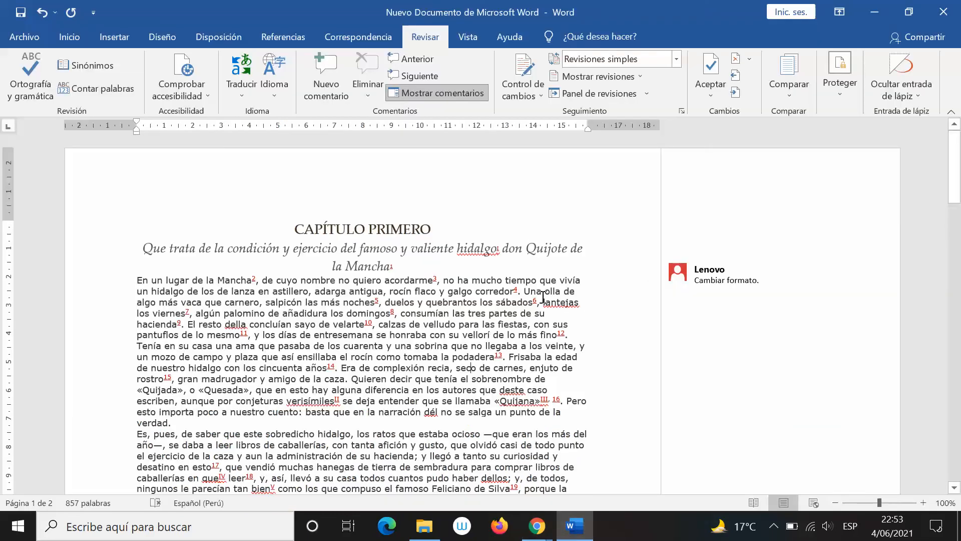
Show Word's Inicio tab, return to the Google Docs chapter, and reveal the hidden tray icons
click(83, 39)
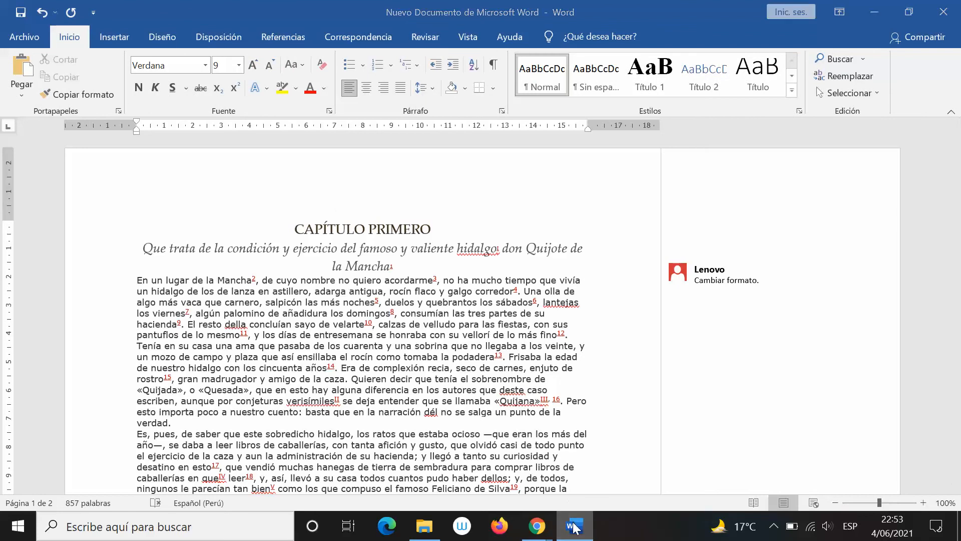
click(537, 526)
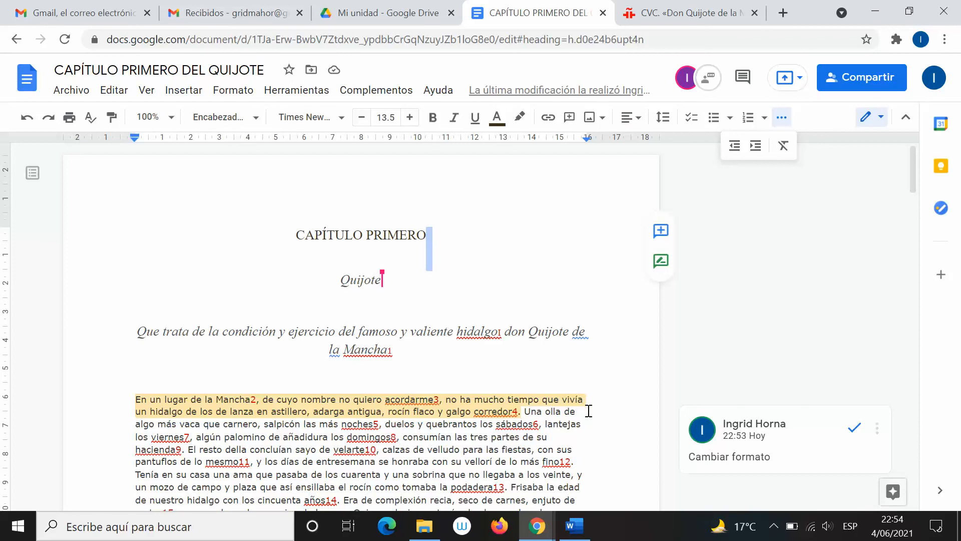
click(775, 519)
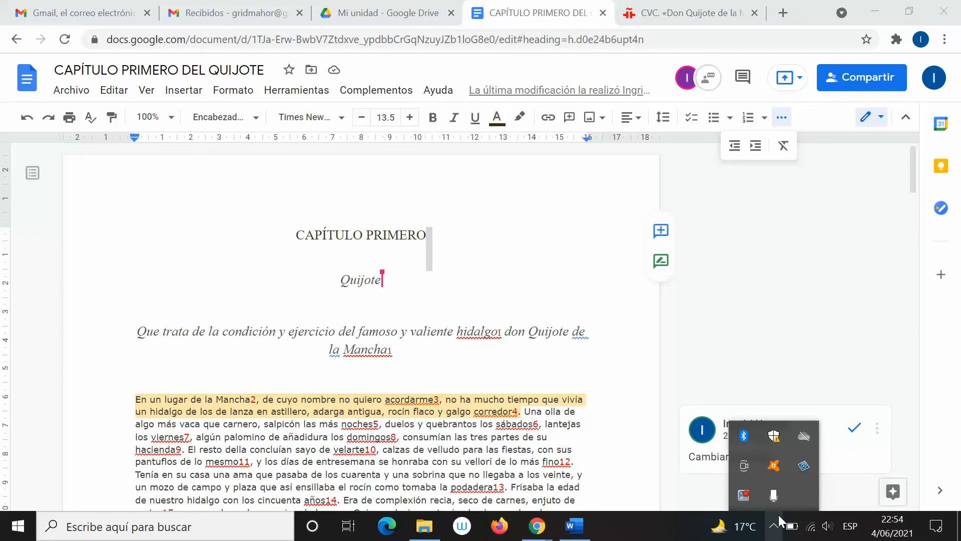